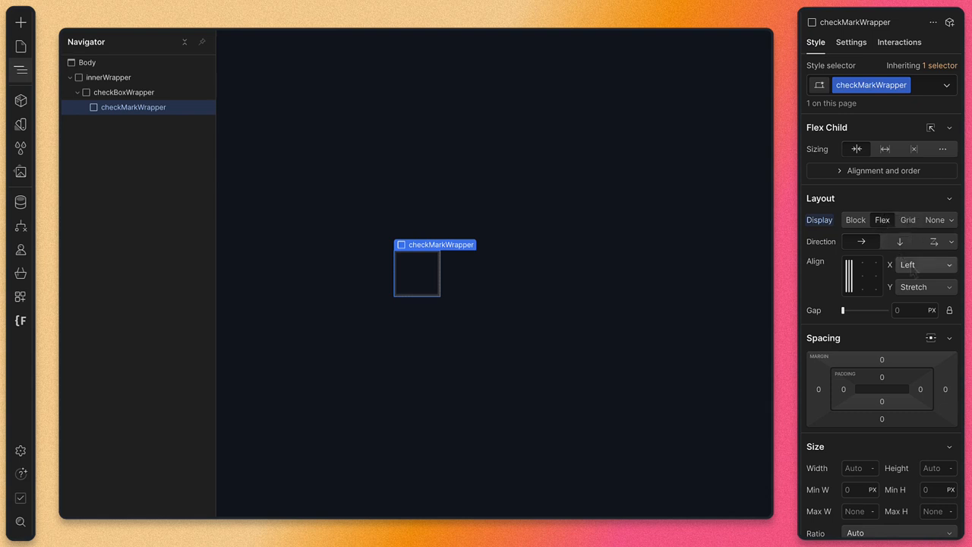
Center the checkMarkWrapper's flex children both horizontally and vertically.
left_click(913, 266)
left_click(914, 278)
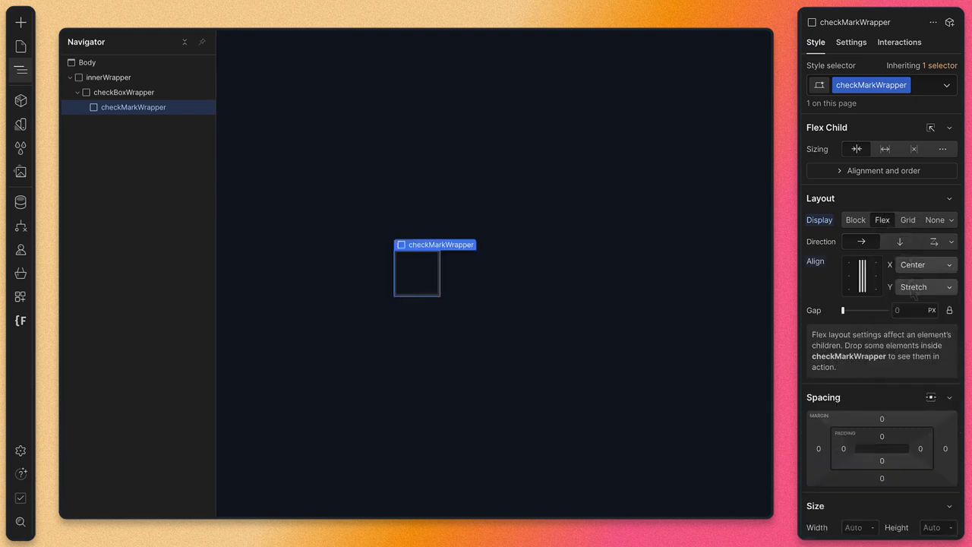
left_click(915, 287)
left_click(913, 246)
key("z")
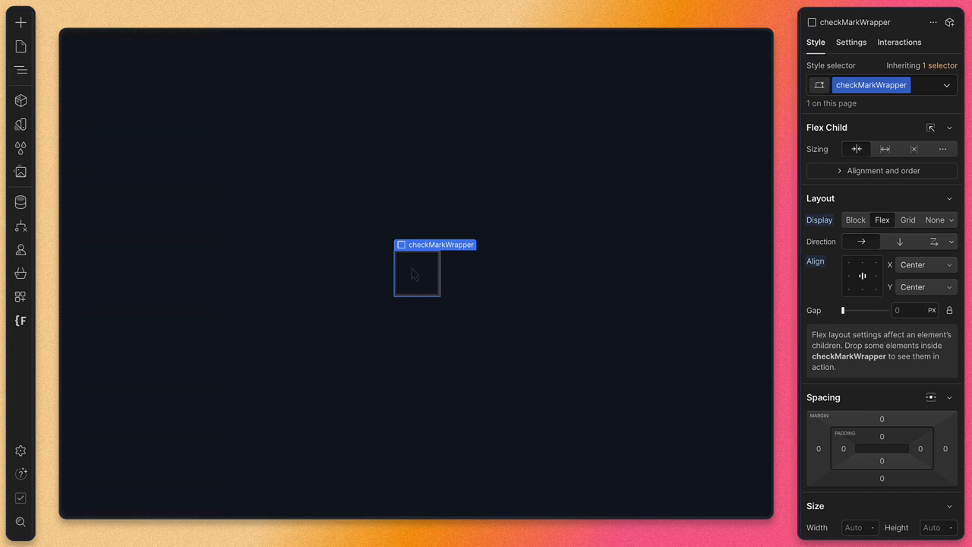
Add a Div Block inside checkMarkWrapper and give it the new class checkMarkSpine.
key("super+e")
type("div")
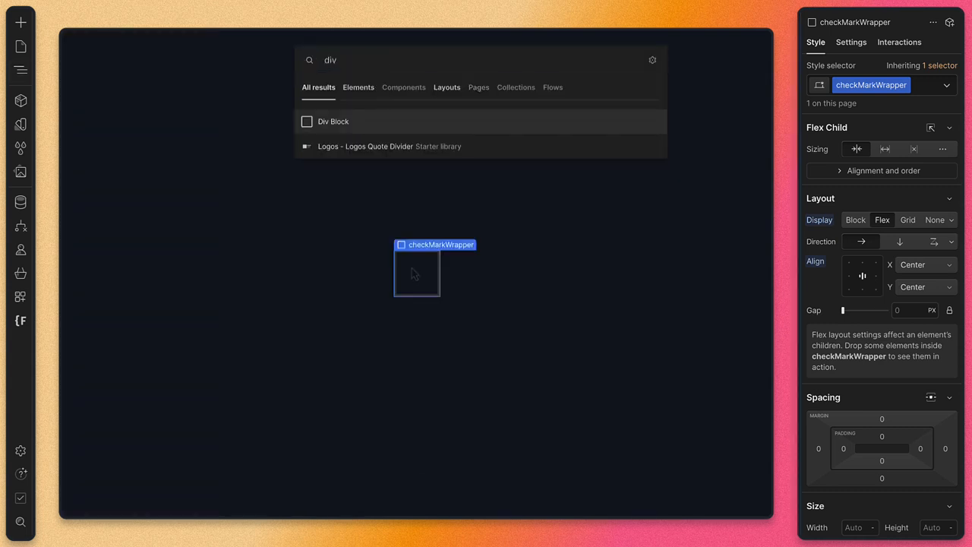
key("Return")
left_click(858, 85)
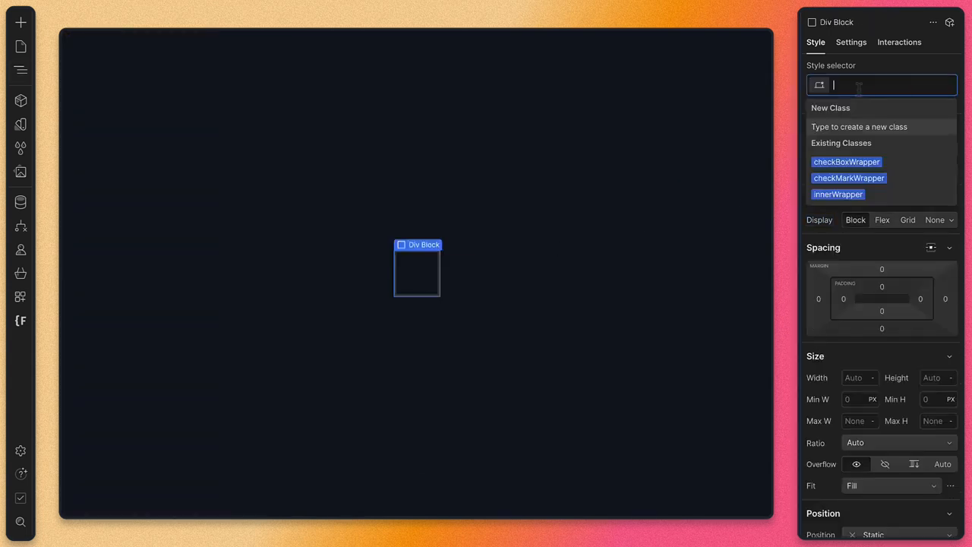
type("checkMark")
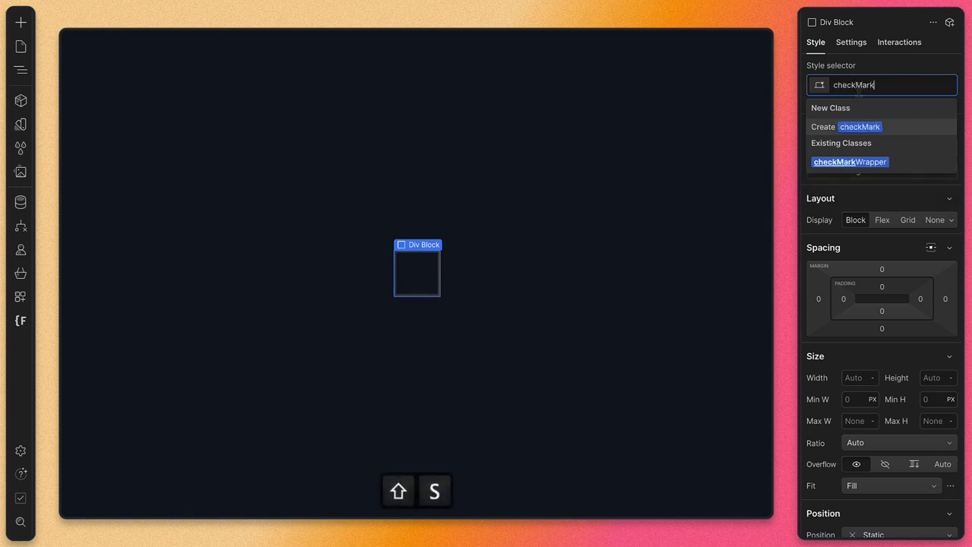
type("Spine")
key("Return")
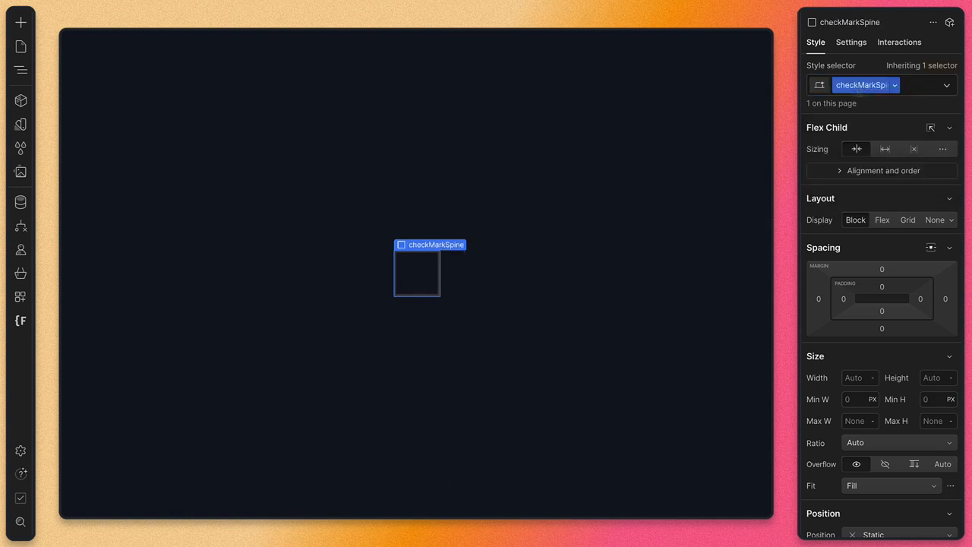
Size checkMarkSpine to a width of 2/16rem and a height of 12/16rem.
left_click(860, 377)
type("2/16rem")
key("Return")
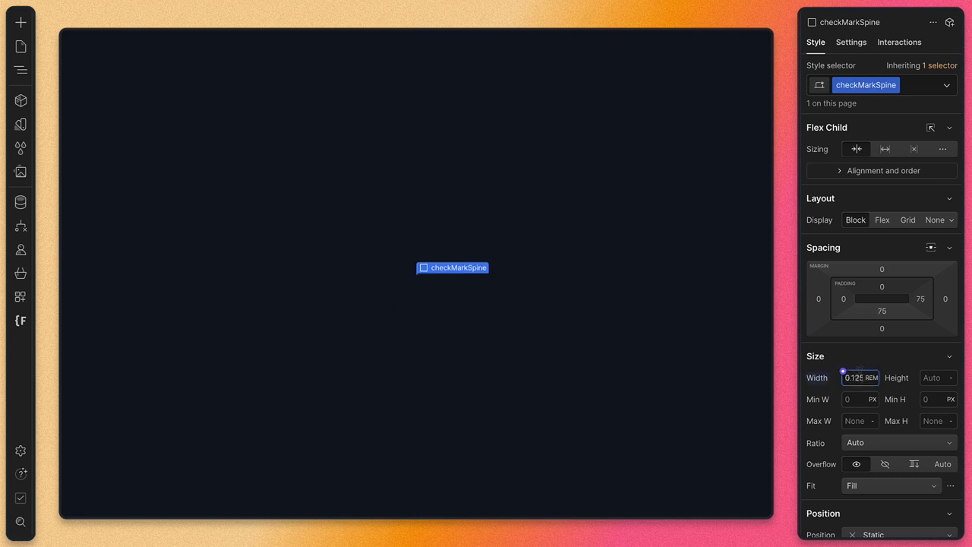
left_click(935, 377)
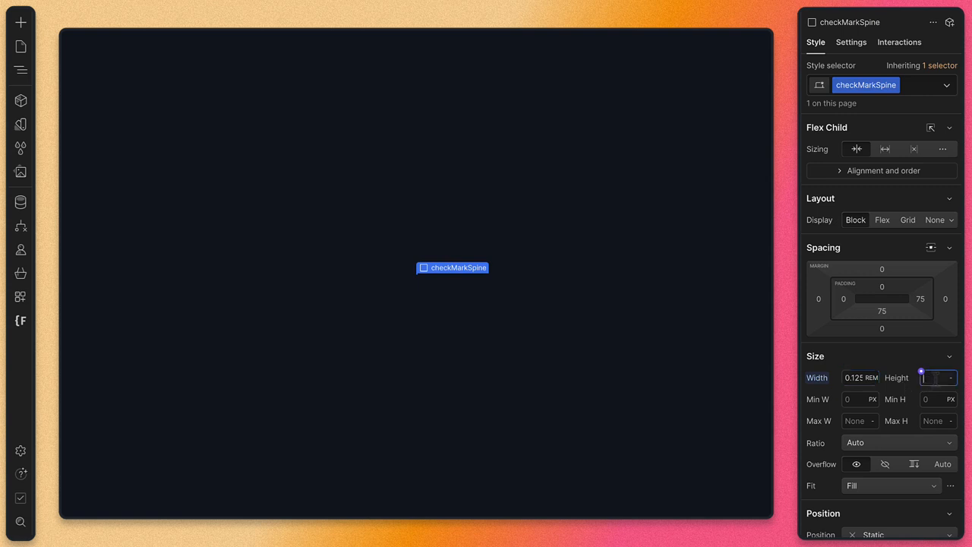
type("12/16rem")
key("Return")
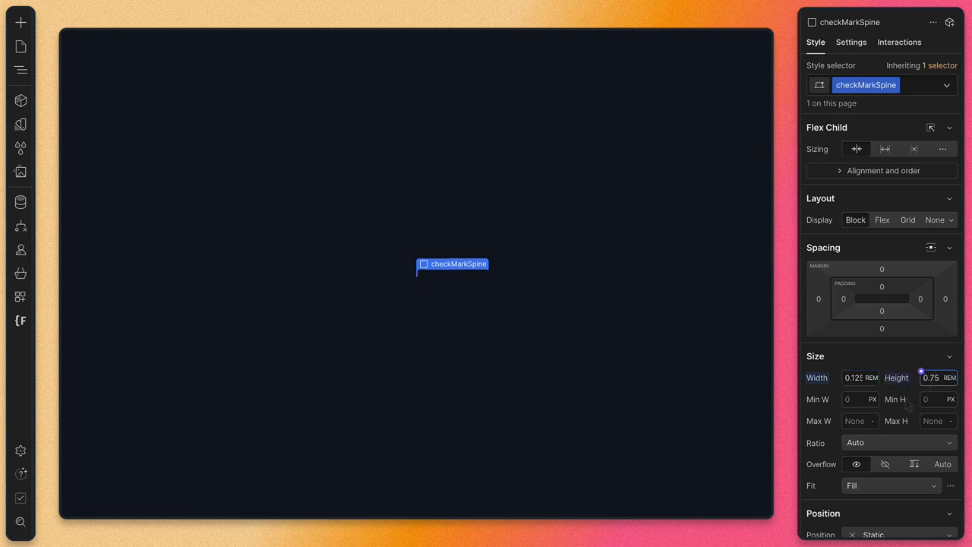
Set the checkMarkSpine background color to the Cream variable.
scroll(843, 403, "down", 10)
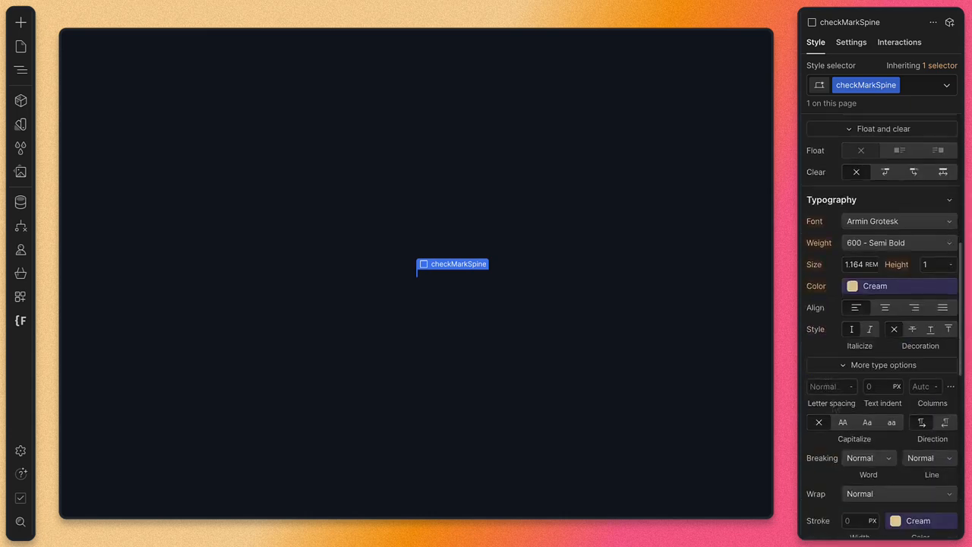
left_click(848, 343)
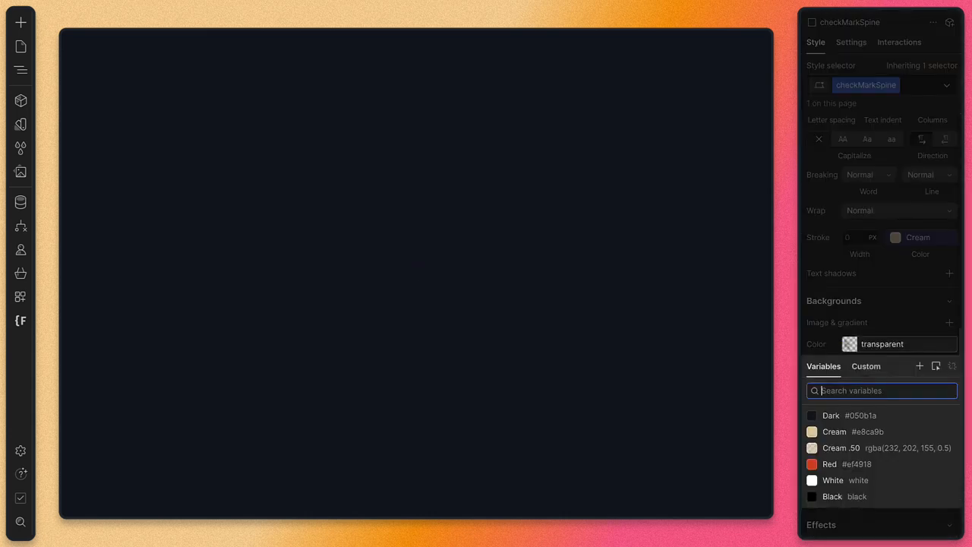
left_click(834, 431)
Set the height of checkMarkSpine to 1 rem.
scroll(873, 379, "up", 12)
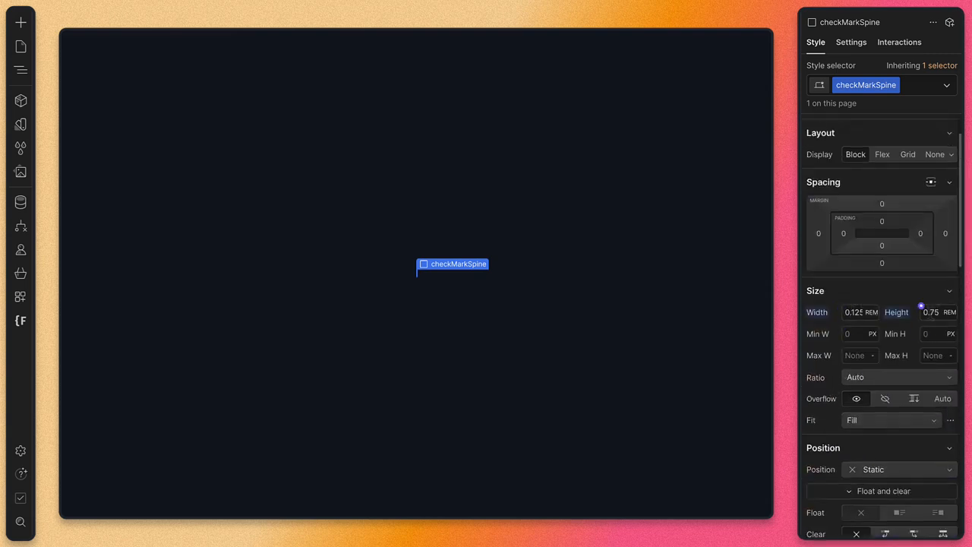
left_click(922, 307)
type("1")
scroll(900, 384, "up", 1)
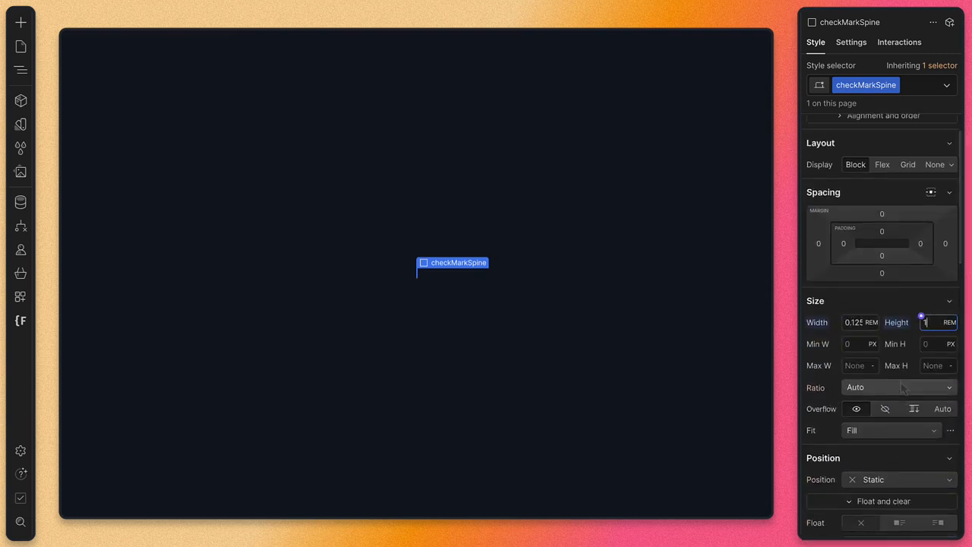
Round the checkMarkSpine corners with a border radius of 1 rem.
scroll(900, 384, "down", 6)
scroll(901, 384, "down", 5)
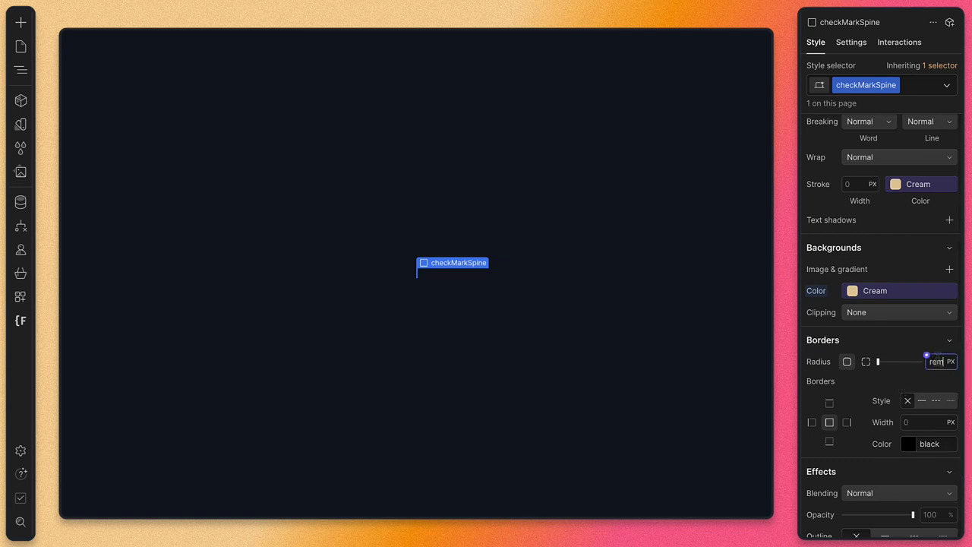
key("Return")
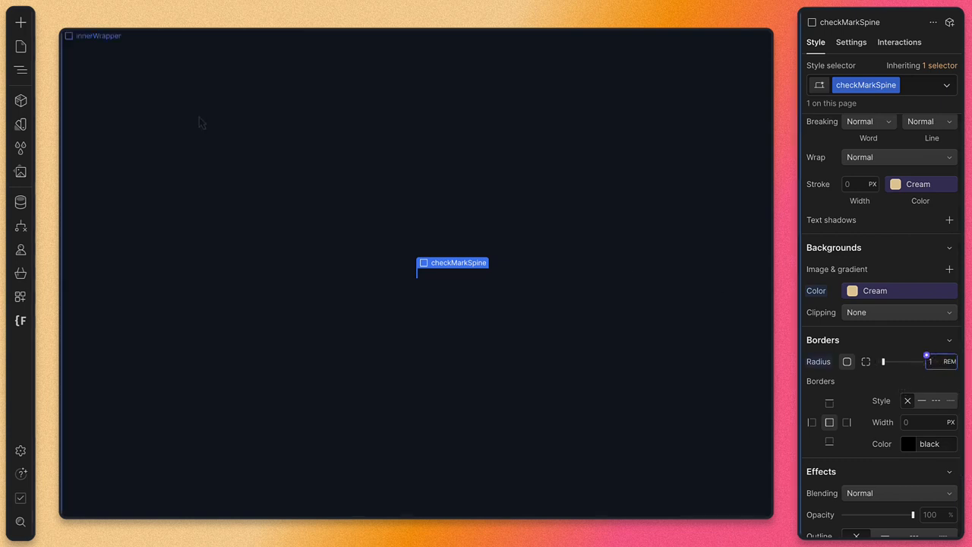
Duplicate the checkMarkSpine block and rename its shared class to checkMarkVerticalSpine.
key("z")
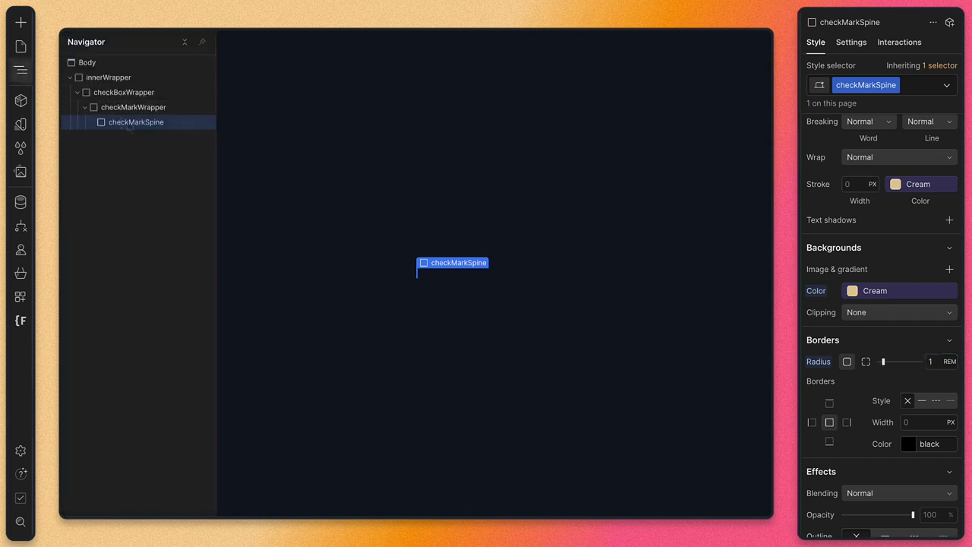
key("super+d")
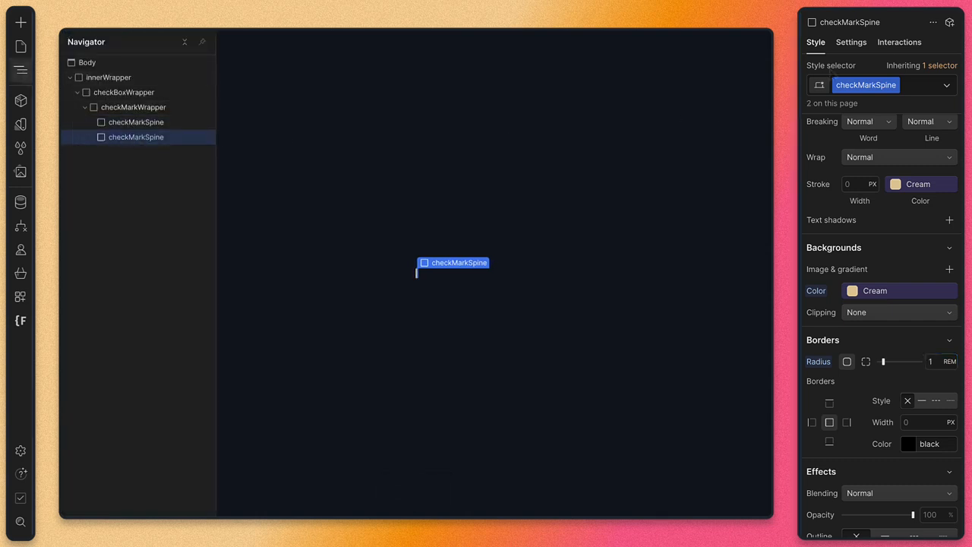
left_click(116, 122)
left_click(895, 86)
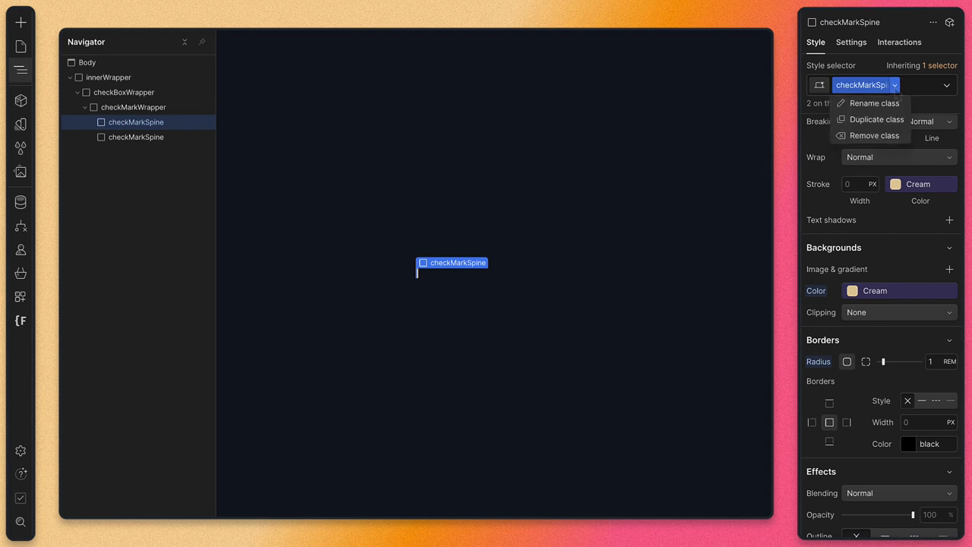
left_click(883, 105)
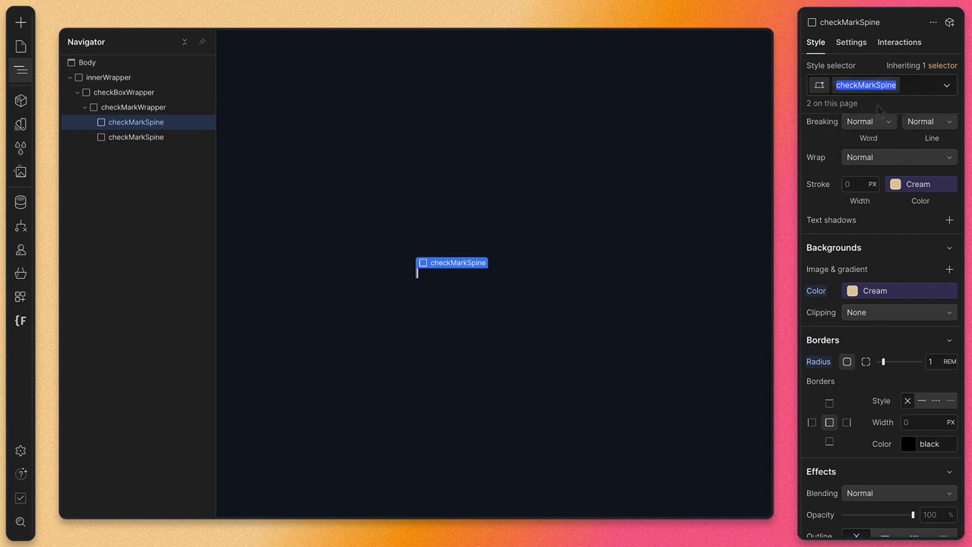
key("Right")
key("Left")
key("Left")
key("Left")
key("Left")
key("Left")
type("Vertical")
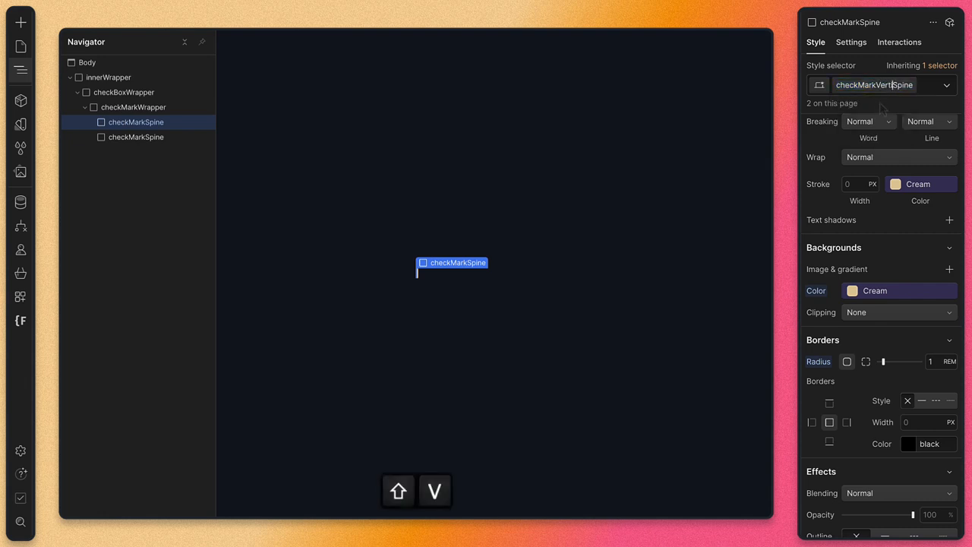
key("Return")
Duplicate the class on the second checkMarkVerticalSpine block and name the new class checkMarkHorizSpine.
left_click(161, 137)
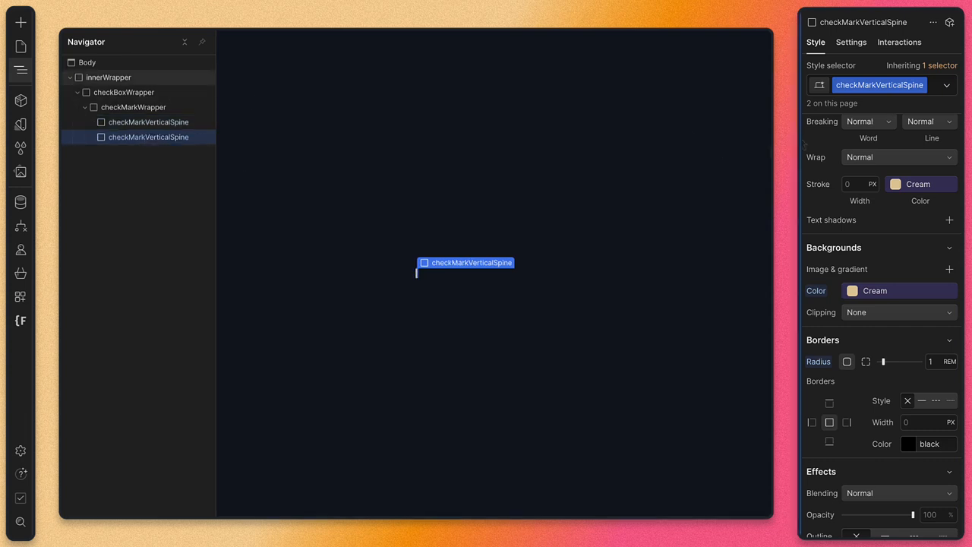
left_click(922, 85)
left_click(902, 118)
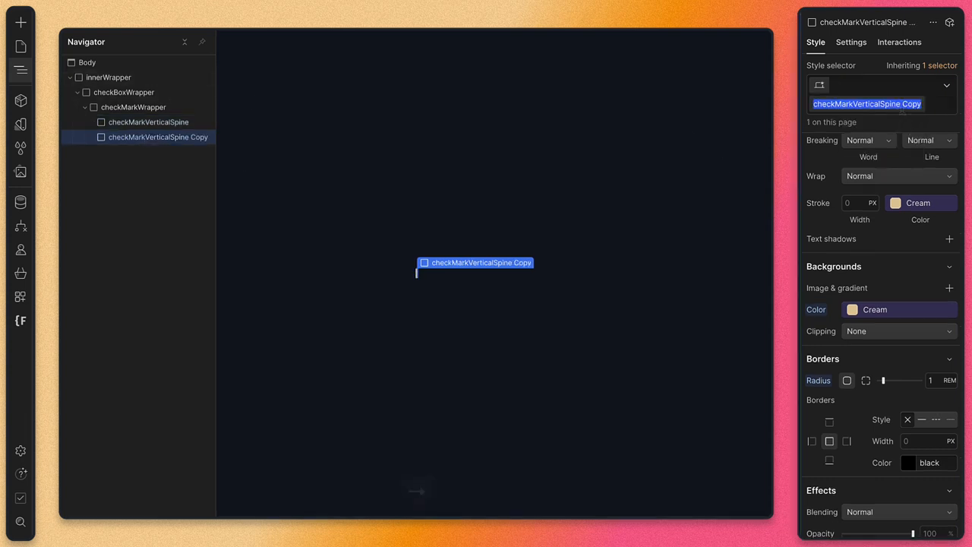
key("Right")
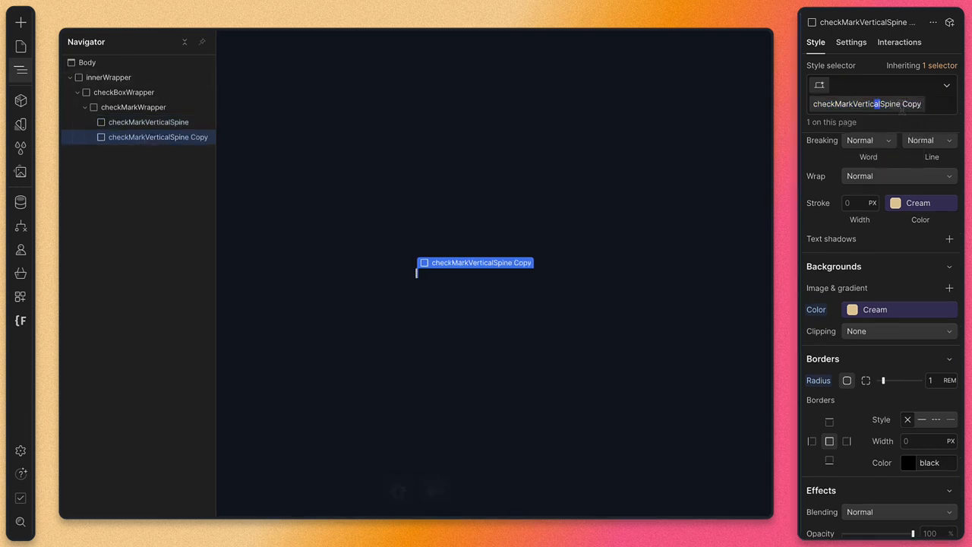
key("shift+Left")
key("shift+Left")
key("shift+Left")
key("shift+Left")
key("shift+Left")
key("shift+Left")
type("Hor")
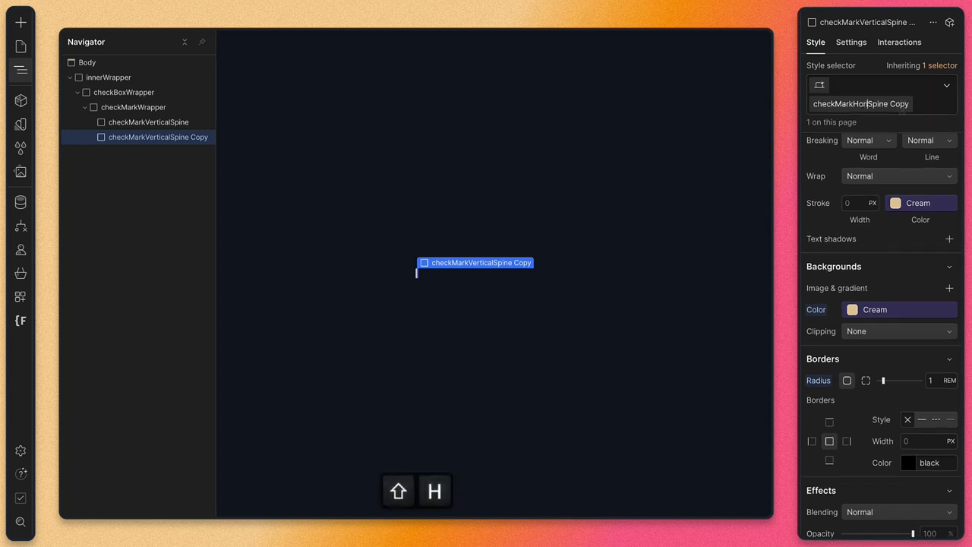
type("iz")
key("shift+Right")
key("shift+Right")
key("shift+Right")
key("shift+Right")
key("shift+Right")
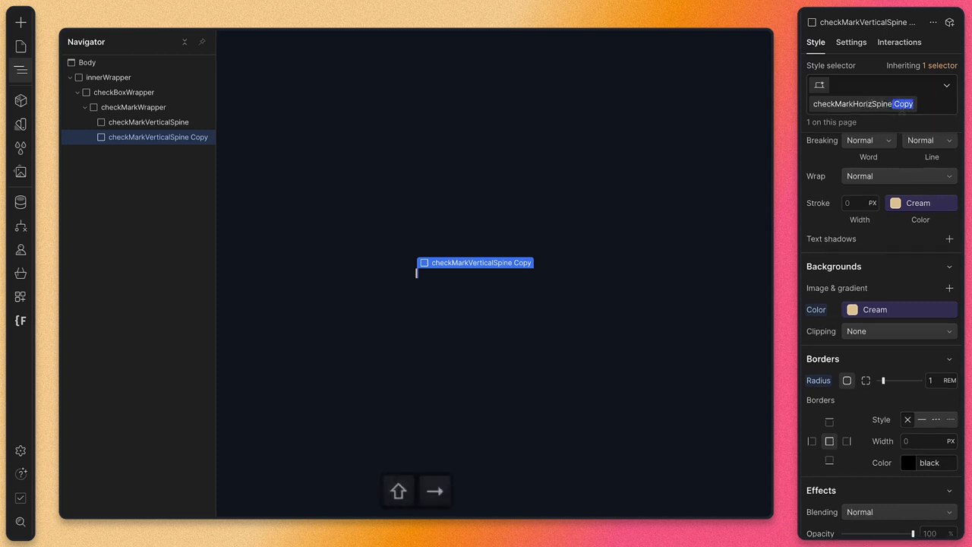
key("BackSpace")
key("Return")
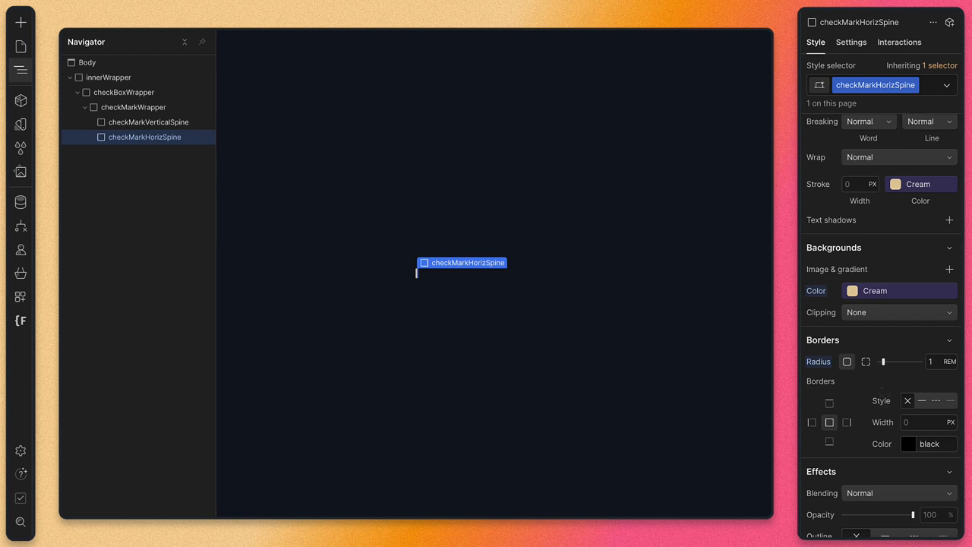
Size checkMarkHorizSpine to a width of 0.375 rem and a height of 2/16 rem.
scroll(879, 399, "up", 8)
scroll(879, 399, "up", 2)
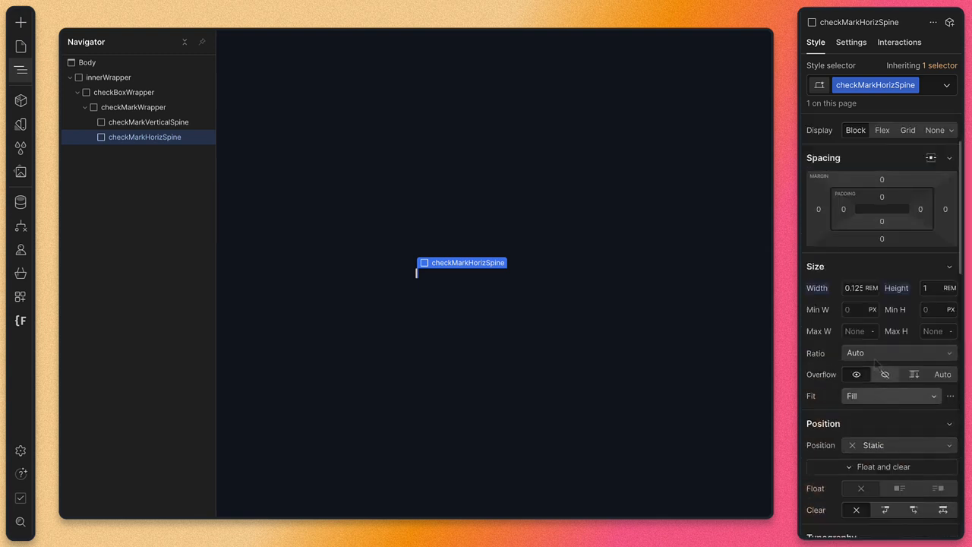
left_click(854, 288)
type("1.375")
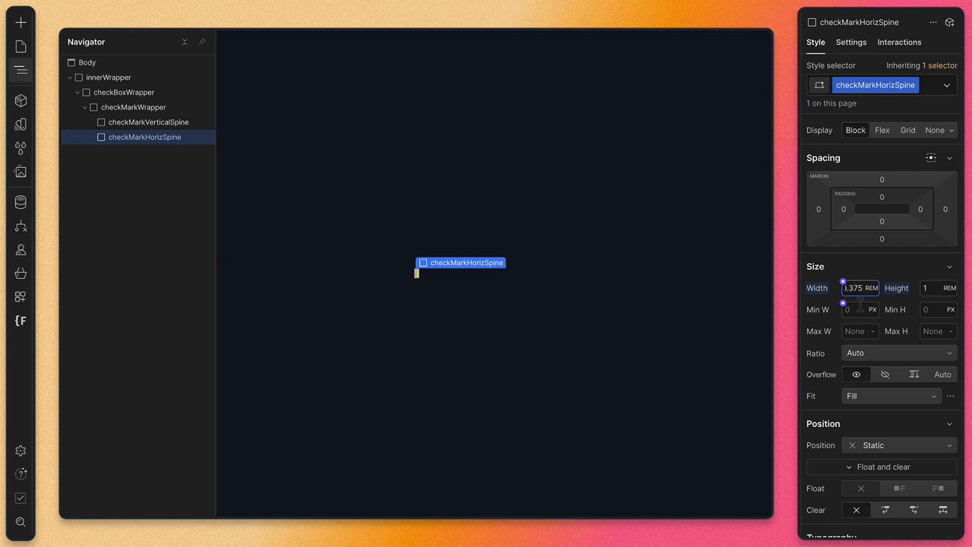
left_click(932, 288)
type("2/1")
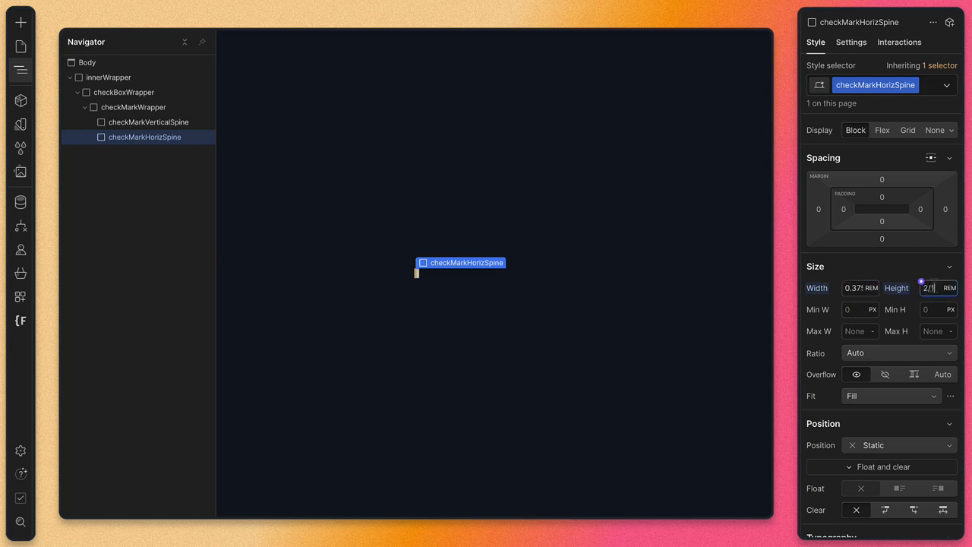
type("6")
key("Return")
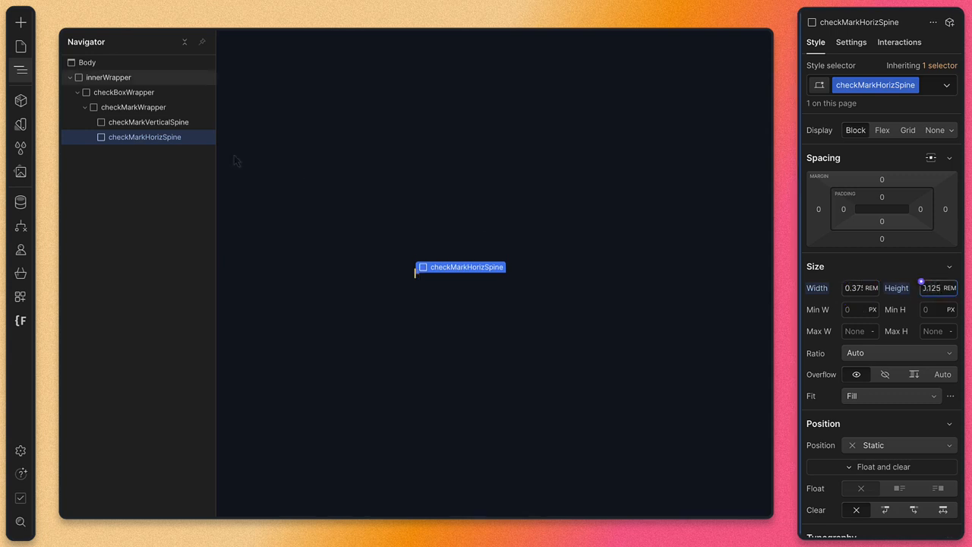
Move checkMarkHorizSpine above checkMarkVerticalSpine in the element tree and align the checkMarkWrapper's children to the bottom.
left_click(134, 107)
left_click_drag(150, 139, 149, 119)
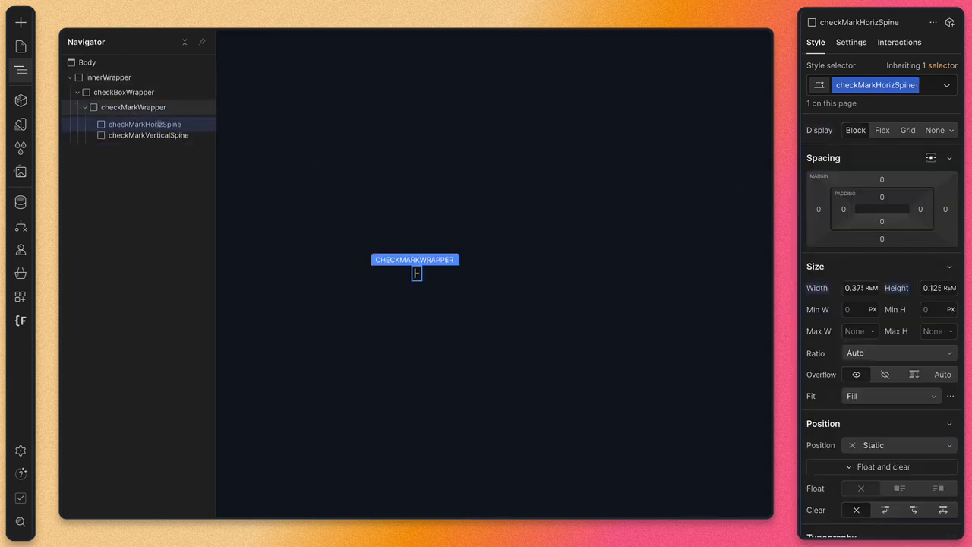
left_click(148, 111)
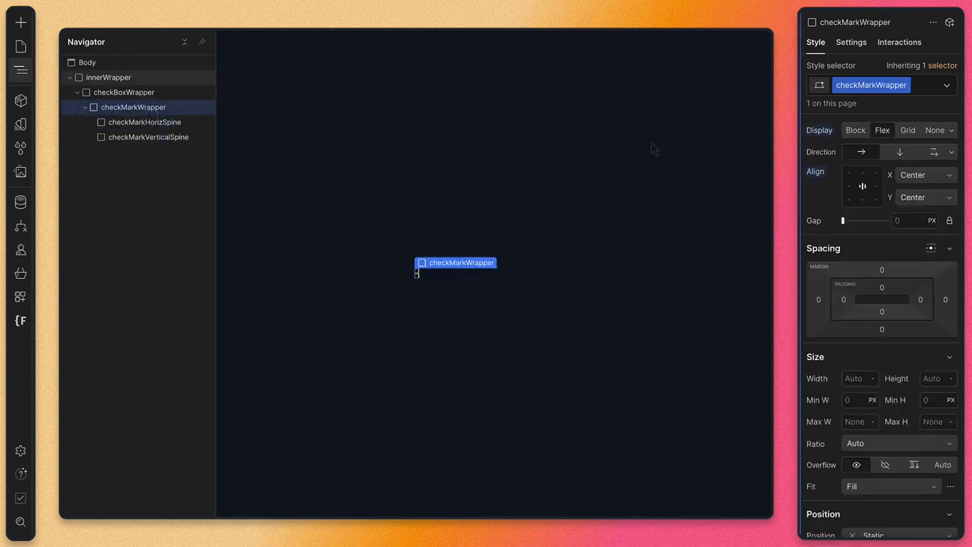
left_click(862, 201)
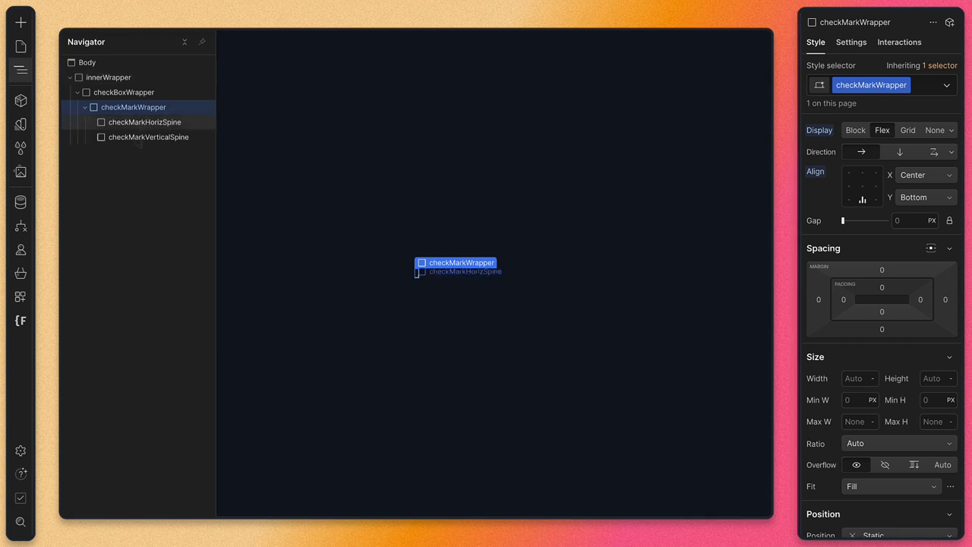
Give checkMarkVerticalSpine a right margin of -2/16.
left_click(148, 137)
left_click(945, 209)
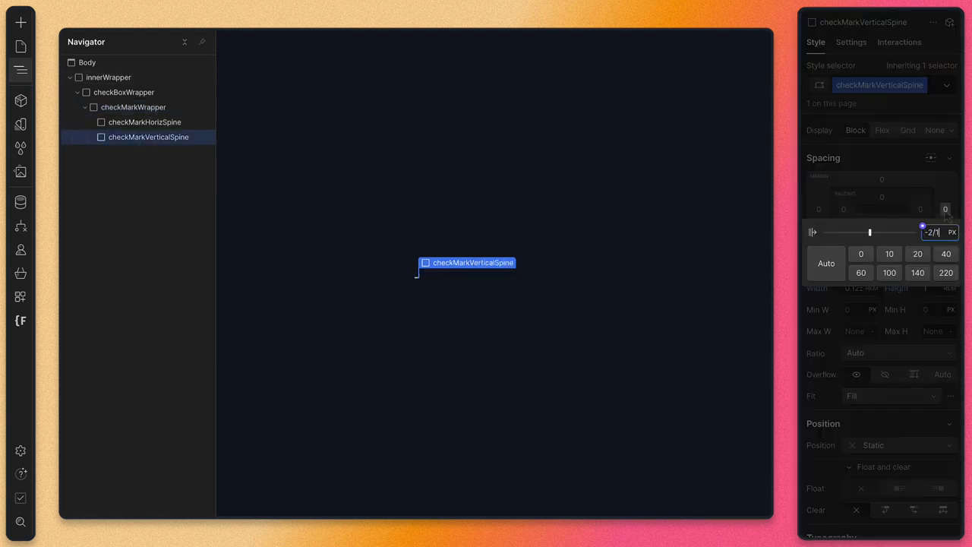
type("-2/16")
key("Return")
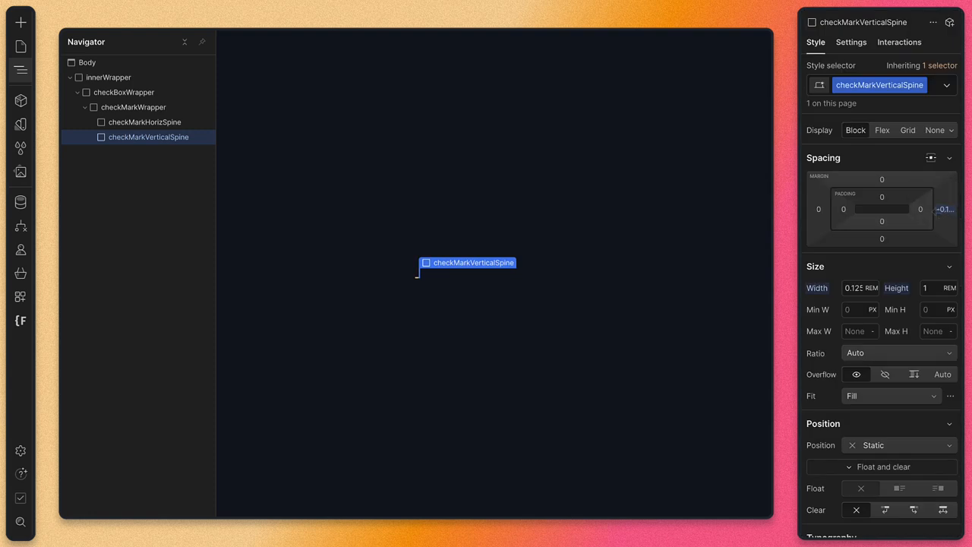
Undo the margin change on checkMarkVerticalSpine and give checkMarkHorizSpine a right margin of -2/16rem instead.
key("super+z")
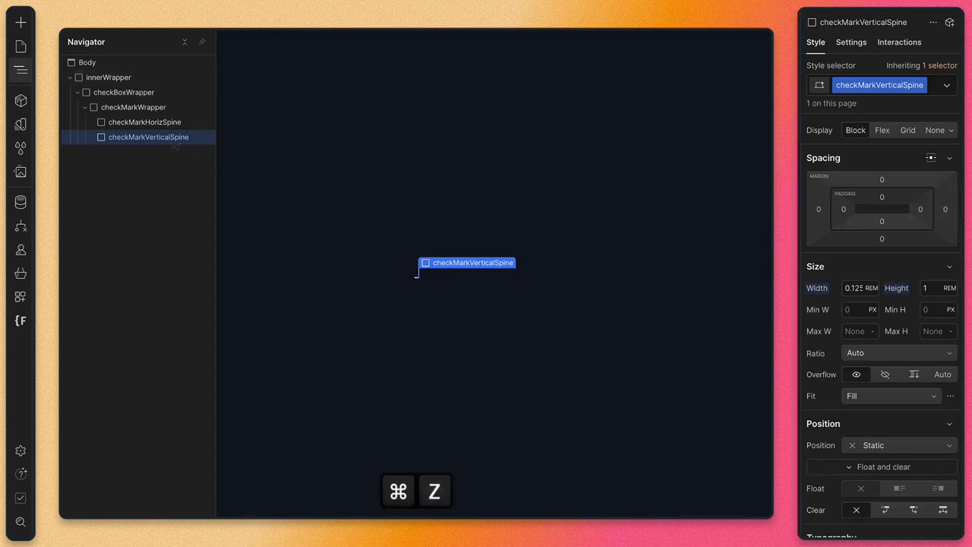
left_click(145, 122)
left_click(945, 208)
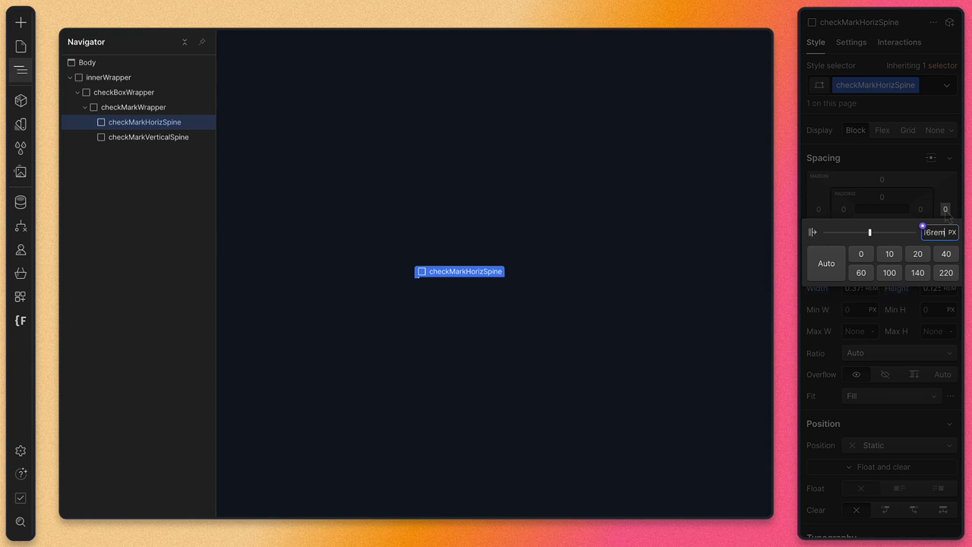
type("-2/16rem")
key("Return")
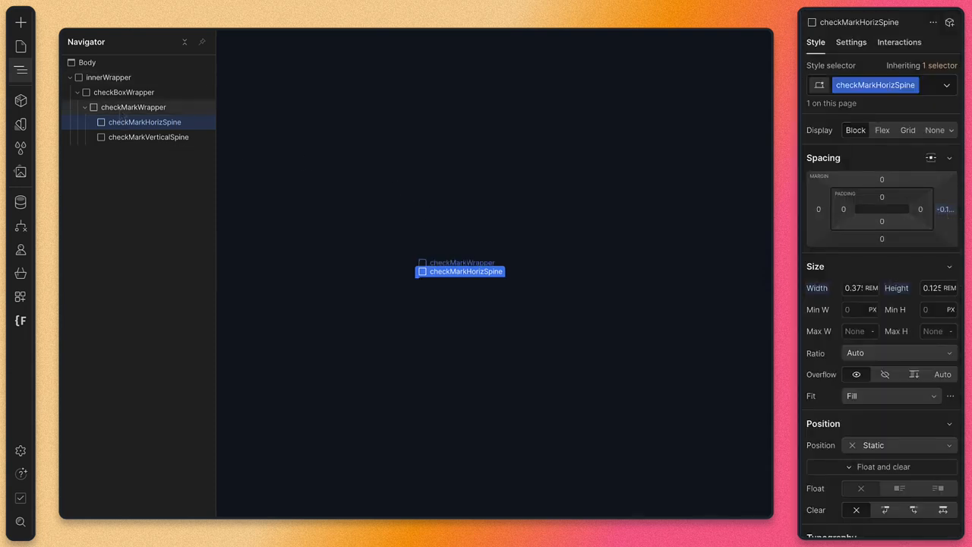
Wrap checkMarkHorizSpine in a new div block with the class checkIconWrapper and move checkMarkVerticalSpine inside it.
left_click(119, 109)
left_click(130, 124)
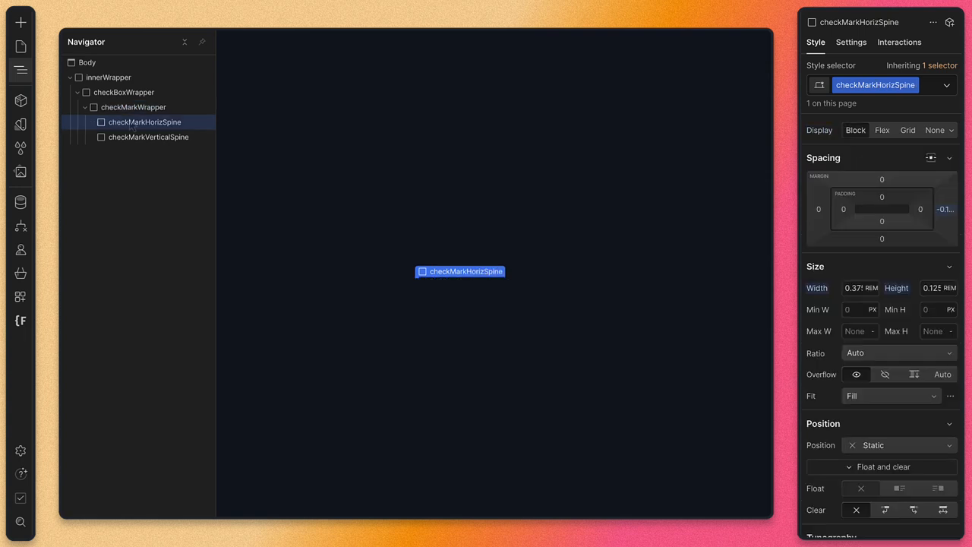
key("alt+super+g")
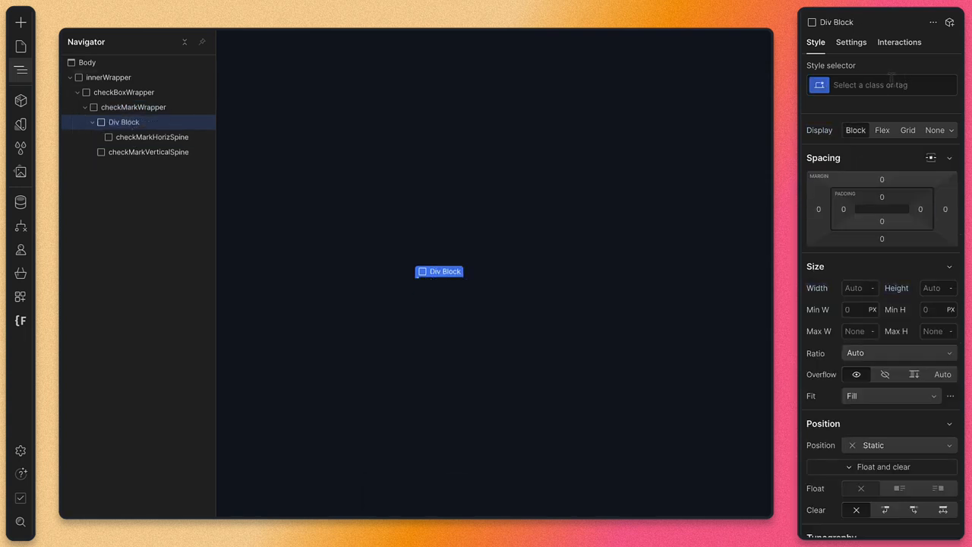
left_click(891, 84)
type("checkIconWrapper")
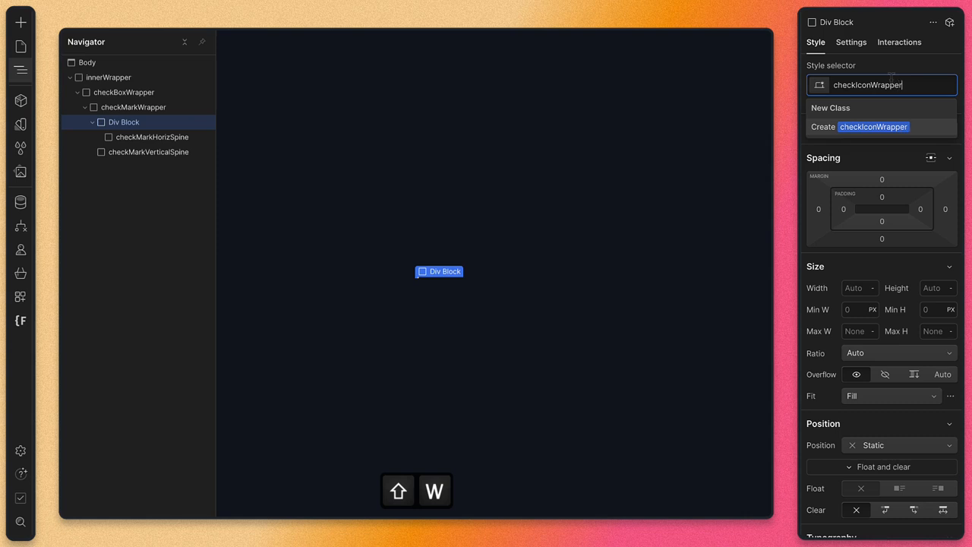
key("Return")
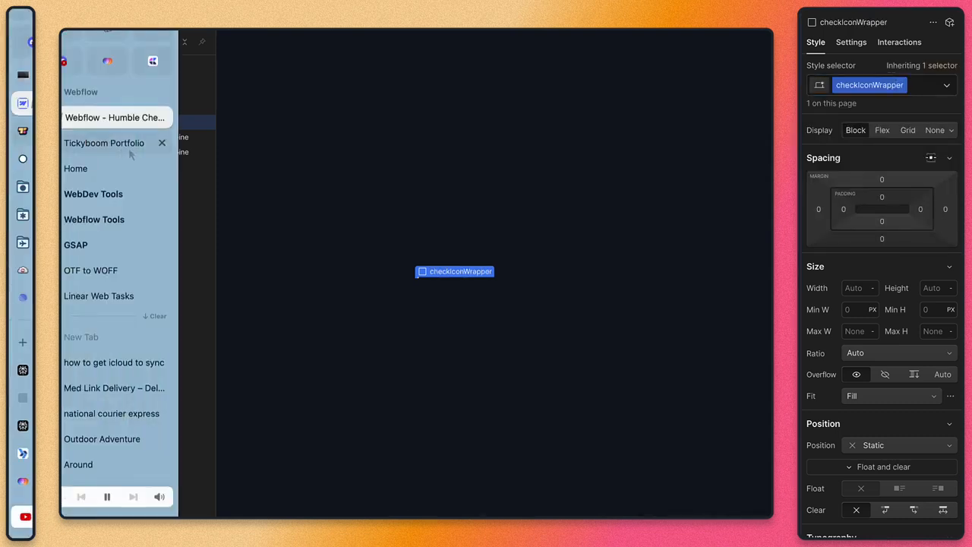
left_click_drag(154, 153, 153, 133)
Set checkIconWrapper to a Flex layout with its children aligned to Center on X and Bottom on Y.
left_click(139, 122)
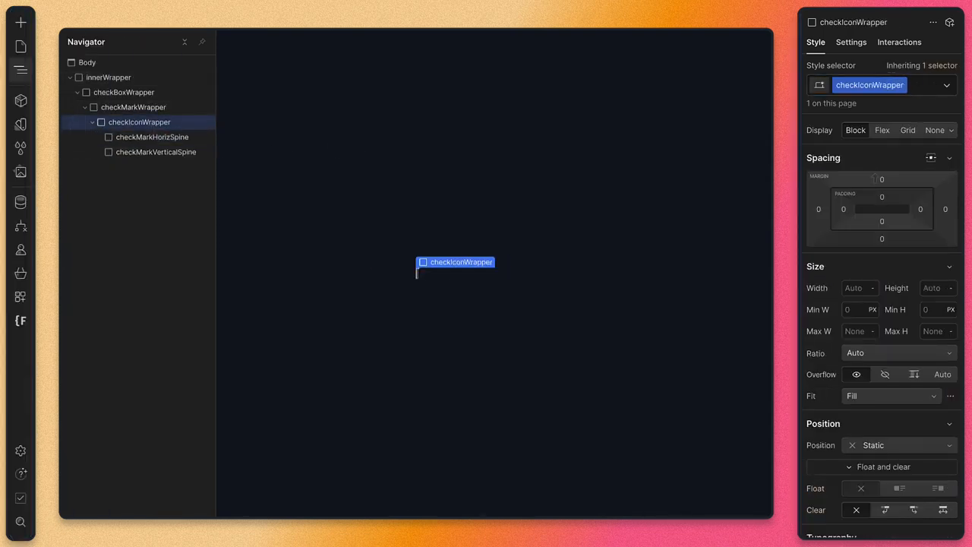
left_click(881, 129)
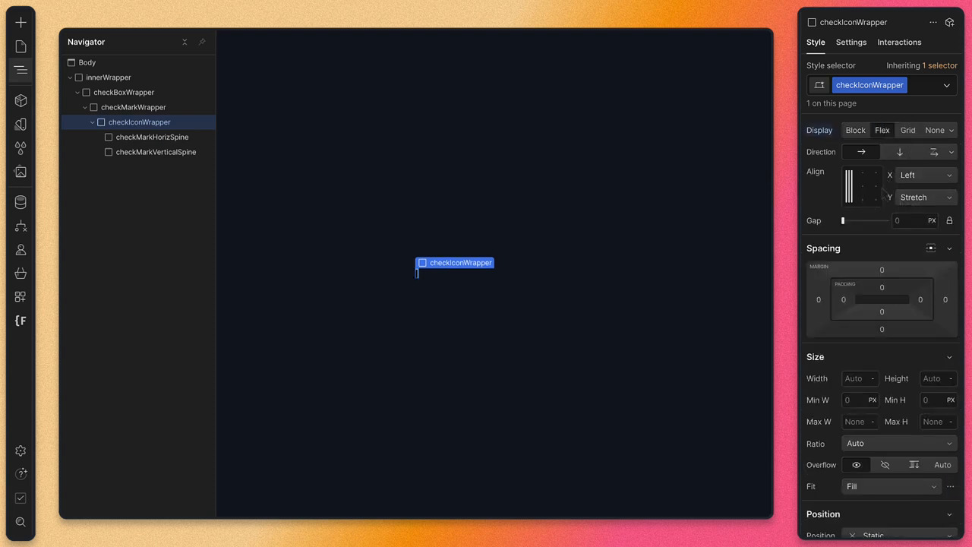
left_click(914, 180)
left_click(914, 179)
left_click(914, 181)
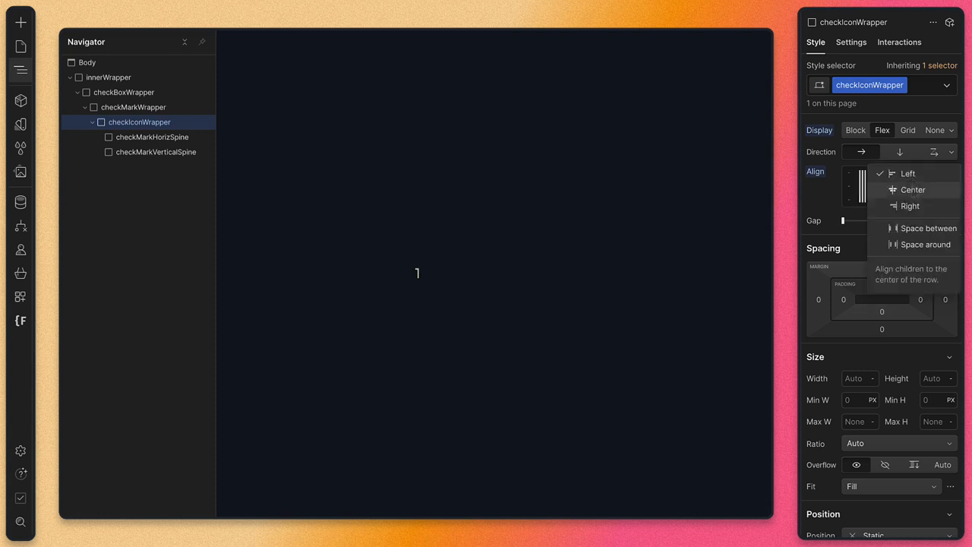
left_click(913, 190)
left_click(914, 197)
left_click(914, 173)
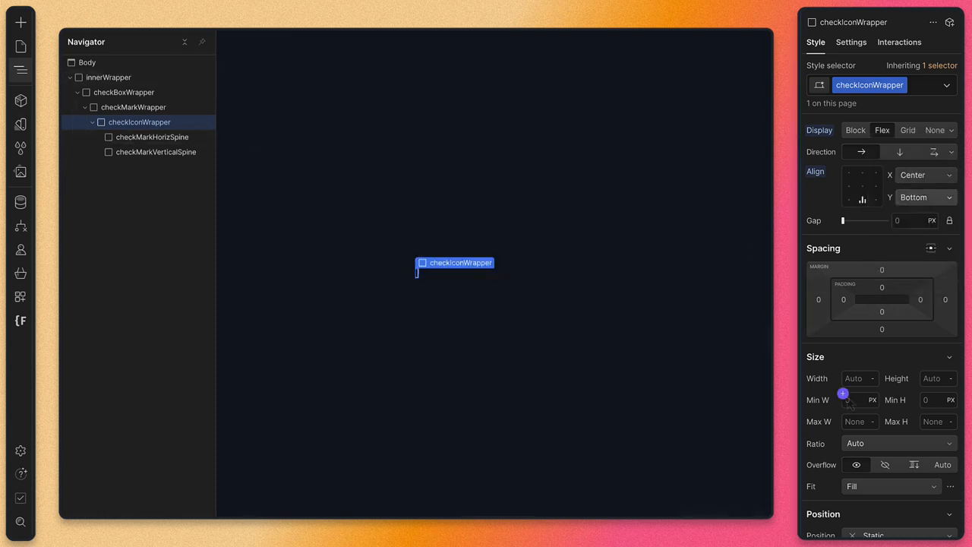
Add a Rotate transform to checkIconWrapper with a Z rotation of 17 degrees.
scroll(846, 401, "down", 3)
scroll(846, 401, "down", 15)
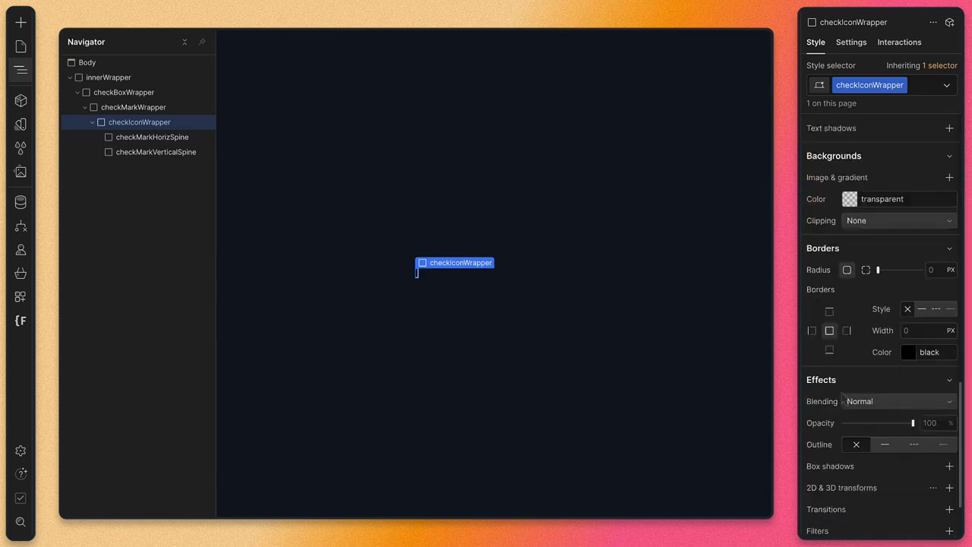
left_click(949, 380)
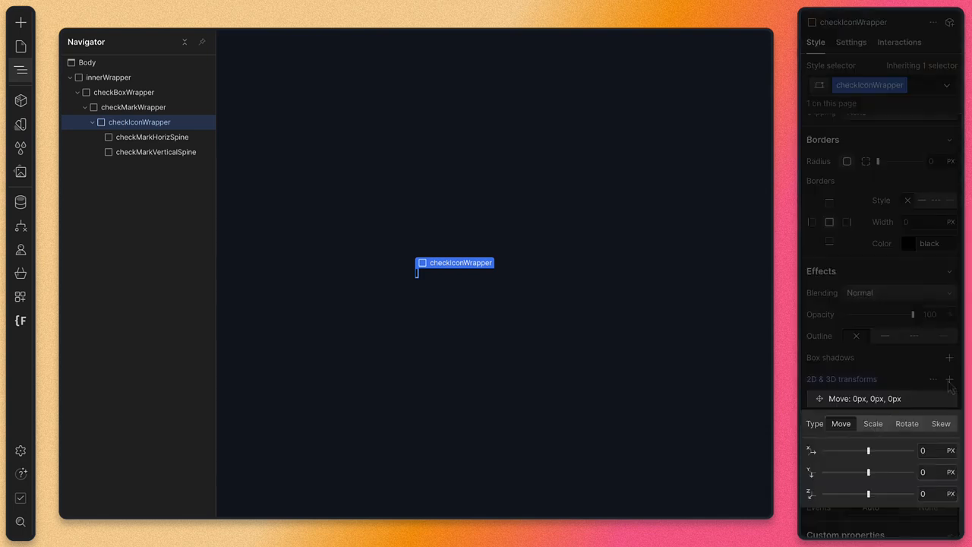
left_click(907, 423)
left_click(931, 494)
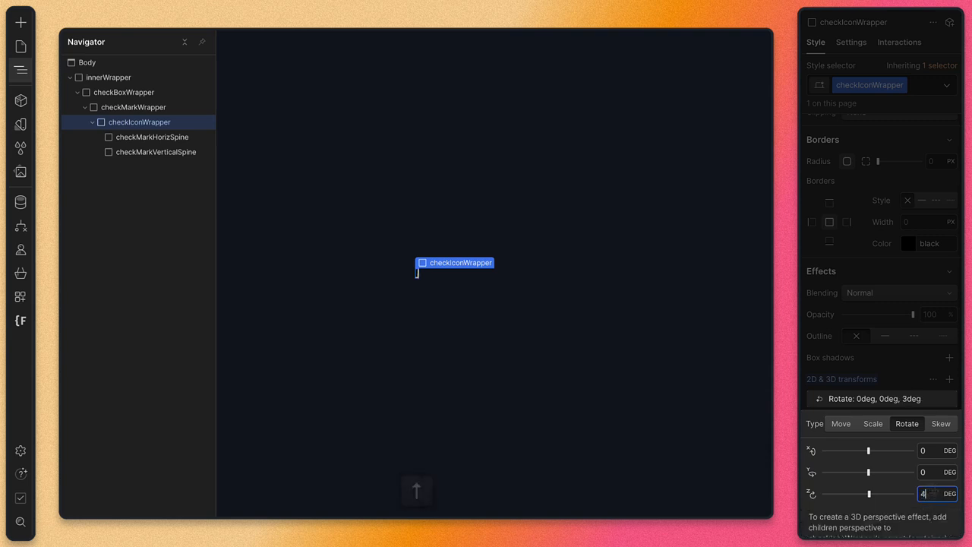
type("11")
key("Up")
key("Up")
key("Up")
key("Up")
key("Up")
key("Up")
key("Up")
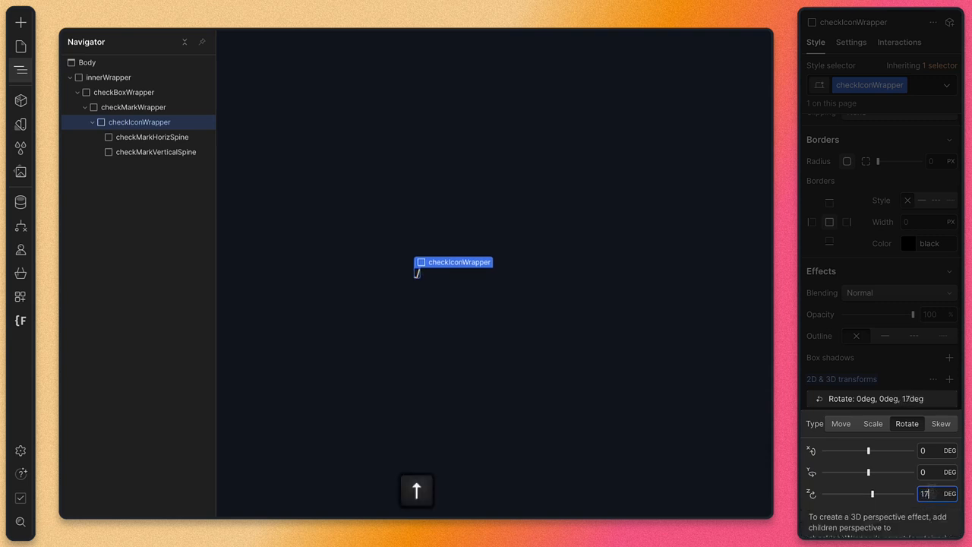
key("Down")
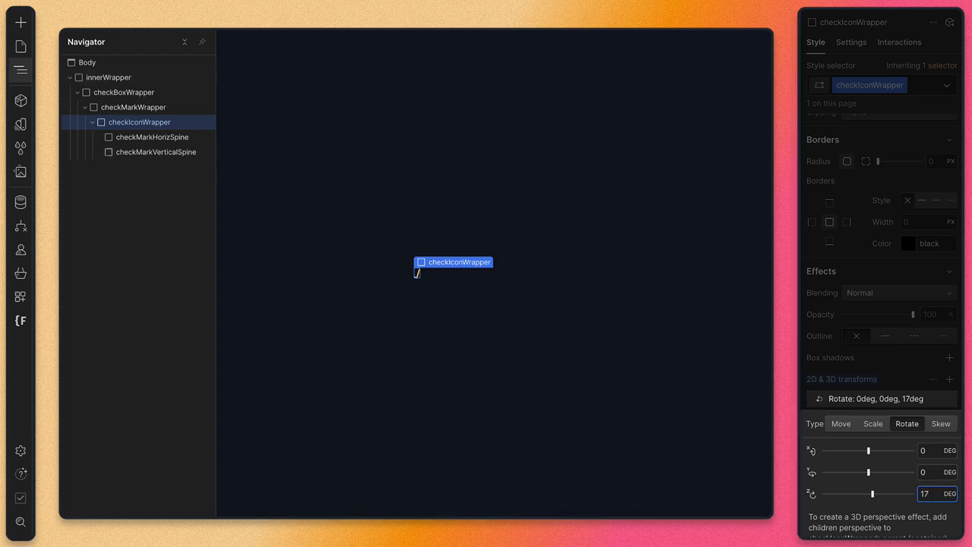
Collapse checkIconWrapper in the element tree and center checkMarkWrapper's children vertically.
left_click(92, 122)
left_click(133, 108)
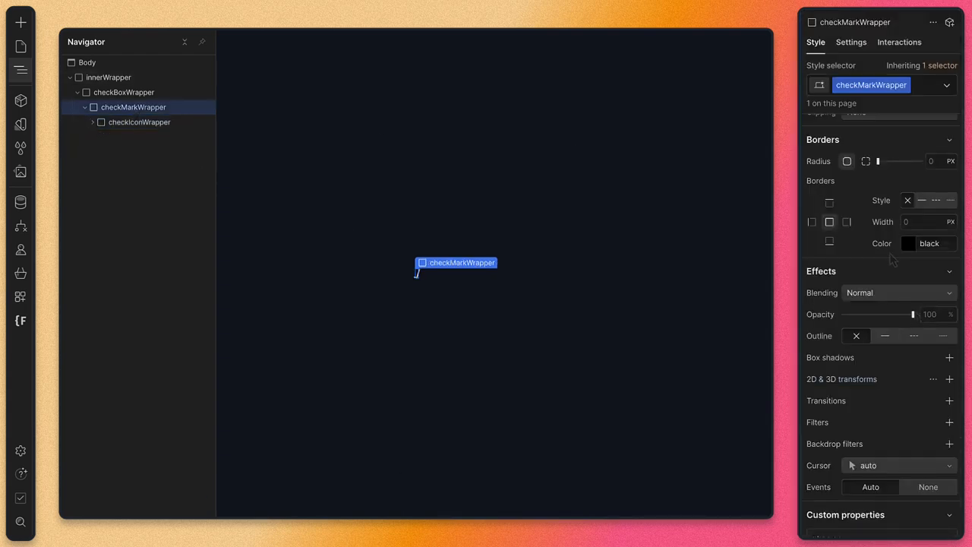
scroll(890, 258, "up", 8)
scroll(890, 252, "up", 6)
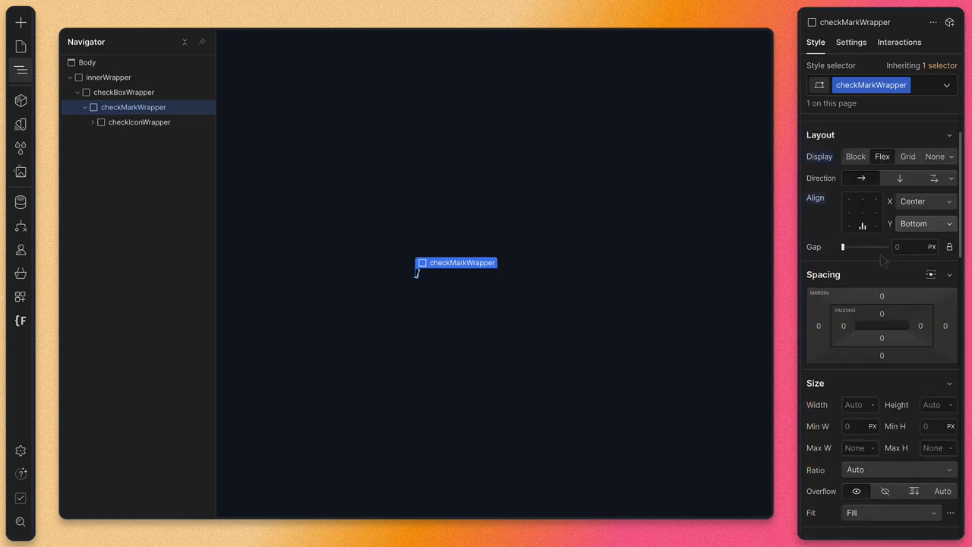
left_click(921, 225)
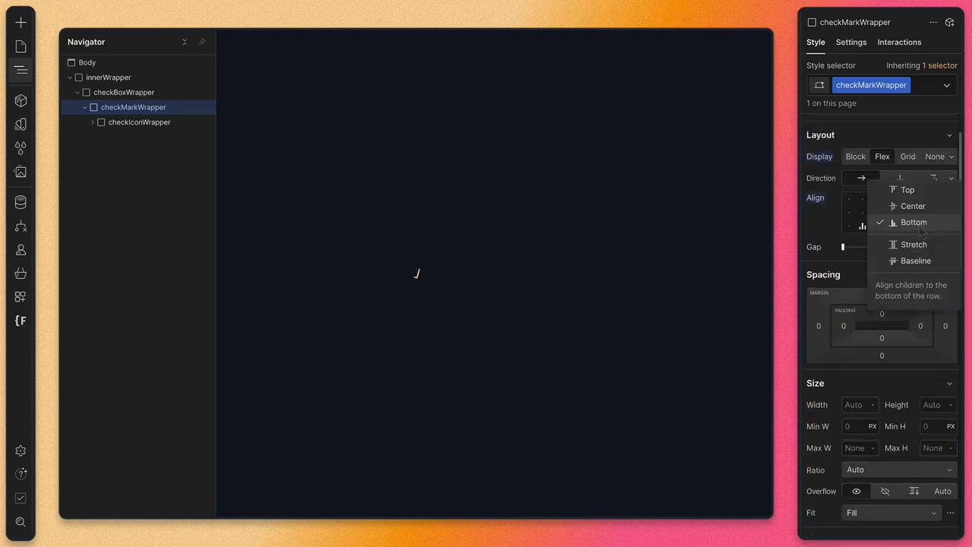
left_click(918, 207)
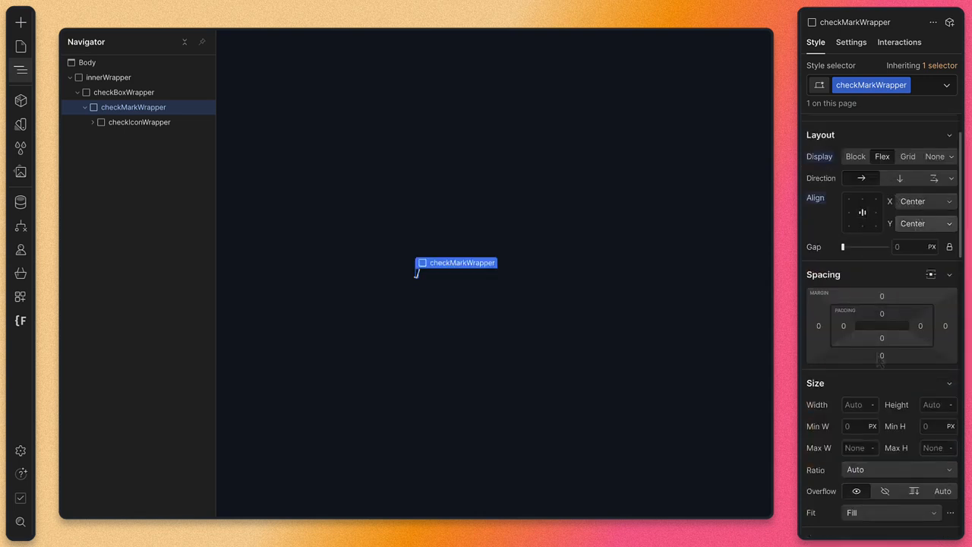
Set both the width and the height of checkMarkWrapper to 40/16rem.
left_click(852, 405)
type("40")
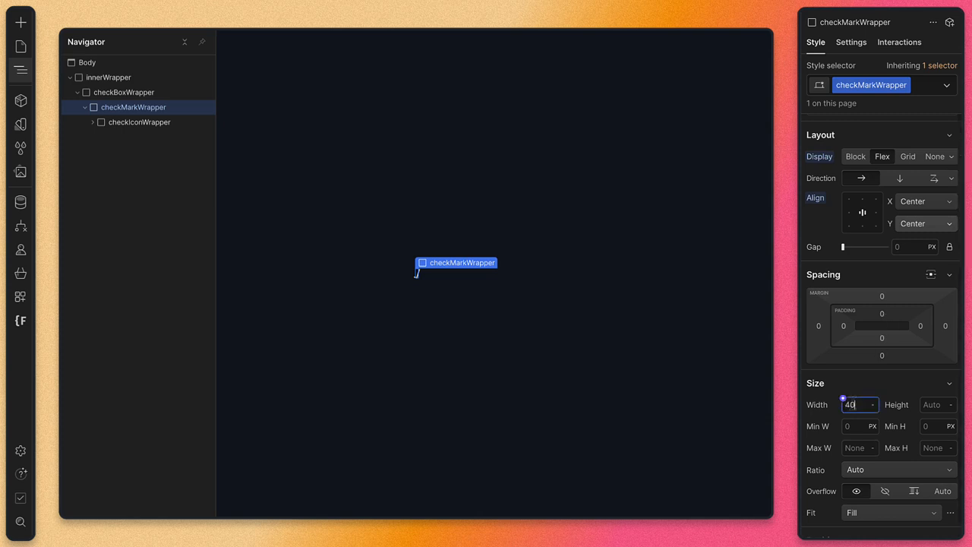
type("/16rem")
key("Return")
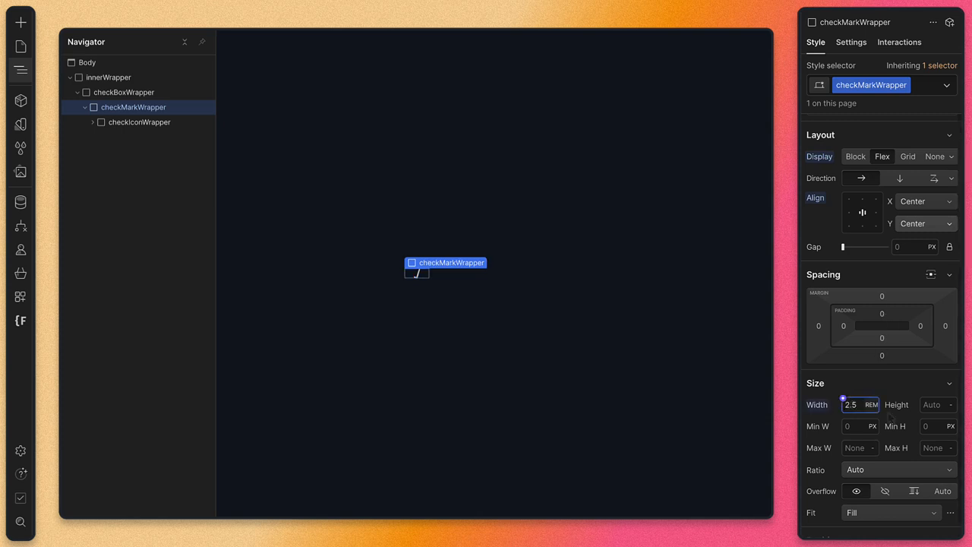
left_click(933, 405)
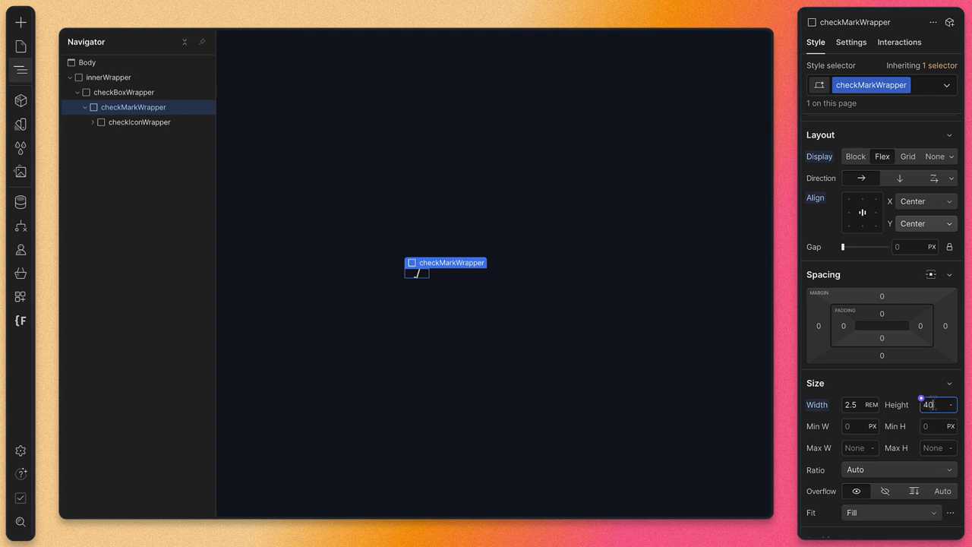
type("40/16rem")
key("Return")
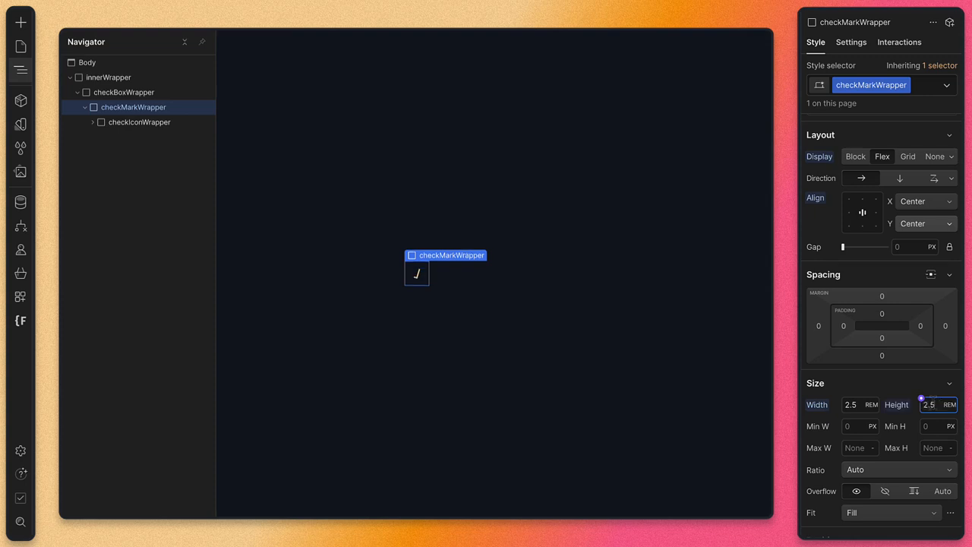
Increase checkIconWrapper's Z rotation to 24 and finally 30 degrees, and select checkMarkWrapper to check the result.
left_click(417, 272)
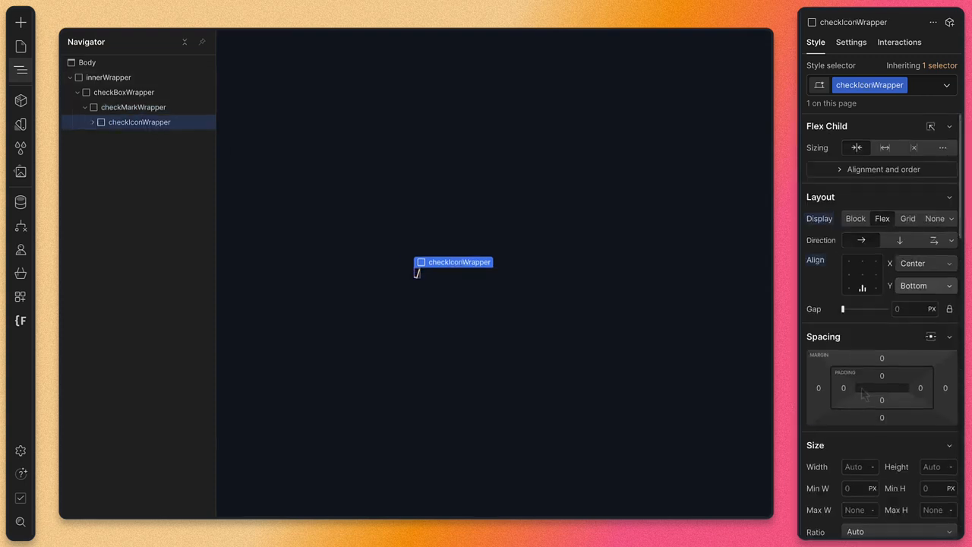
scroll(863, 393, "down", 10)
scroll(863, 392, "up", 3)
scroll(863, 393, "down", 5)
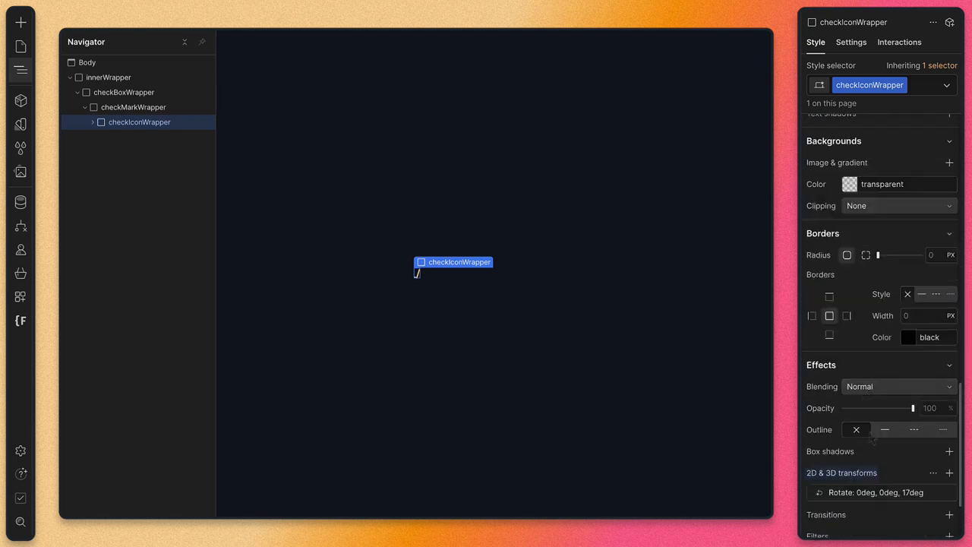
left_click(890, 493)
left_click(932, 400)
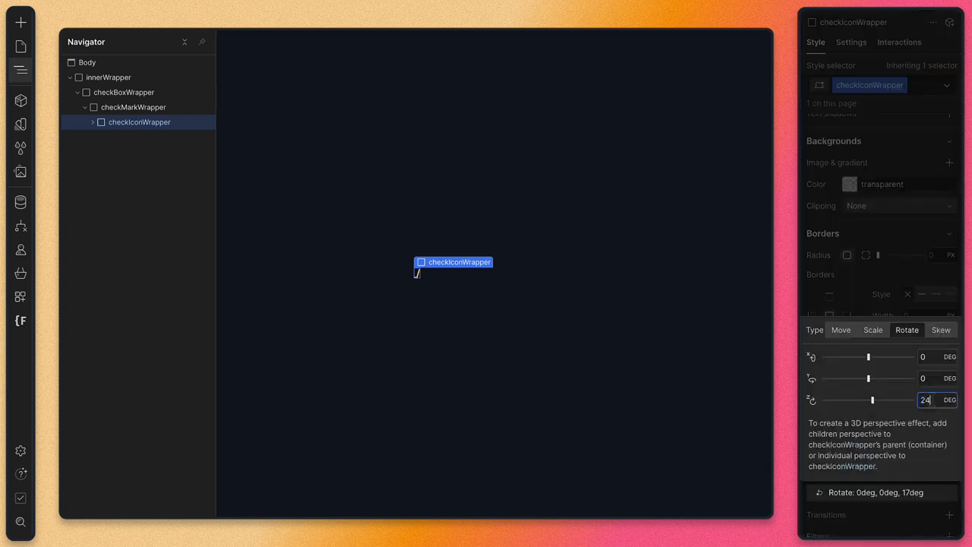
key("Return")
type("30")
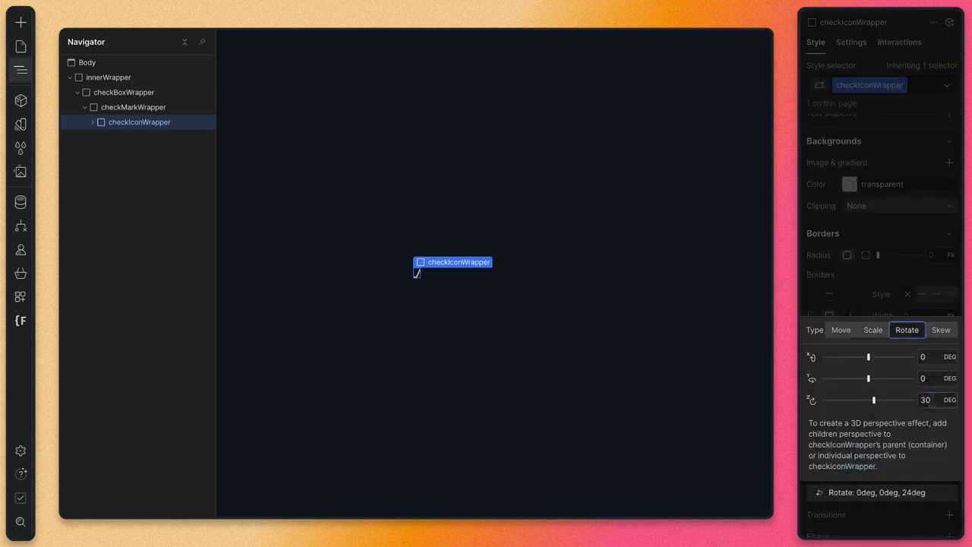
key("Return")
left_click(134, 107)
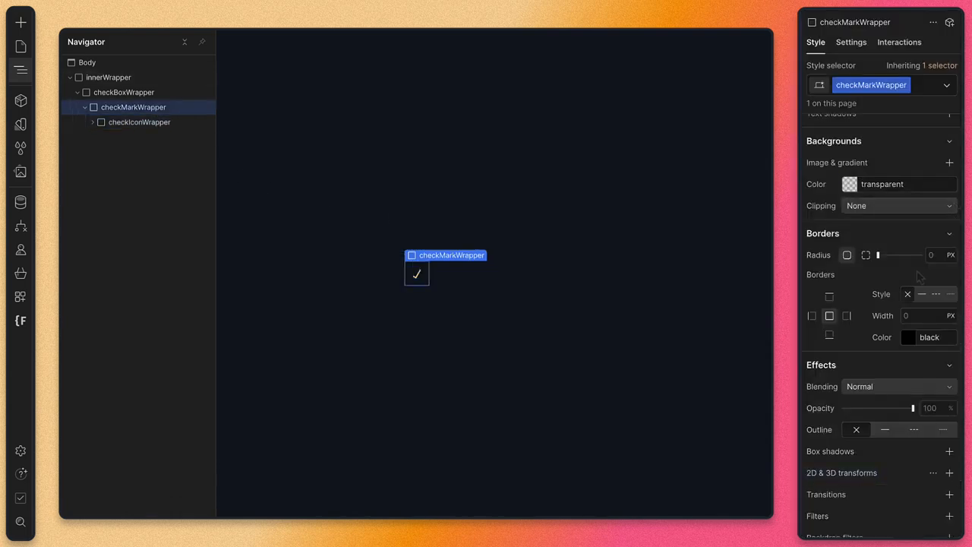
Set checkIconWrapper's position to Relative.
left_click(147, 123)
scroll(885, 271, "down", 3)
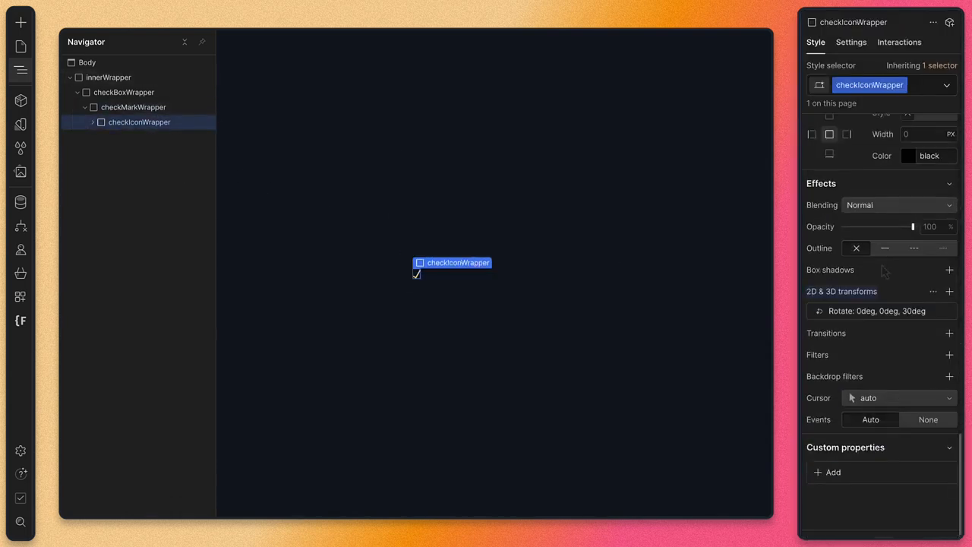
scroll(885, 271, "up", 5)
scroll(884, 265, "up", 5)
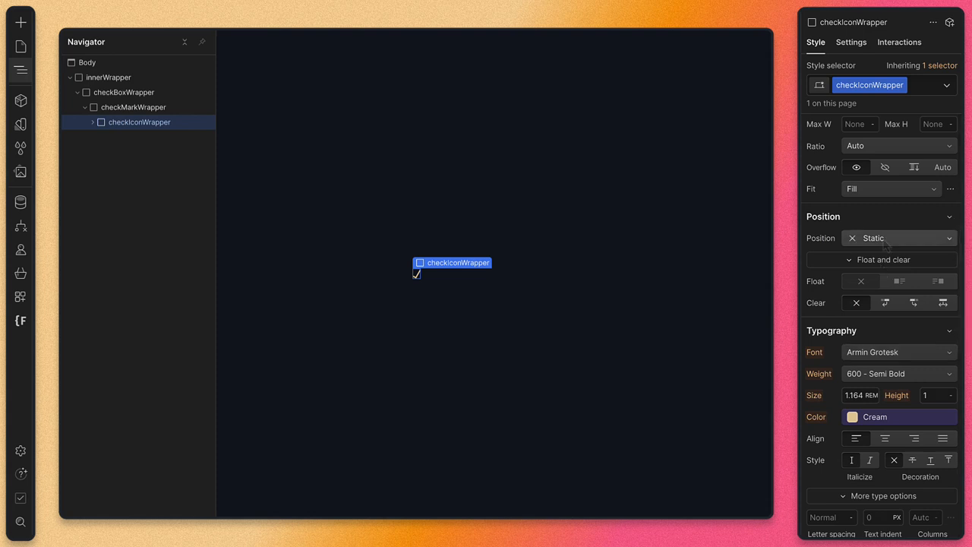
scroll(886, 245, "up", 3)
left_click(883, 239)
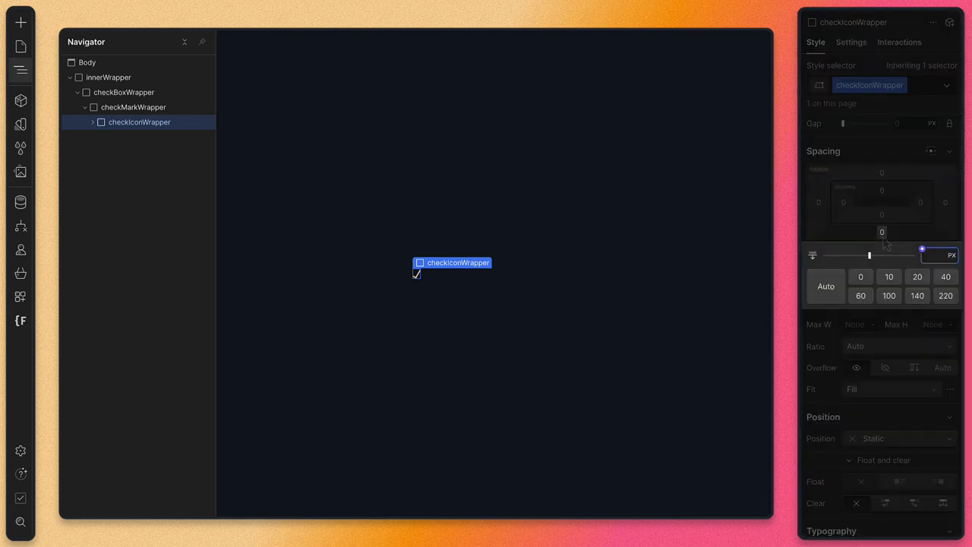
key("Escape")
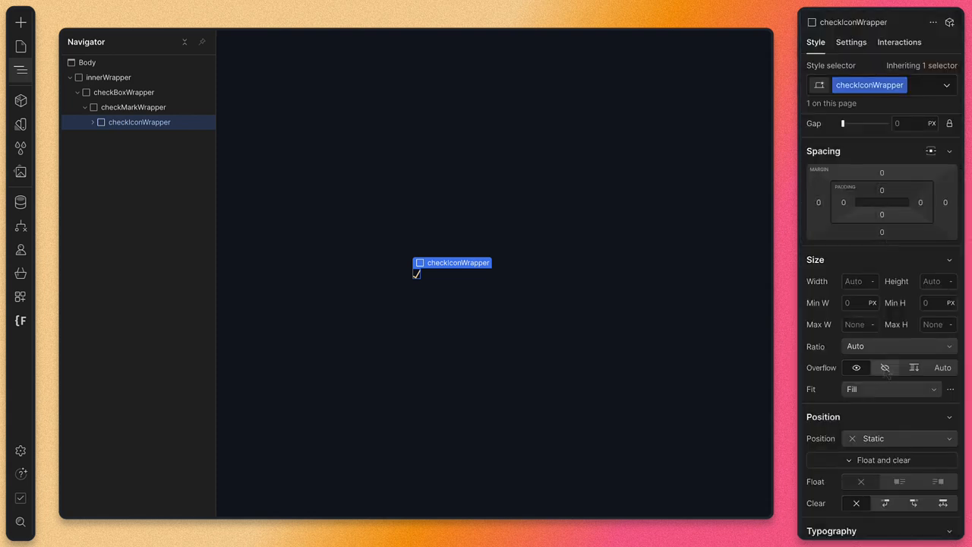
left_click(888, 439)
left_click(879, 440)
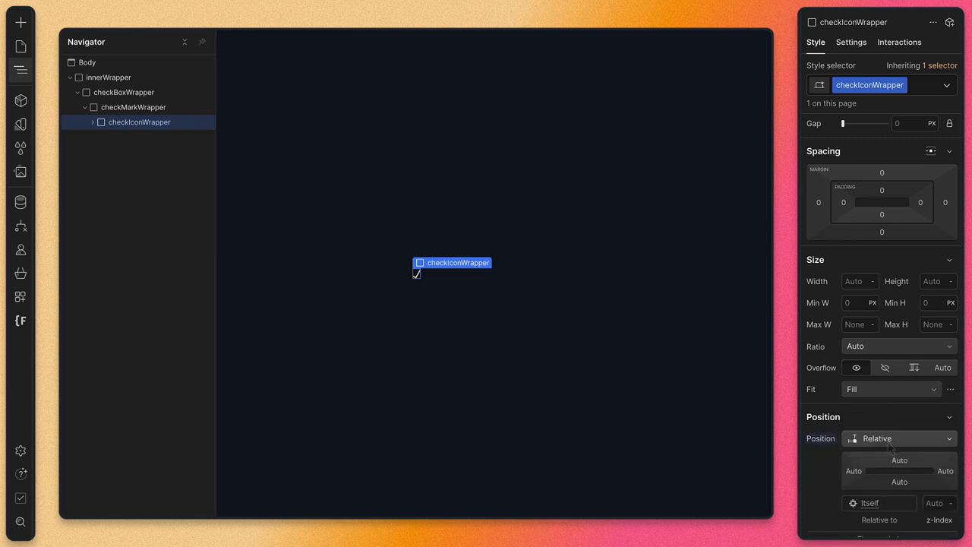
Offset checkIconWrapper from its top by -3/16rem and finally by -2/16rem.
scroll(891, 449, "down", 2)
left_click(904, 366)
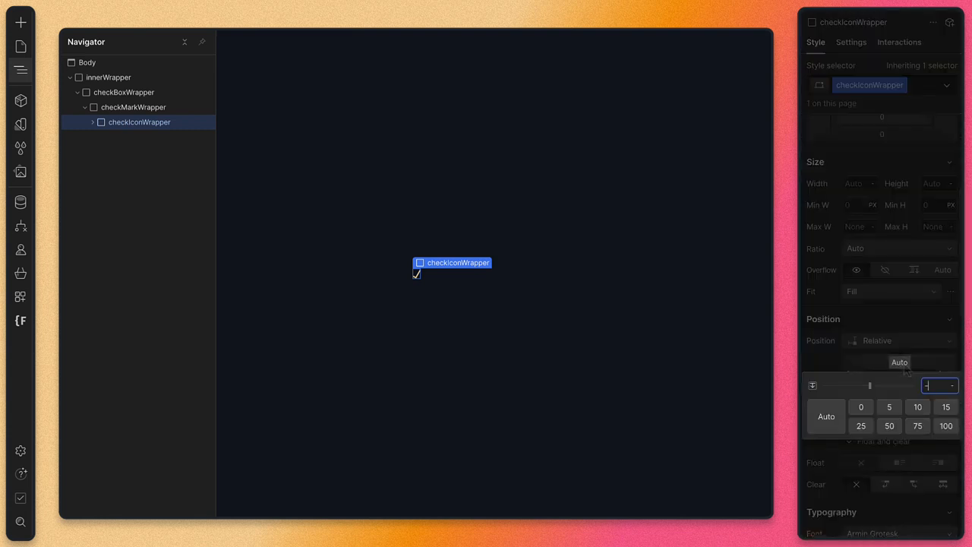
type("-3/16")
key("Return")
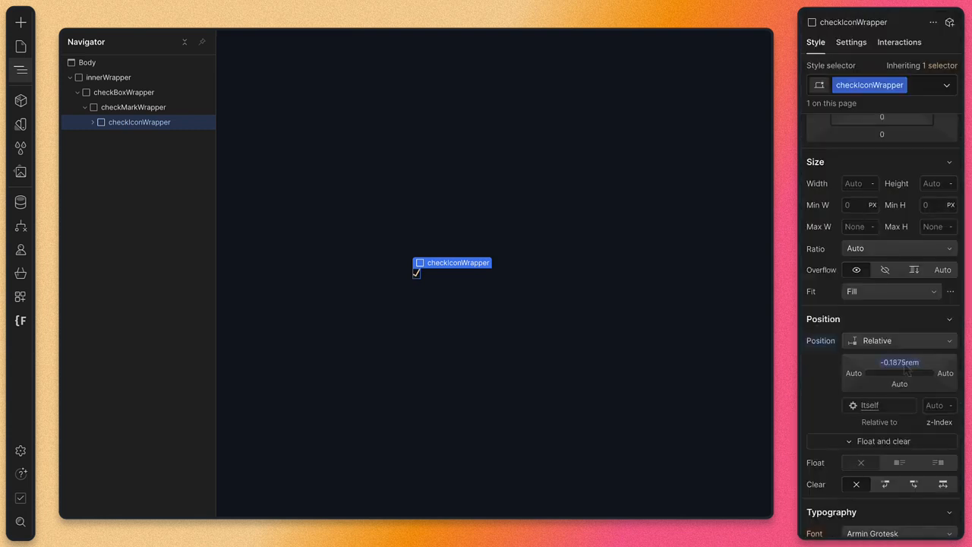
left_click(903, 366)
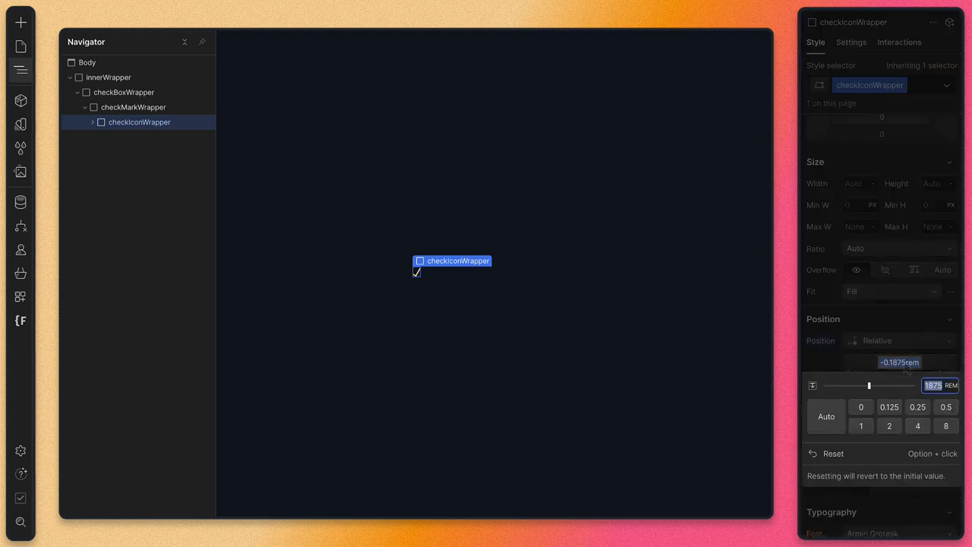
type("-2/16rem")
key("Return")
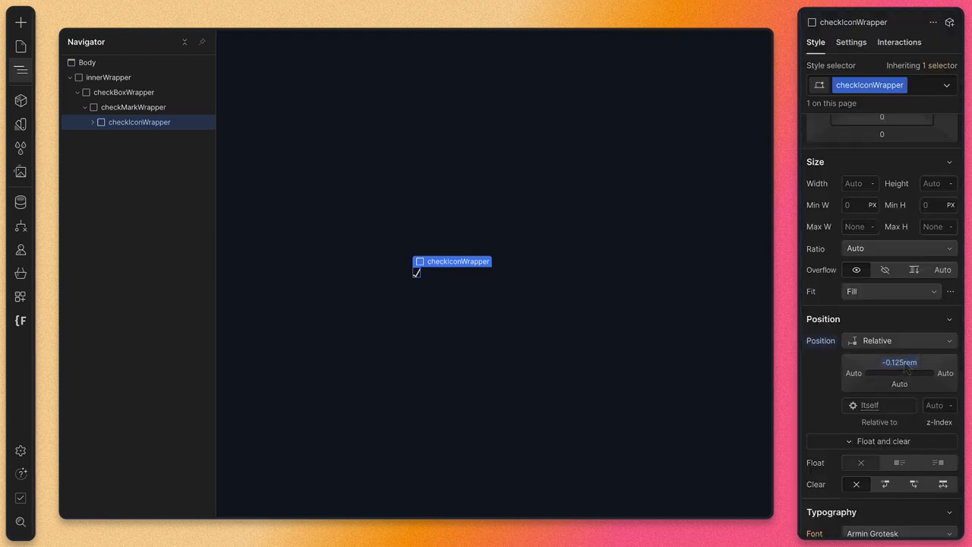
Round the corners of checkMarkWrapper with a 1rem border radius.
left_click(145, 108)
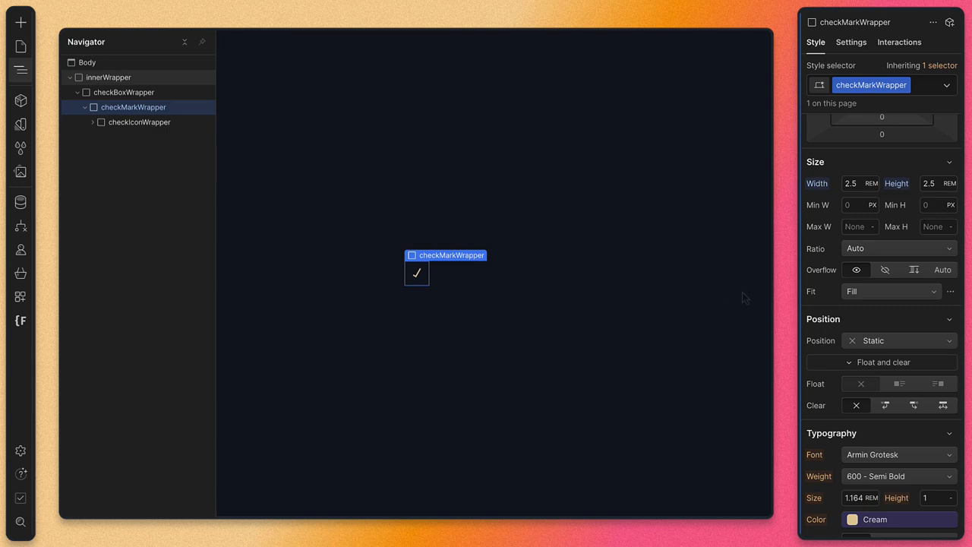
scroll(881, 345, "down", 10)
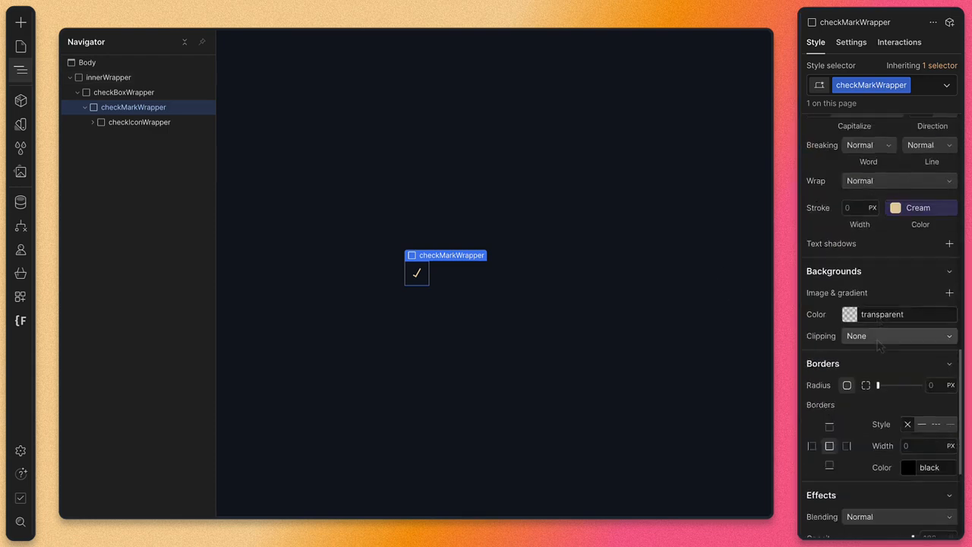
scroll(878, 346, "down", 4)
left_click(931, 260)
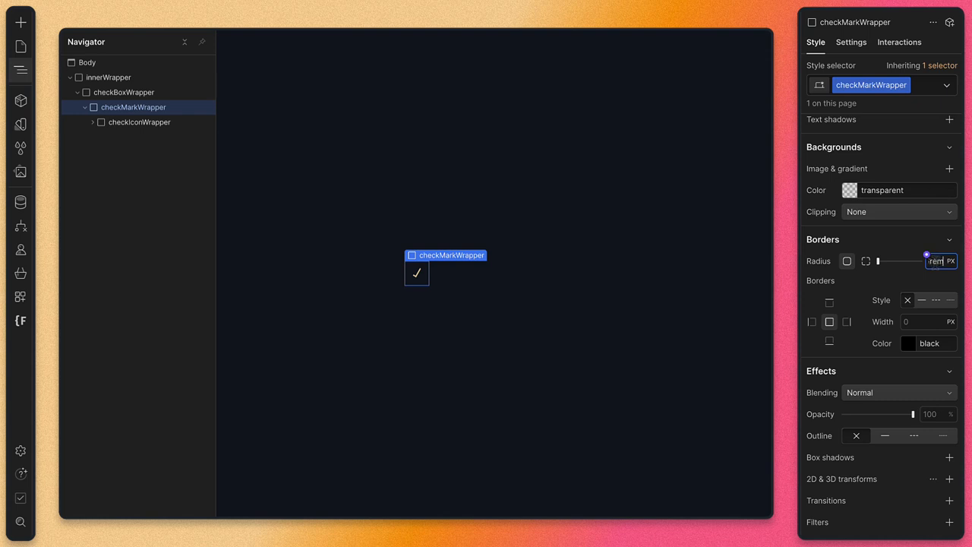
type("1rem")
key("Return")
Give checkMarkWrapper a solid border 2/16rem wide on all sides, using the Cream color variable.
left_click(922, 301)
left_click(917, 322)
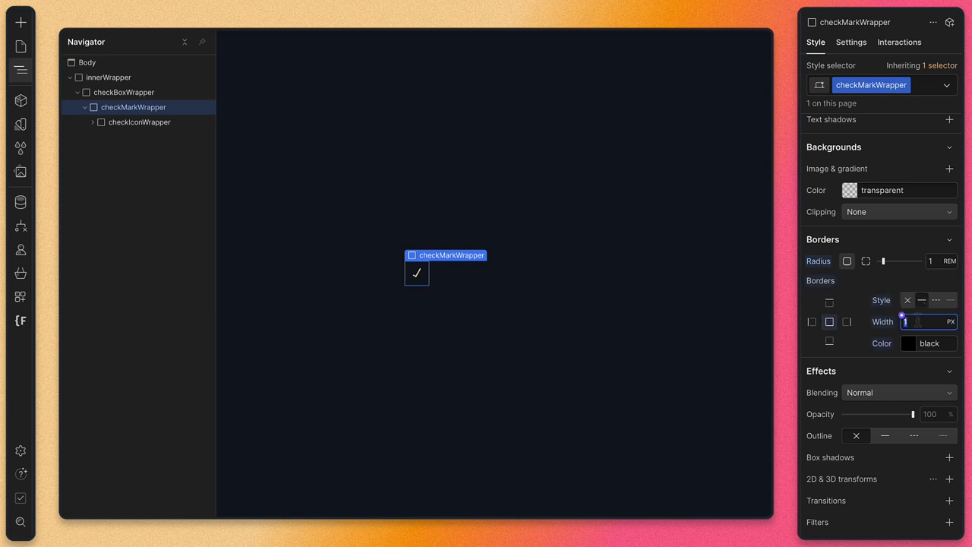
type("2/16rem")
key("Return")
left_click(909, 344)
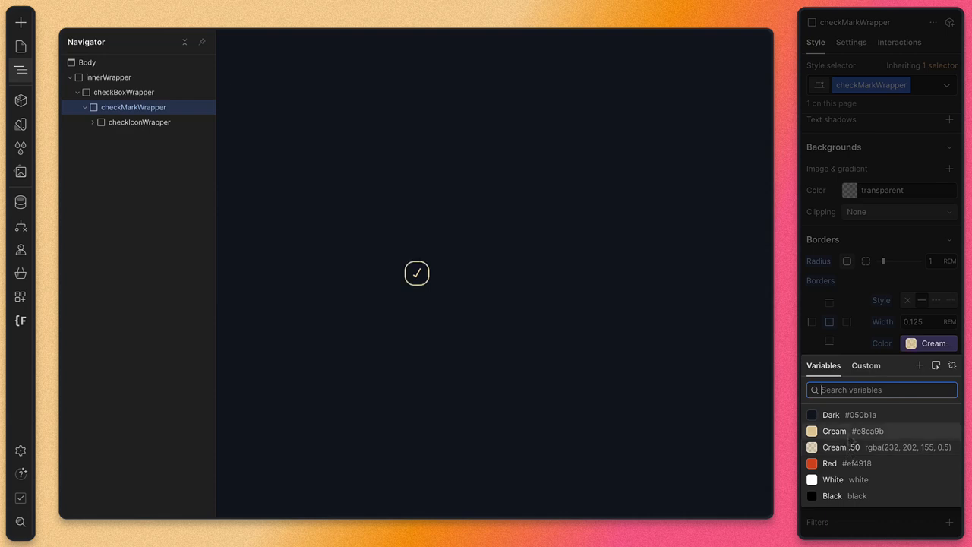
left_click(849, 438)
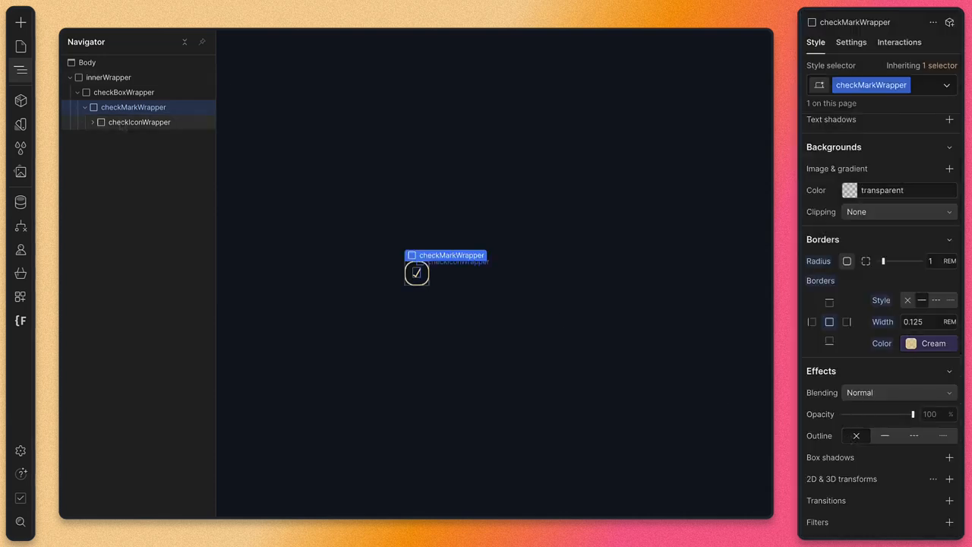
Change checkIconWrapper's top offset to -1/13rem.
left_click(129, 122)
scroll(917, 210, "up", 8)
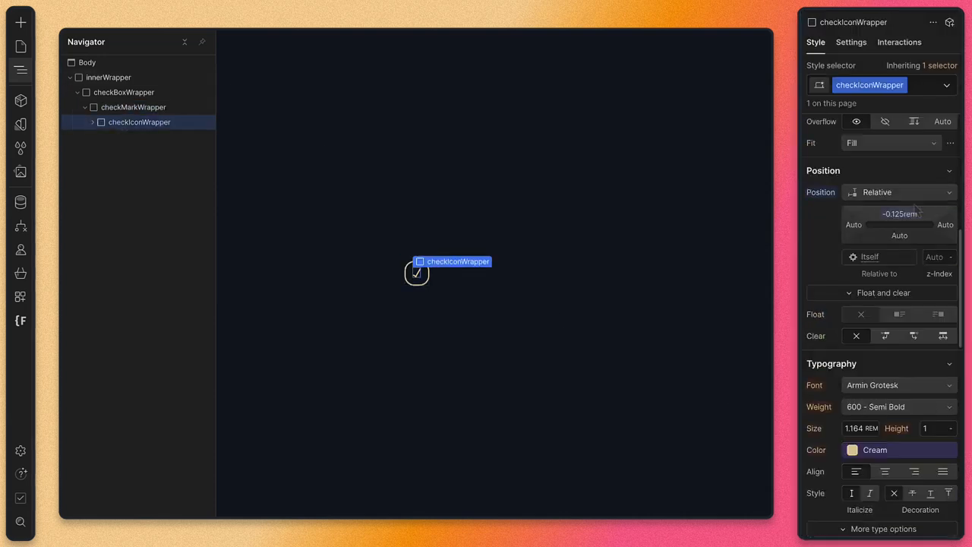
left_click(905, 225)
type("-")
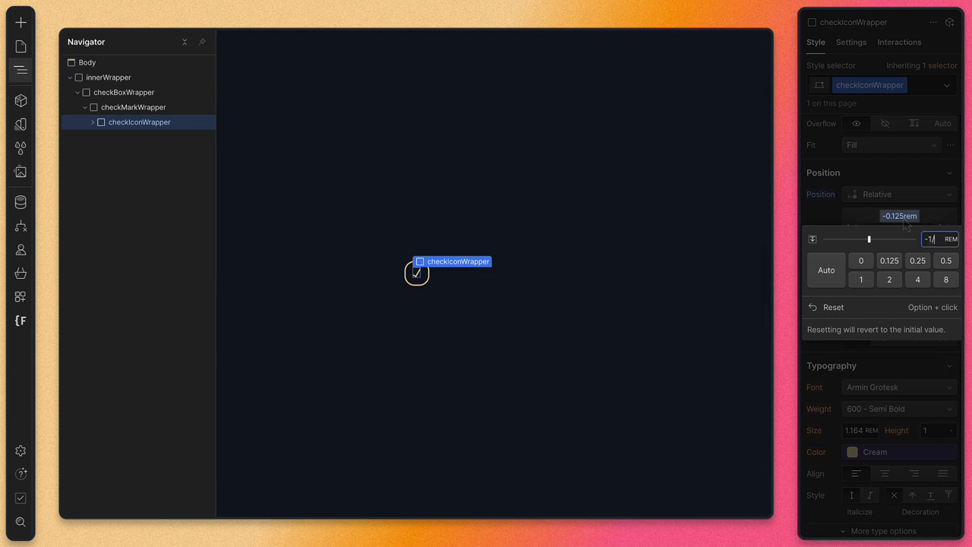
type("1/13rem")
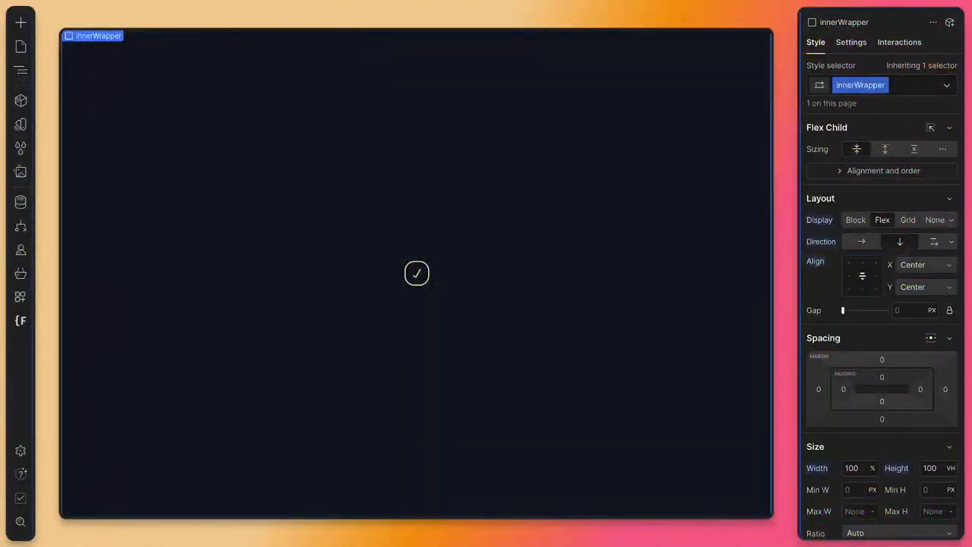
Collapse checkMarkWrapper in the element tree and center checkBoxWrapper's children vertically, keeping them left-aligned.
left_click(21, 70)
left_click(129, 93)
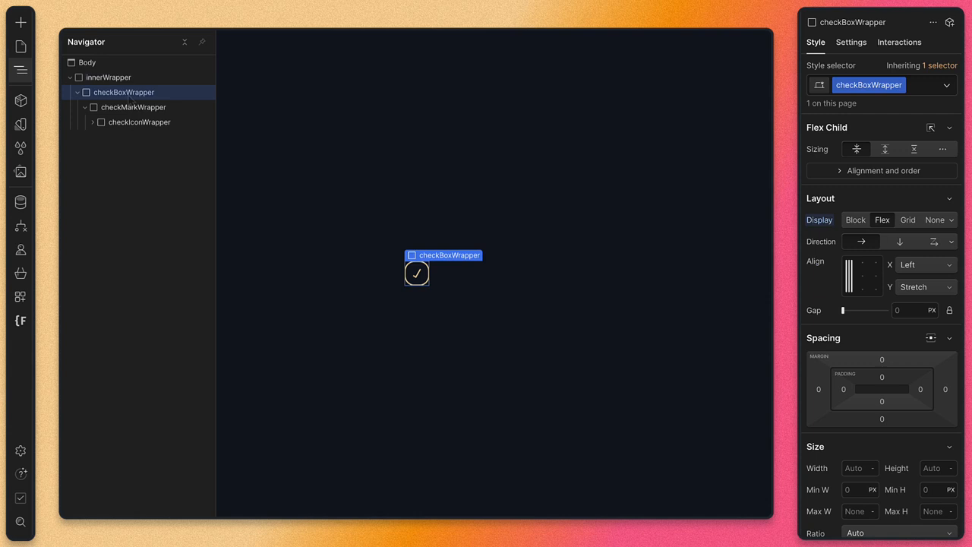
left_click(84, 107)
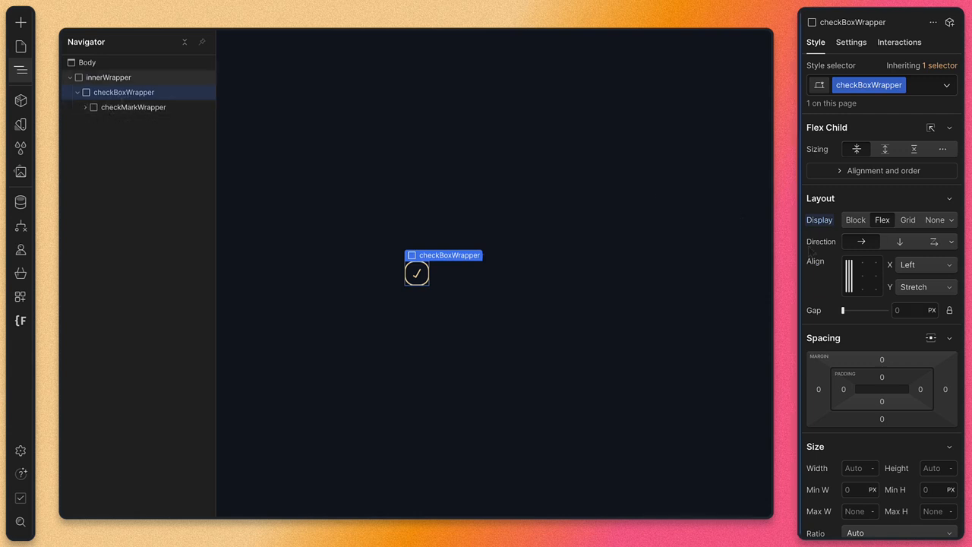
left_click(864, 282)
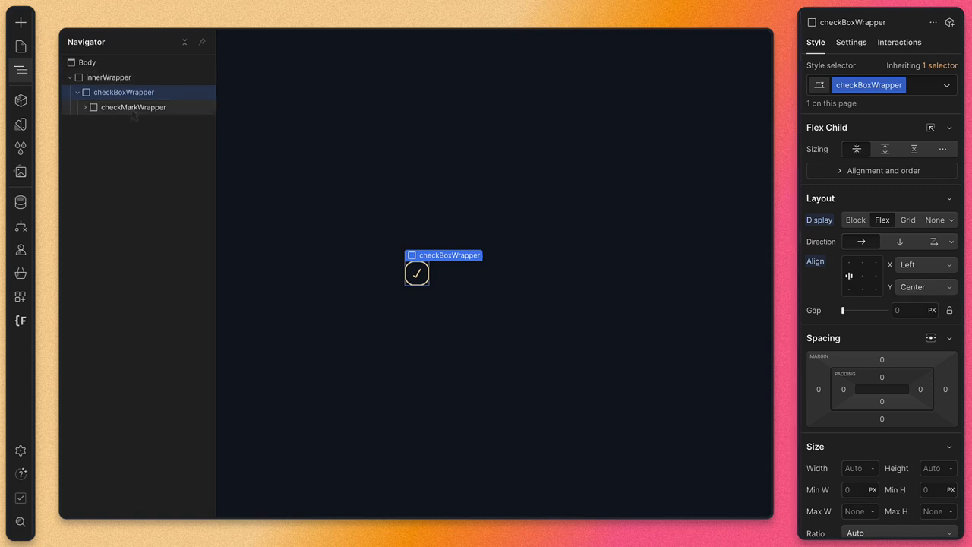
Add a div block inside checkBoxWrapper after checkMarkWrapper and give it the new class checkTextWrapper.
key("super+e")
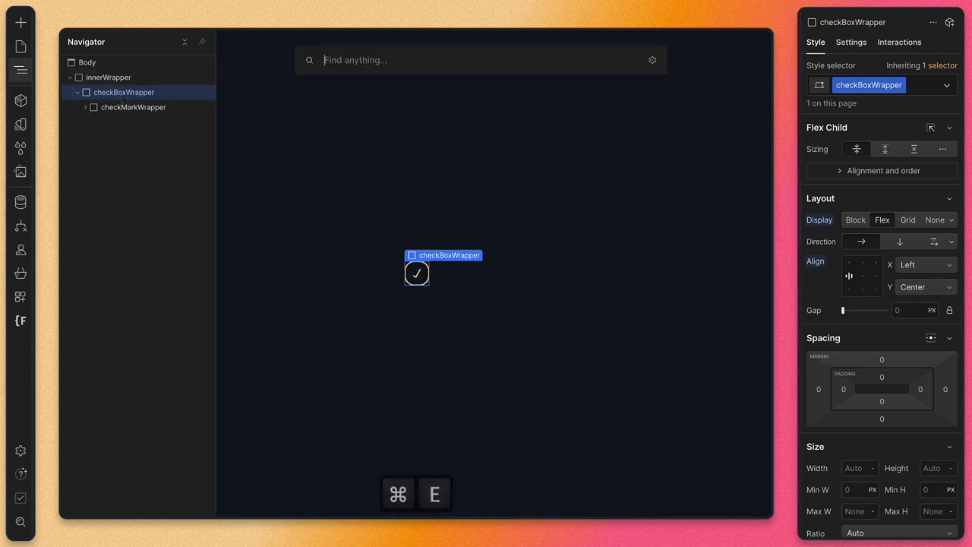
type("div")
key("Return")
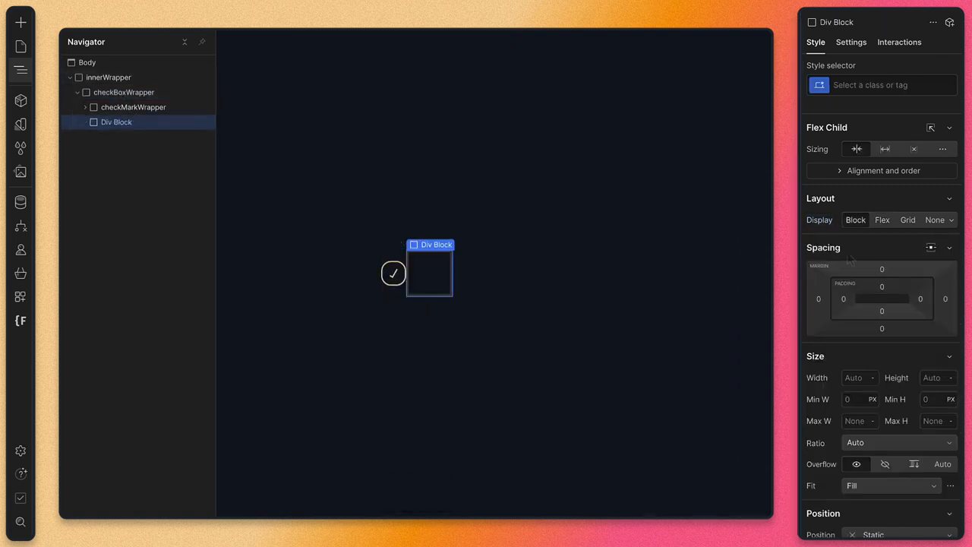
left_click(863, 85)
type("check")
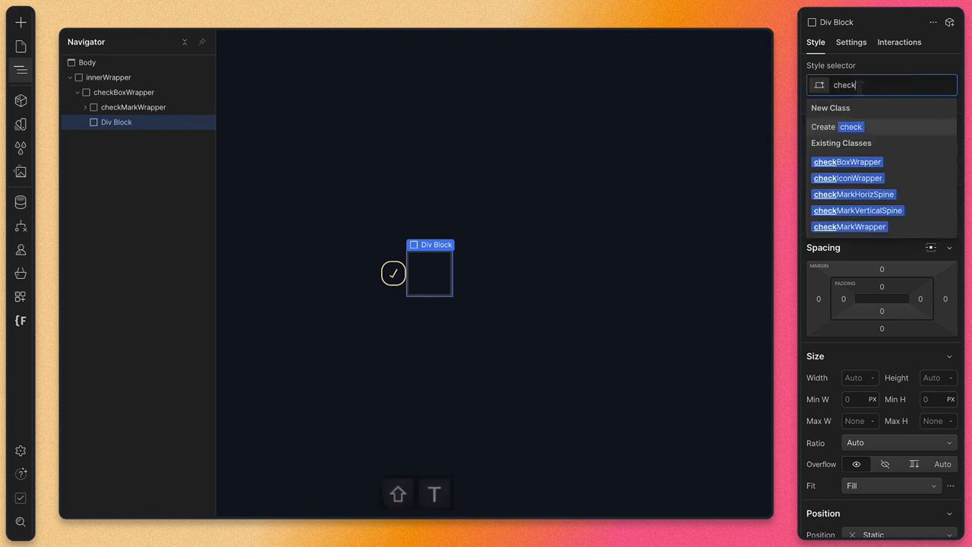
type("TextWrapper")
key("Return")
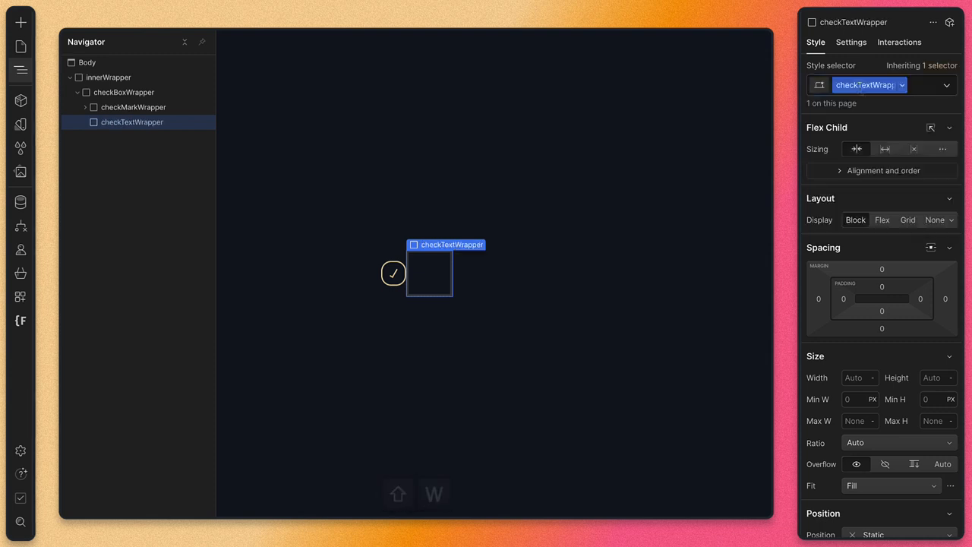
Set checkTextWrapper's display to Flex and its position to Relative.
left_click(881, 223)
scroll(877, 304, "down", 5)
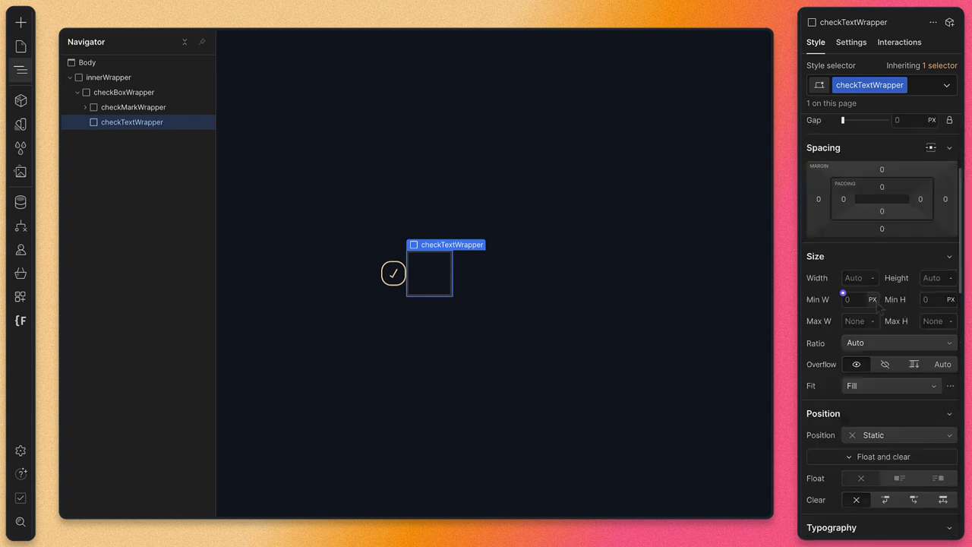
left_click(884, 319)
left_click(885, 335)
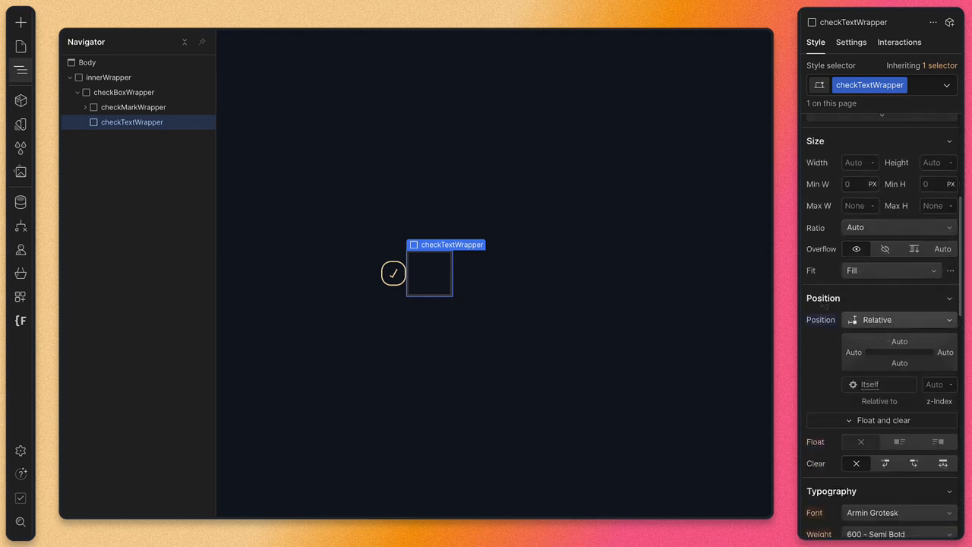
Insert a Text Block element inside checkTextWrapper.
key("super+e")
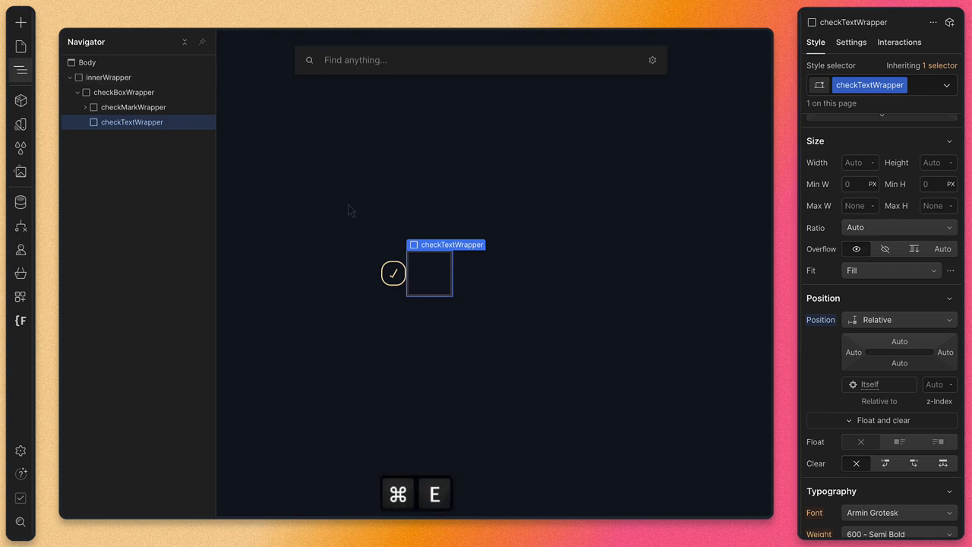
type("text")
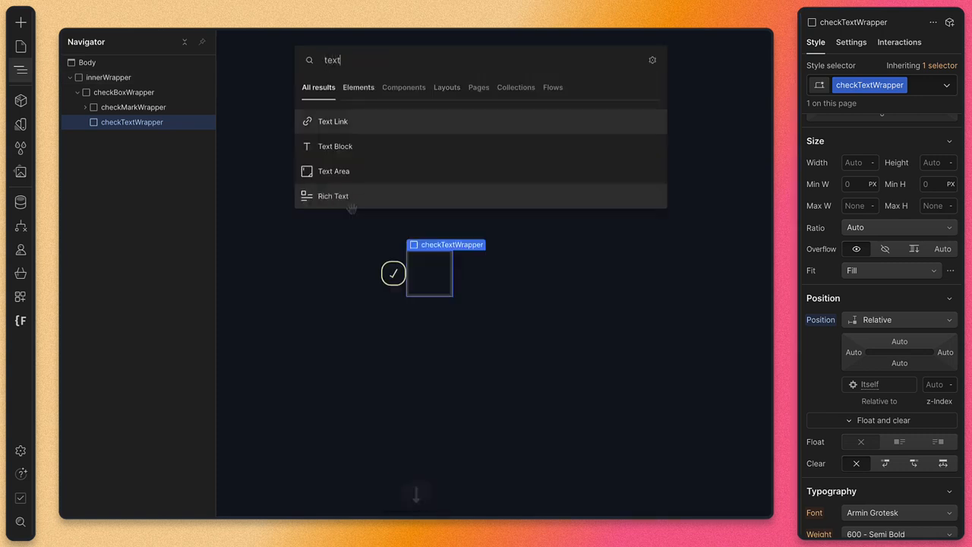
key("Down")
key("Return")
Replace the text block's placeholder text with "I am a humble task..." and reopen the element tree.
key("Return")
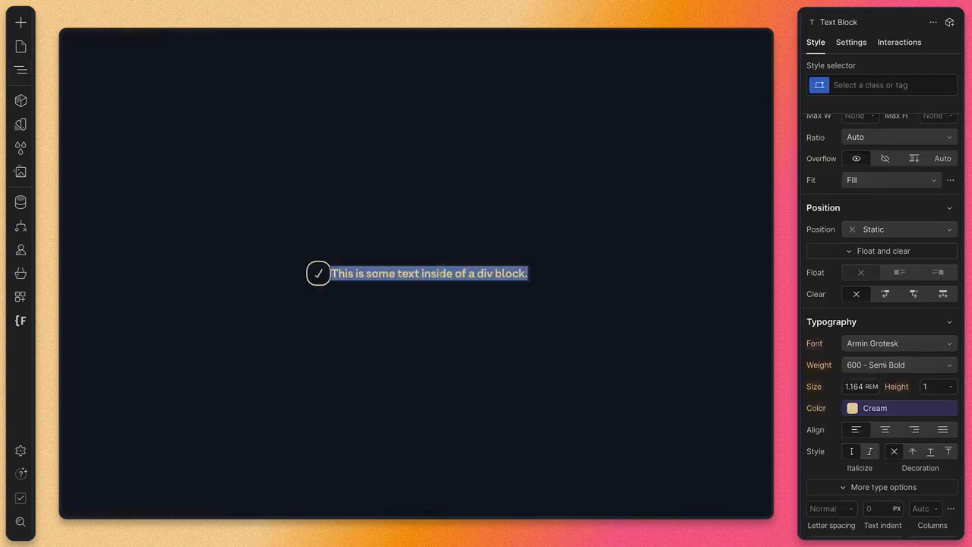
type("I am")
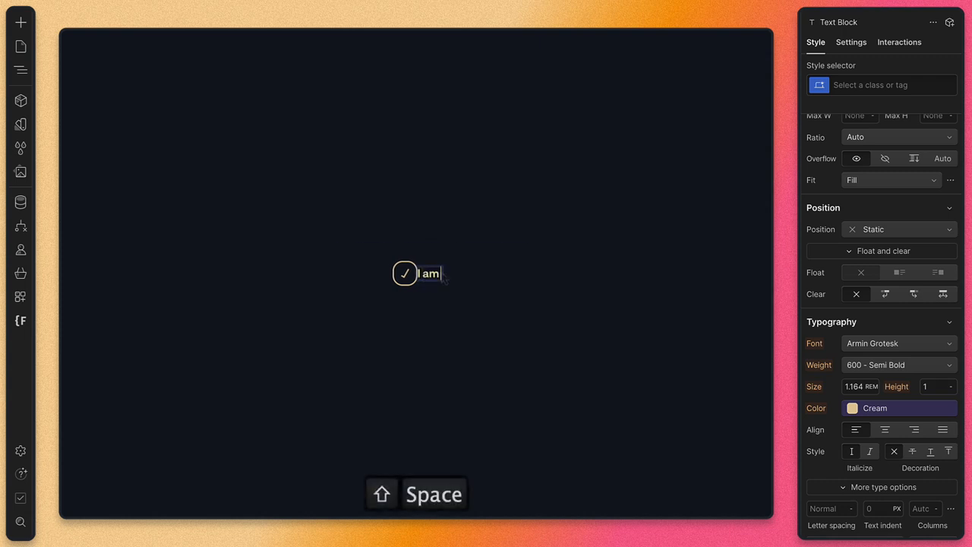
type(" a humble")
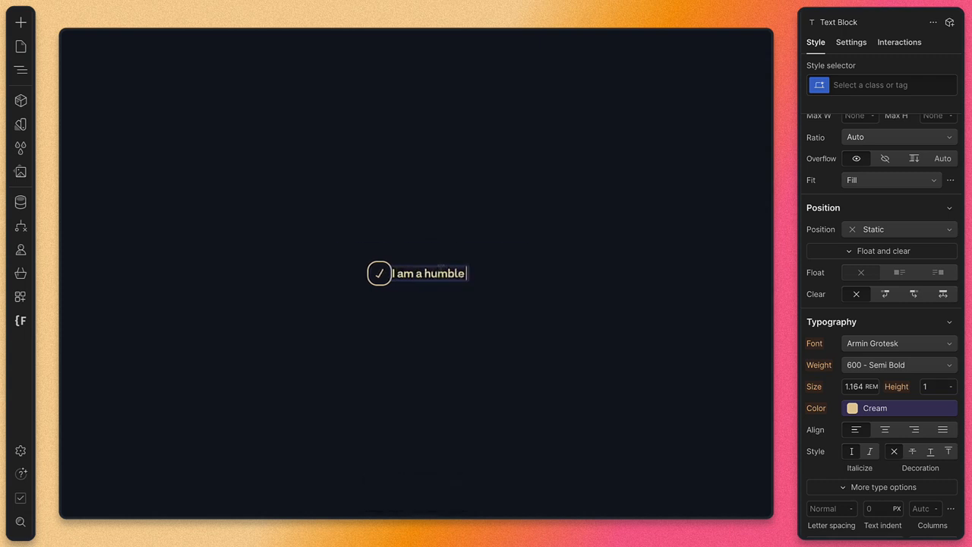
type(" che")
key("BackSpace")
key("BackSpace")
key("BackSpace")
type("tas")
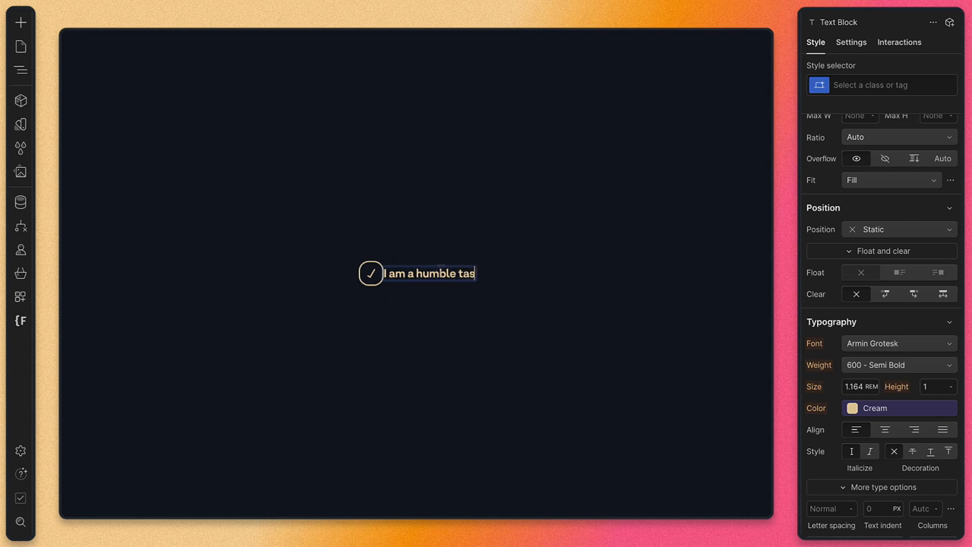
type("k...")
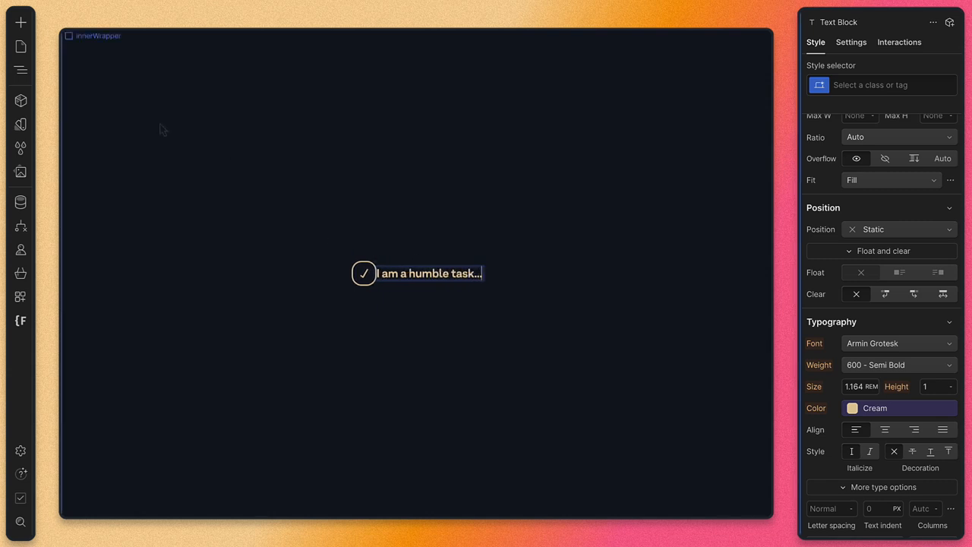
left_click(21, 69)
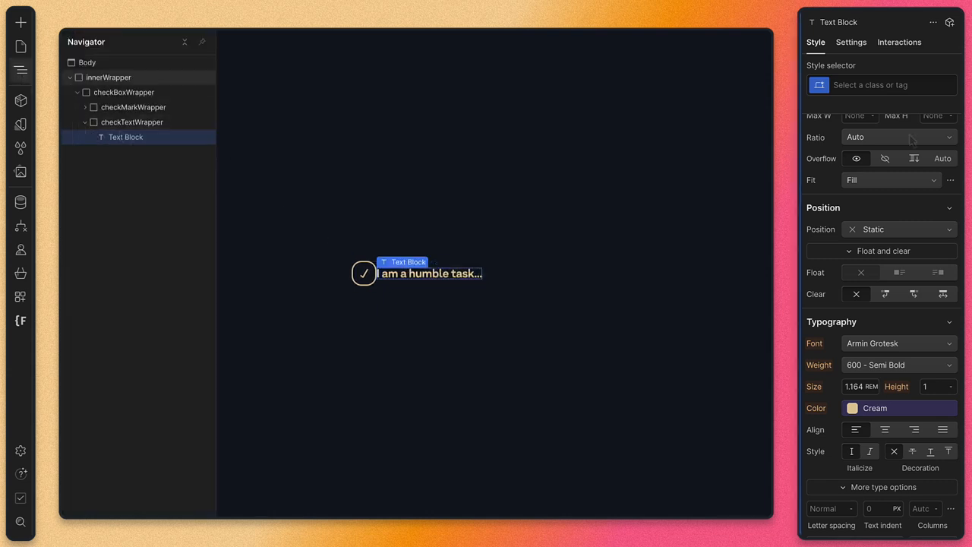
Give the text block inside checkTextWrapper the new class checkLabel.
left_click(885, 85)
type("check")
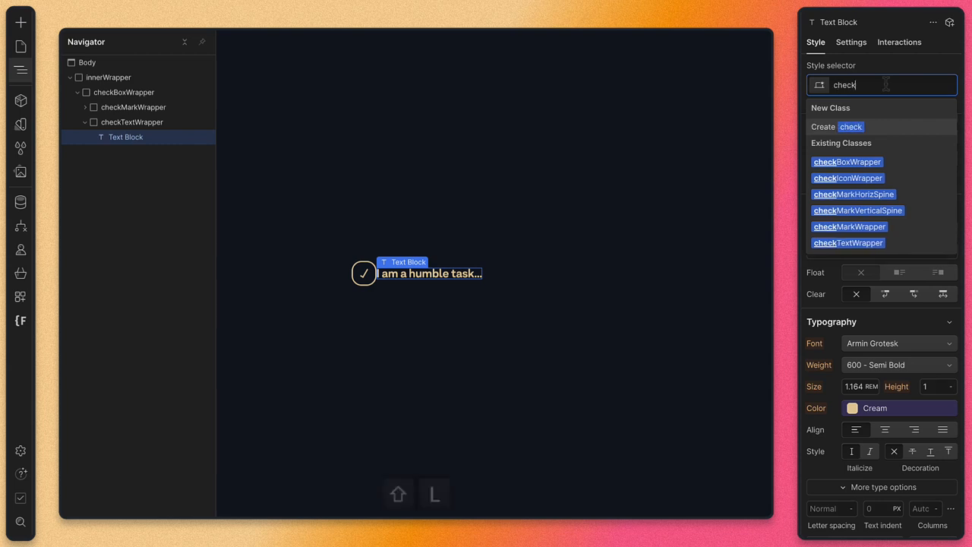
type("Label")
key("Return")
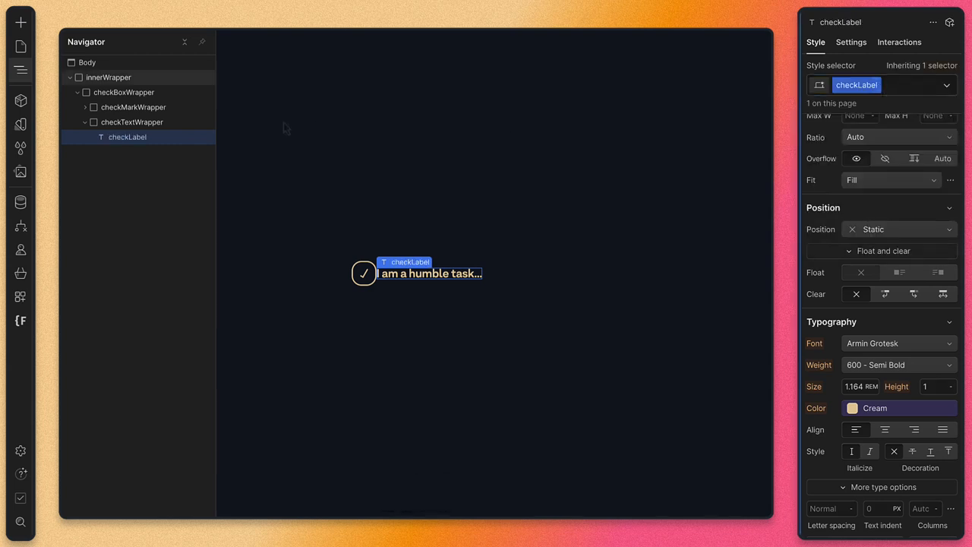
Set the gap between checkBoxWrapper's flex children to 0.625.
left_click(152, 92)
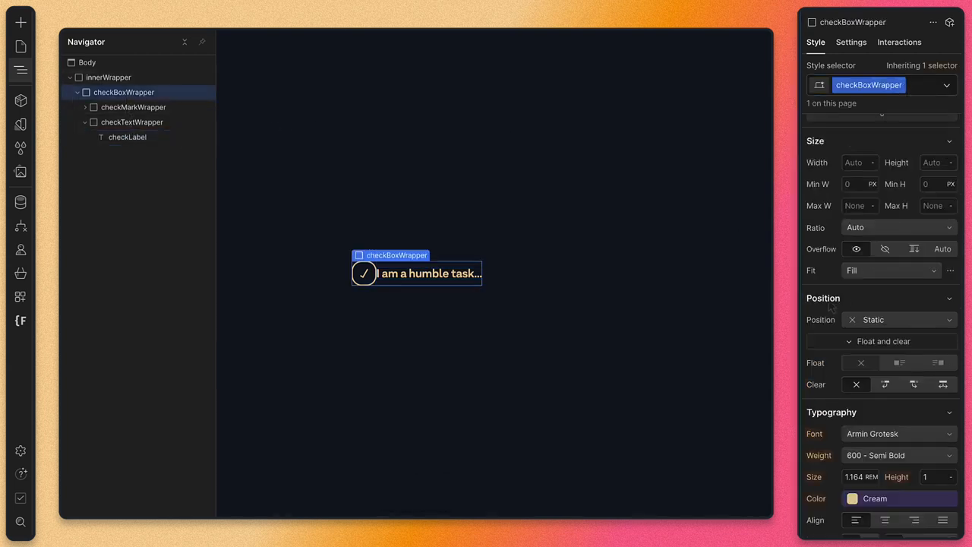
scroll(845, 299, "up", 5)
left_click(911, 310)
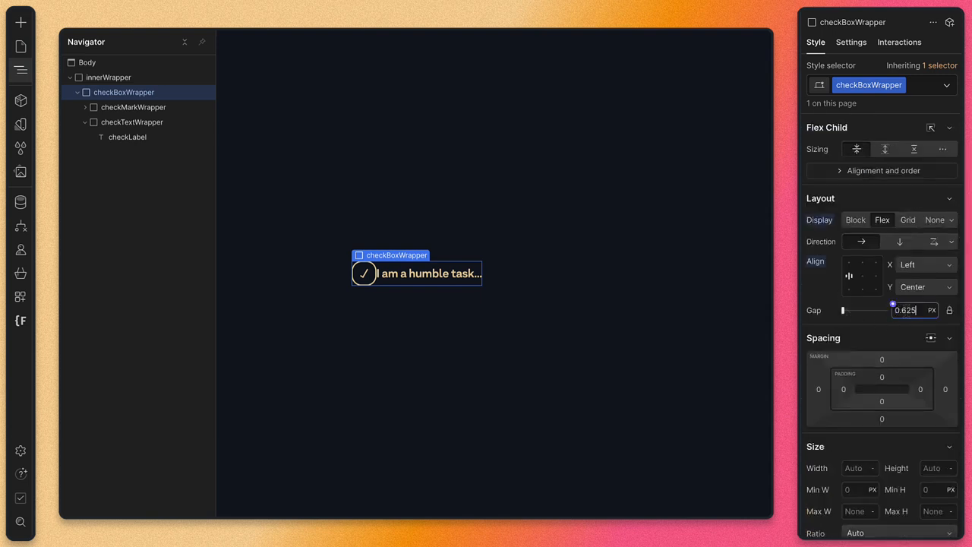
Set the letter spacing of the checkLabel text to 0.03 ch.
left_click(435, 278)
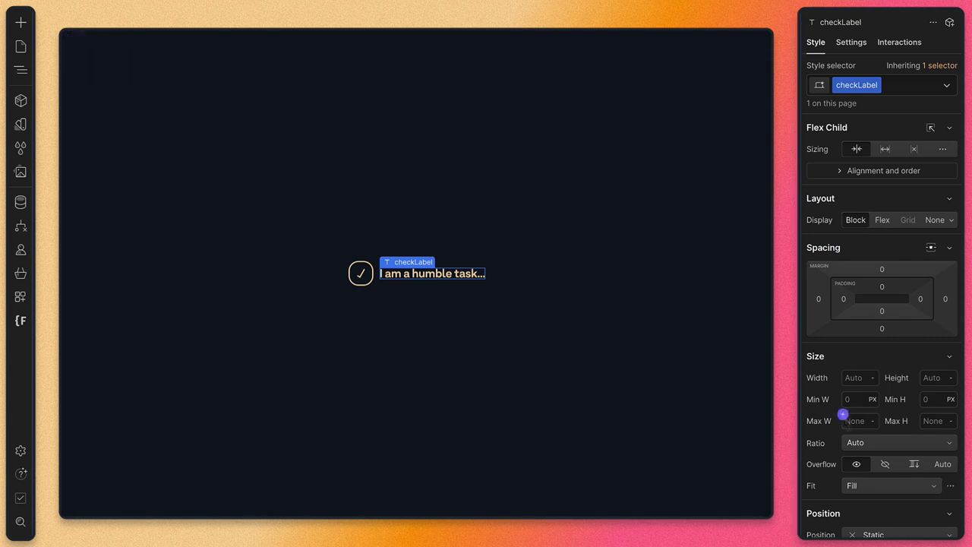
scroll(843, 414, "down", 5)
scroll(860, 388, "down", 2)
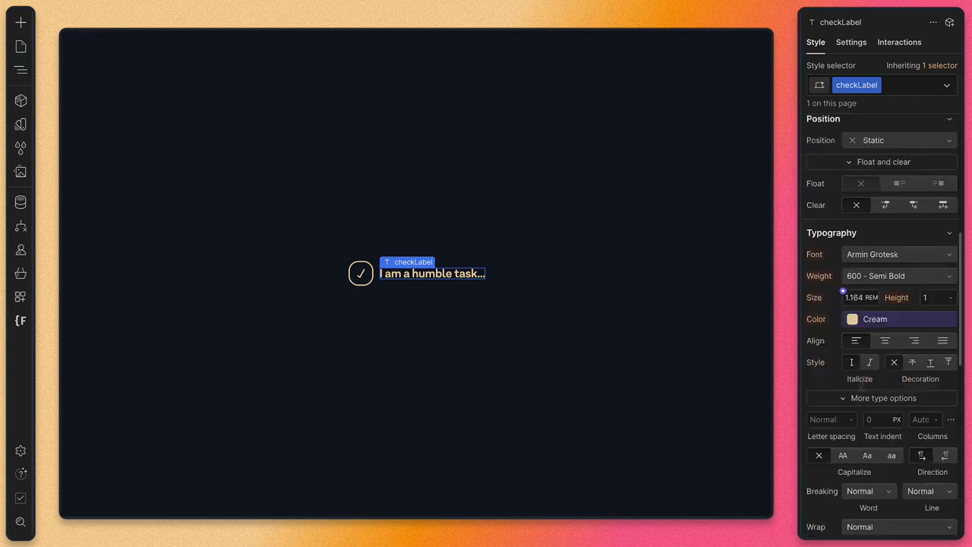
left_click(826, 408)
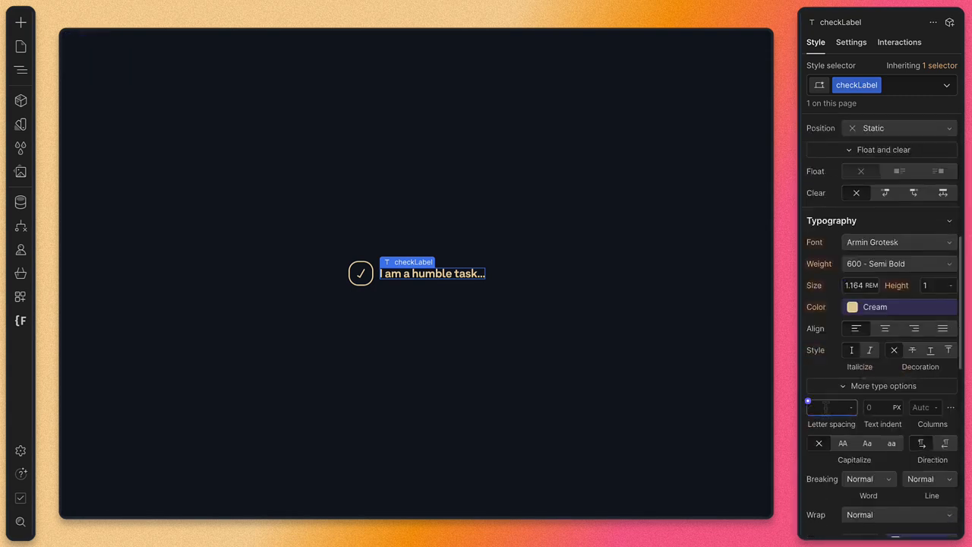
type(".03ch")
key("Return")
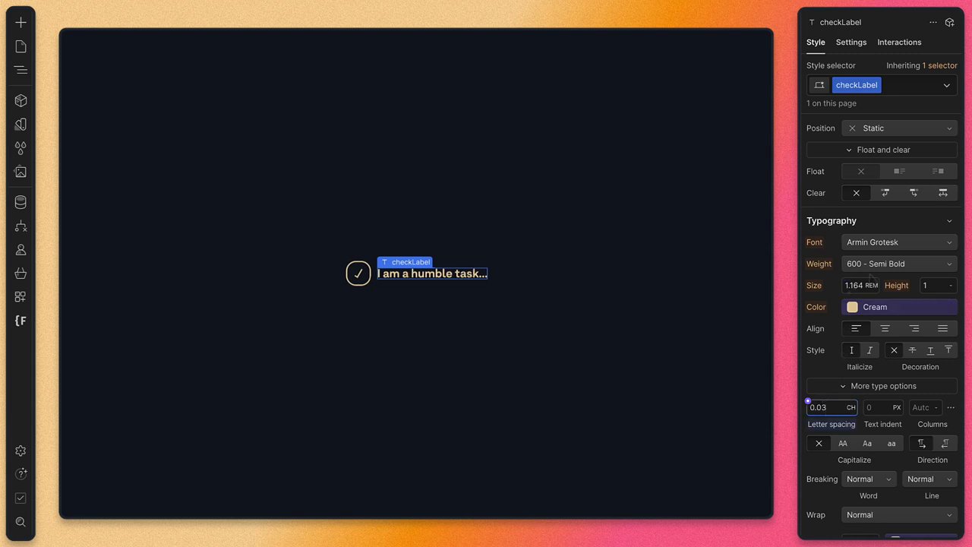
Add a div block inside checkTextWrapper after checkLabel and give it the new class lineOutWrapper.
left_click(484, 265)
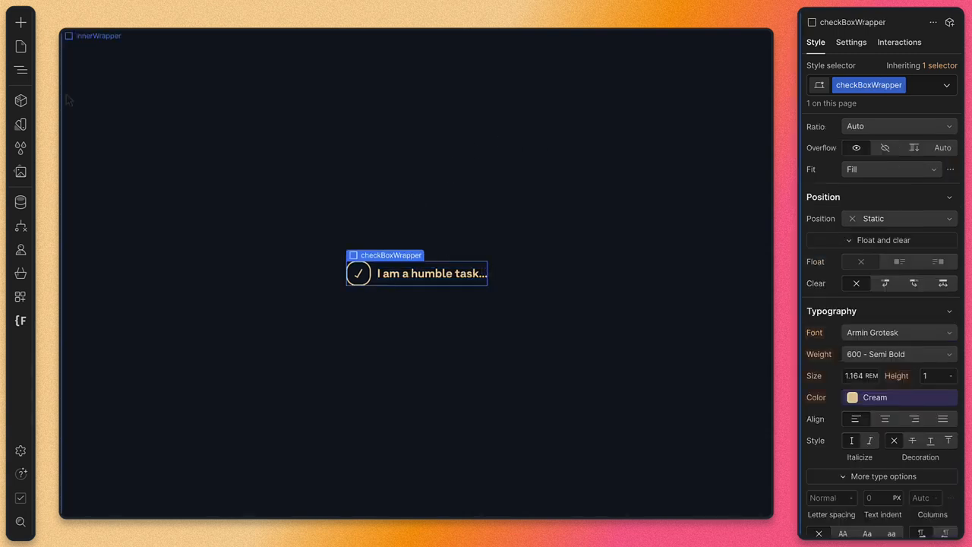
left_click(20, 70)
left_click(134, 124)
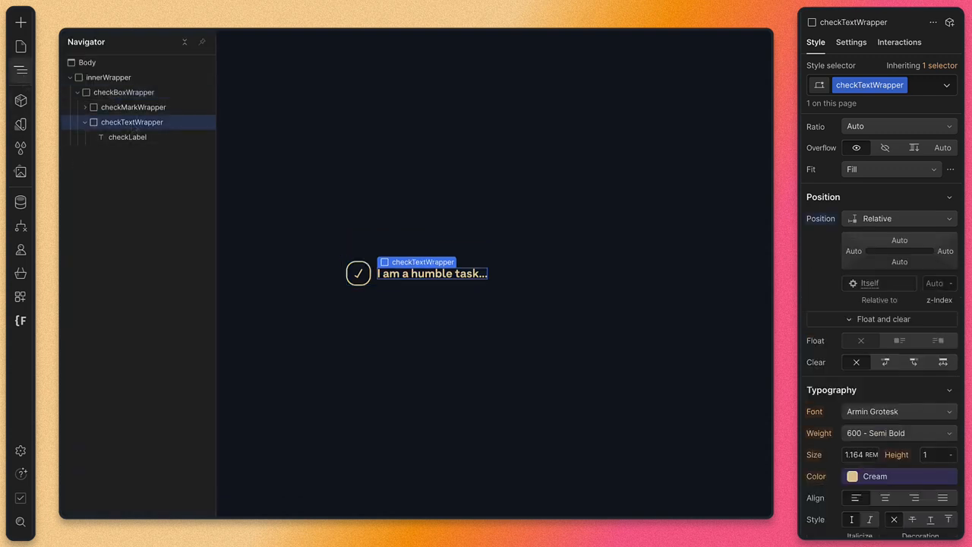
key("super+e")
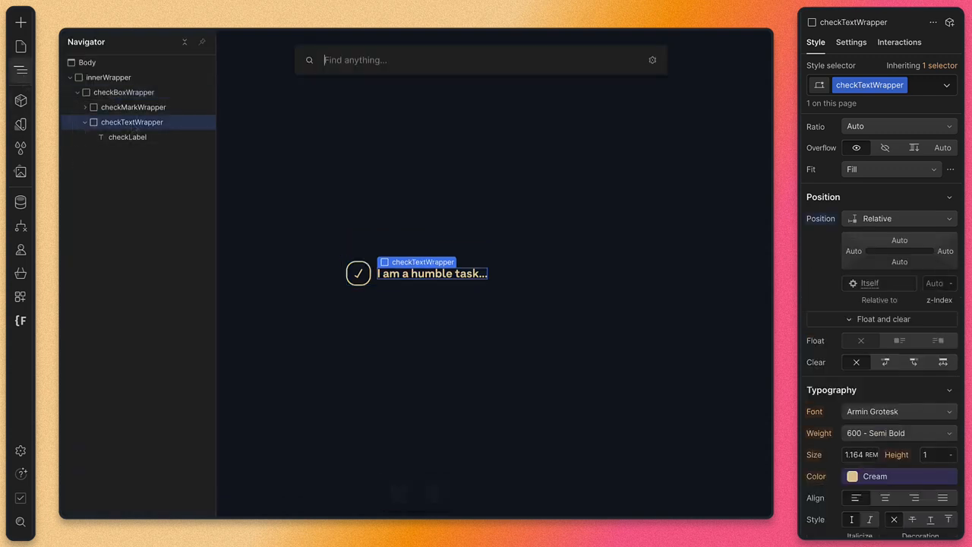
type("div")
key("Return")
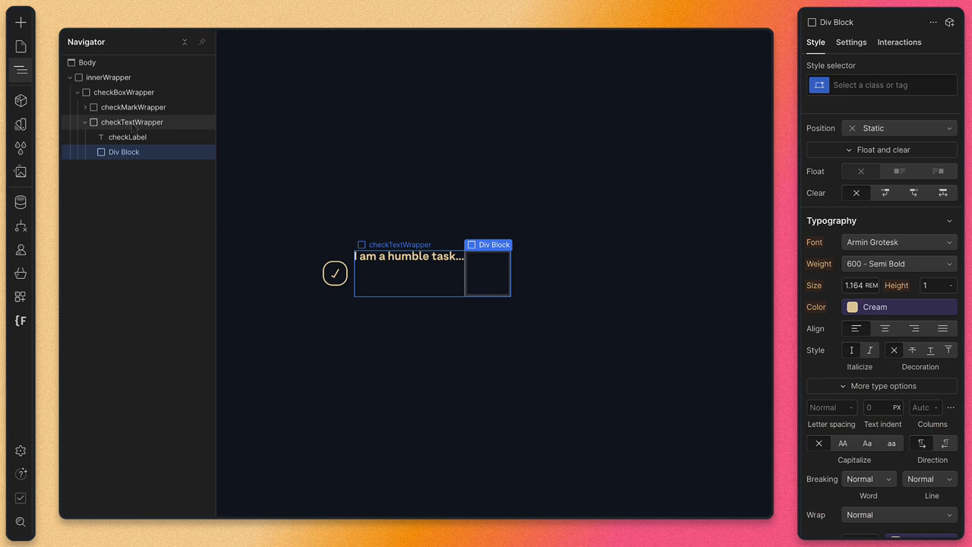
left_click(885, 85)
type("lin")
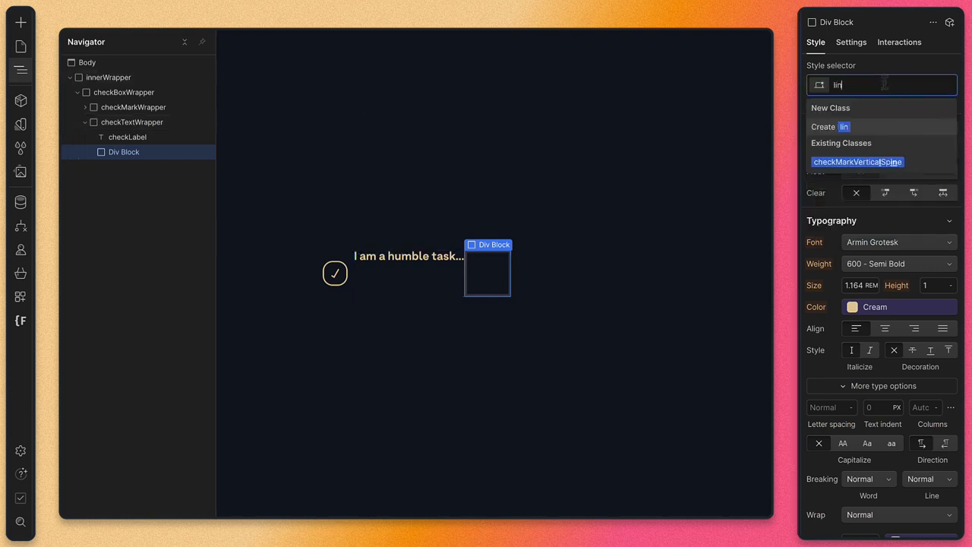
type("eOutWrapper")
key("Return")
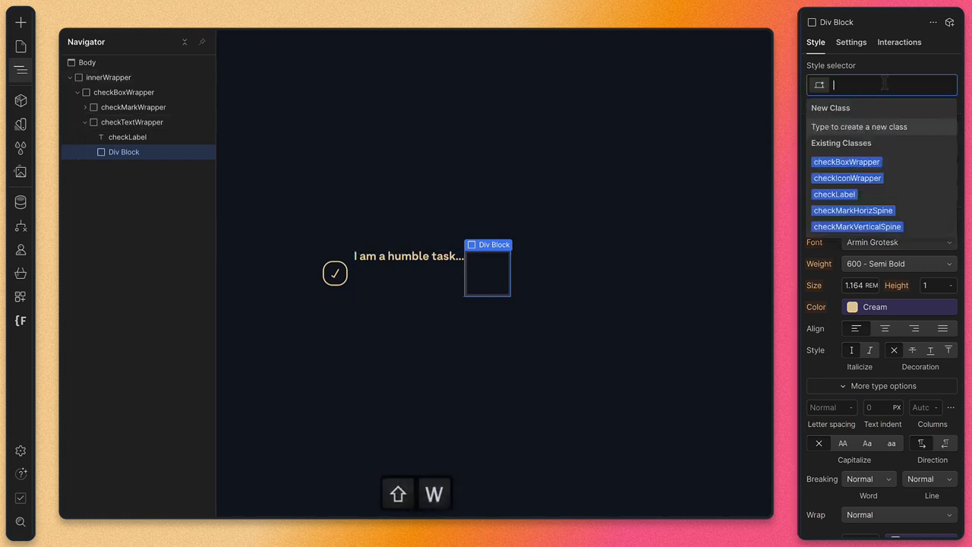
Position lineOutWrapper as Absolute and stretch it over its full parent with 0% offsets on all sides.
scroll(861, 274, "up", 5)
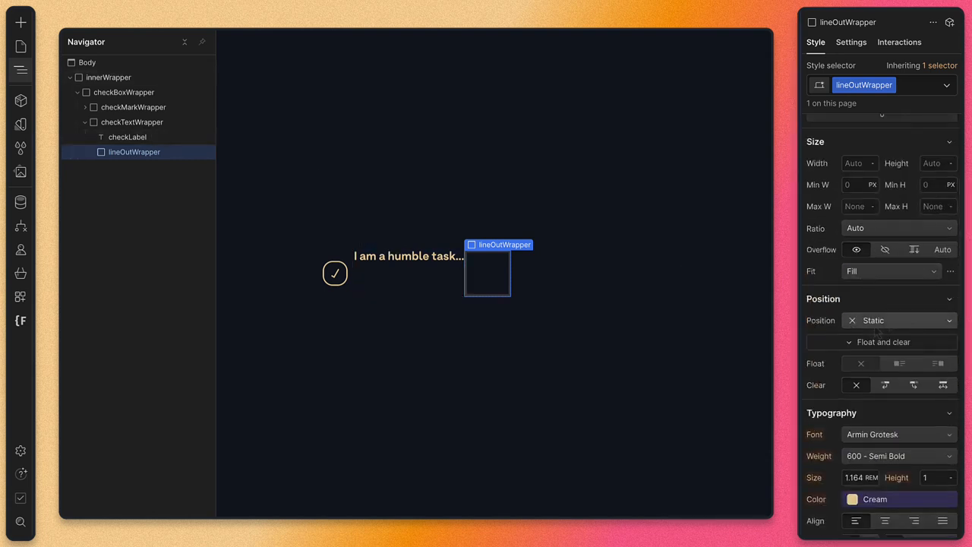
left_click(875, 329)
left_click(877, 350)
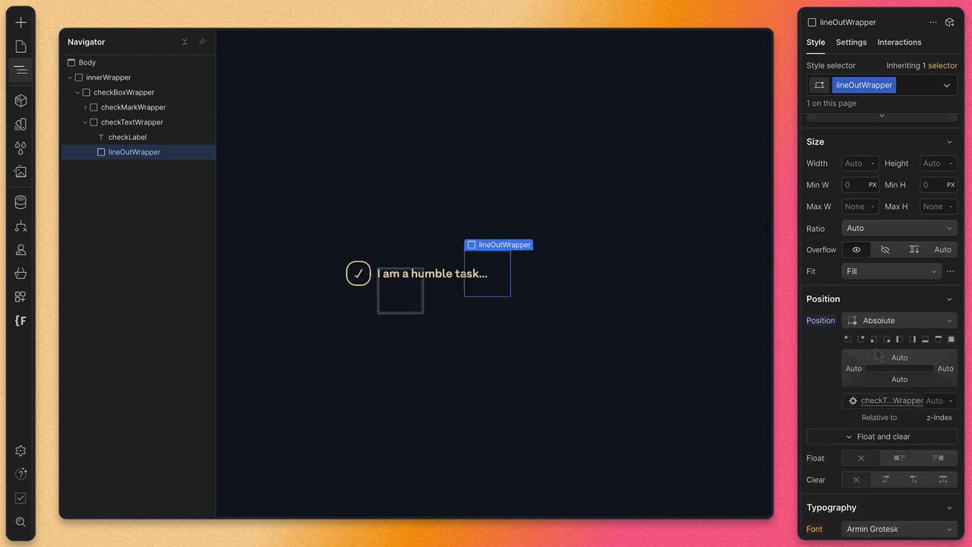
left_click(951, 342)
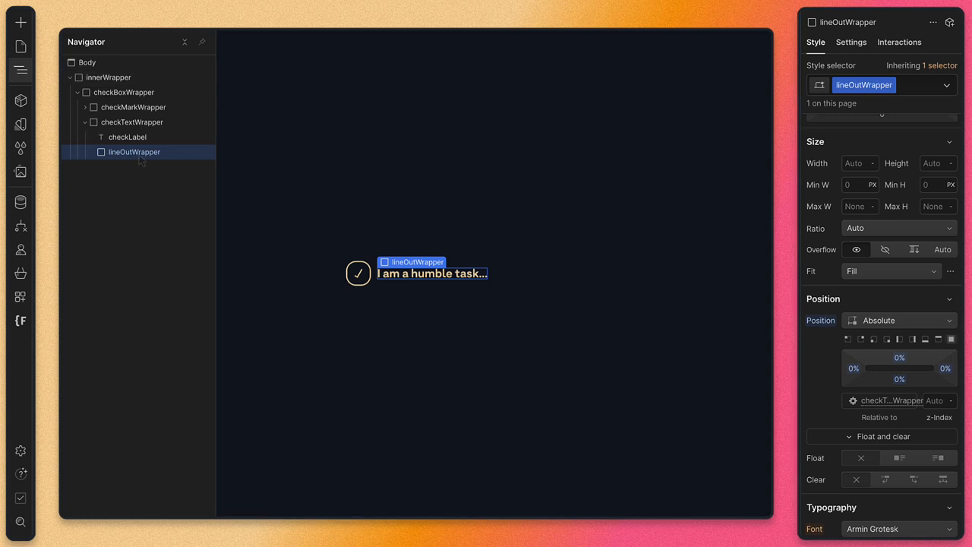
Set lineOutWrapper's display to Flex, aligning its children left horizontally and centered vertically.
scroll(887, 252, "up", 3)
left_click(882, 219)
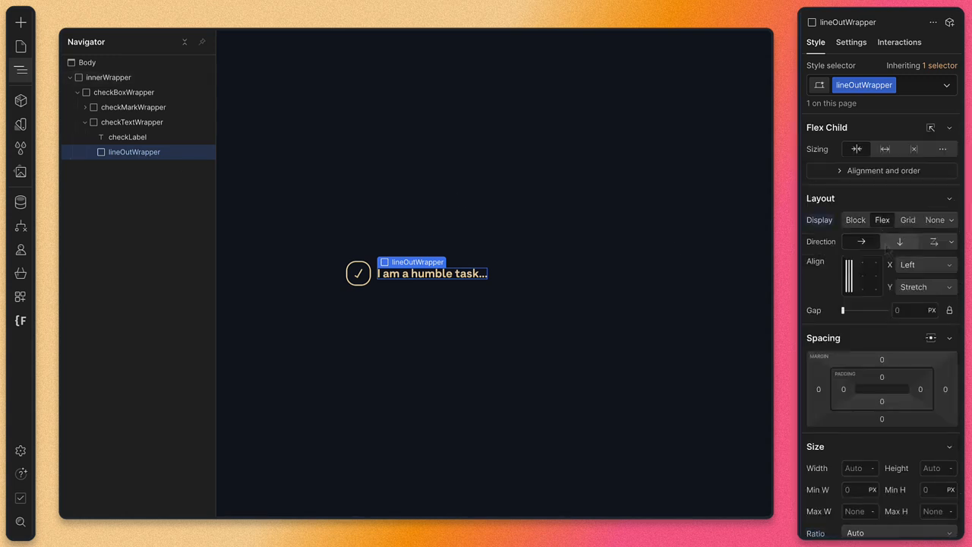
left_click(864, 280)
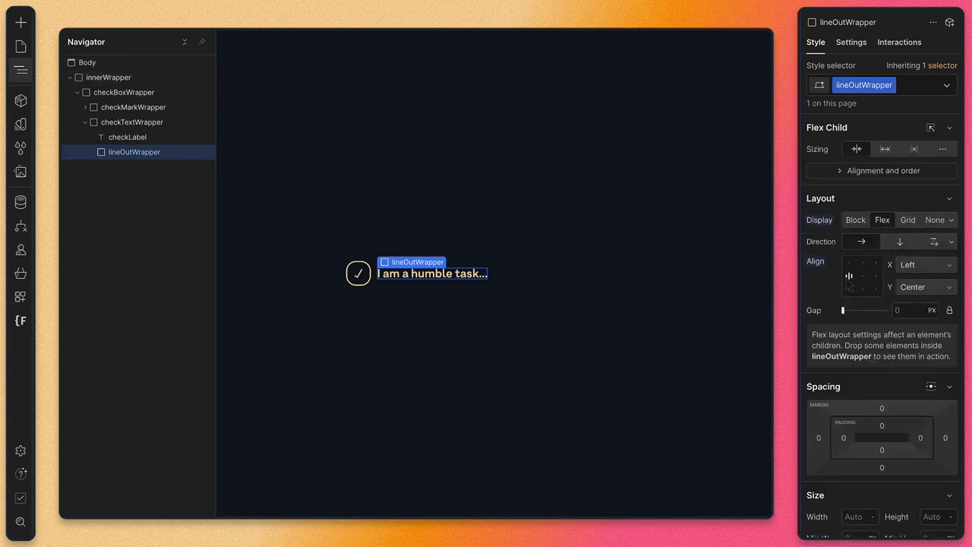
Add a div block inside lineOutWrapper and give it the new class lineOutLine.
key("super+e")
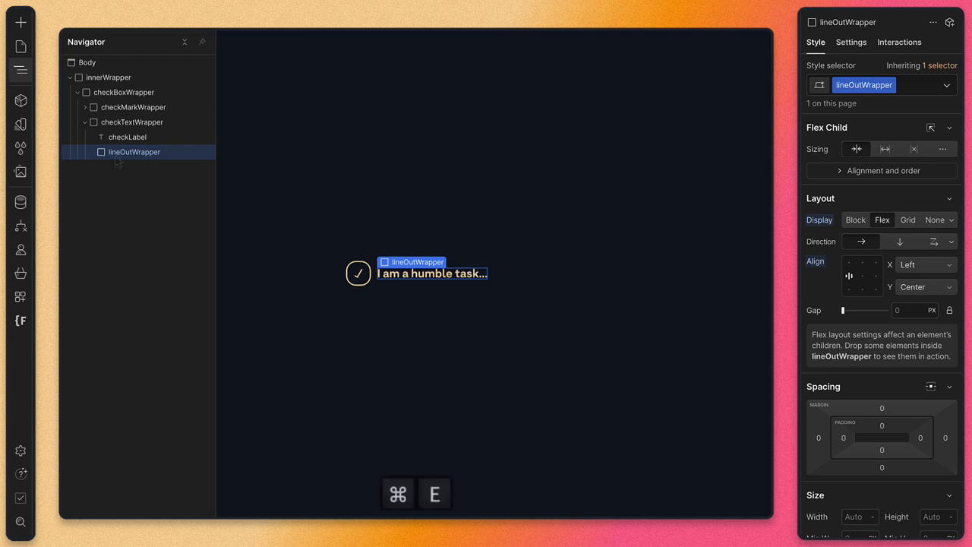
type("div")
key("Return")
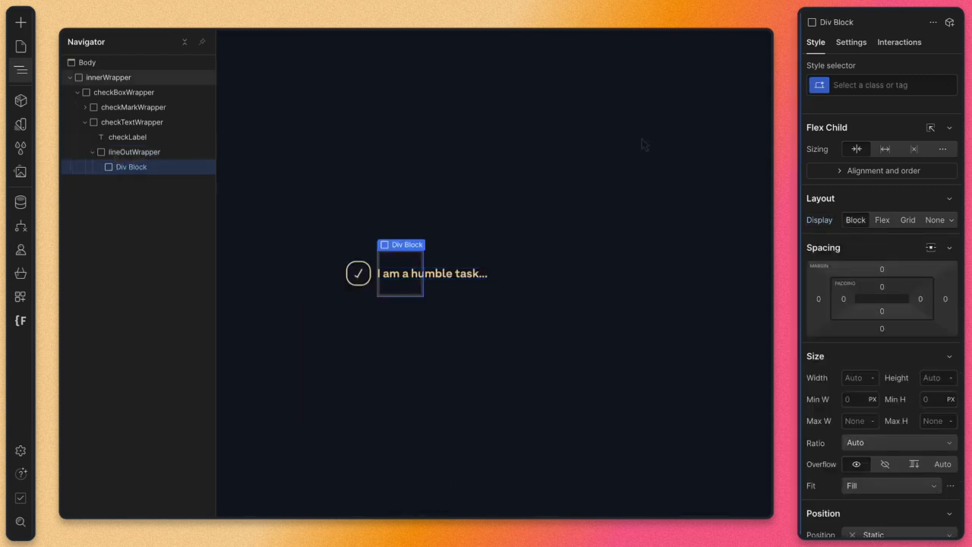
left_click(887, 85)
type("lineO")
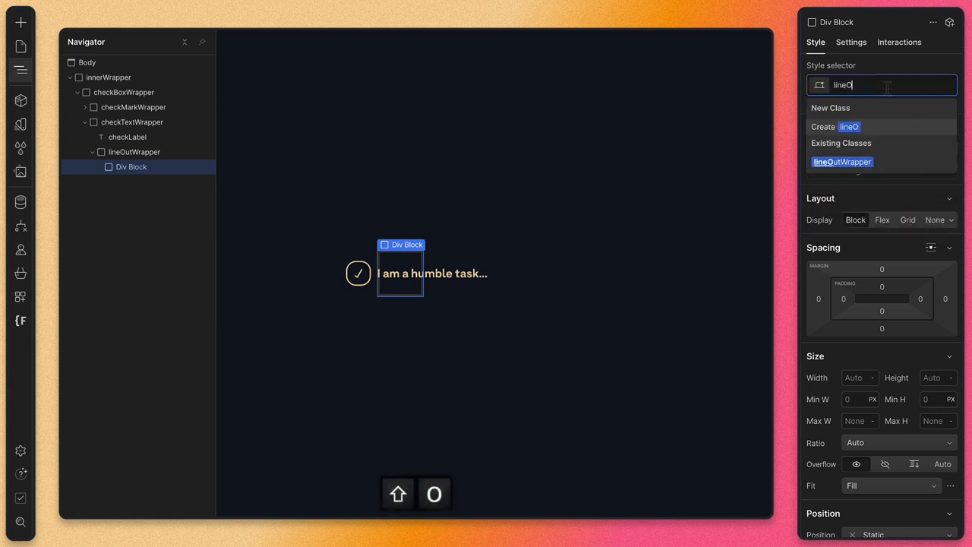
type("utLine")
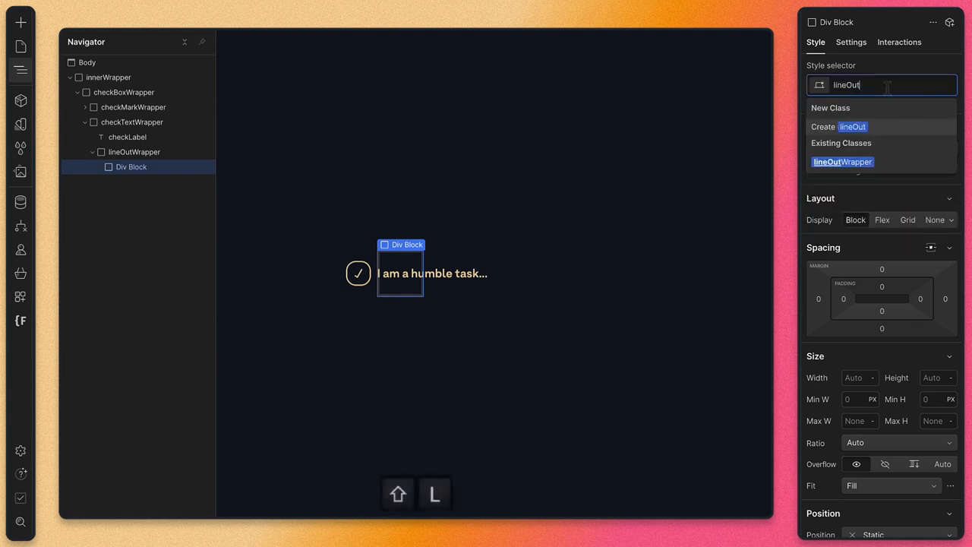
key("Return")
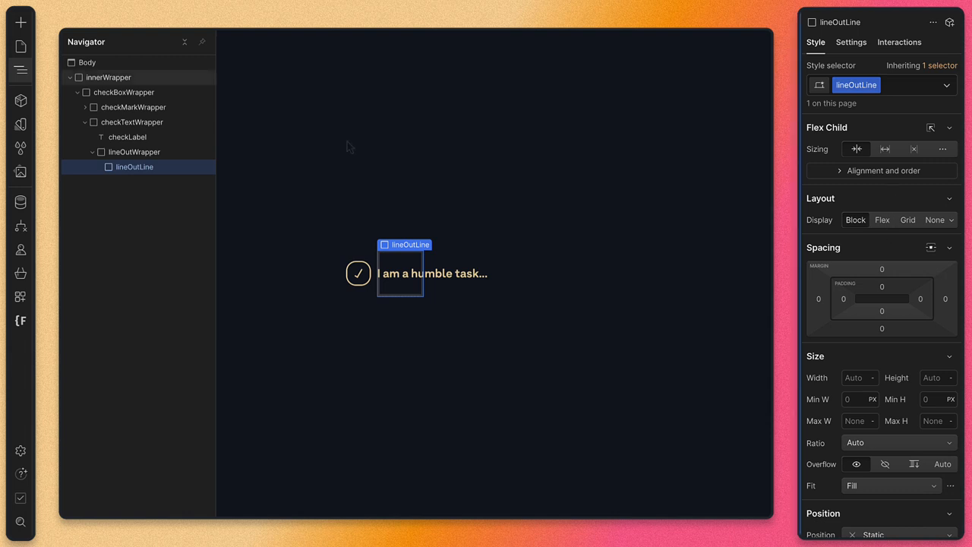
Set both the width and the height of lineOutWrapper to 100%.
left_click(139, 153)
left_click(861, 467)
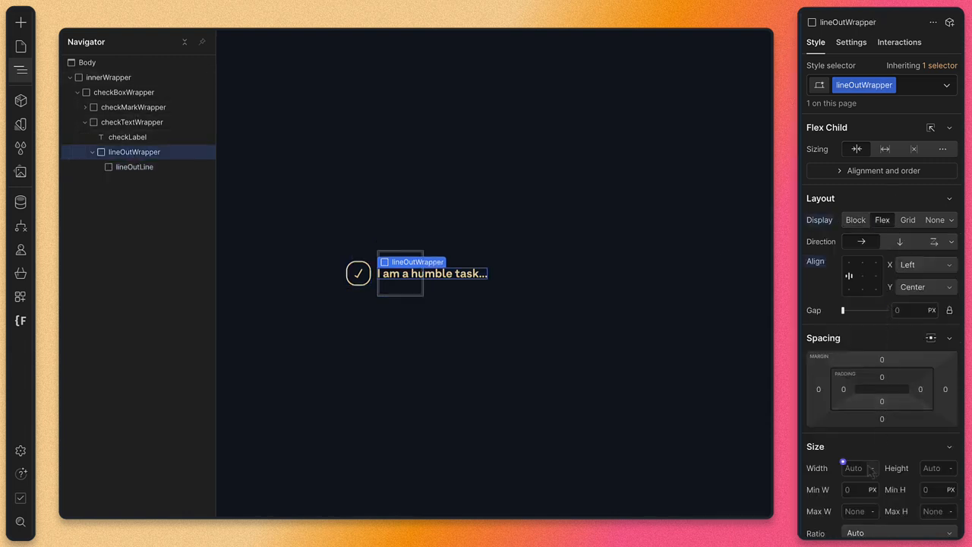
type("100%")
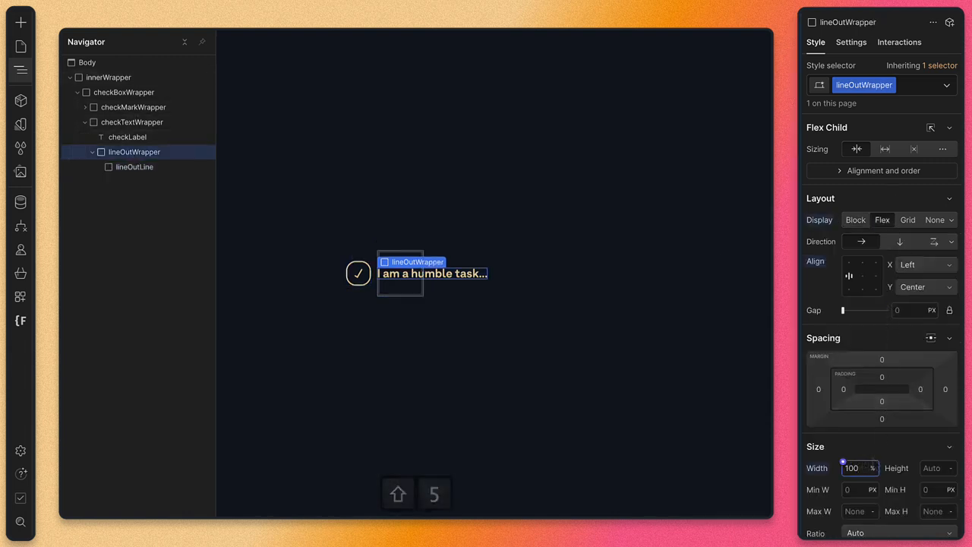
left_click(935, 467)
type("100%")
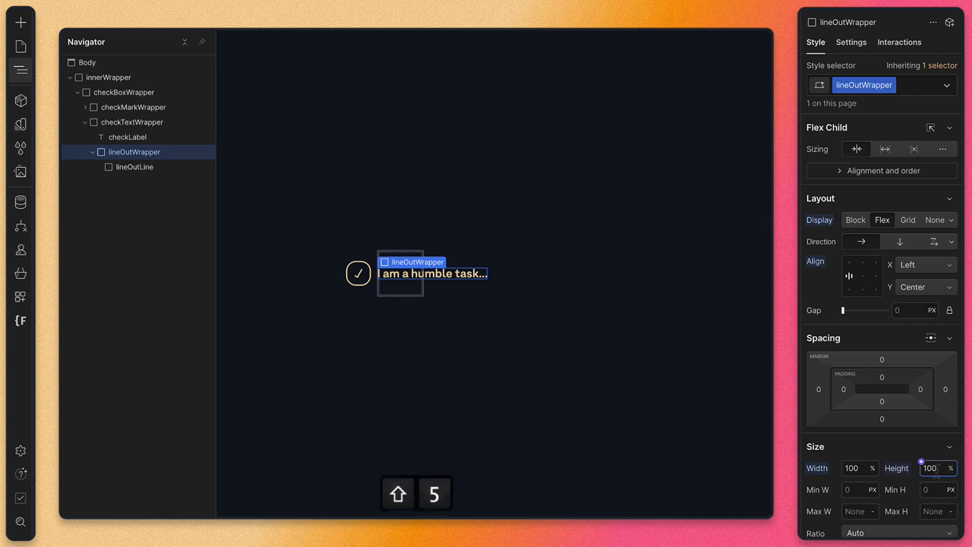
Set lineOutLine's width to 100% and its height to 2/16 rem (0.125 rem).
left_click(135, 168)
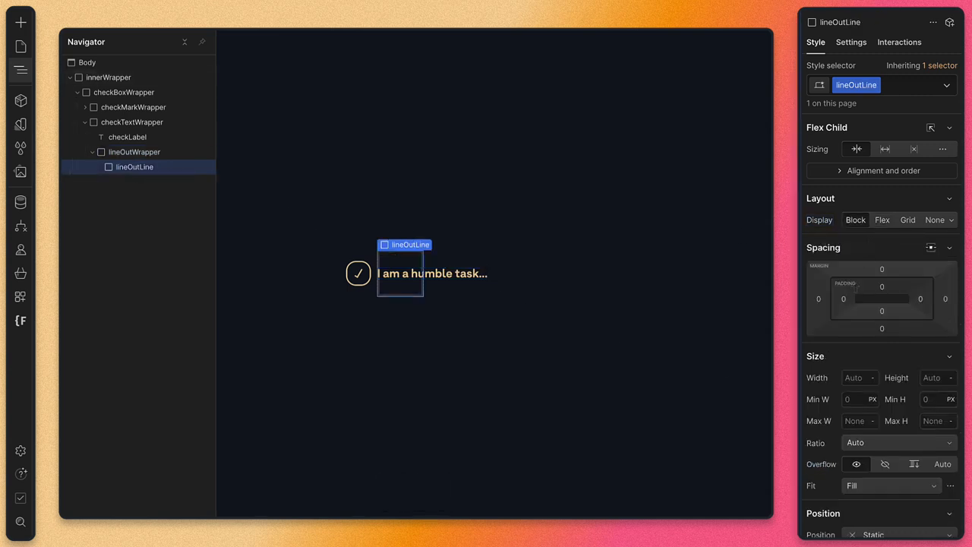
type("100%")
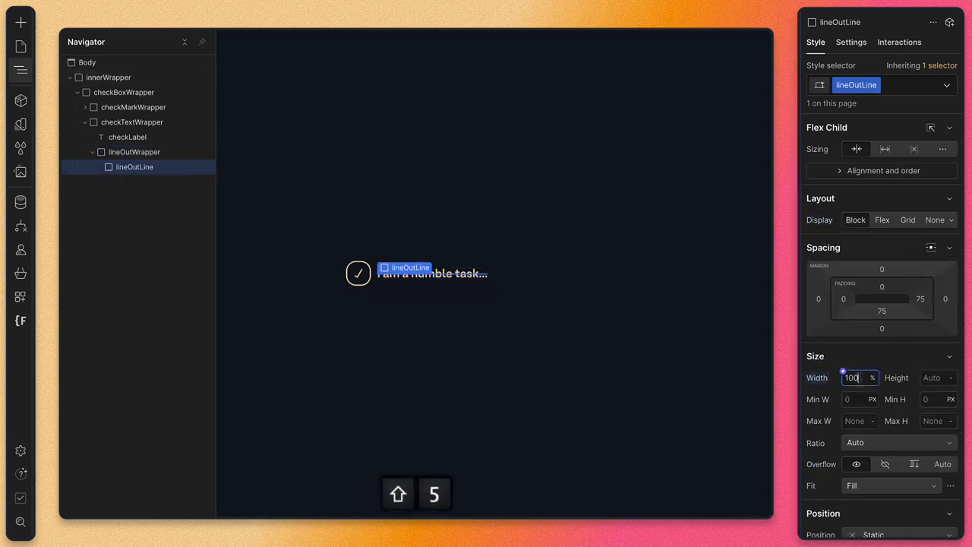
left_click(938, 377)
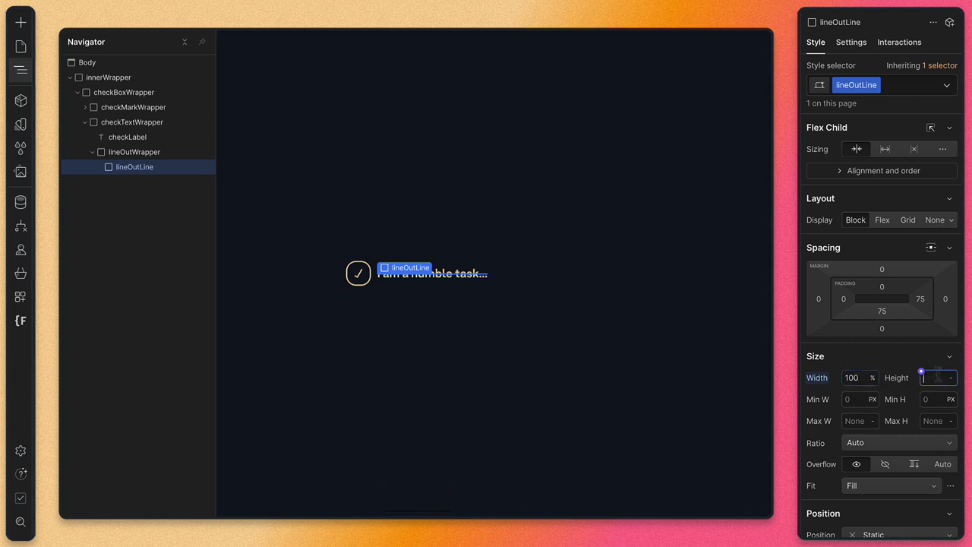
type("2/16rem")
key("Return")
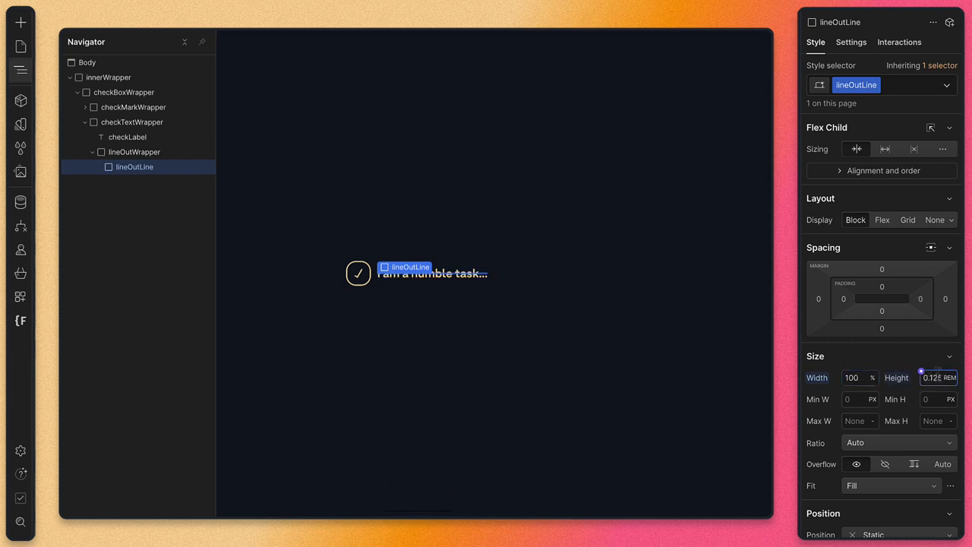
Set lineOutLine's background color to the Red variable.
scroll(904, 365, "down", 5)
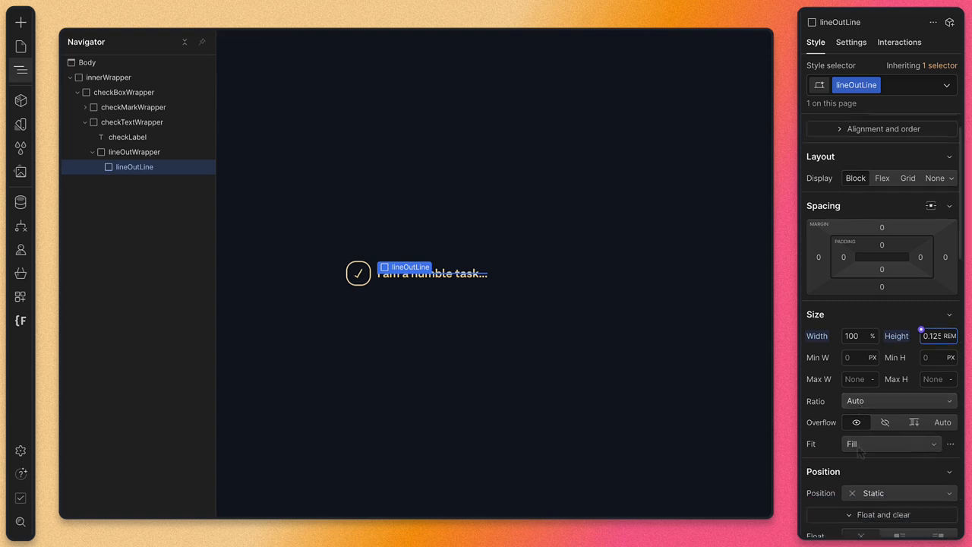
scroll(885, 331, "down", 12)
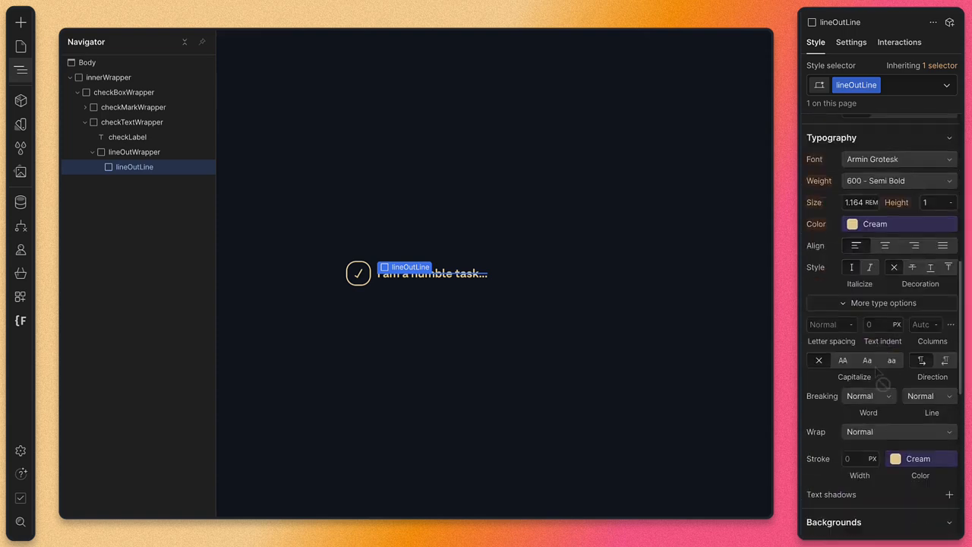
left_click(846, 290)
left_click(835, 410)
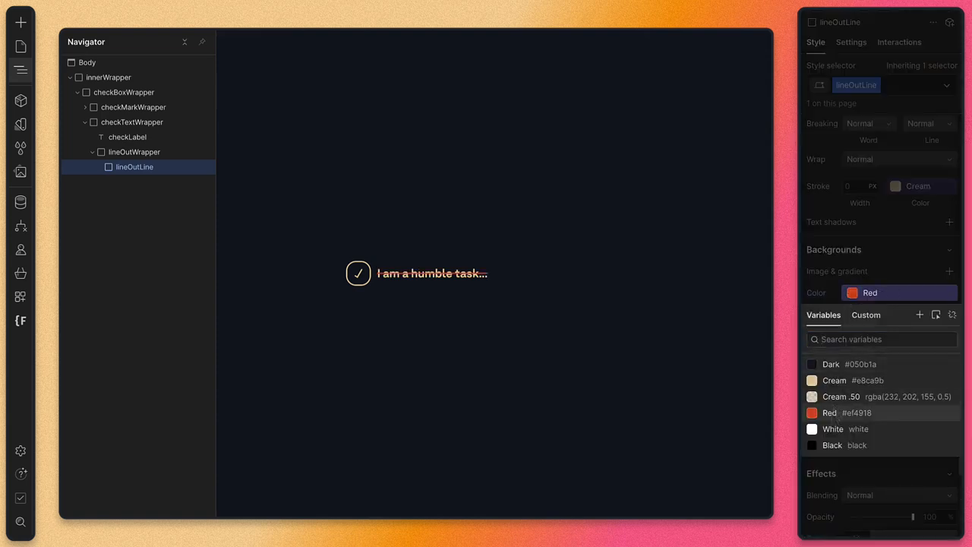
key("Escape")
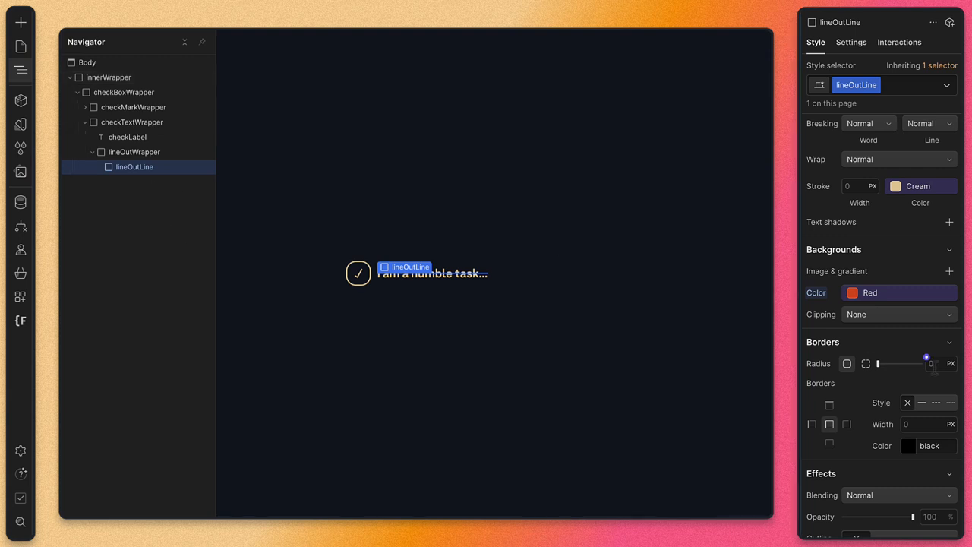
Set lineOutWrapper's top position offset to 2/16 rem (0.125 rem).
key("Return")
scroll(885, 410, "up", 10)
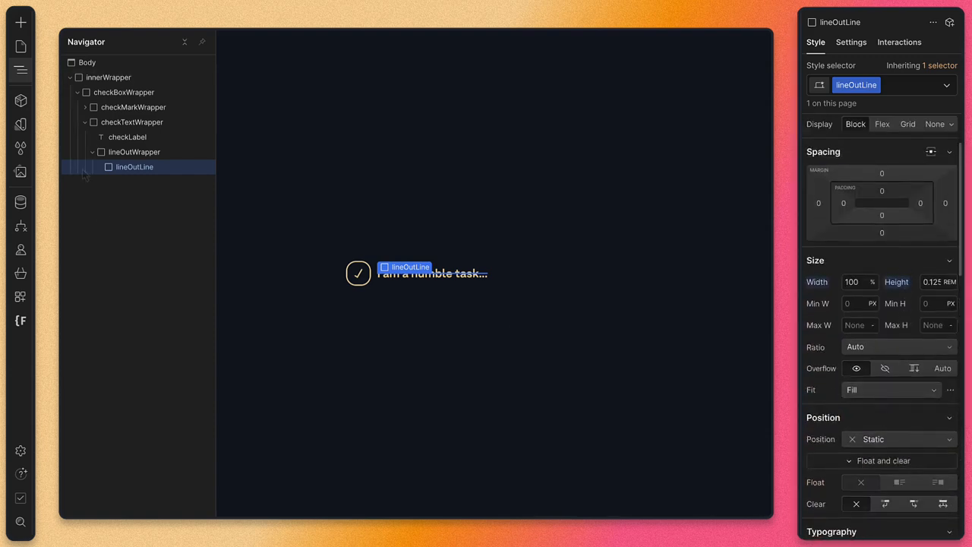
left_click(134, 152)
scroll(861, 391, "down", 3)
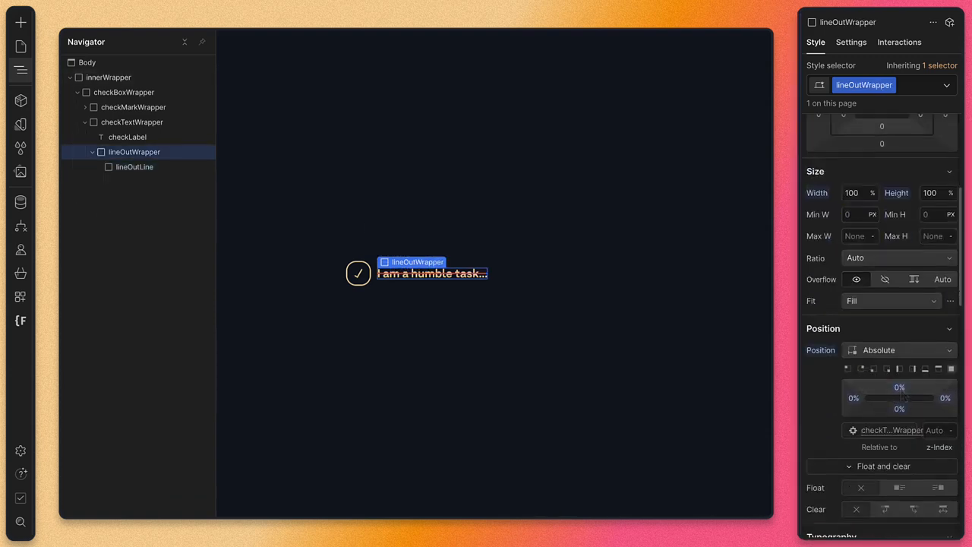
left_click(899, 388)
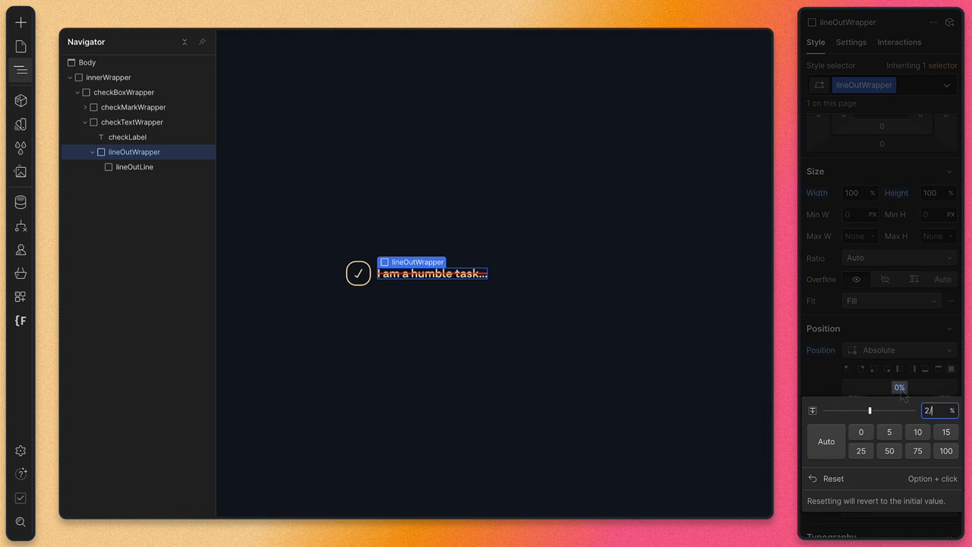
type("0.125rem")
key("Return")
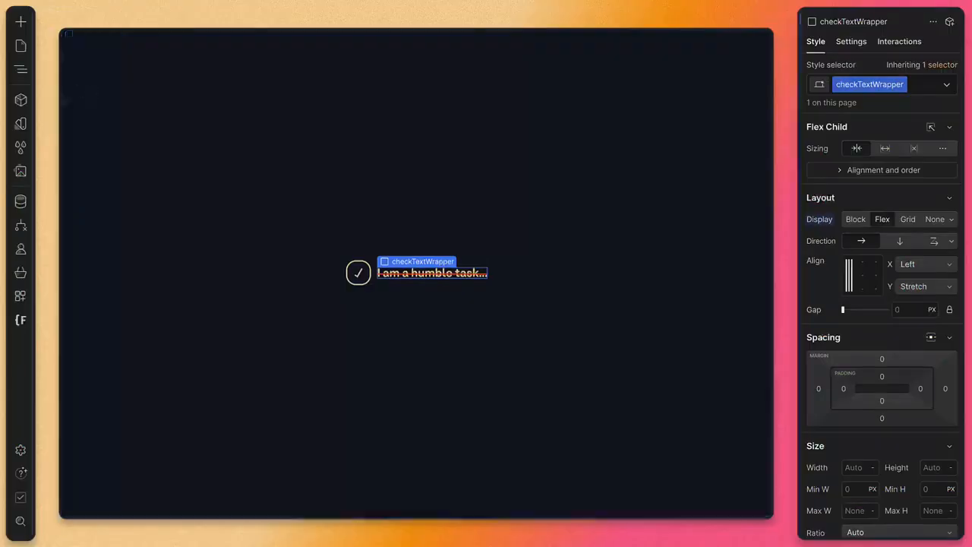
Review the position settings of checkBoxWrapper and checkMarkWrapper, and set checkTextWrapper's z-index to 2.
key("z")
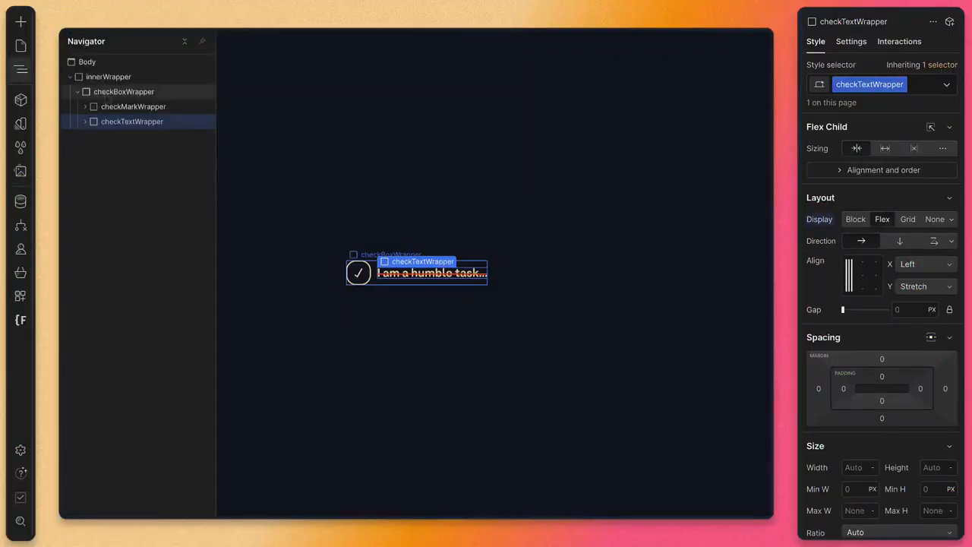
left_click(108, 95)
scroll(861, 416, "down", 4)
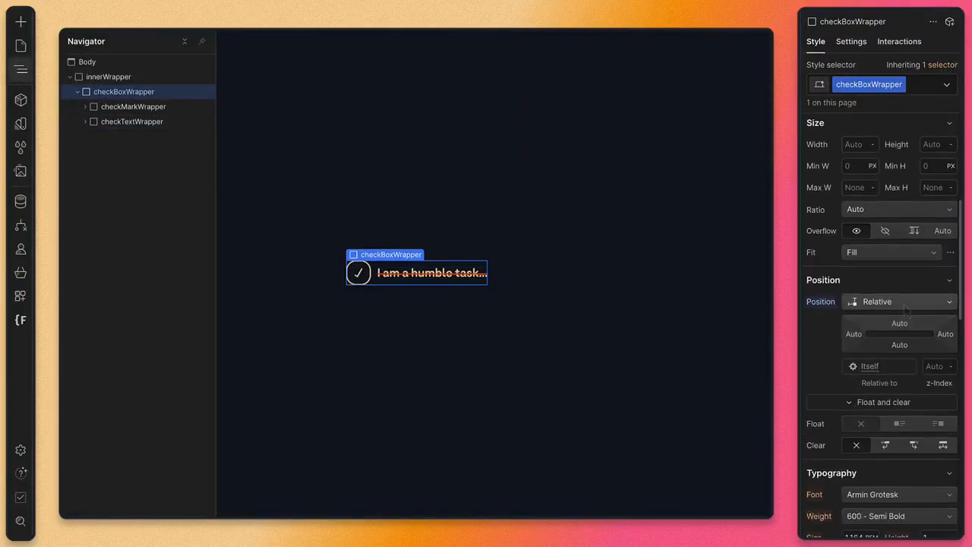
left_click(133, 106)
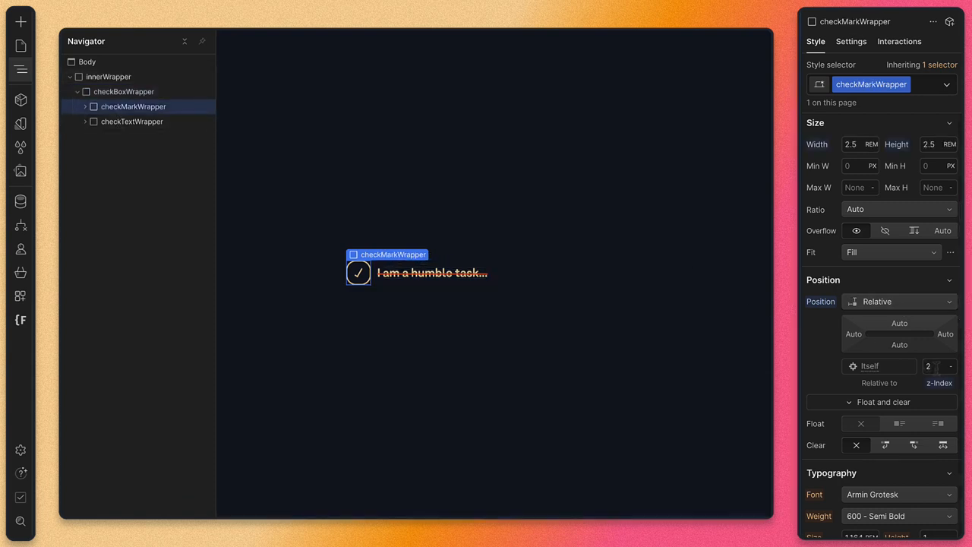
left_click(131, 121)
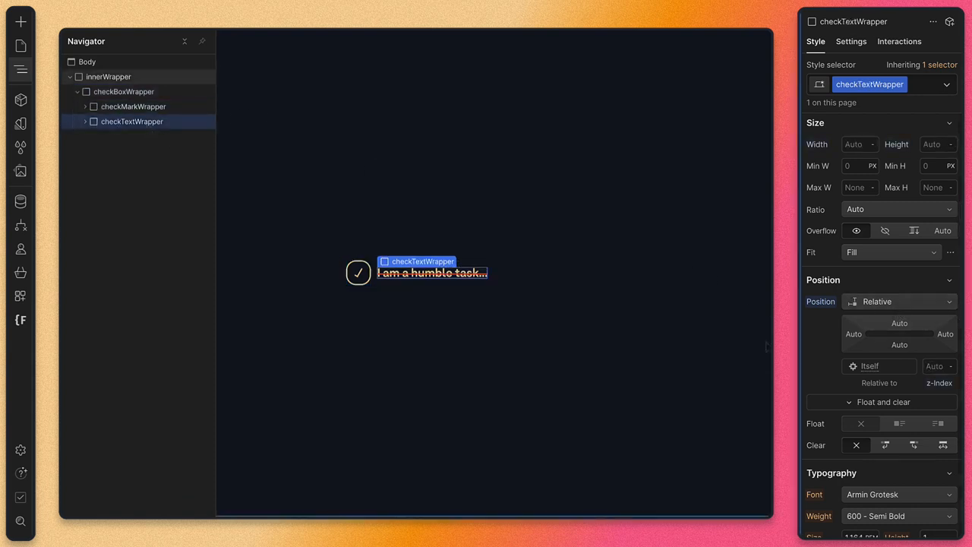
left_click(940, 366)
type("2")
key("Return")
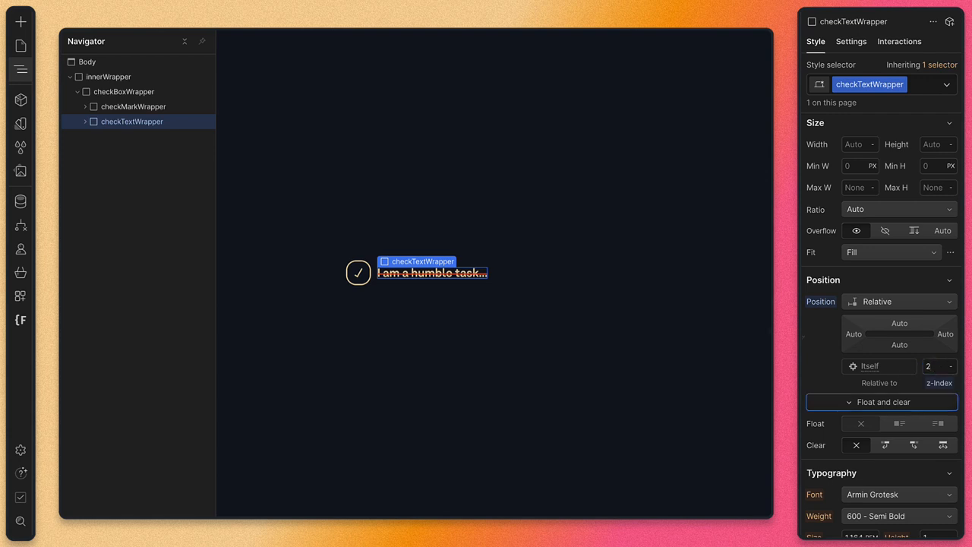
Add a div block inside checkBoxWrapper and give it the new class burstsWrapper.
left_click(124, 91)
key("super+e")
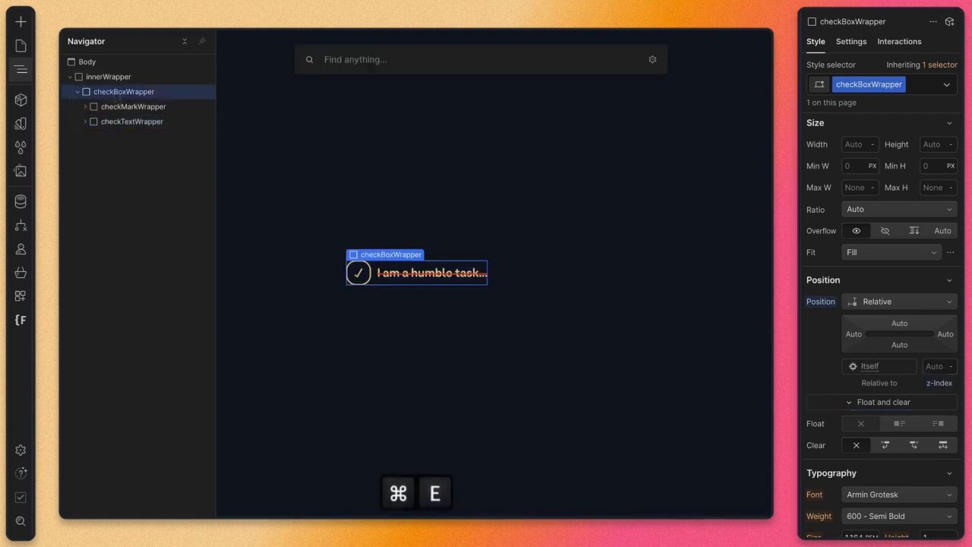
type("div")
key("Return")
left_click(860, 84)
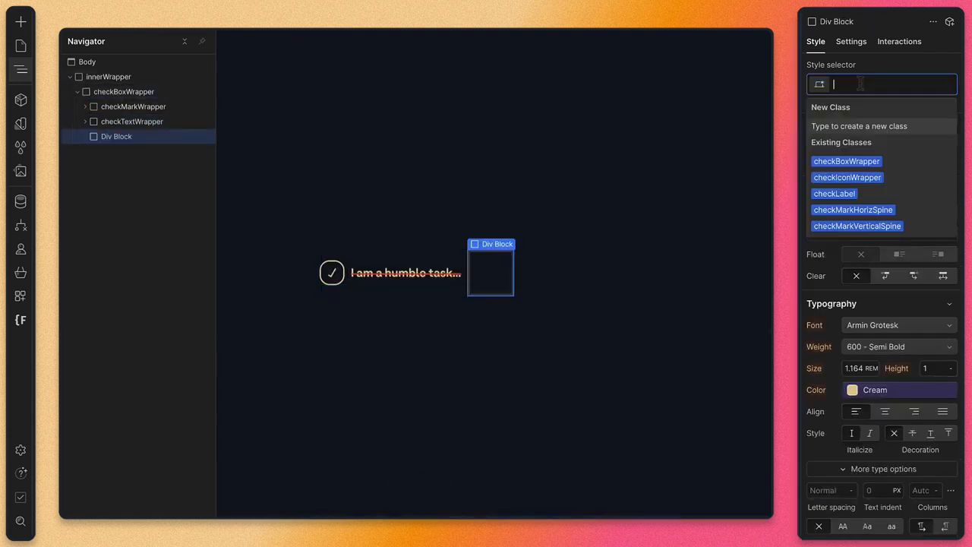
type("burst")
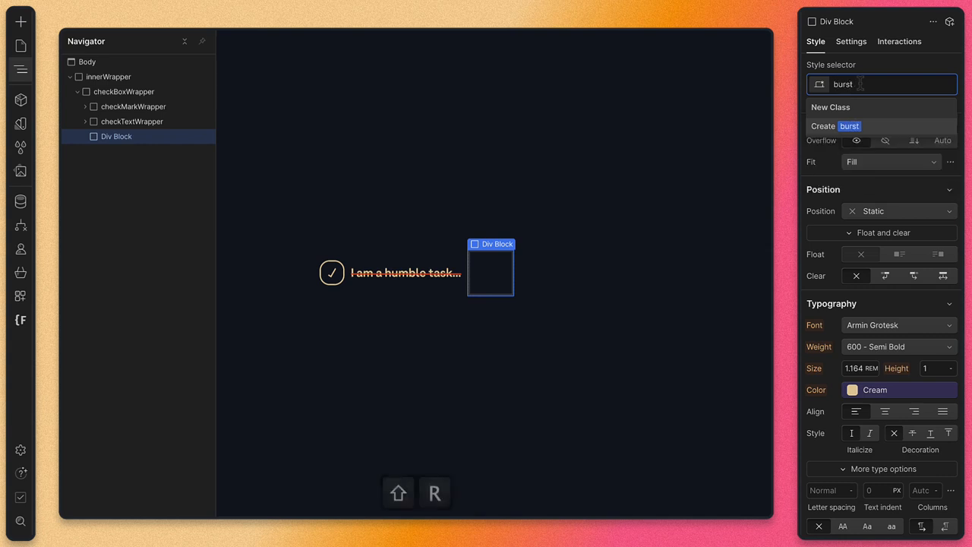
type("WRapper")
key("Left")
key("Left")
key("Left")
key("Left")
key("Left")
key("Left")
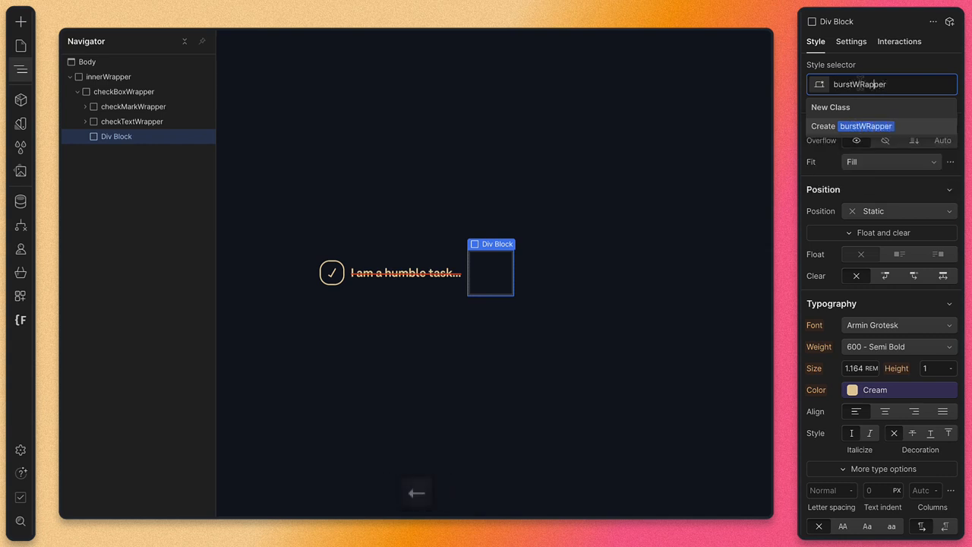
key("shift+Right")
type("r")
key("Left")
key("Right")
type("s")
key("Return")
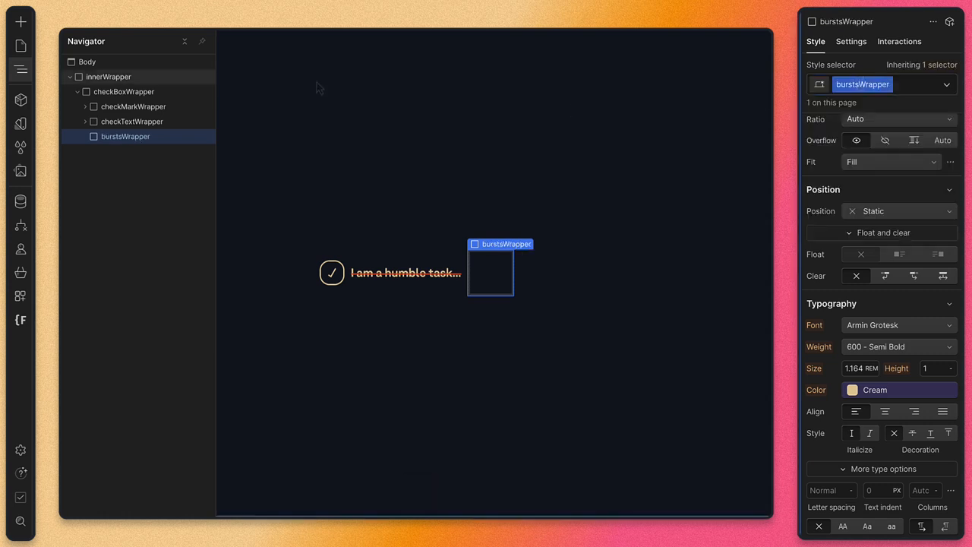
Set burstsWrapper's width to 48/16 rem (3 rem).
scroll(864, 278, "up", 3)
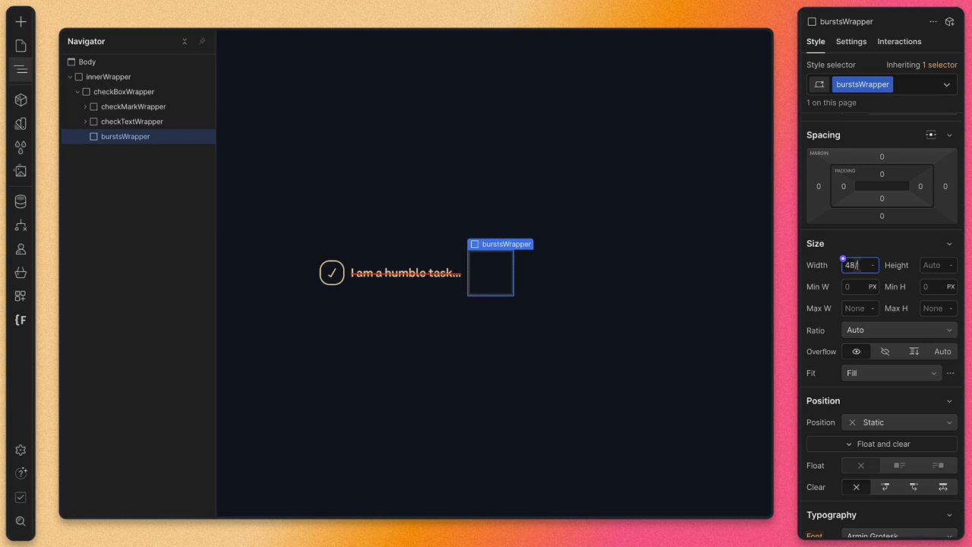
key("Return")
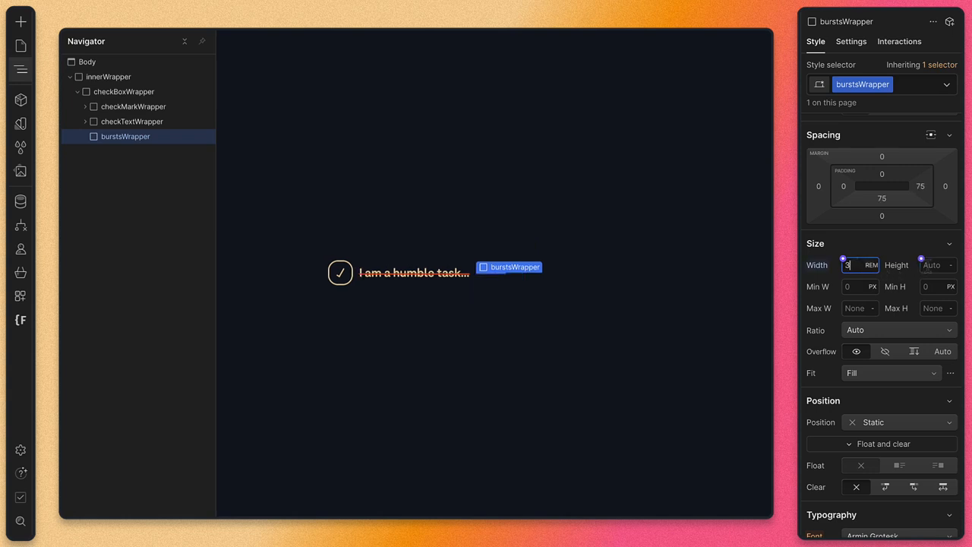
key("Tab")
type("3rem")
key("Return")
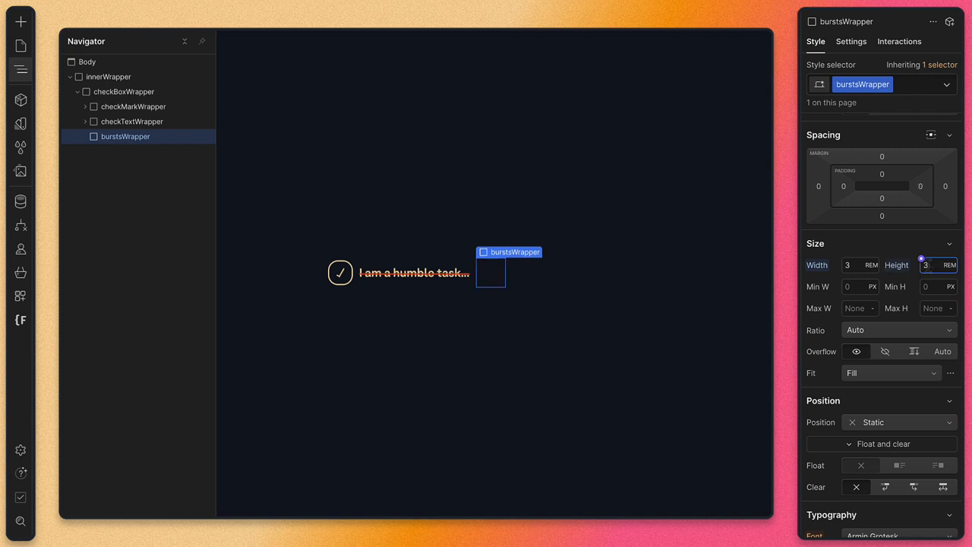
left_click(897, 265)
left_click(858, 284)
Set burstsWrapper's aspect ratio to Square (1:1).
left_click(873, 329)
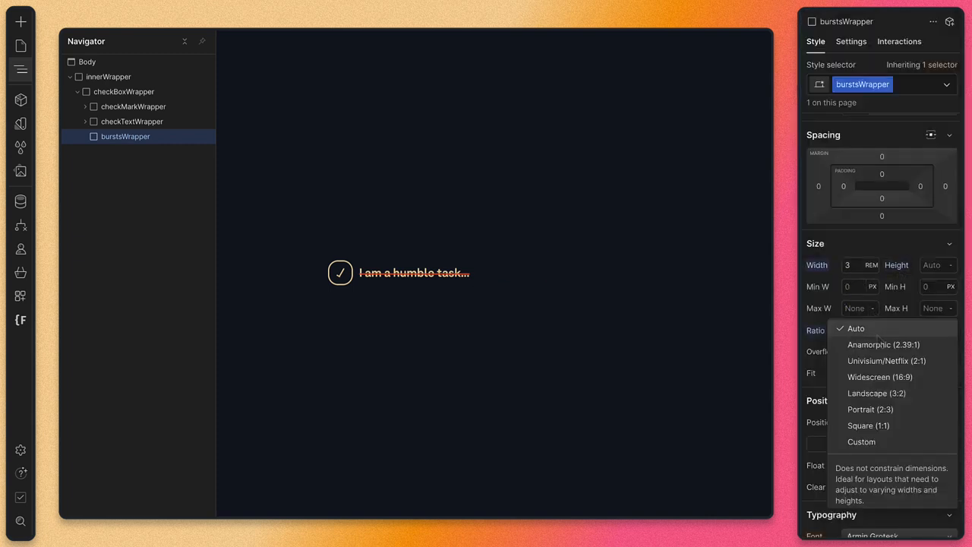
left_click(878, 426)
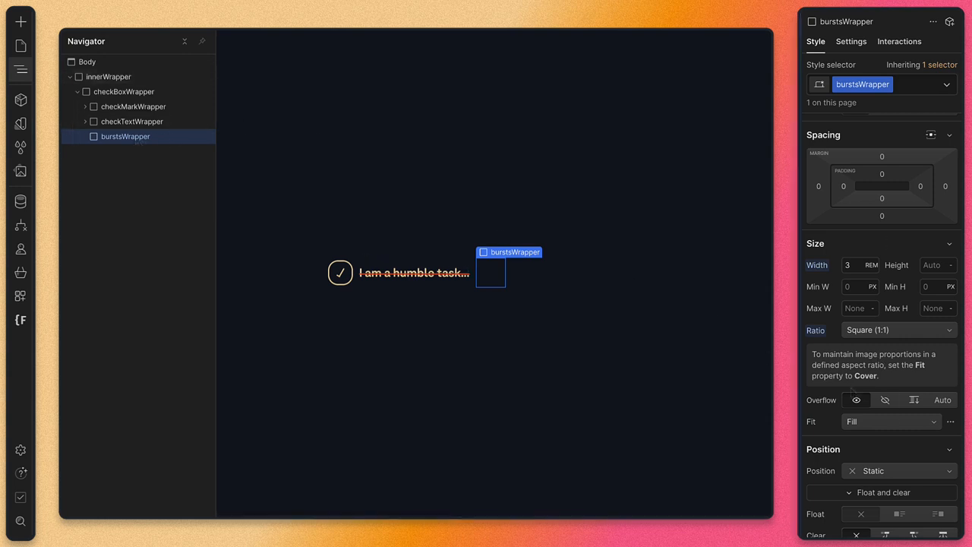
Set burstsWrapper's position to Absolute with a z-index of 1.
scroll(851, 389, "down", 3)
left_click(896, 344)
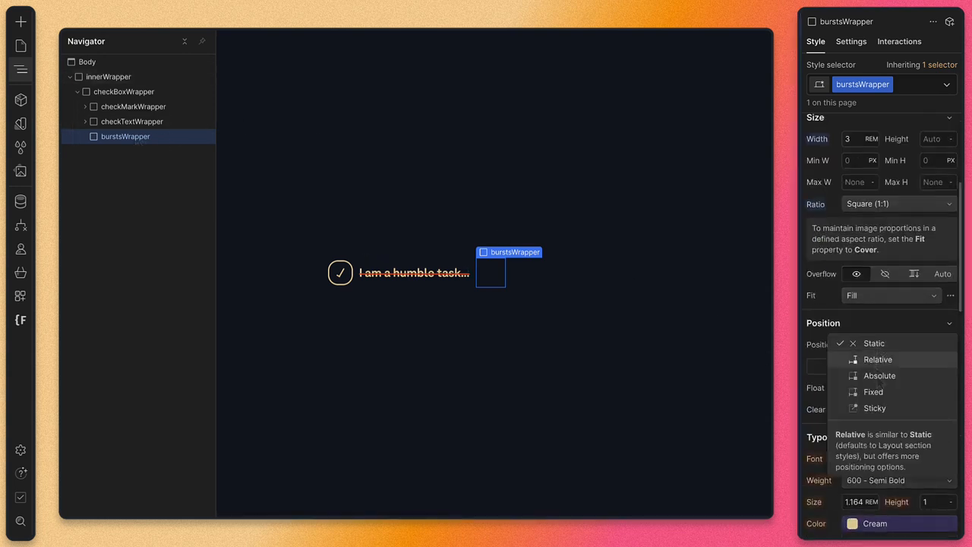
left_click(880, 375)
type("1")
key("Tab")
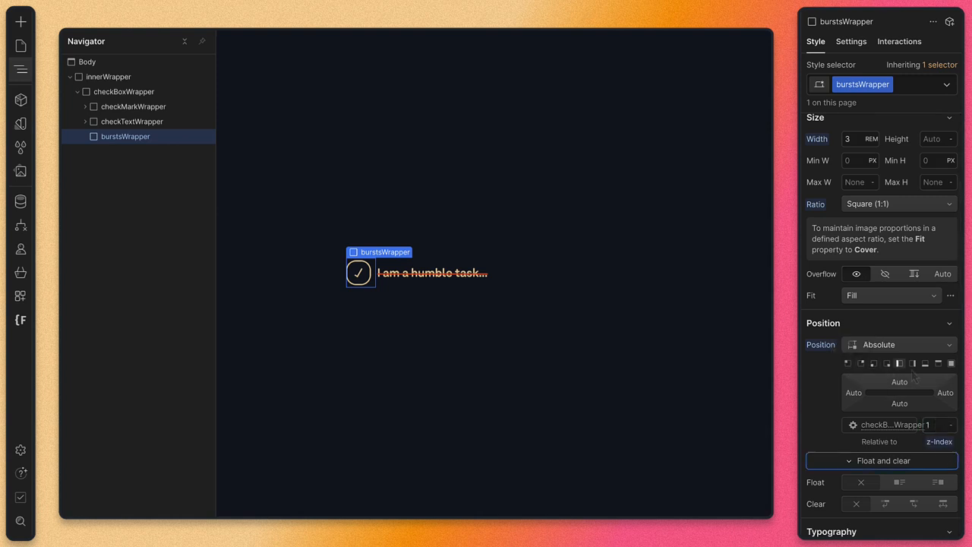
Give burstsWrapper a small negative left position offset in rem.
left_click(852, 399)
left_click(854, 403)
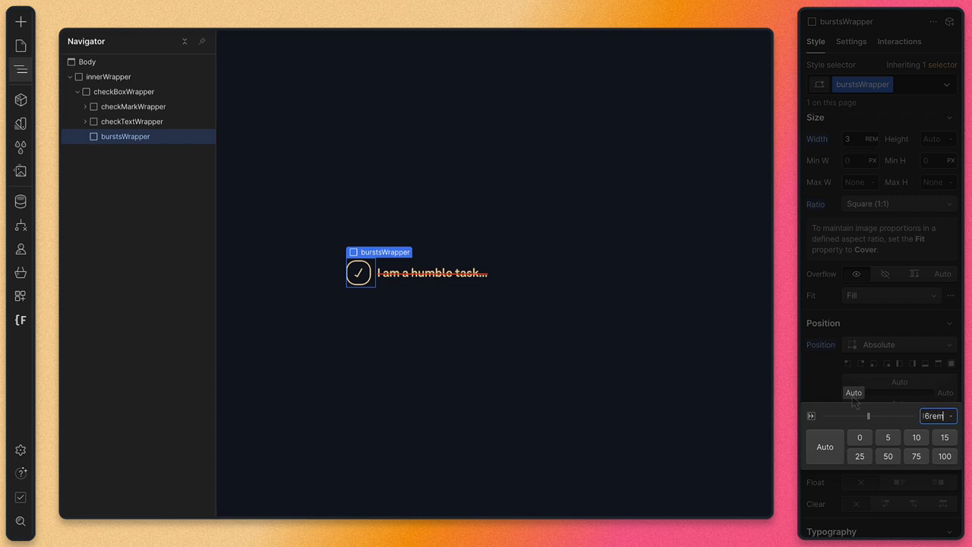
key("Return")
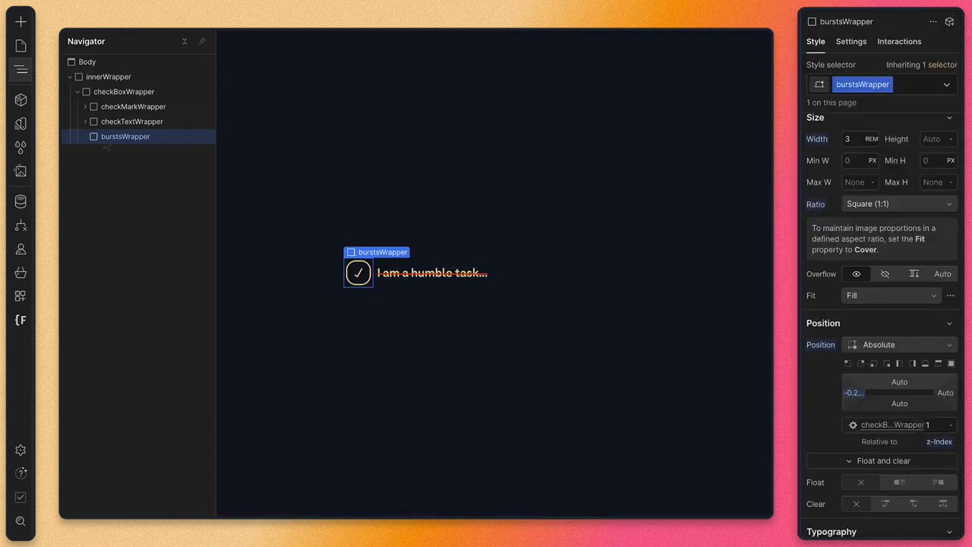
Add a div block inside burstsWrapper and give it the new class burstsKnockout.
key("super+e")
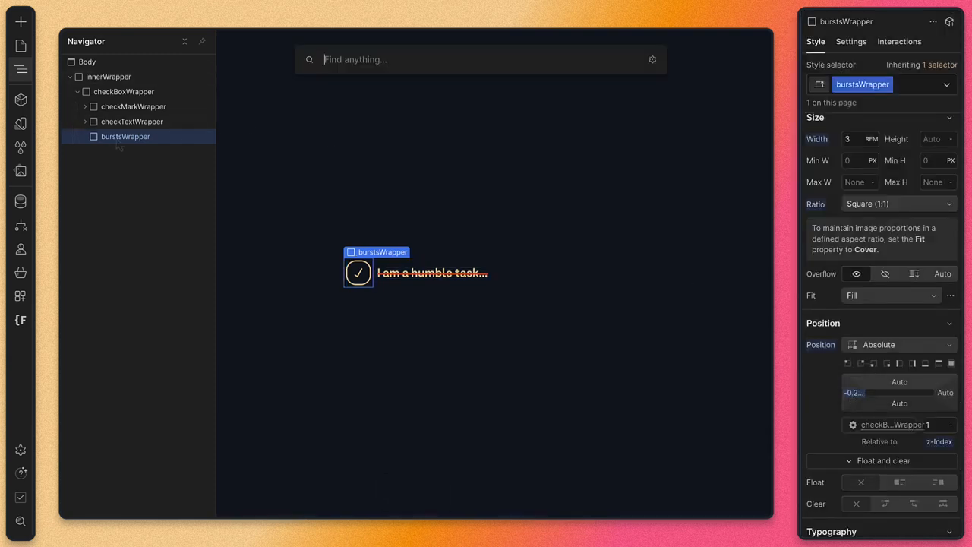
type("div")
key("Return")
left_click(925, 82)
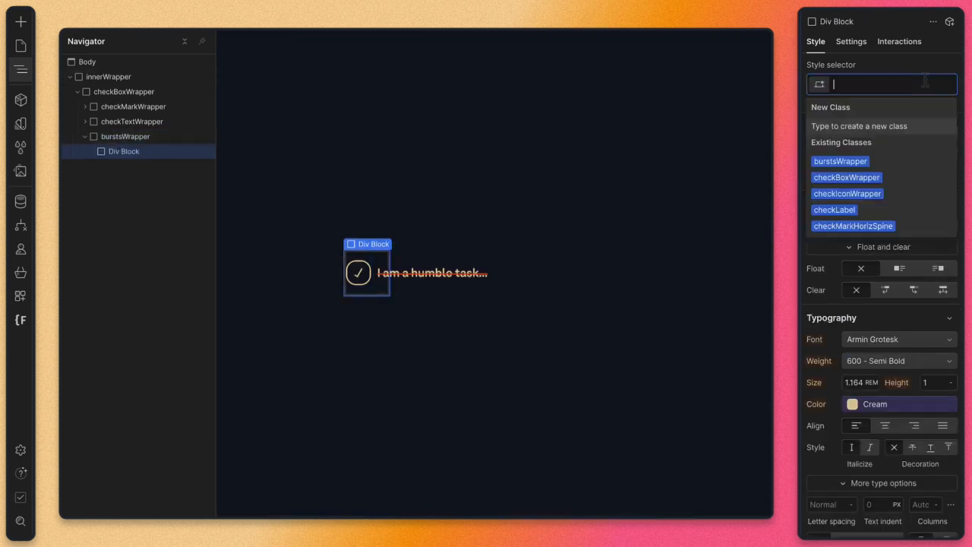
type("bursts")
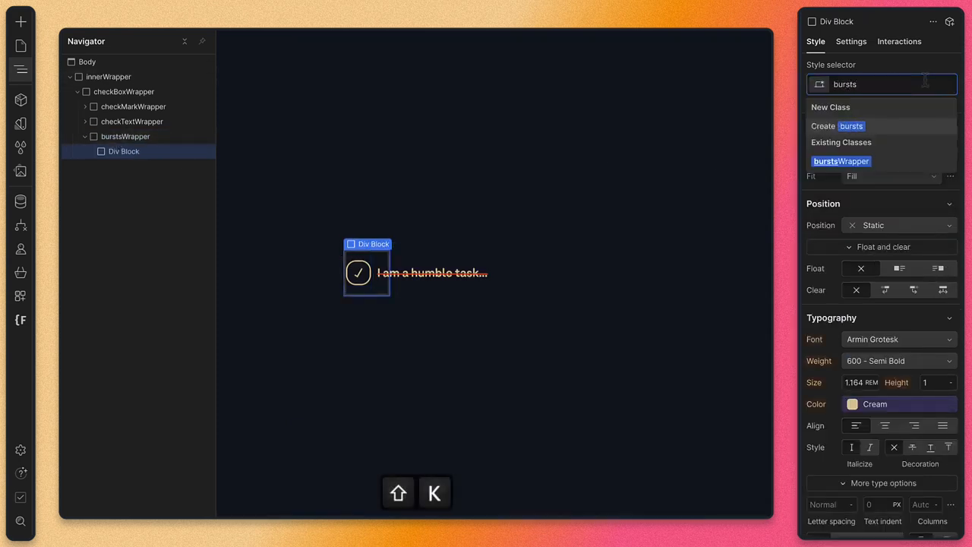
type("Knockout")
key("Return")
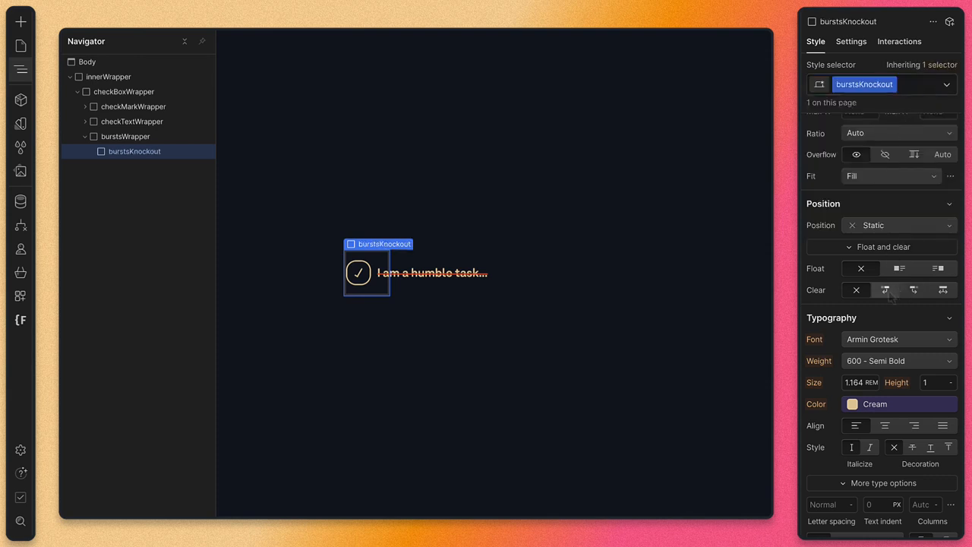
Set burstsKnockout's width to 48/16 rem (3 rem) and its aspect ratio to Square (1:1).
scroll(884, 292, "up", 3)
left_click(862, 270)
type("100%")
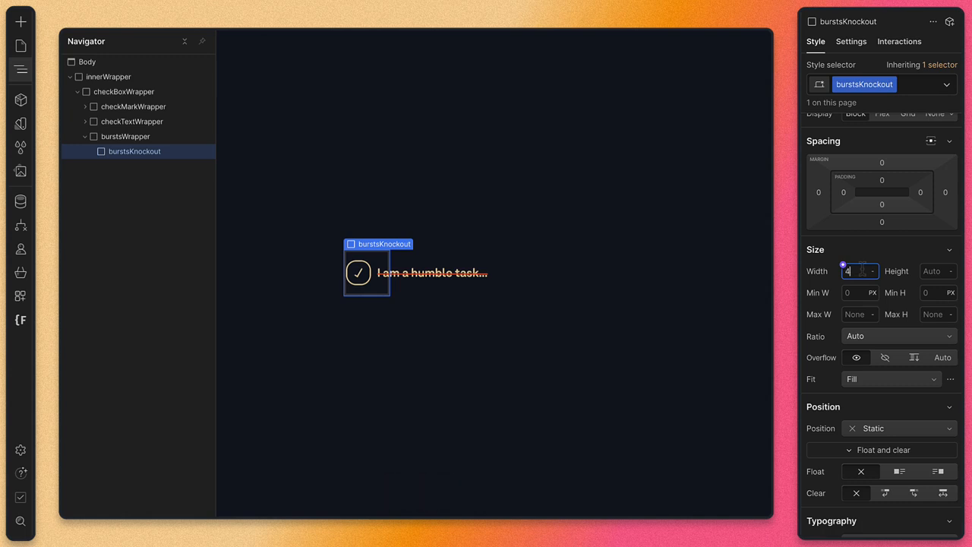
type("48/16rem")
key("Return")
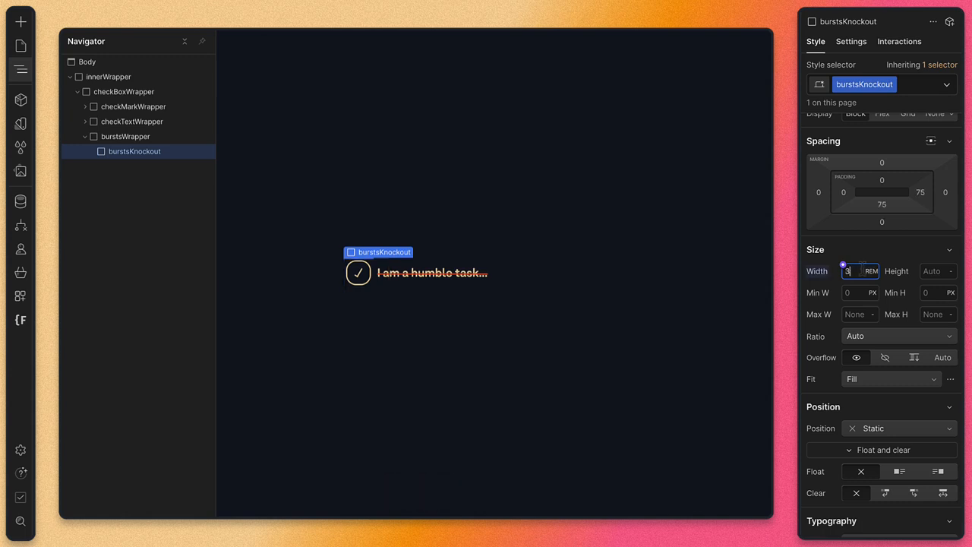
left_click(874, 336)
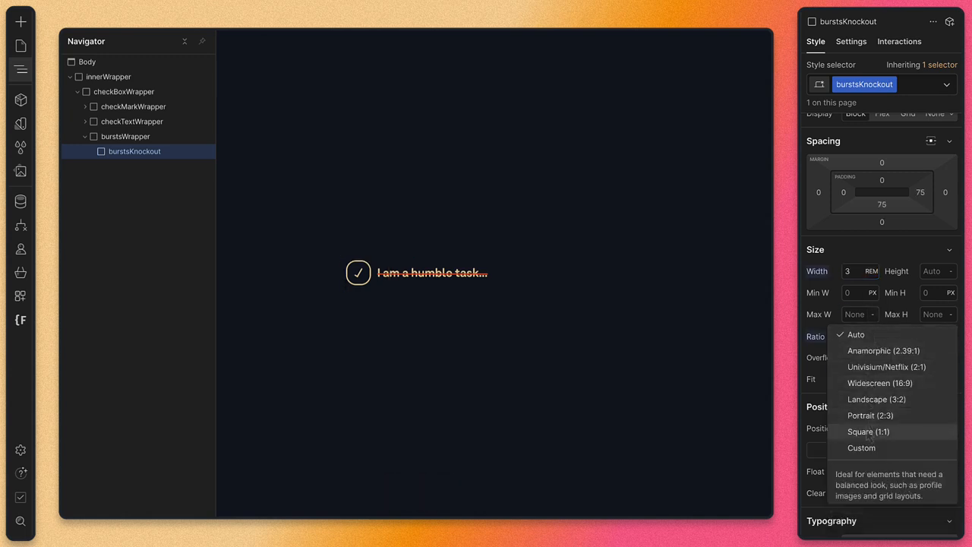
left_click(868, 432)
Set burstsKnockout's position to Relative with a z-index of 2.
scroll(866, 430, "down", 3)
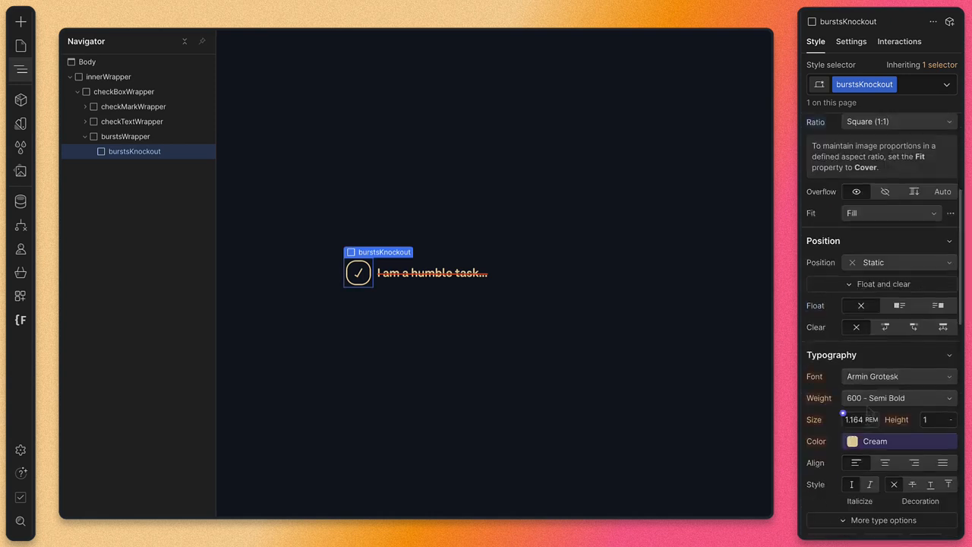
left_click(873, 262)
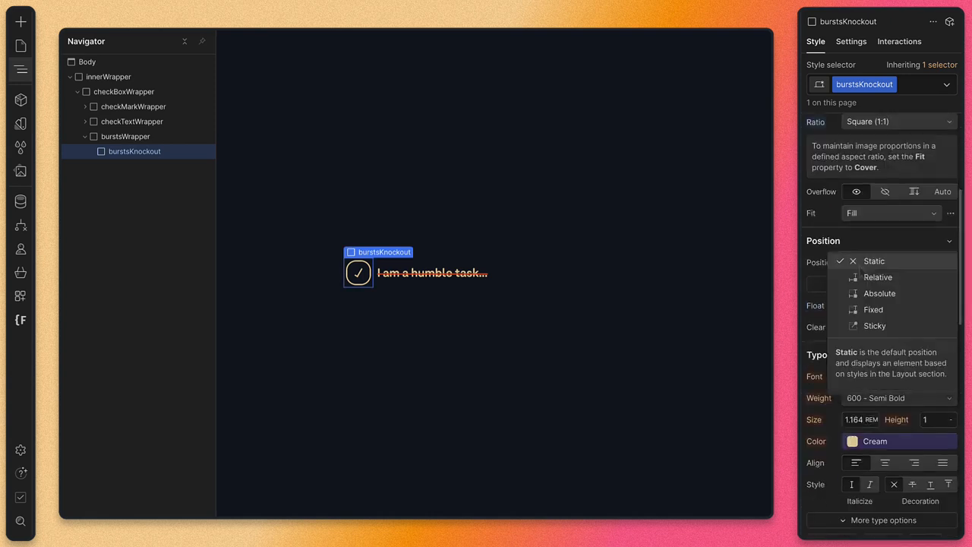
left_click(874, 278)
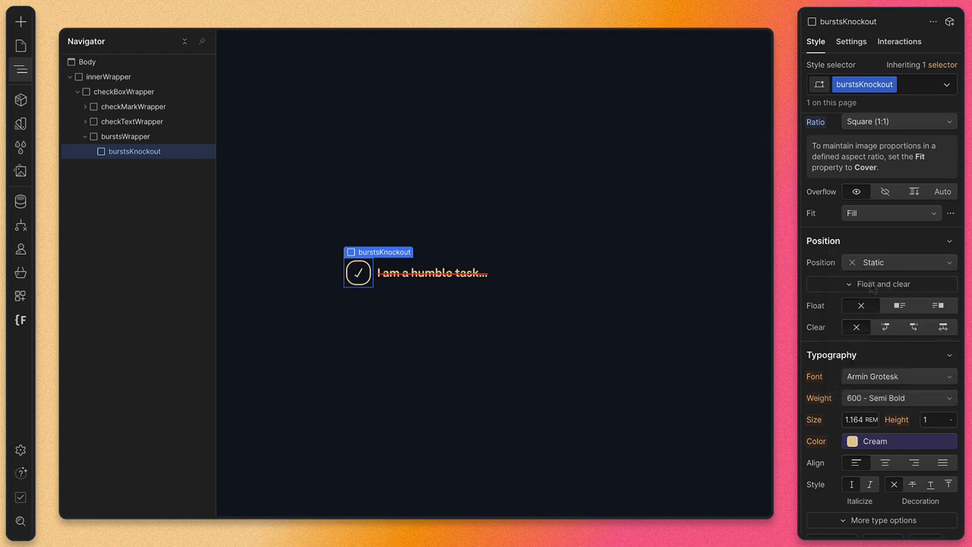
left_click(935, 326)
key("Tab")
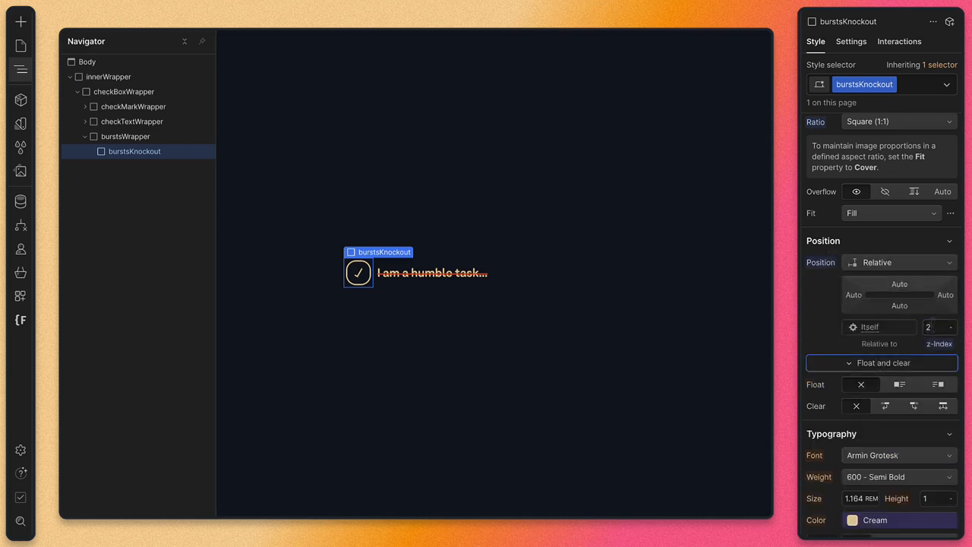
scroll(811, 347, "down", 10)
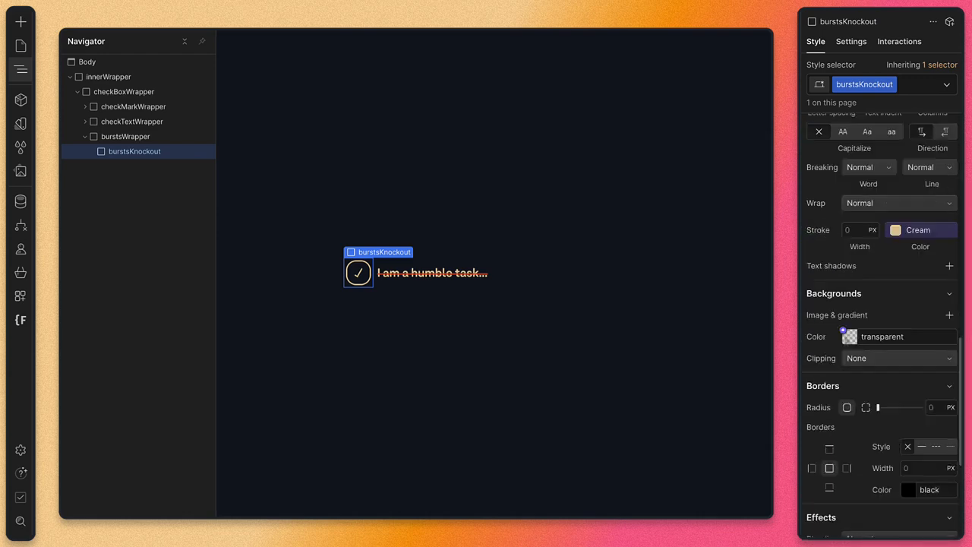
Set burstsKnockout's background color to the Dark variable.
left_click(849, 336)
left_click(832, 408)
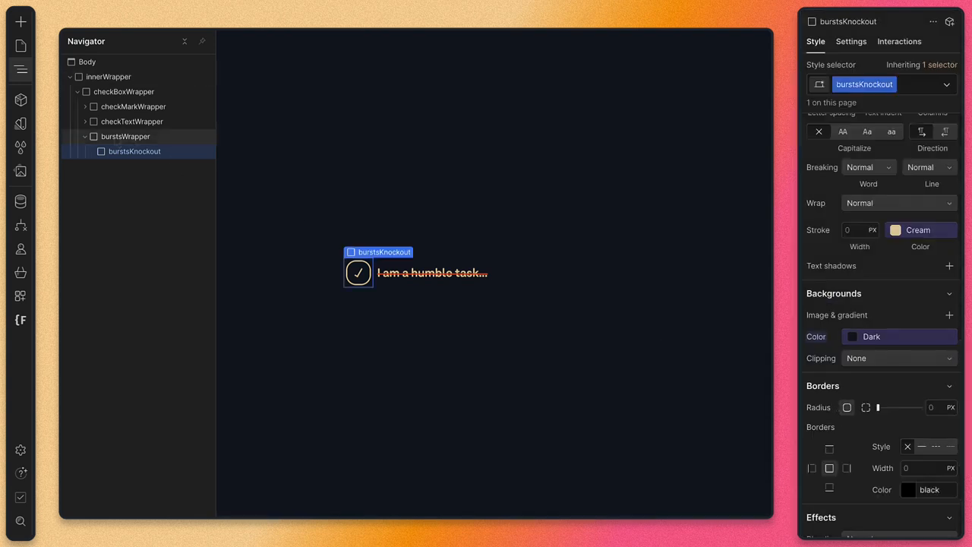
Add a second div block inside burstsWrapper, below burstsKnockout.
left_click(120, 136)
key("super+e")
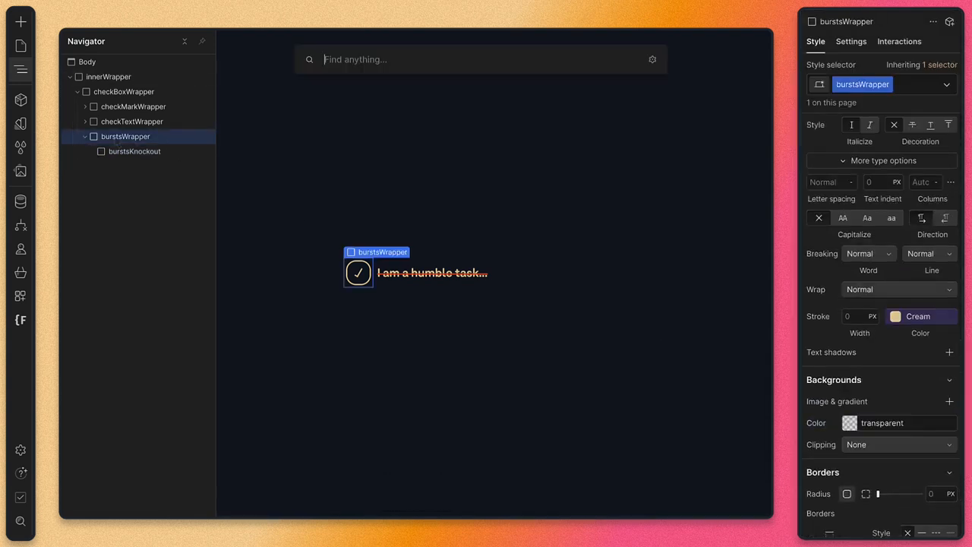
type("bur")
key("BackSpace")
key("BackSpace")
key("BackSpace")
type("div")
key("Return")
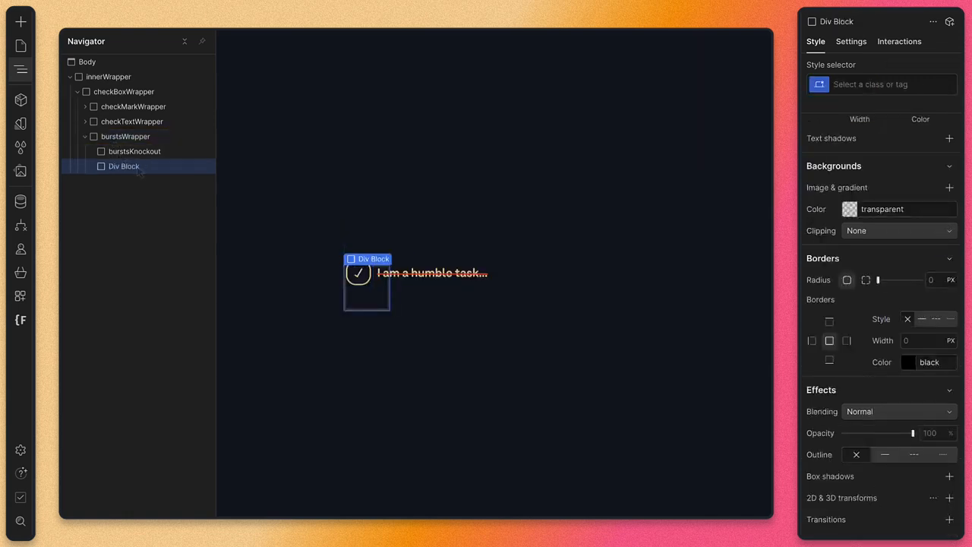
Set burstsWrapper's display to Flex and center its children on both the X and Y axes.
left_click(128, 137)
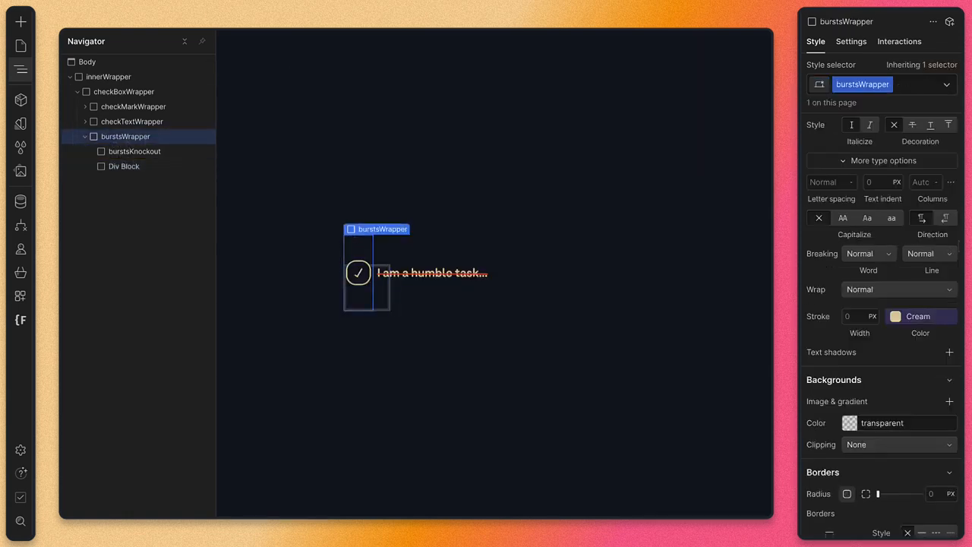
scroll(892, 262, "up", 5)
scroll(893, 262, "up", 6)
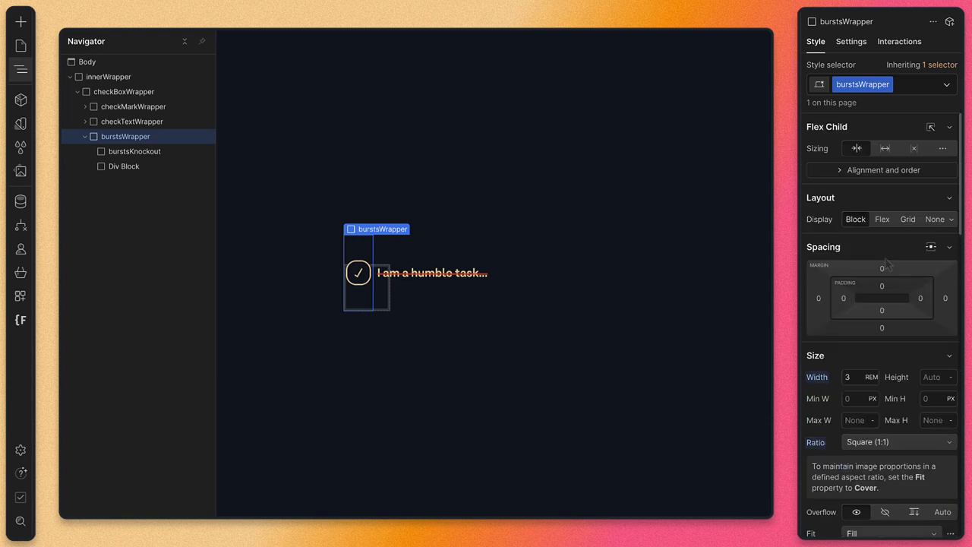
left_click(881, 220)
left_click(864, 278)
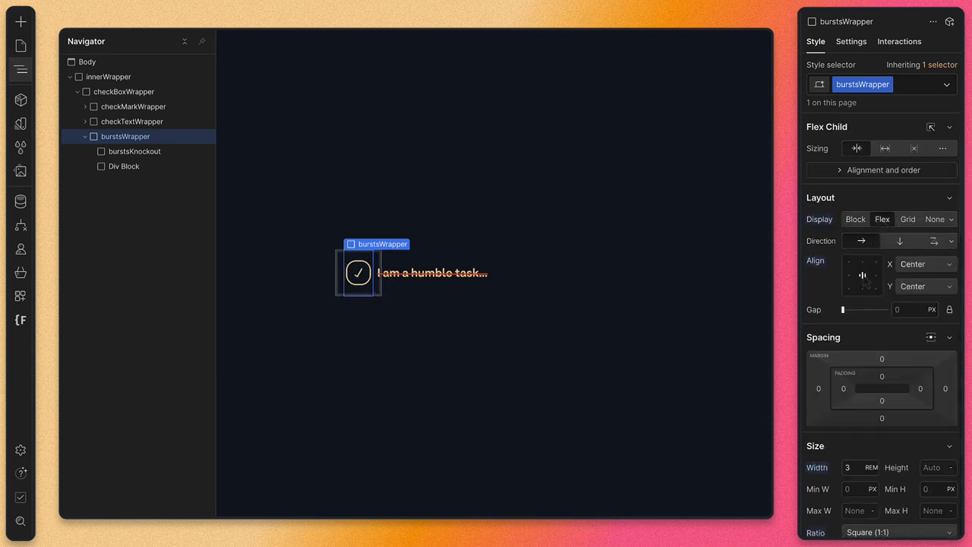
Give the new div block the class burstsSpinesWrapper and make it a Flex container centered on both axes.
left_click(123, 166)
left_click(866, 84)
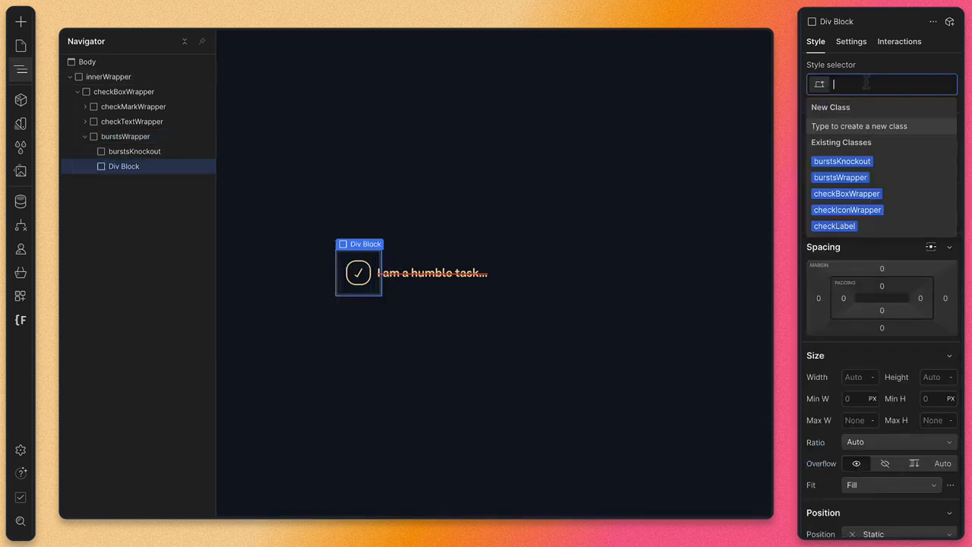
type("bursrs")
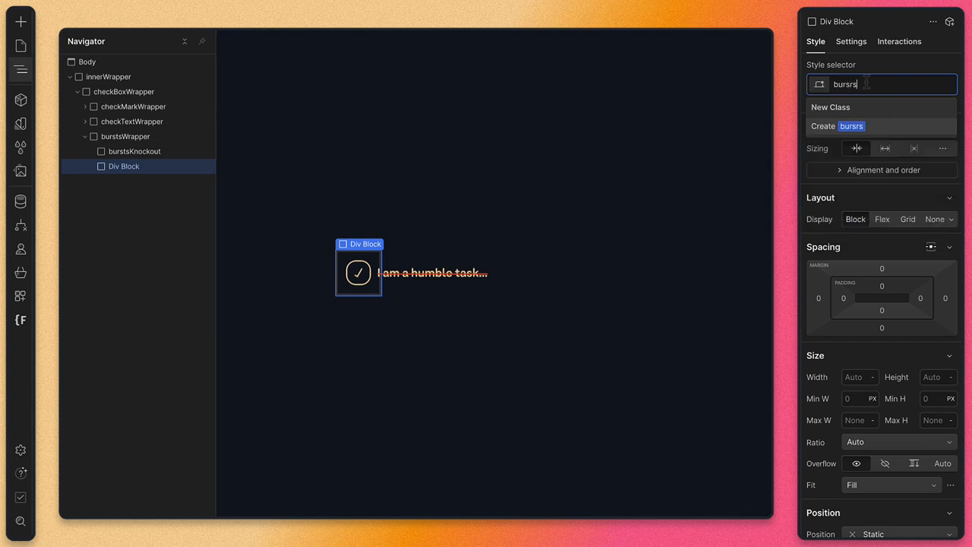
key("BackSpace")
key("BackSpace")
type("tsS")
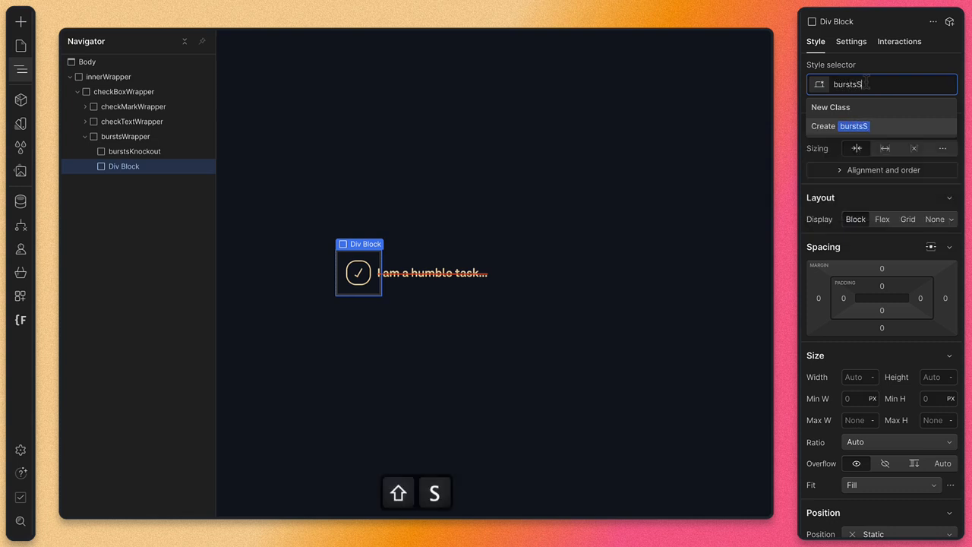
type("pinesWrapper")
key("Return")
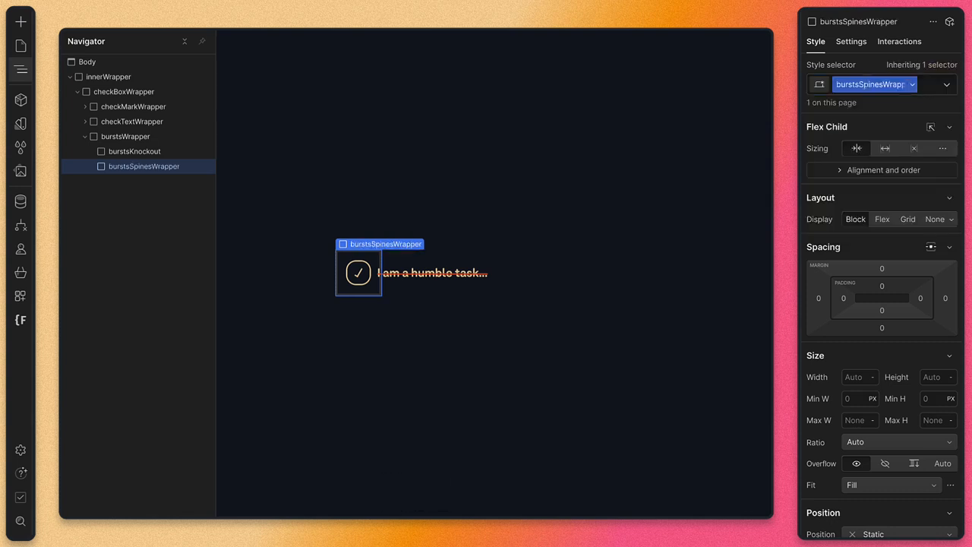
left_click(882, 219)
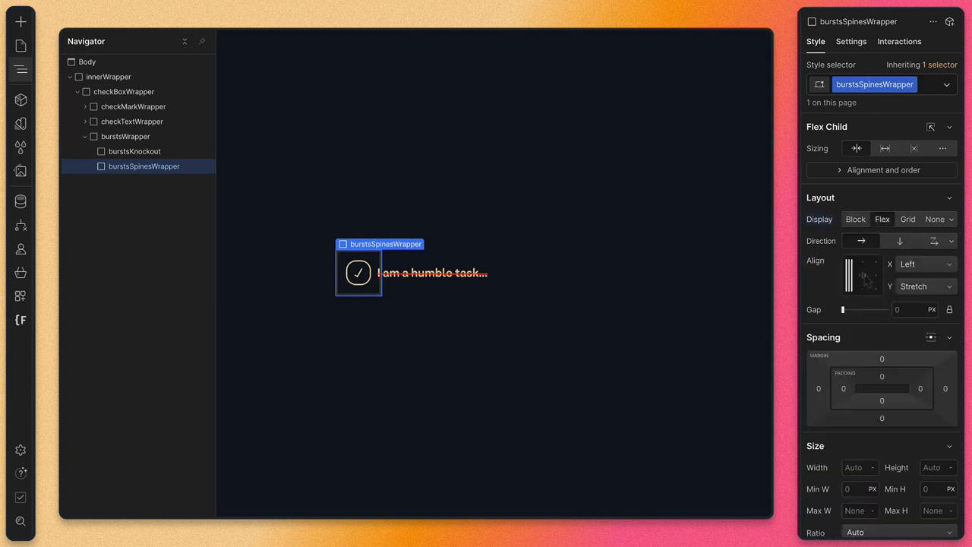
left_click(864, 277)
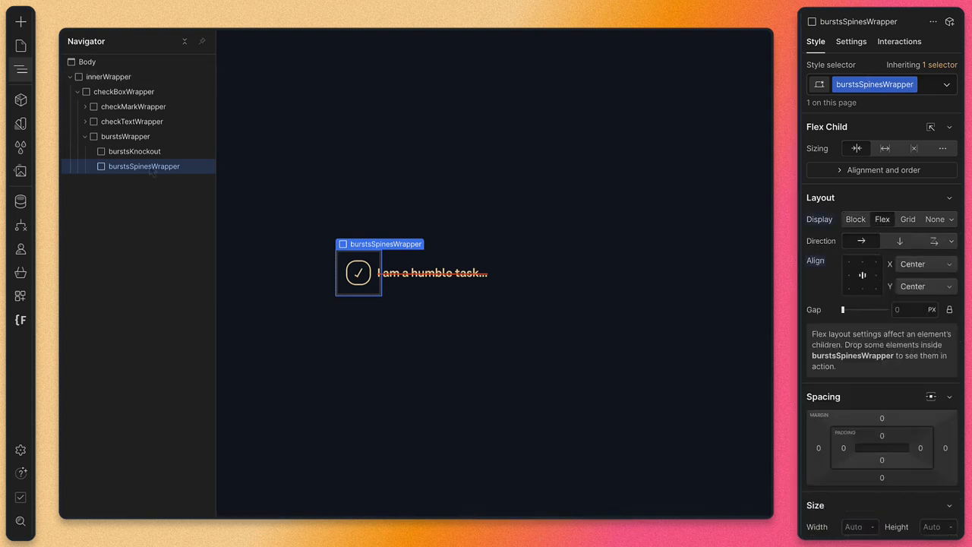
Set burstsSpinesWrapper's position to Absolute with a z-index of 1.
scroll(895, 433, "down", 4)
scroll(894, 433, "down", 2)
left_click(881, 241)
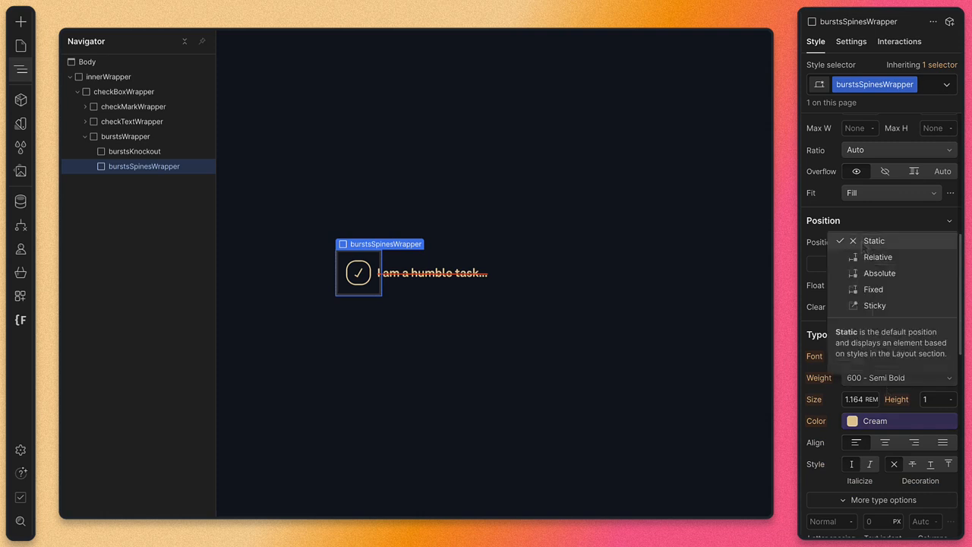
left_click(879, 273)
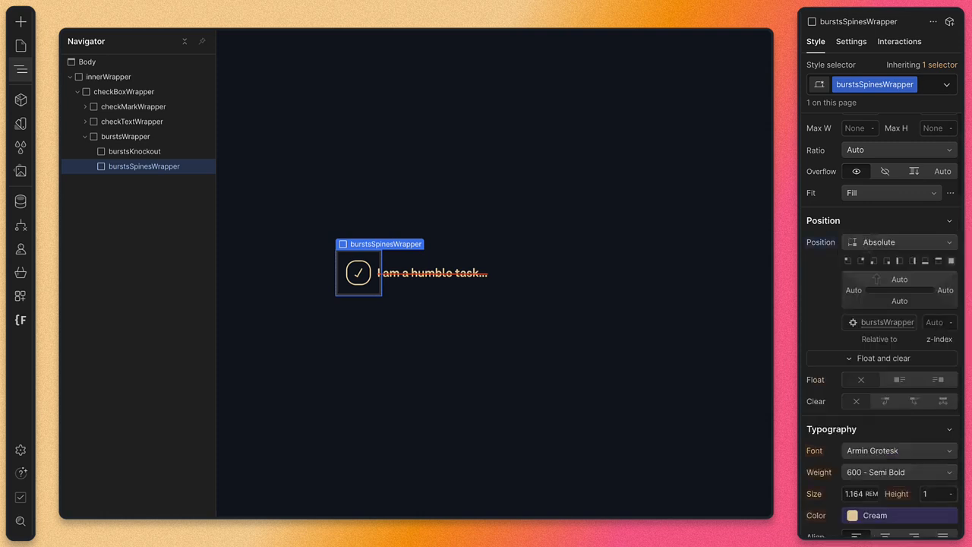
left_click(931, 322)
type("1")
key("Return")
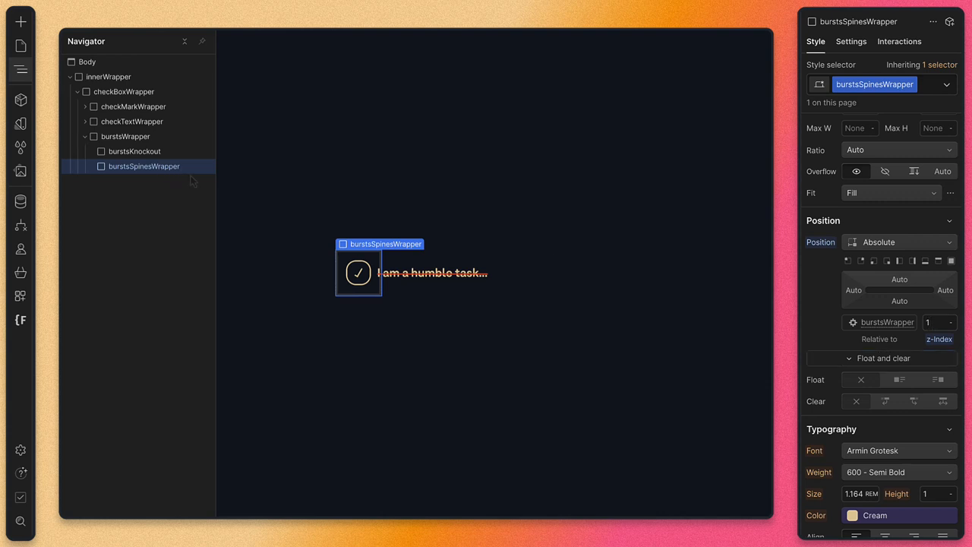
Set burstsSpinesWrapper's width to 72/16 rem (4.5 rem) and its aspect ratio to Square (1:1).
scroll(881, 304, "up", 4)
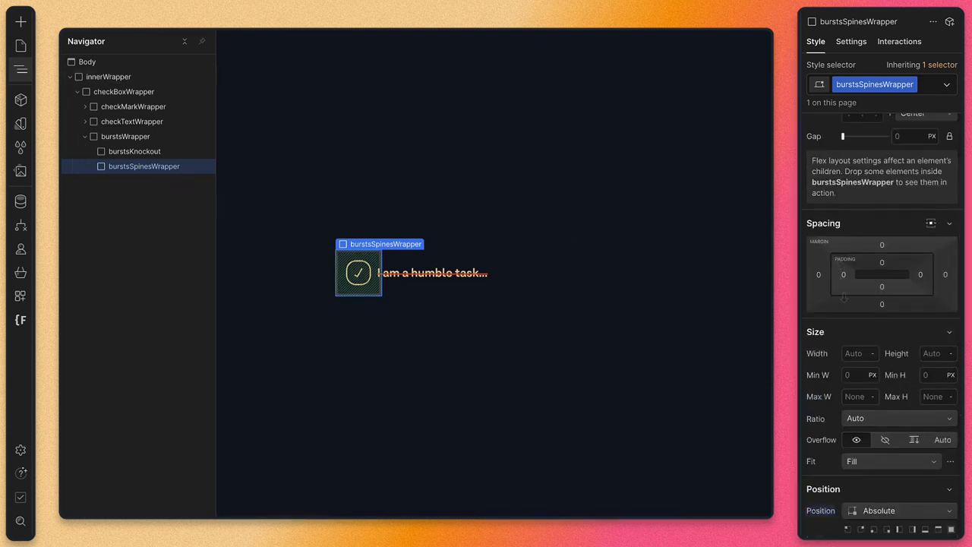
left_click(853, 353)
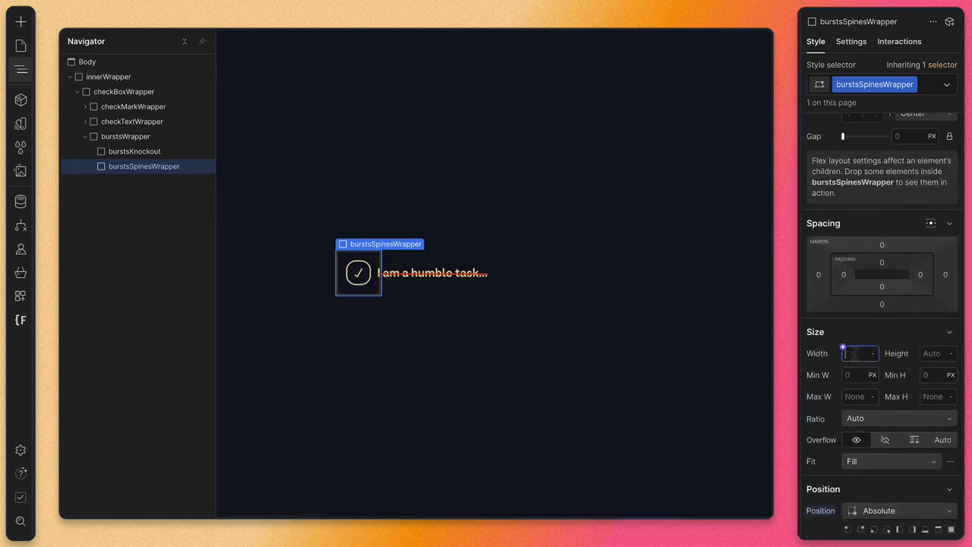
type("72/16")
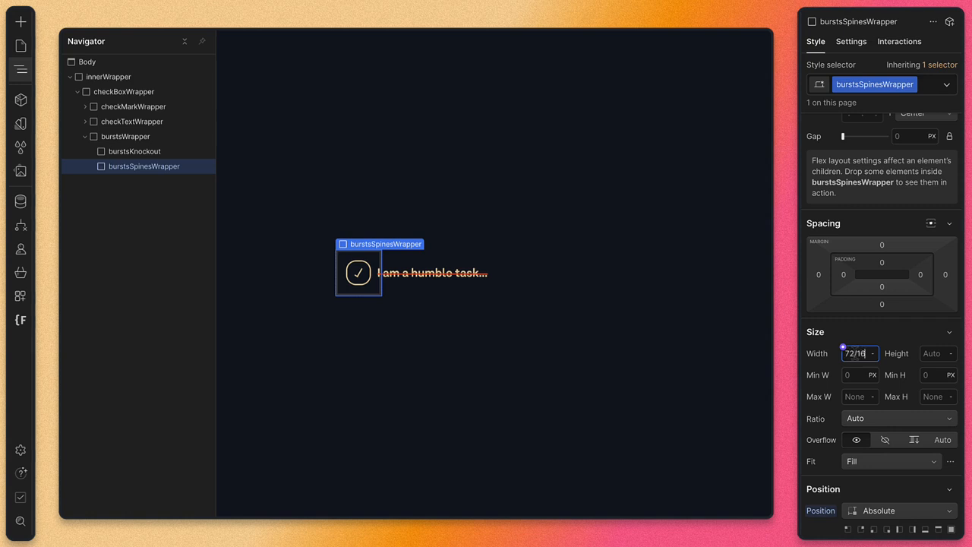
type("rem")
key("Return")
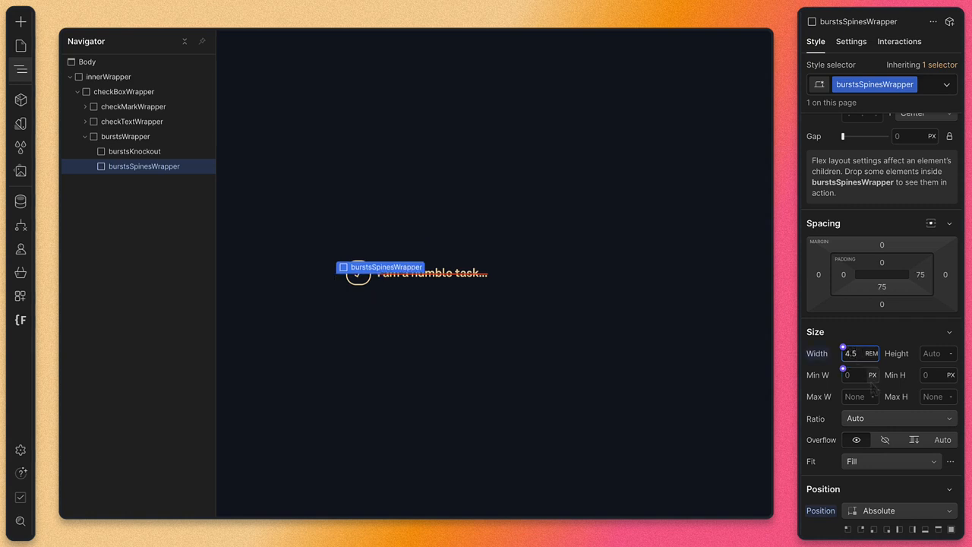
left_click(873, 418)
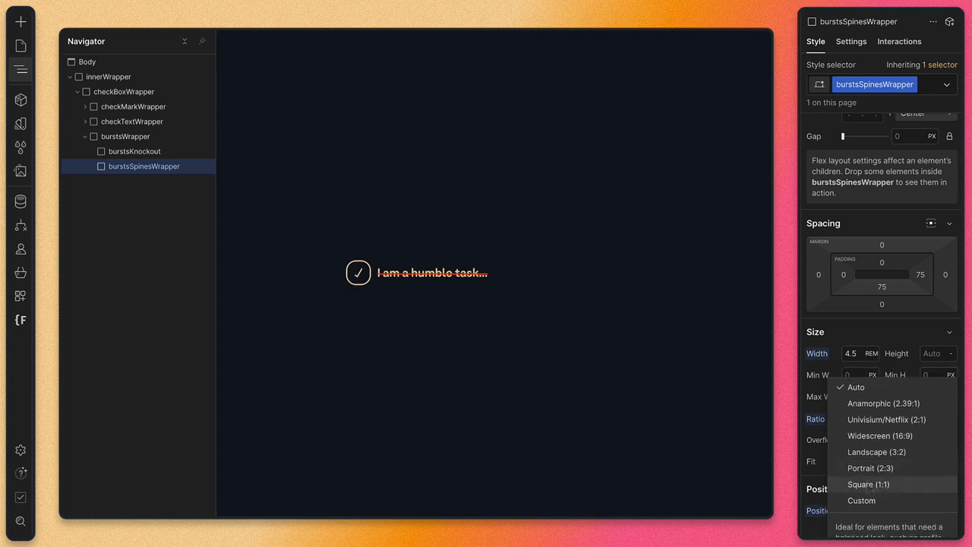
left_click(868, 474)
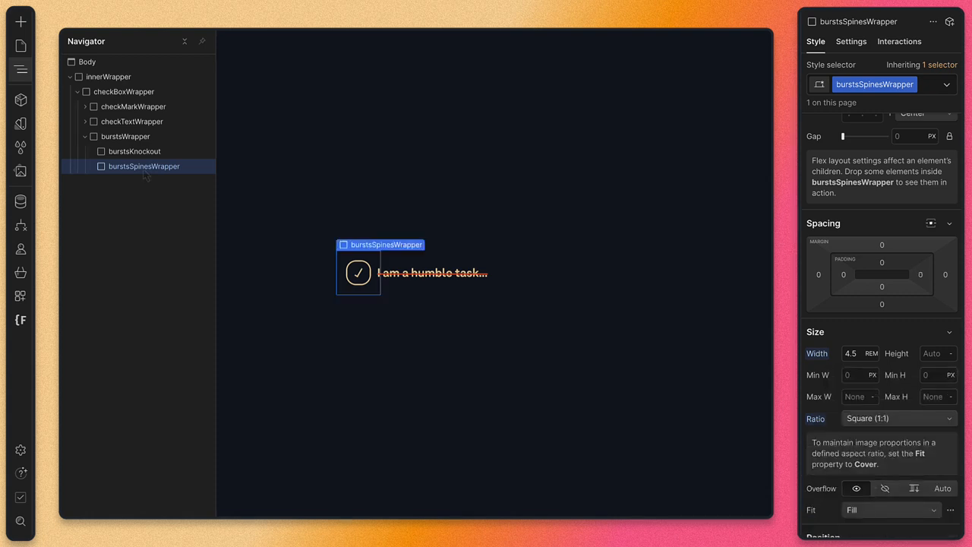
Add a div block inside burstsSpinesWrapper and give it the new class burstSpineVert.
key("super+e")
type("div")
key("Return")
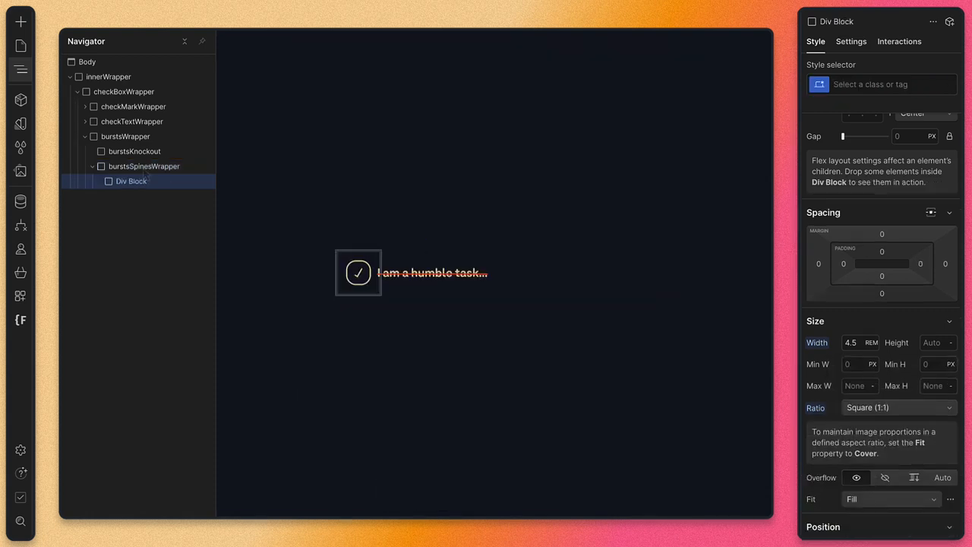
left_click(885, 86)
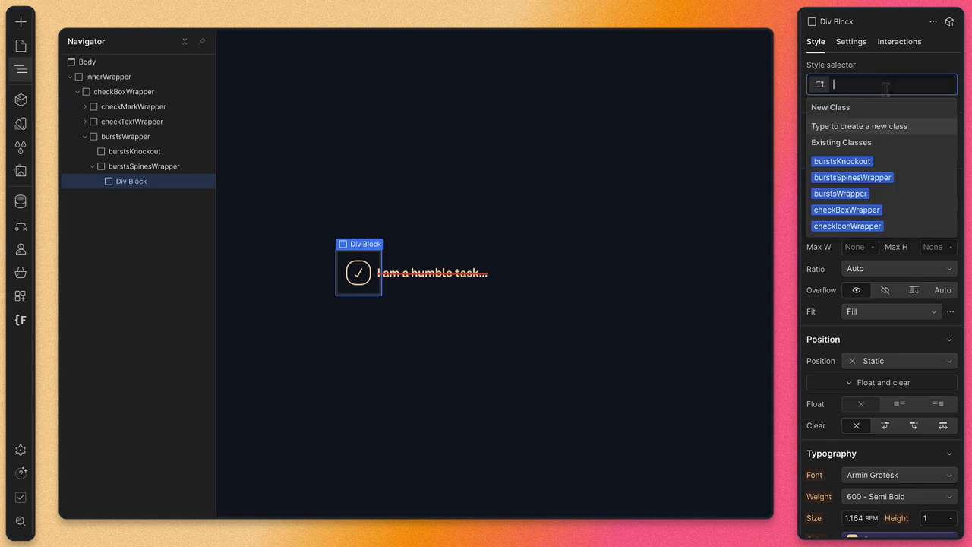
type("burstSpine")
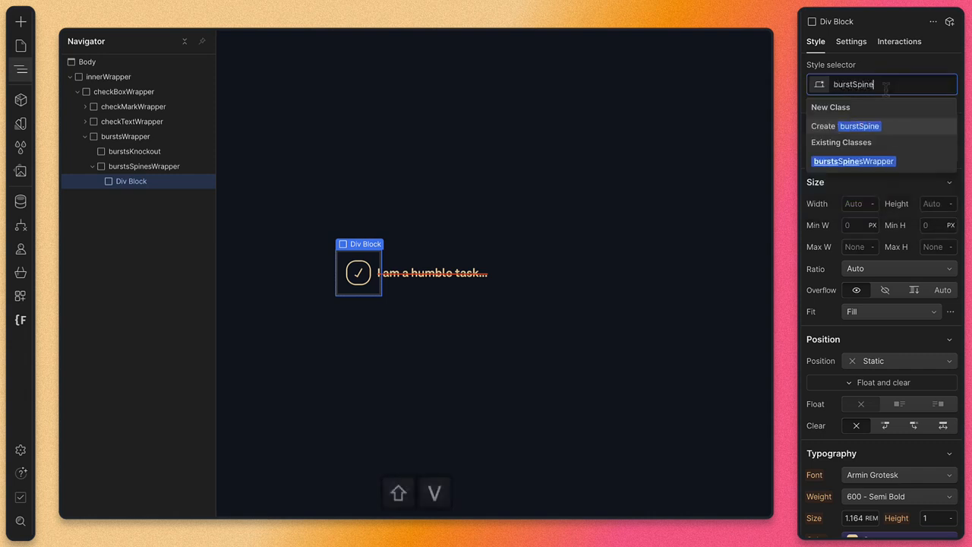
type("Vert")
key("Return")
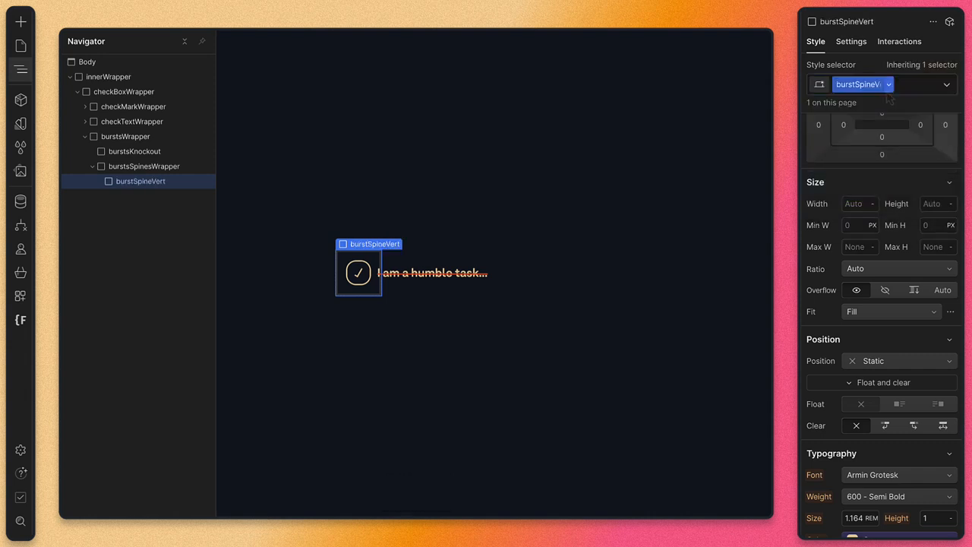
Set burstSpineVert's width to 2/16 rem (0.125 rem) and its height to 100%.
left_click(858, 204)
type("2/16r")
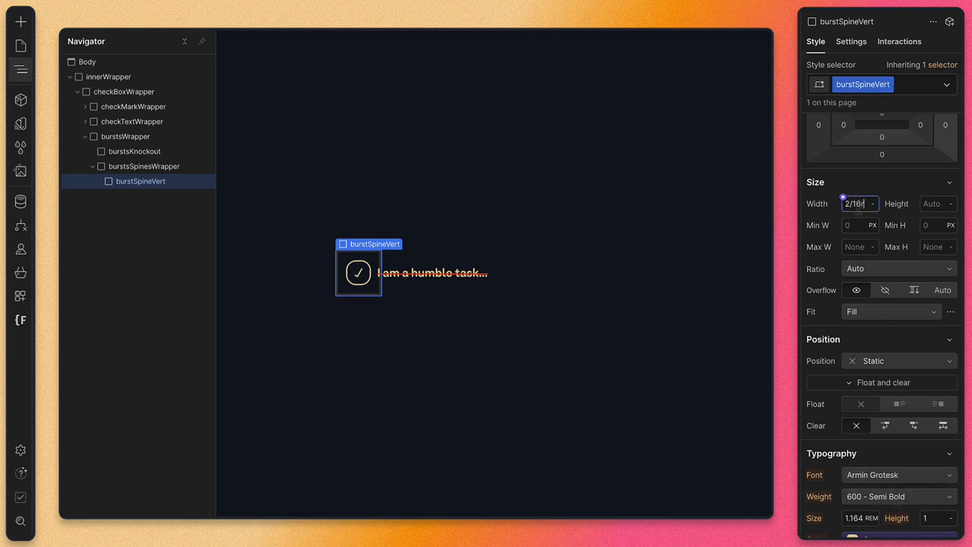
type("em")
key("Return")
left_click(922, 199)
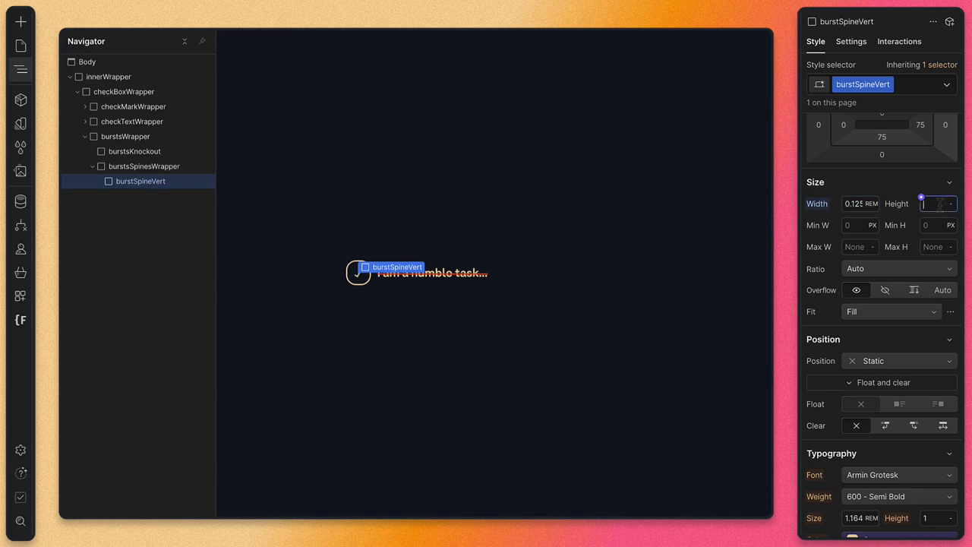
type("100%")
Give burstSpineVert a Red background color and a 1 rem border radius.
scroll(846, 402, "down", 7)
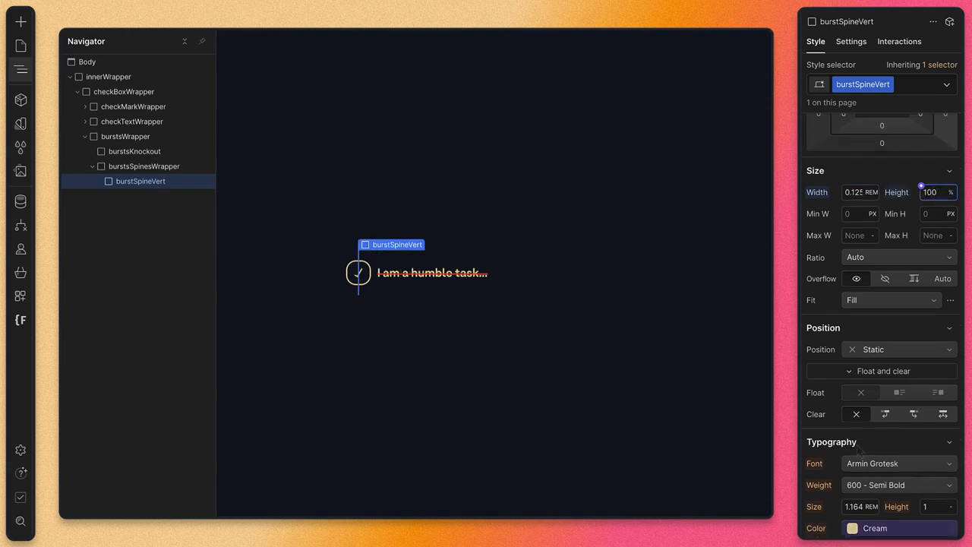
left_click(848, 375)
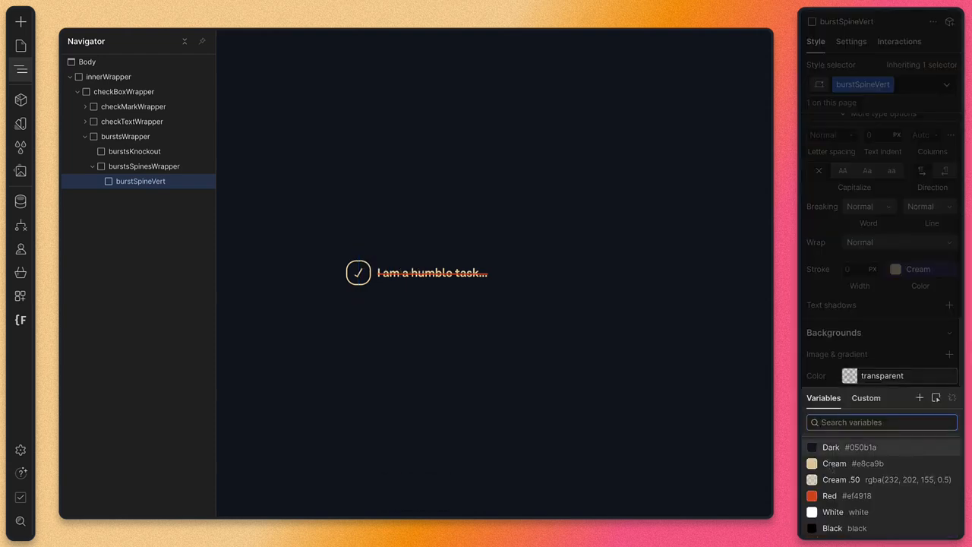
left_click(835, 486)
left_click(933, 446)
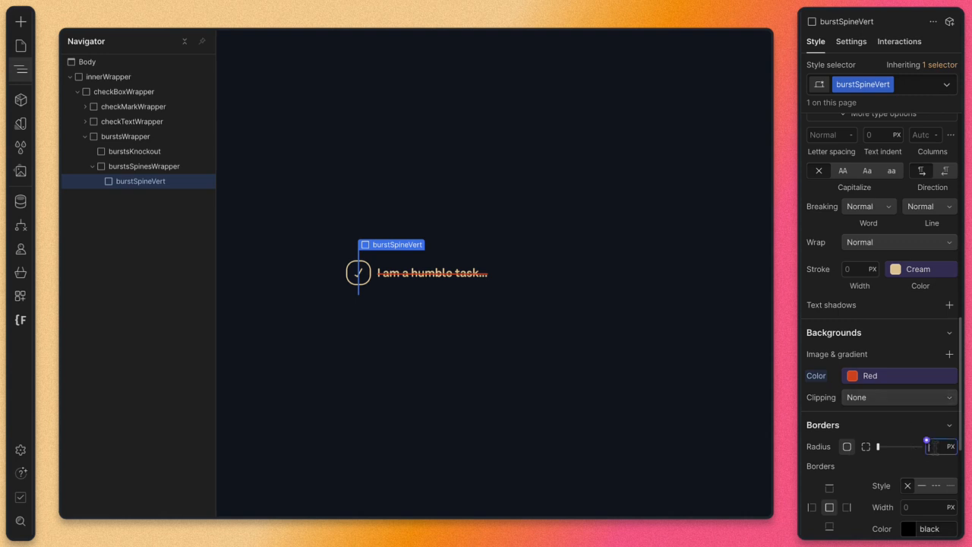
type("1rem")
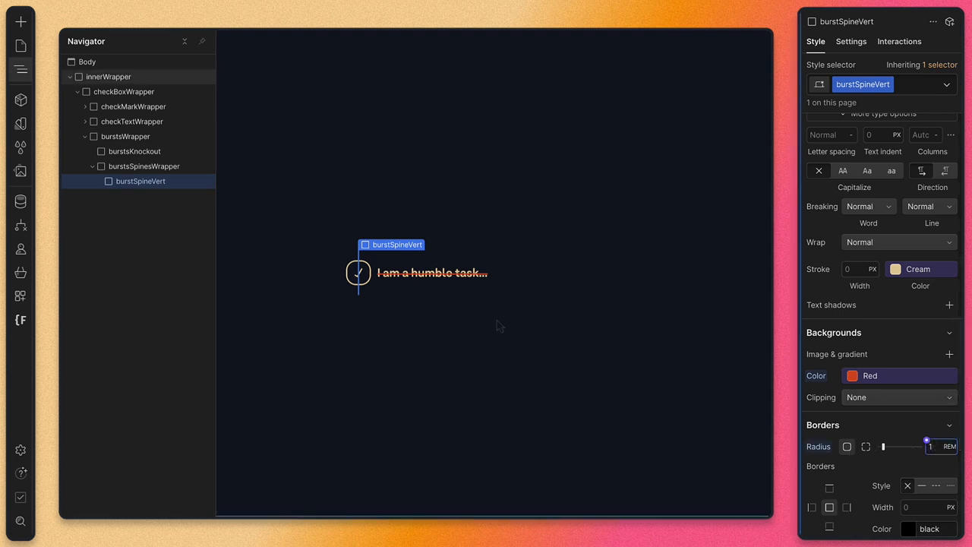
Duplicate the burstSpineVert element and duplicate the class on the lower of the two elements.
key("super+d")
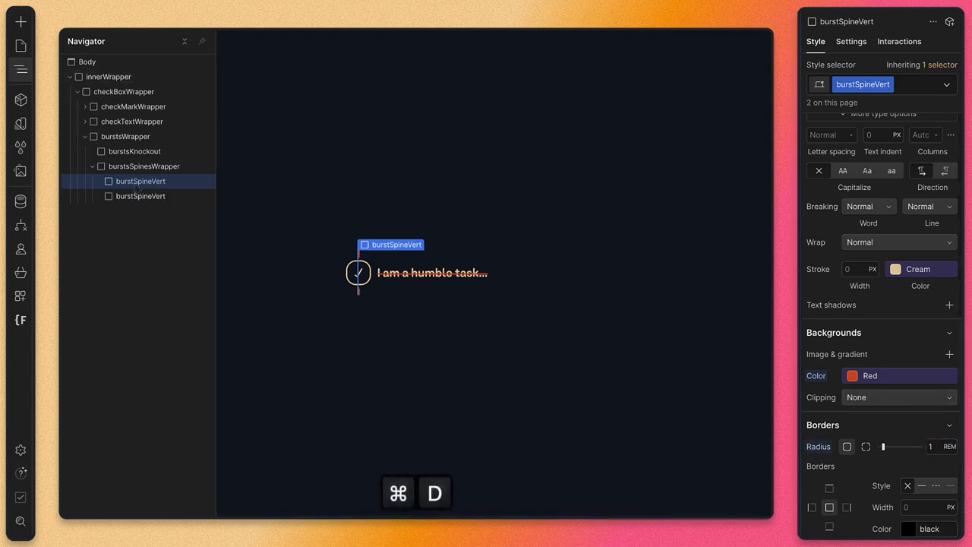
left_click(141, 196)
left_click(885, 84)
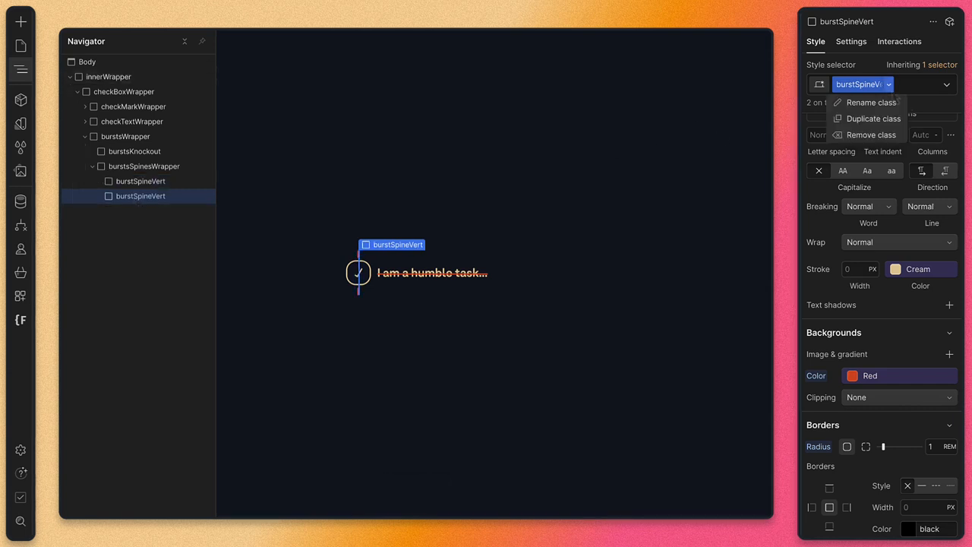
left_click(873, 118)
Rename the duplicated class on the lower spine element to burstSpine40Pos.
key("Right")
key("Left")
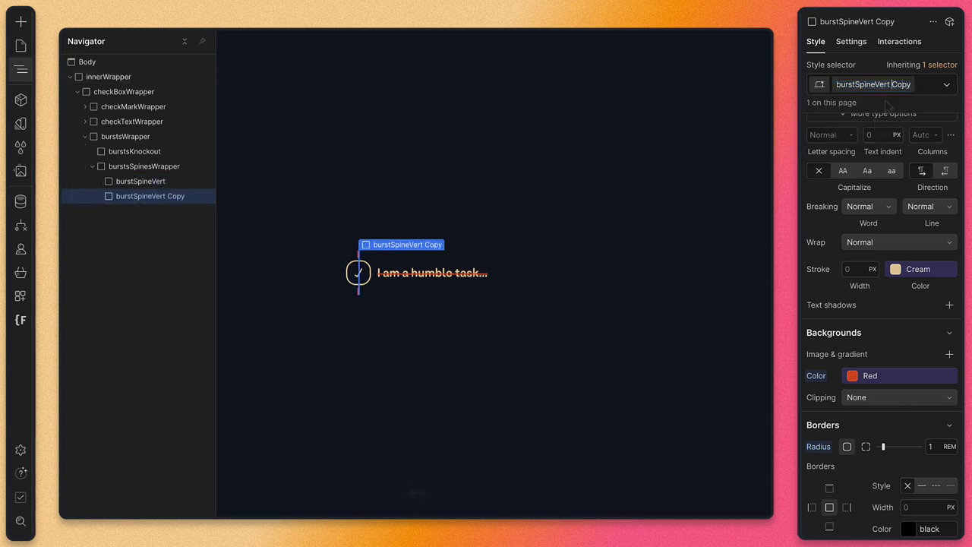
key("Left")
key("Left")
key("Left")
key("Left")
key("Left")
key("shift+Right")
key("shift+Right")
key("shift+Right")
key("shift+Right")
key("shift+Right")
key("shift+Right")
key("shift+Right")
key("shift+Right")
key("shift+Right")
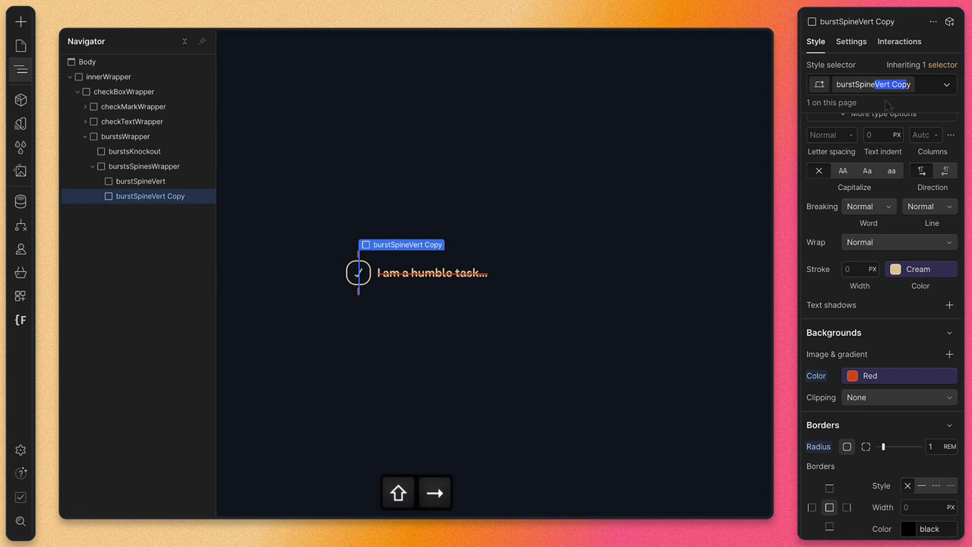
type("40Pos")
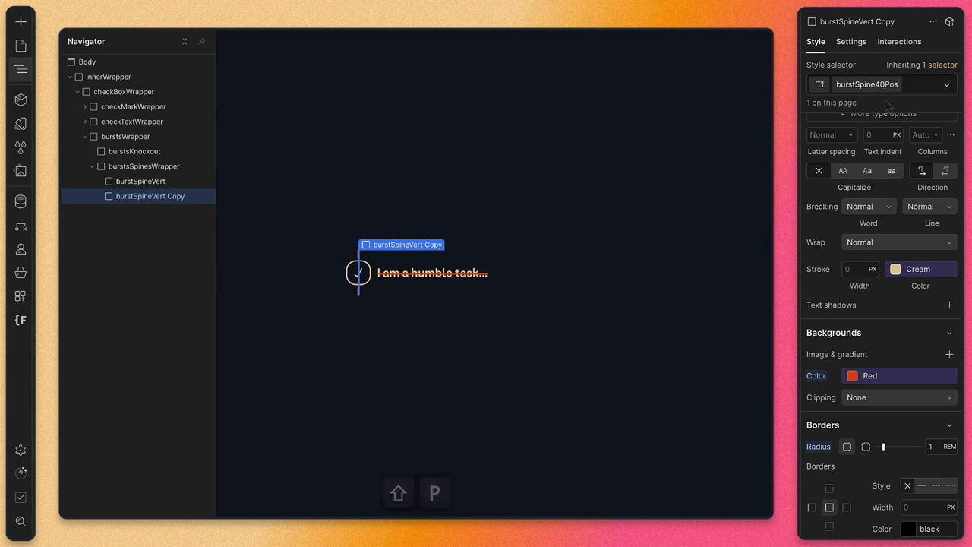
key("Return")
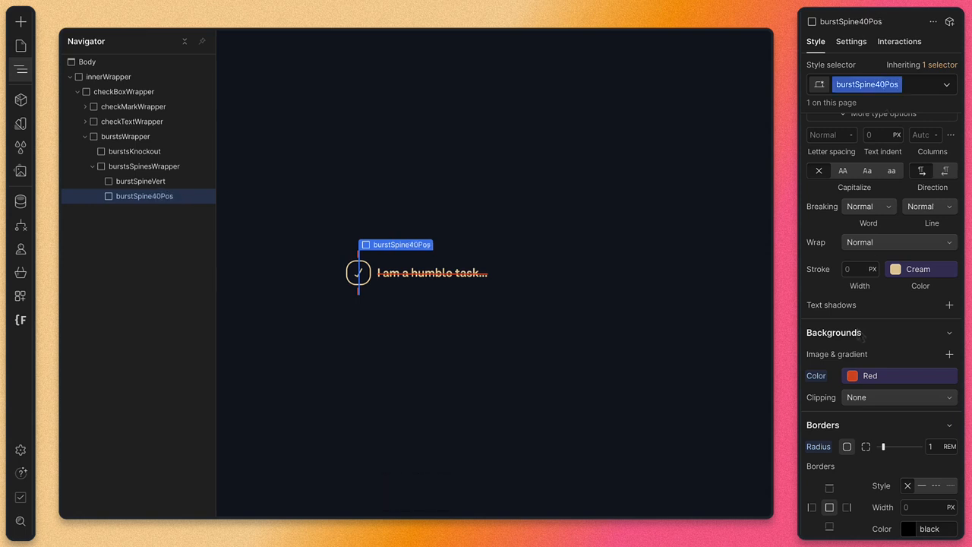
Add a Rotate transform of 40 degrees around the Z axis to burstSpine40Pos.
scroll(898, 429, "down", 4)
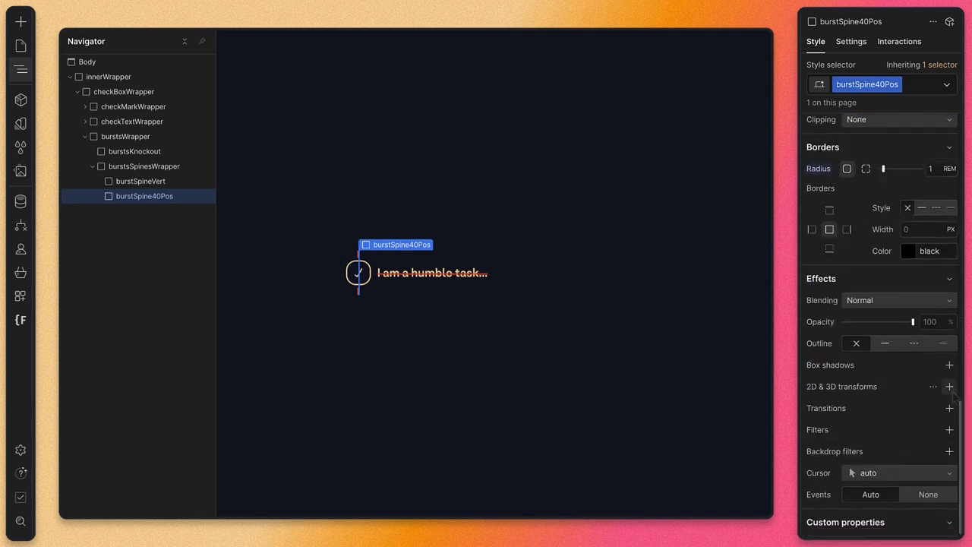
left_click(949, 387)
left_click(906, 431)
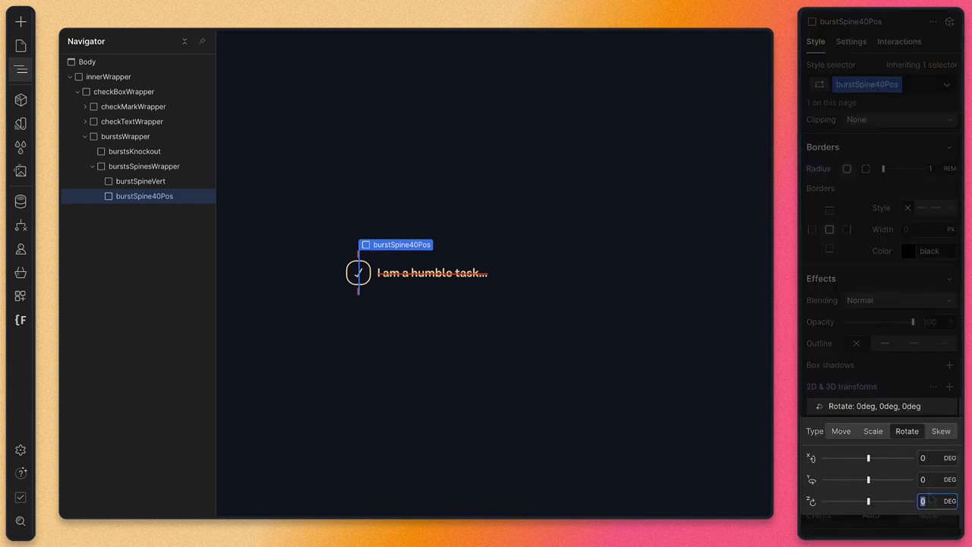
type("40")
key("Return")
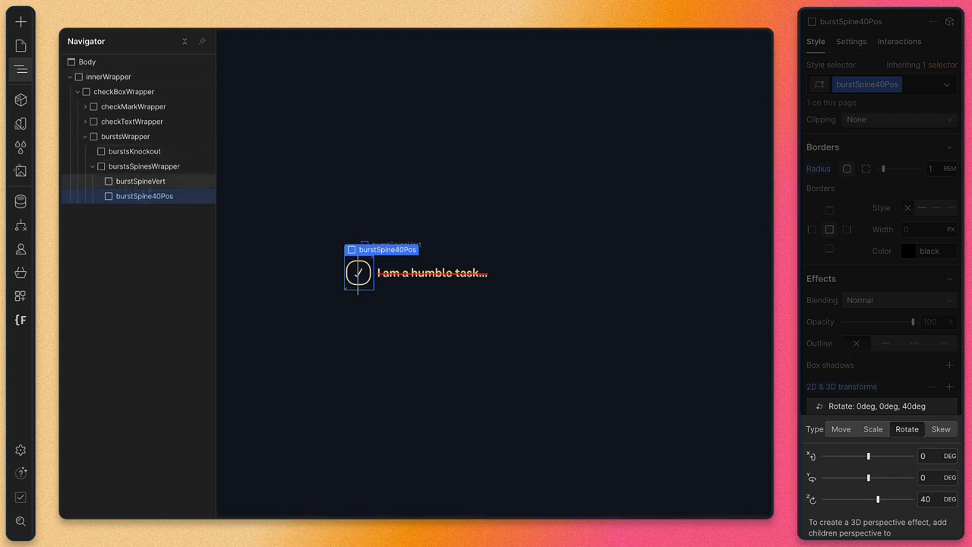
Duplicate the burstSpine40Pos element and duplicate the class on the lower copy.
left_click(147, 199)
key("super+d")
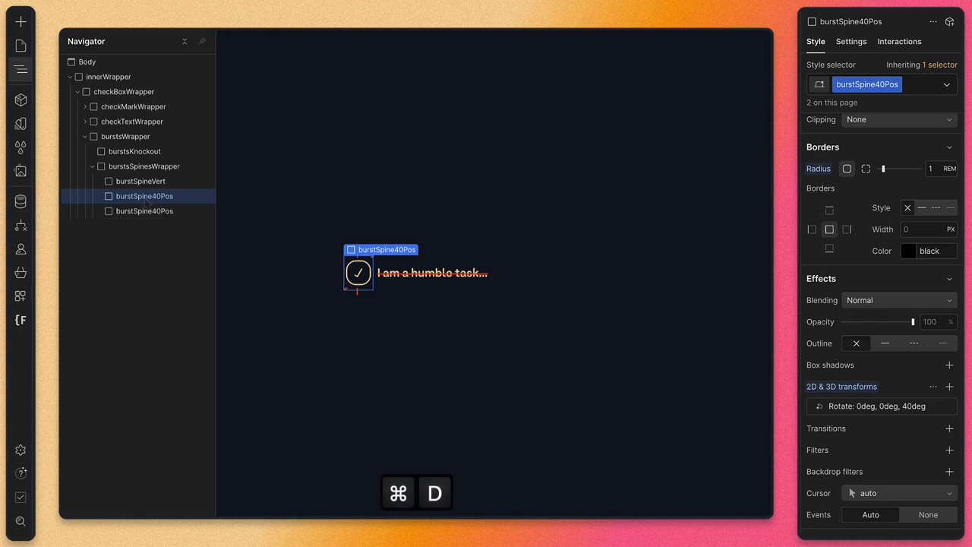
left_click(889, 84)
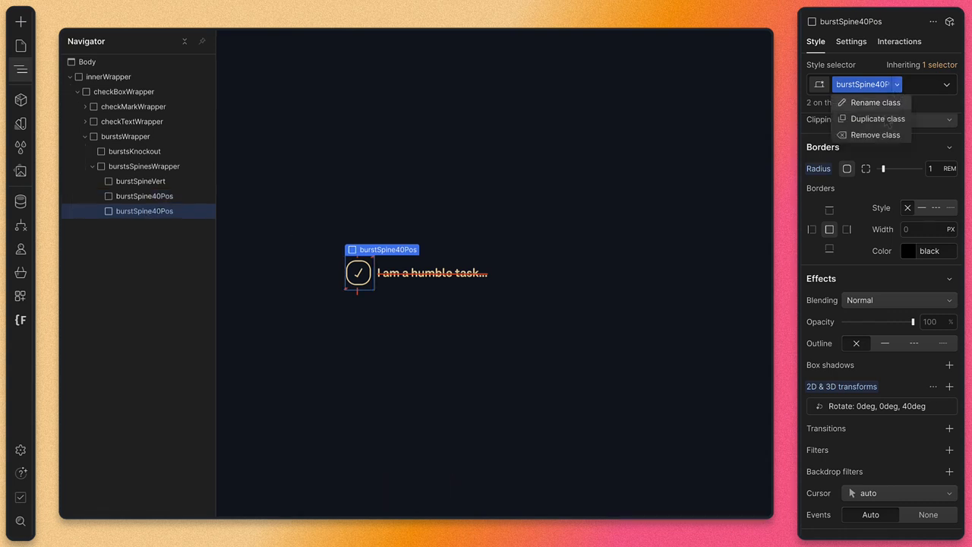
left_click(885, 118)
Rename the copied class to burstSpine40Neg and set its Z rotation to -40 degrees.
key("Left")
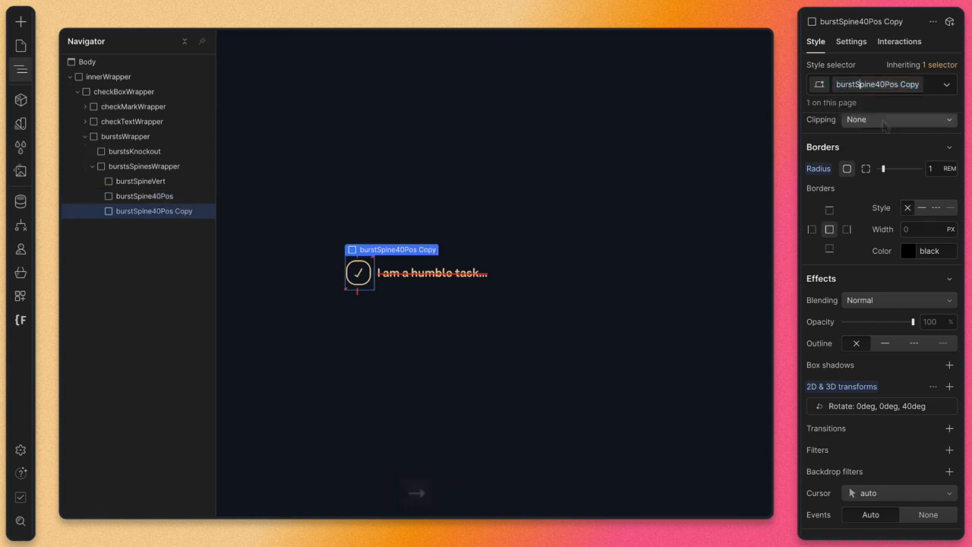
key("Right")
key("Right")
key("Right")
key("Right")
key("Right")
key("Right")
key("Right")
key("shift+Down")
type("N")
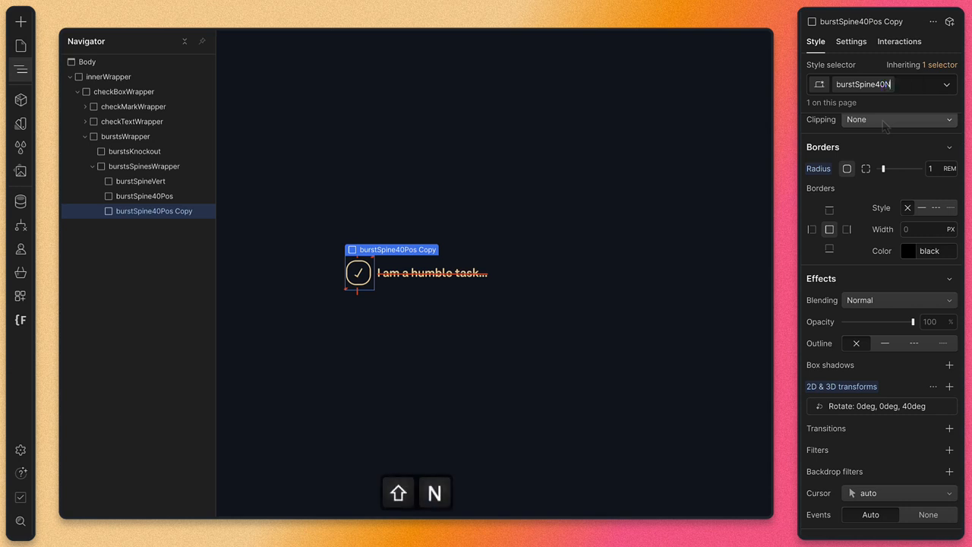
type("eg")
key("Return")
left_click(912, 416)
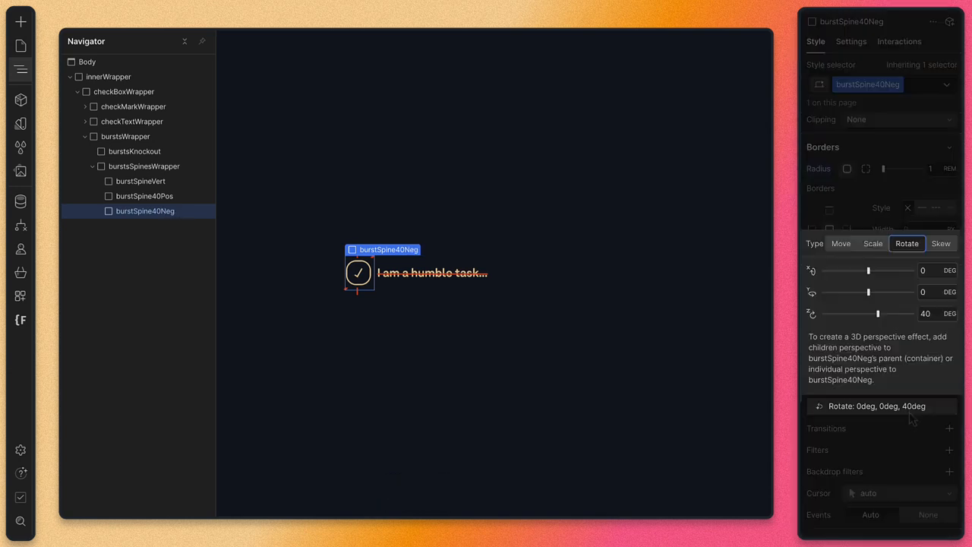
left_click(922, 314)
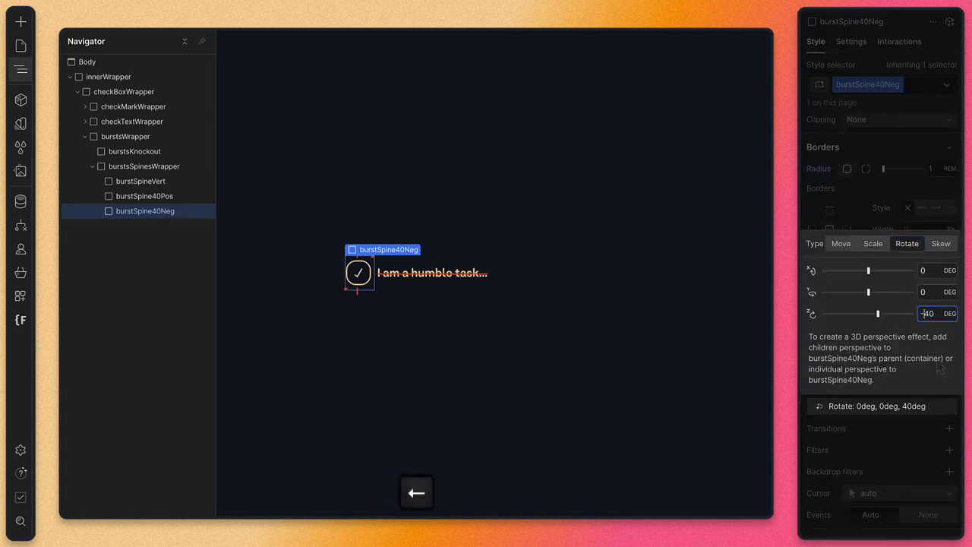
Set the position of both burstSpine40Pos and burstSpine40Neg to Absolute.
left_click(114, 196)
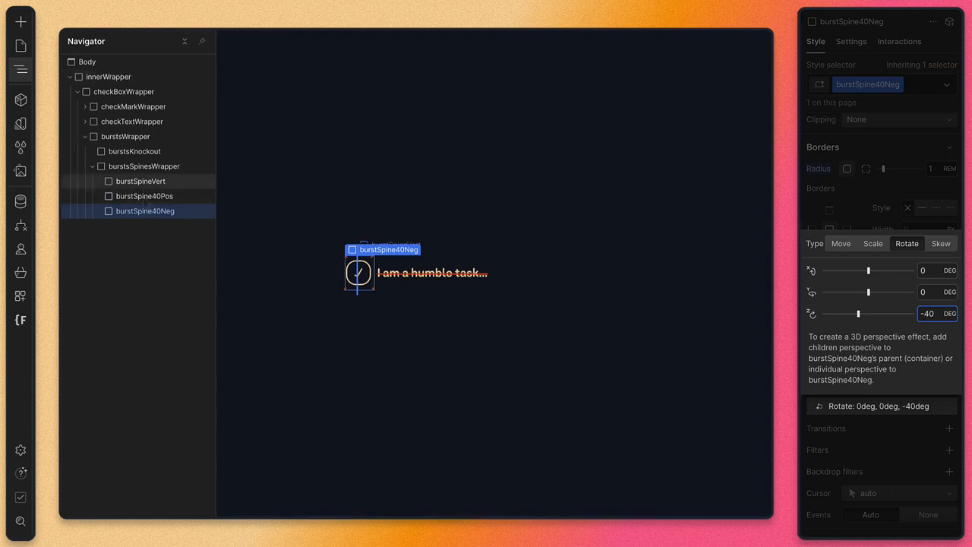
scroll(893, 296, "up", 3)
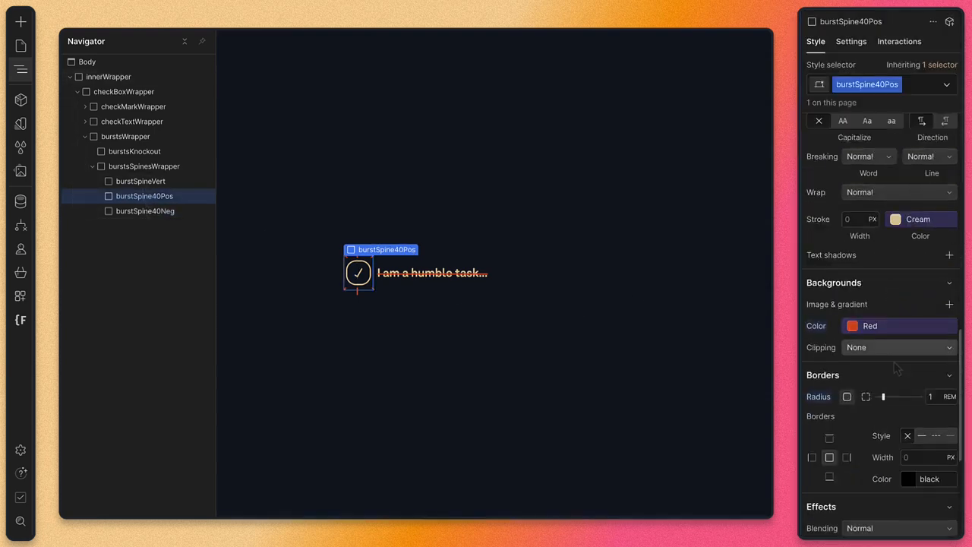
scroll(890, 357, "up", 4)
scroll(887, 366, "up", 3)
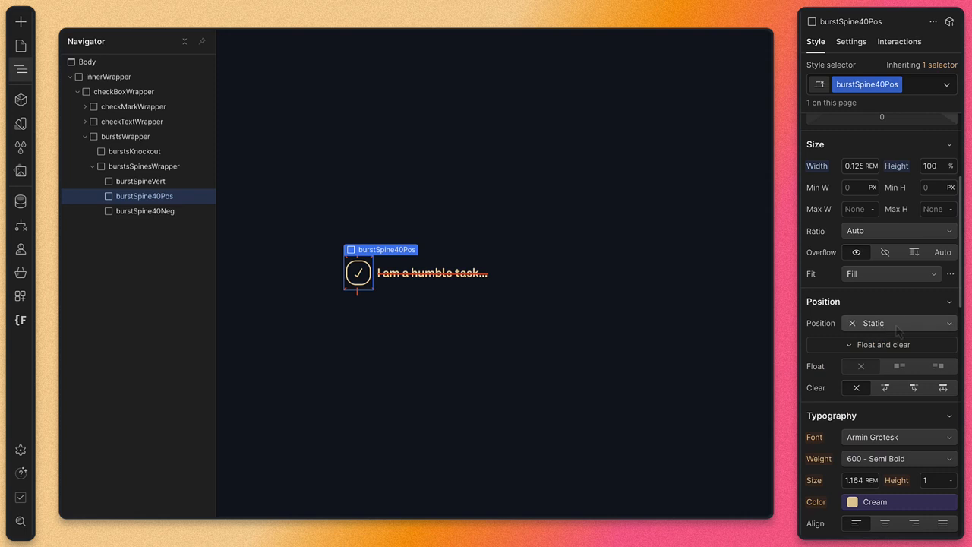
left_click(898, 323)
left_click(887, 352)
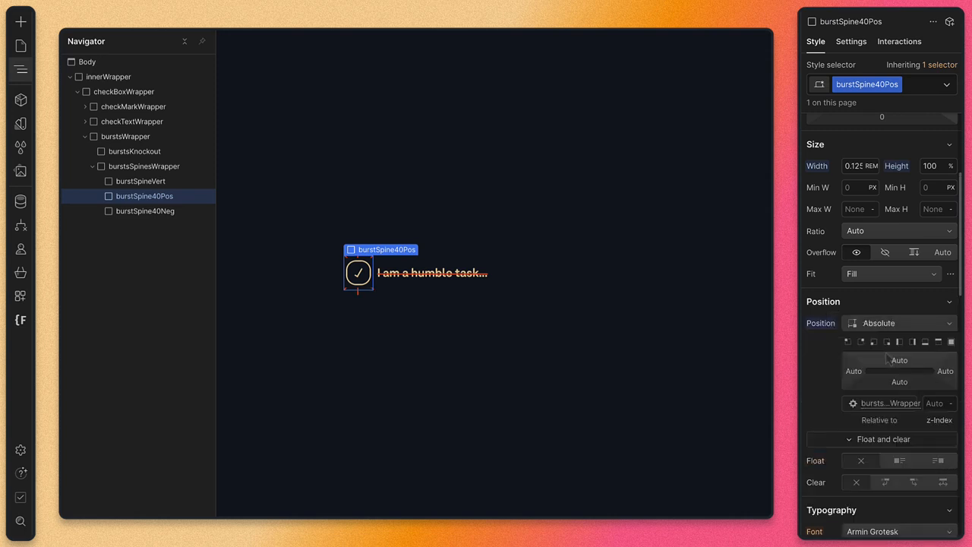
left_click(148, 212)
left_click(894, 324)
left_click(881, 354)
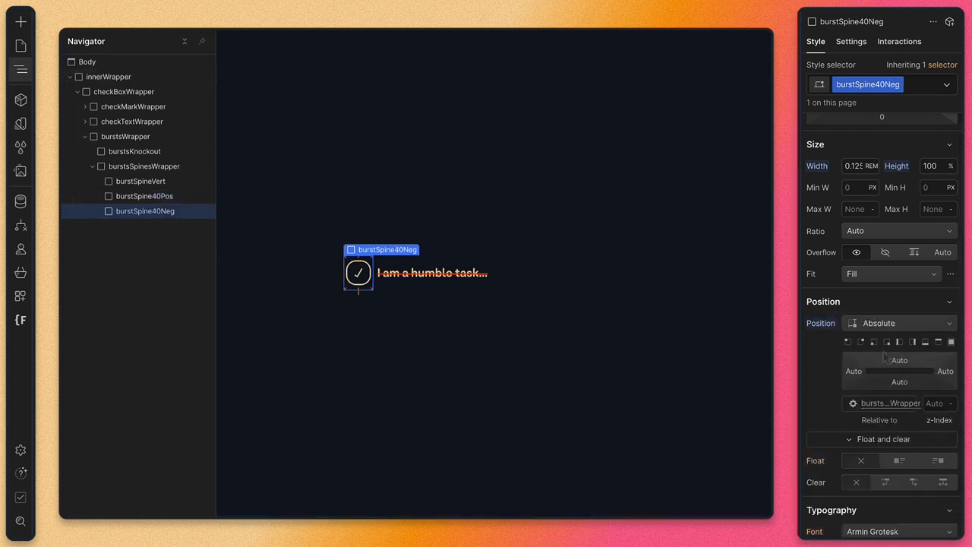
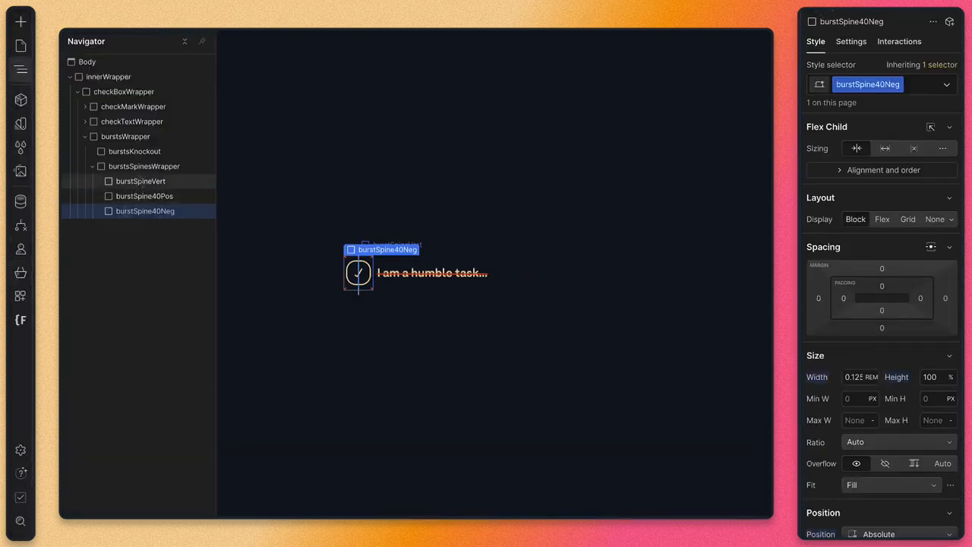
Give burstsKnockout a border radius of 0.75 rem.
left_click(134, 151)
scroll(876, 416, "down", 10)
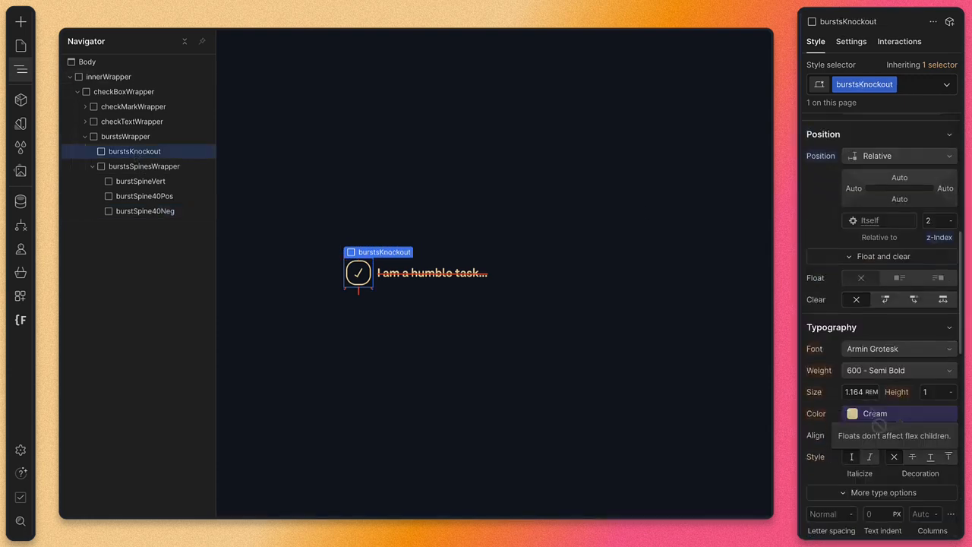
scroll(893, 456, "down", 4)
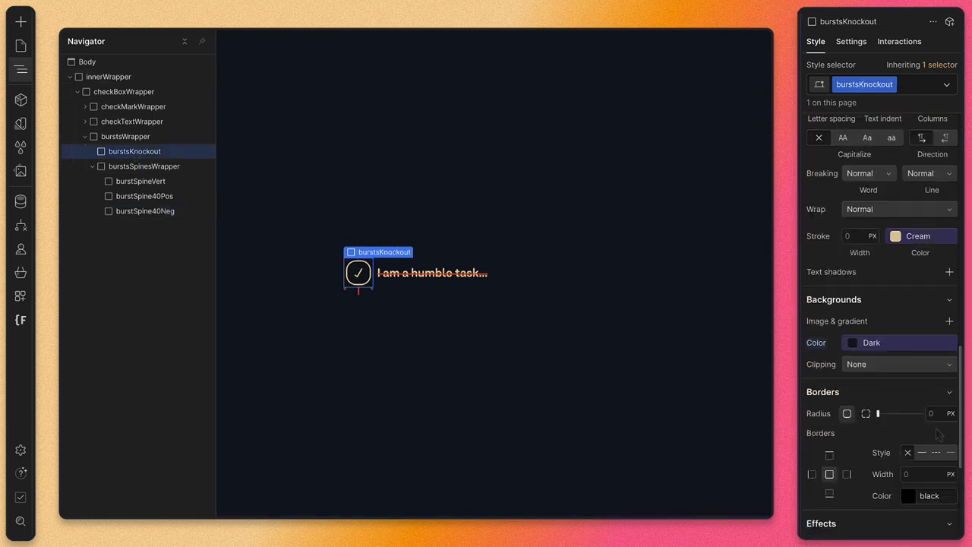
left_click(937, 413)
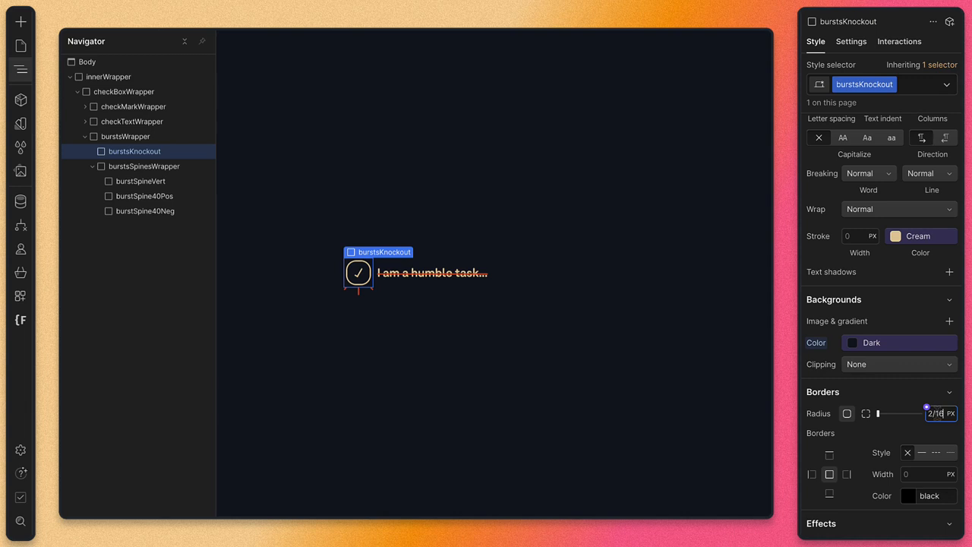
key("Return")
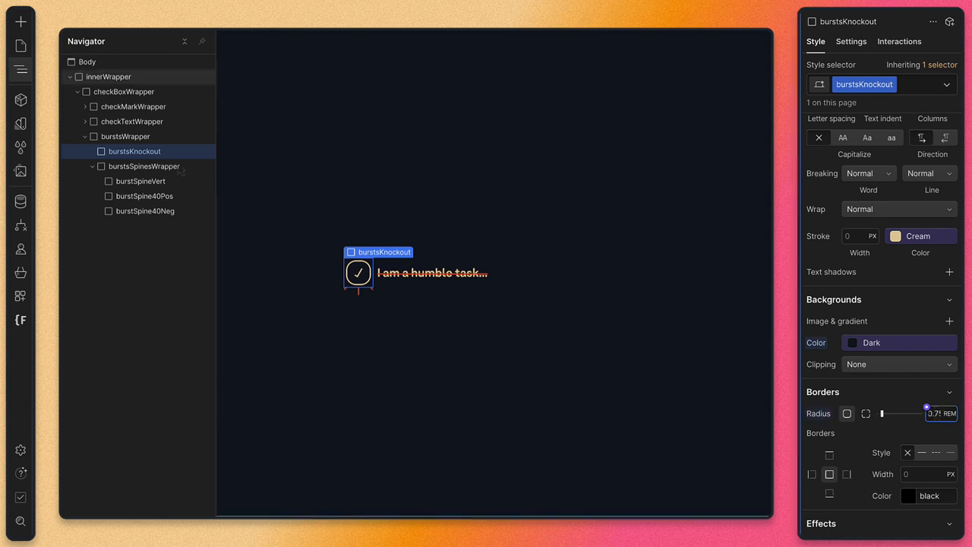
Set the height of both burstSpine40Pos and burstSpine40Neg to 110%.
left_click(143, 166)
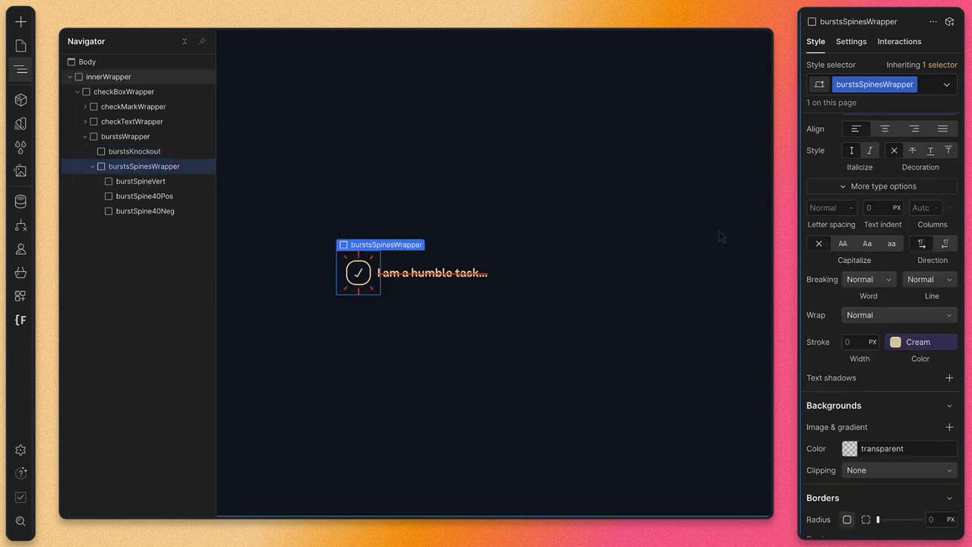
left_click(144, 196)
scroll(860, 301, "up", 10)
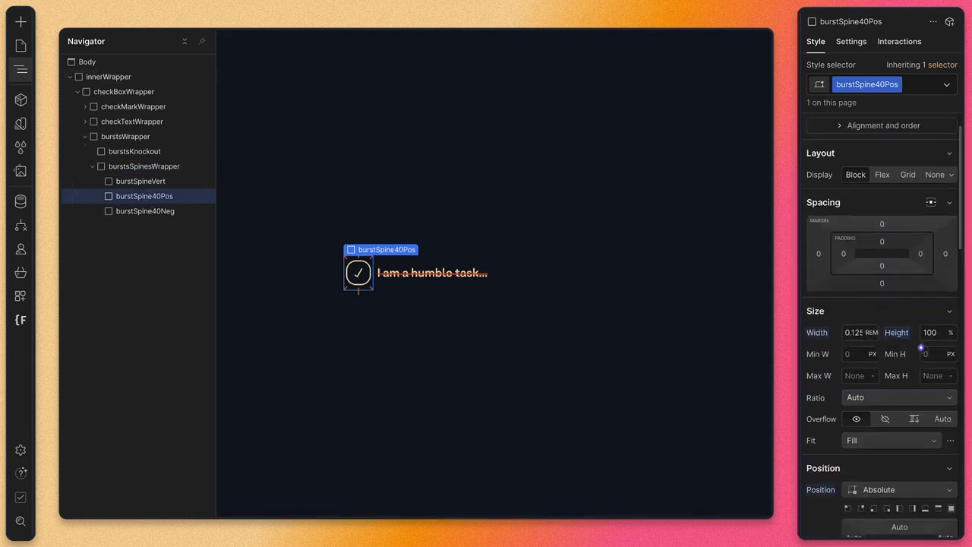
left_click(922, 328)
type("110")
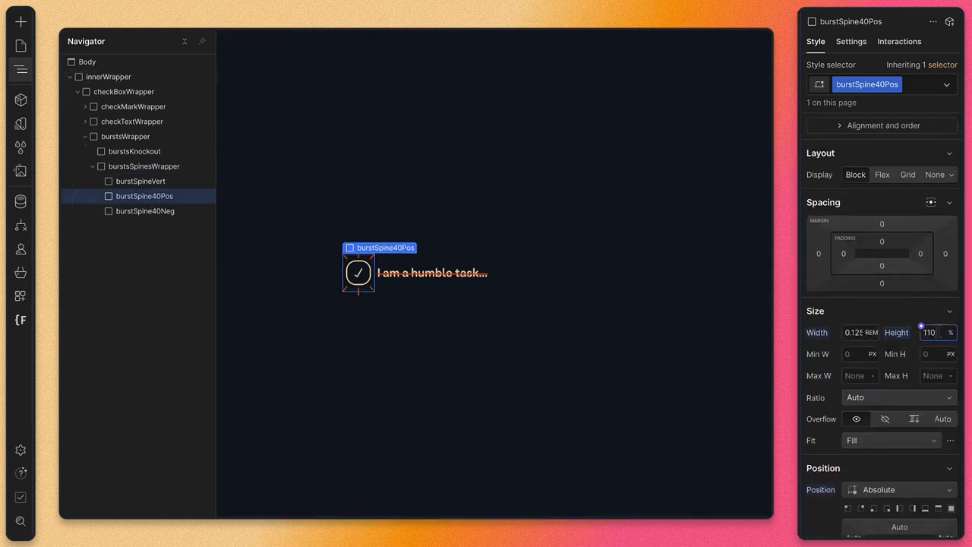
left_click(145, 211)
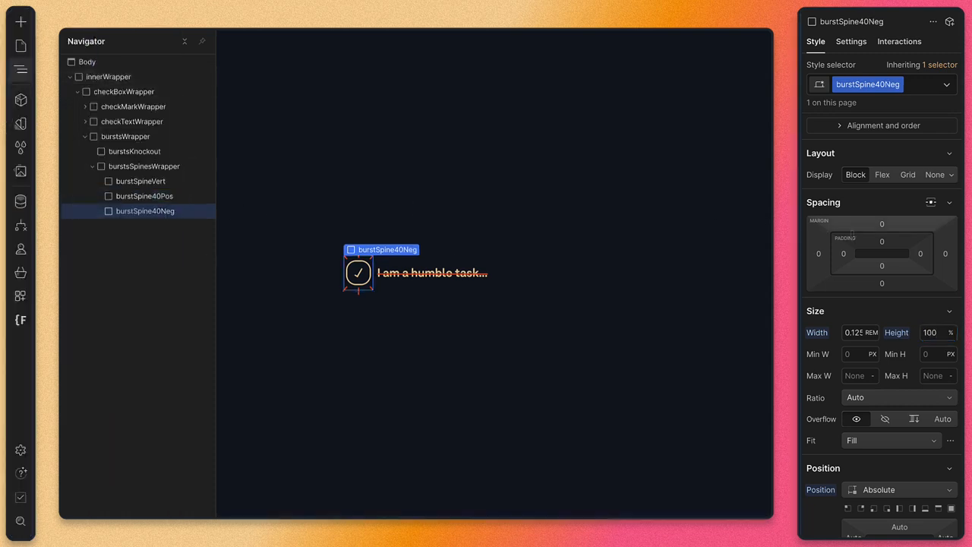
left_click(921, 327)
type("110")
key("Return")
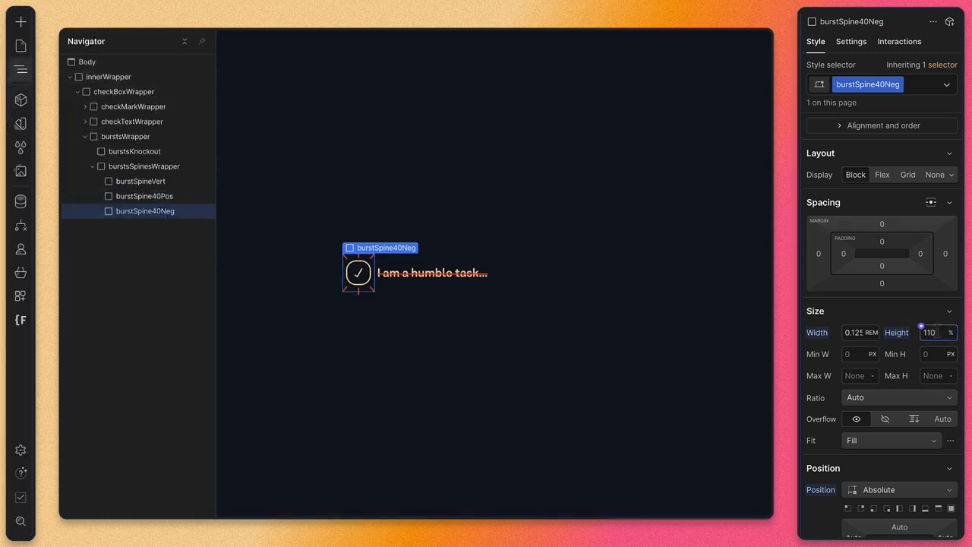
Preview the checkbox with its burst spines, and inspect the individual spine elements and burstsKnockout.
key("ctrl+shift+p")
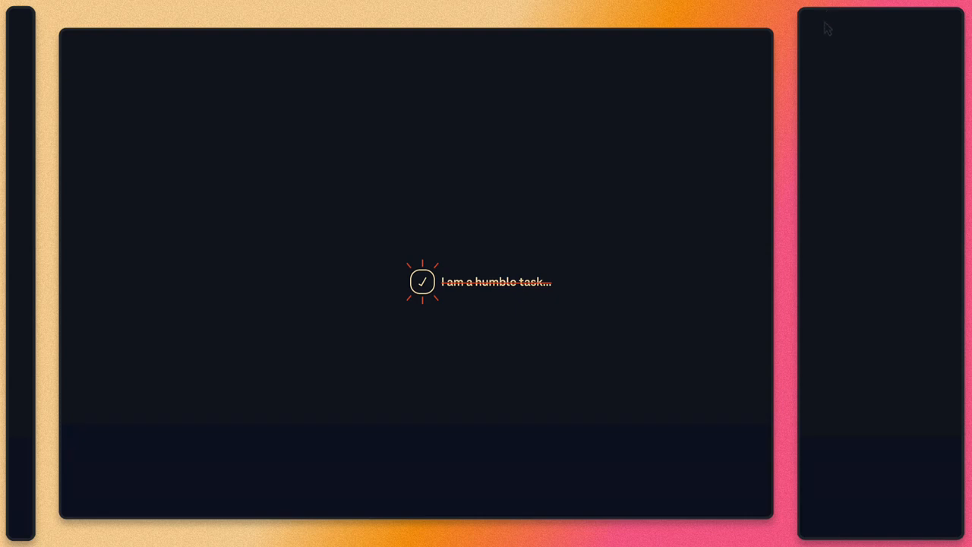
key("ctrl+shift+p")
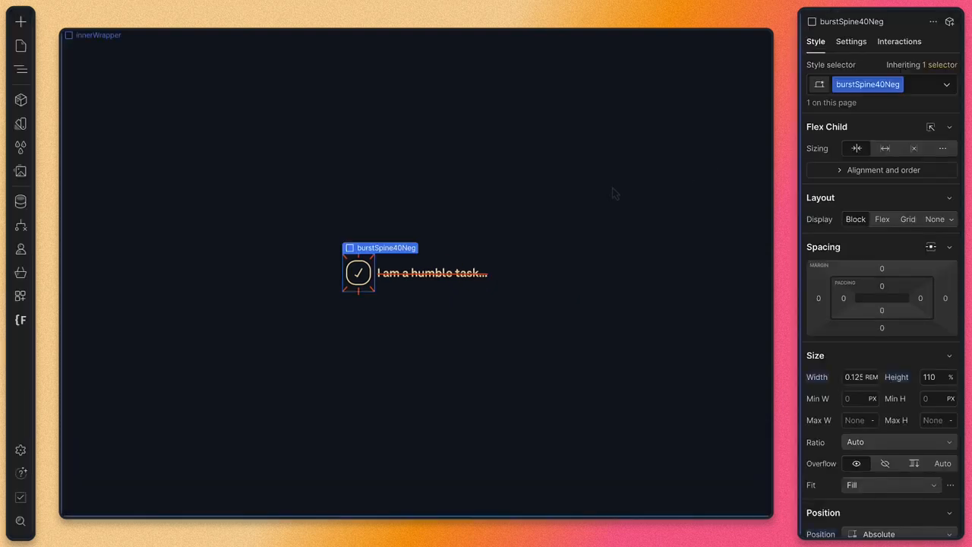
key("z")
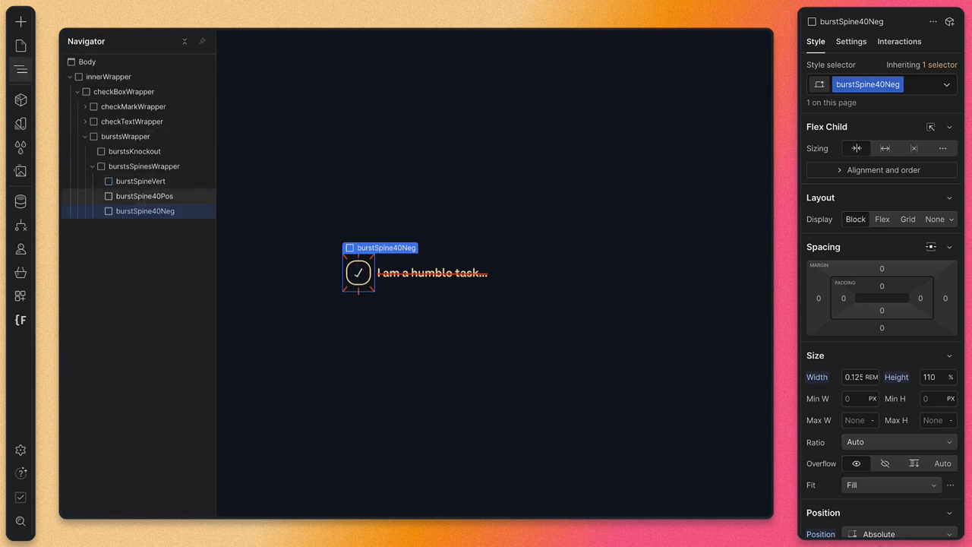
left_click(144, 196)
left_click(145, 211)
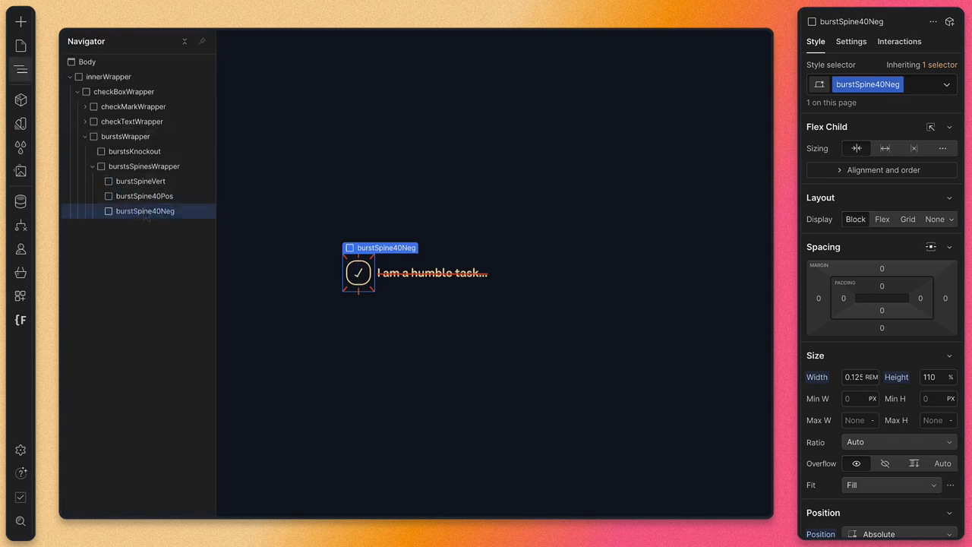
left_click(140, 182)
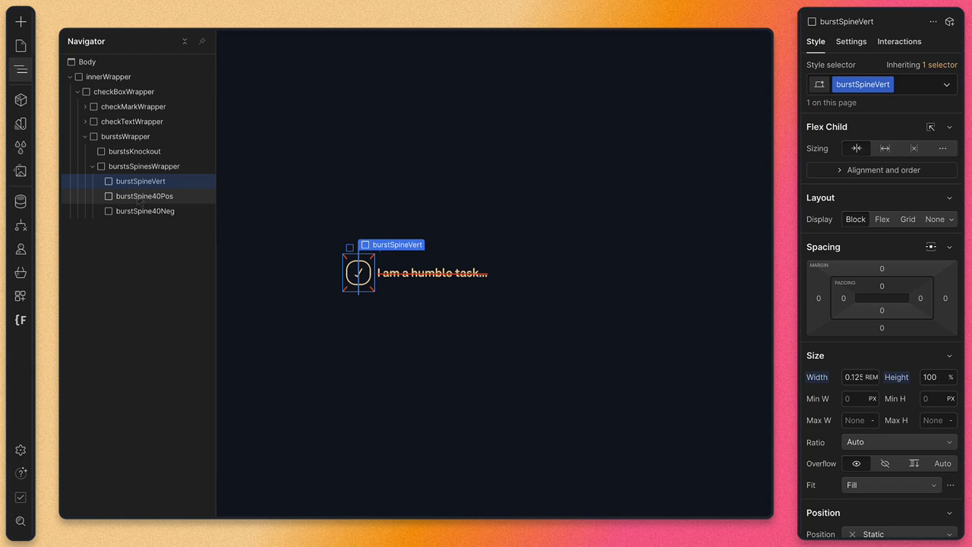
left_click(141, 215)
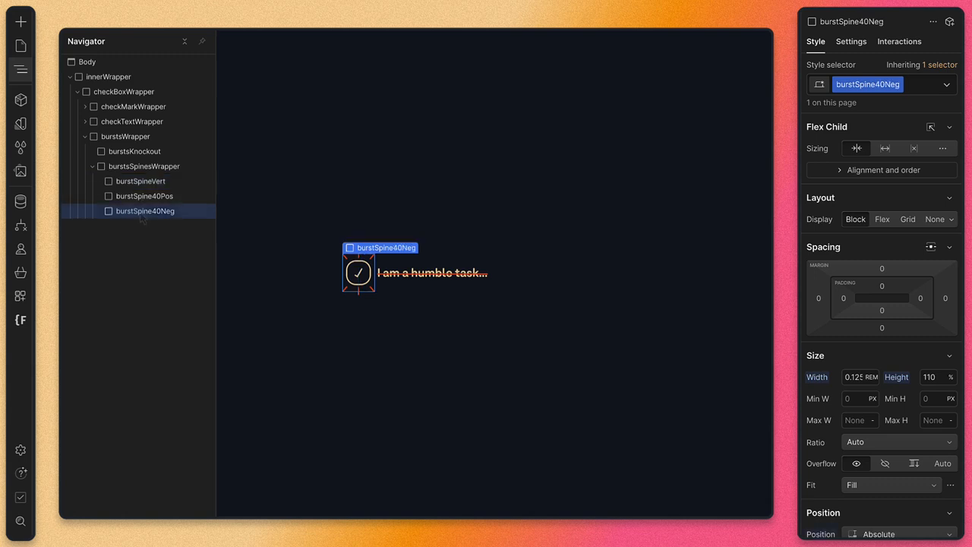
left_click(368, 291)
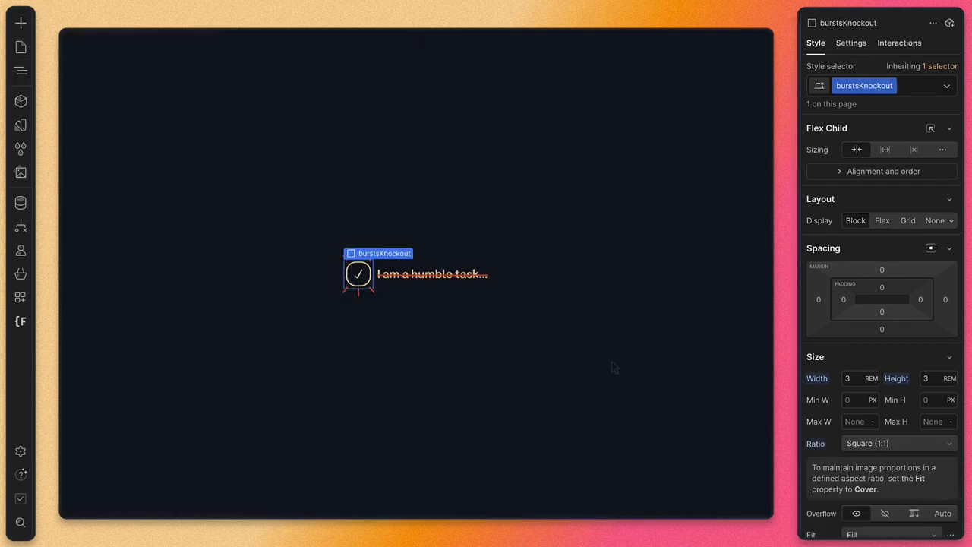
Duplicate burstSpineVert and duplicate the copy's class as burstSpineHoriz.
left_click(361, 301)
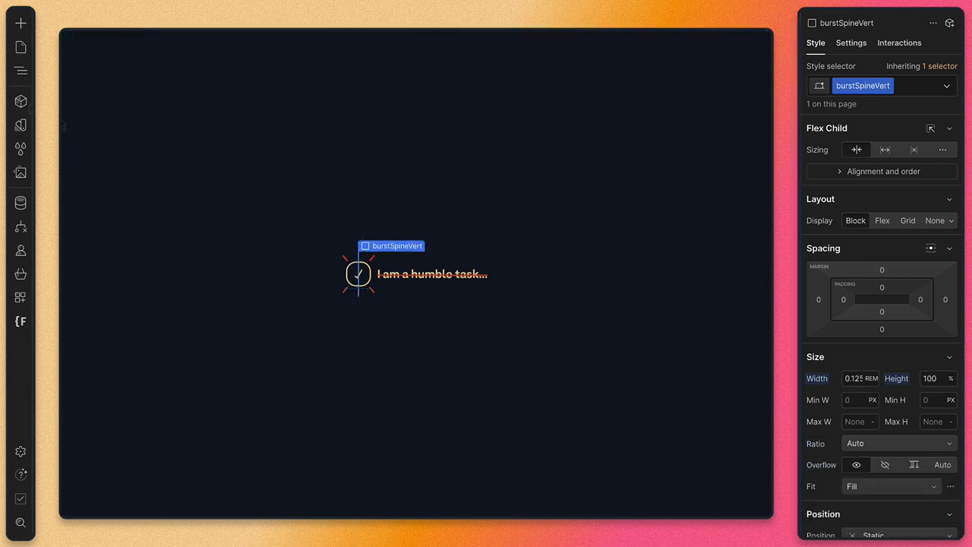
key("z")
key("ctrl+d")
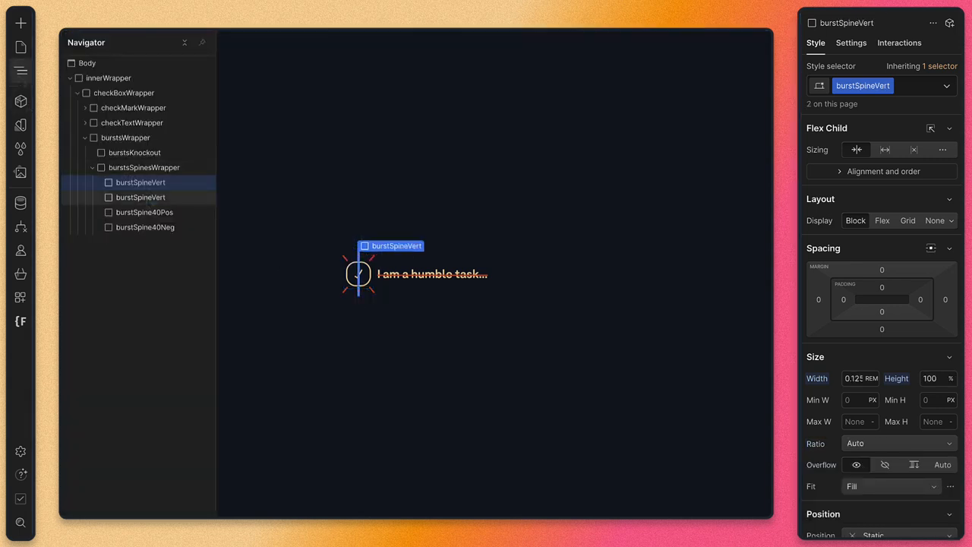
left_click(889, 86)
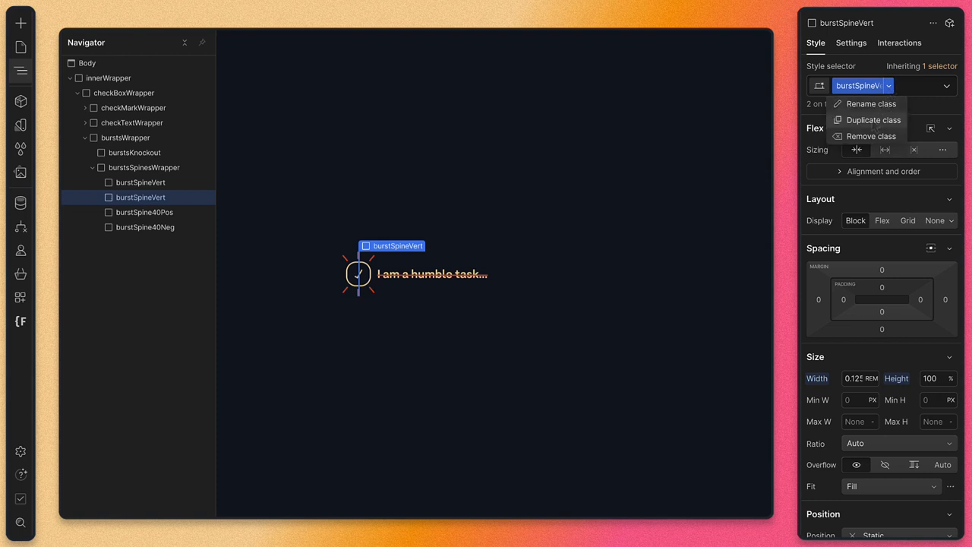
left_click(873, 120)
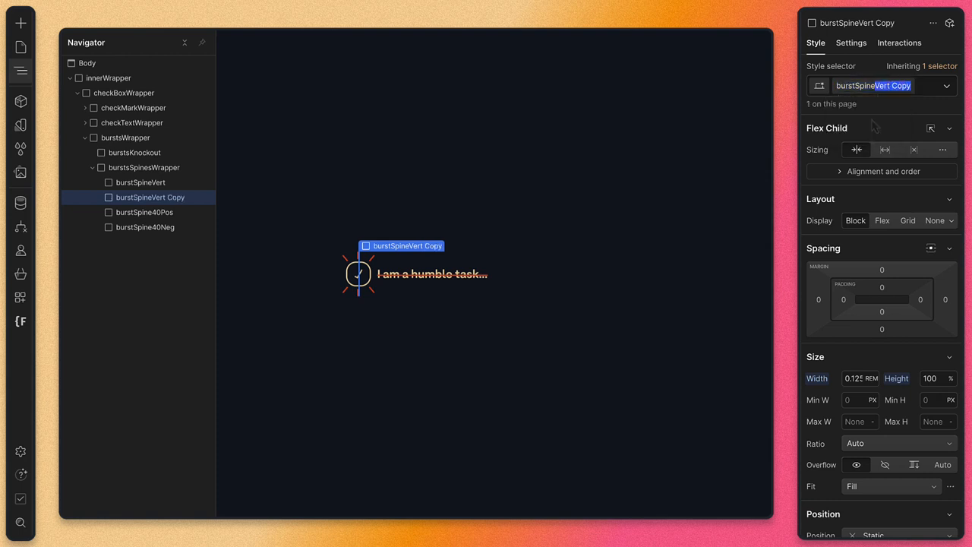
type("Horiz")
key("Return")
Add a Rotate transform of 90 degrees around the Z axis to burstSpineHoriz.
scroll(870, 358, "down", 12)
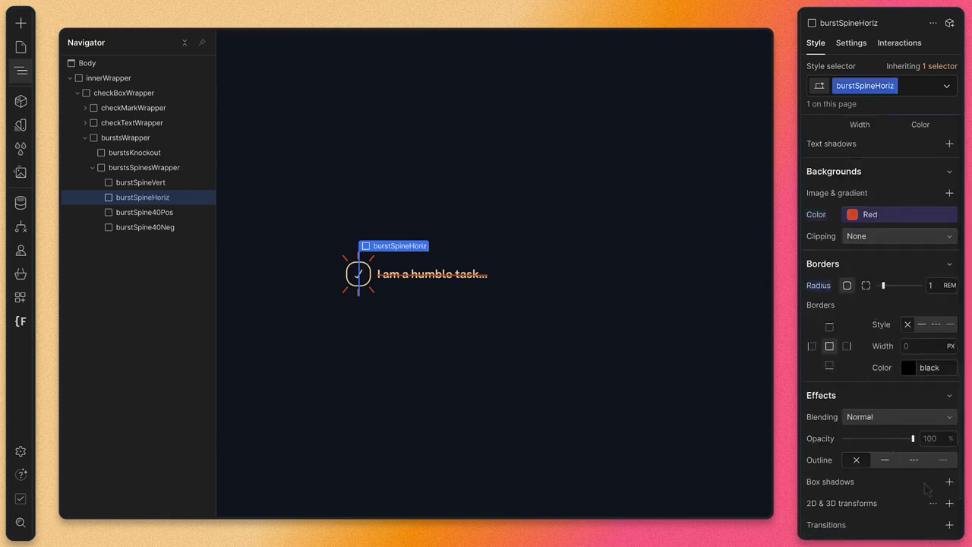
scroll(940, 508, "down", 3)
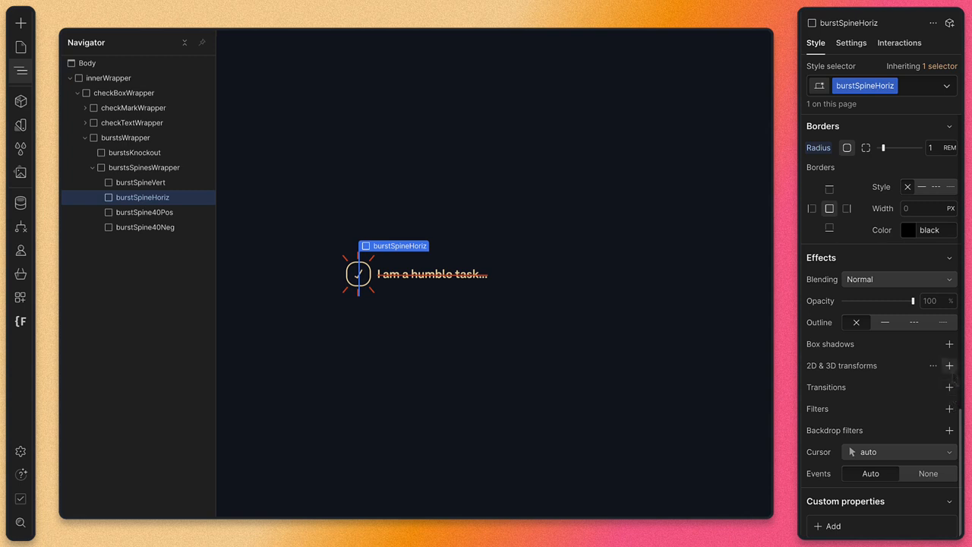
left_click(949, 365)
left_click(920, 414)
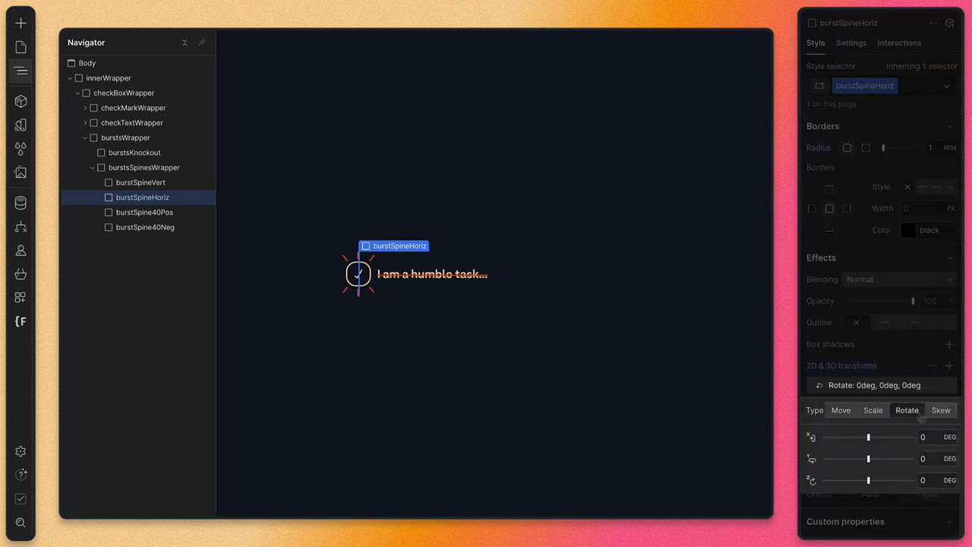
left_click(933, 479)
type("90")
key("Return")
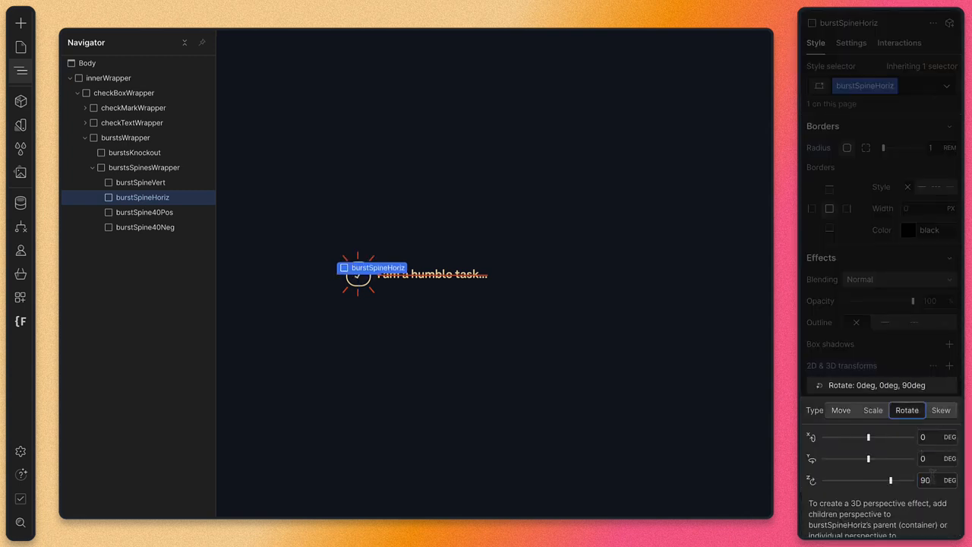
left_click(891, 168)
Set the position of burstSpineHoriz to Absolute.
scroll(885, 304, "up", 10)
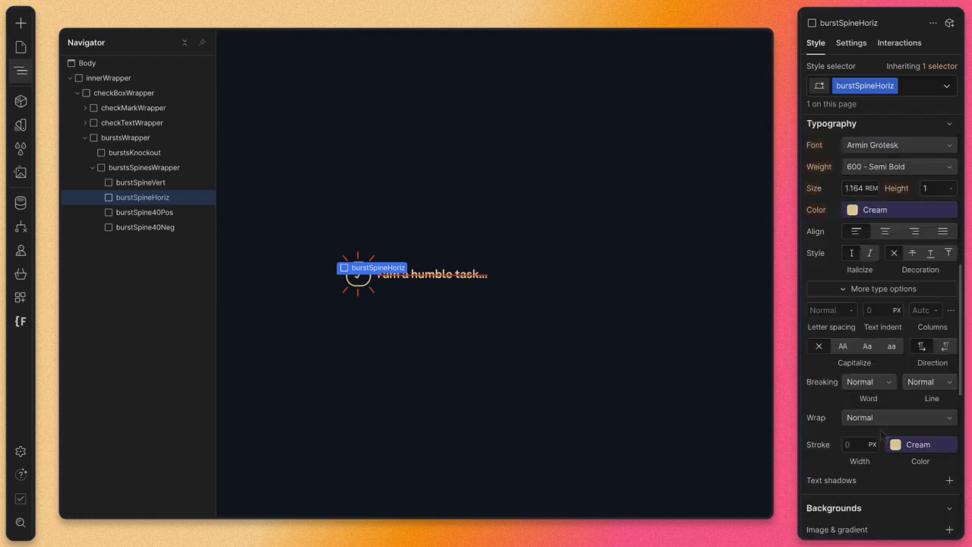
left_click(891, 335)
left_click(885, 369)
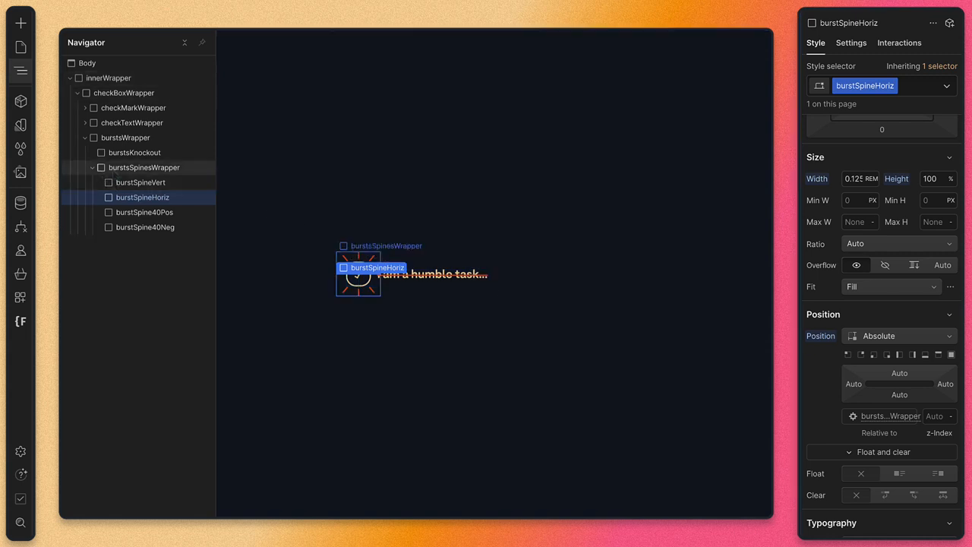
Add a div block inside burstsSpinesWrapper and give it the new class dot01.
left_click(117, 173)
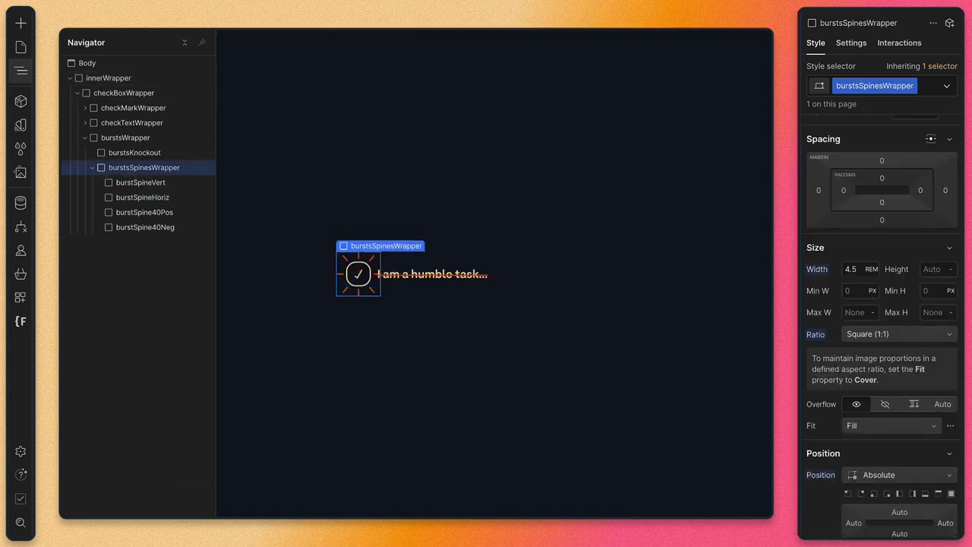
key("ctrl+d")
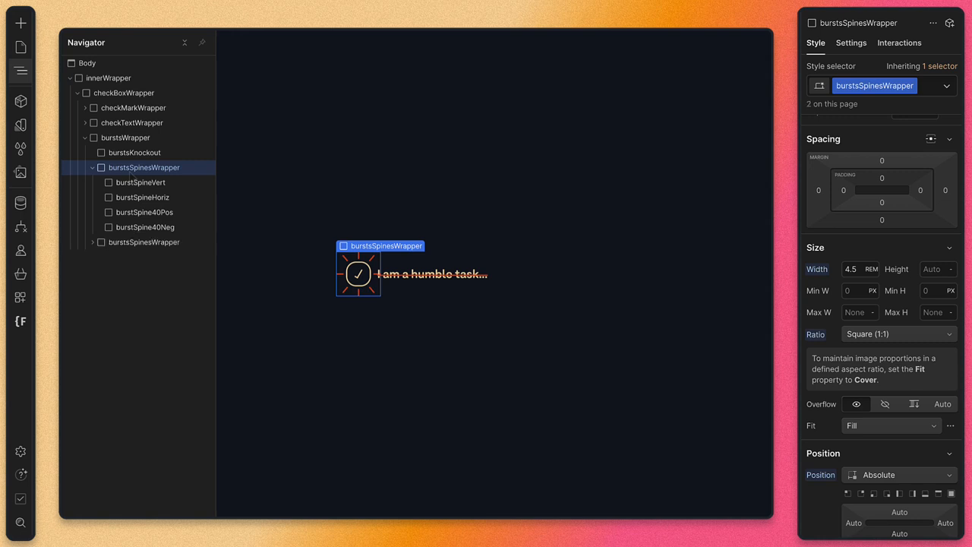
key("ctrl+z")
key("ctrl+e")
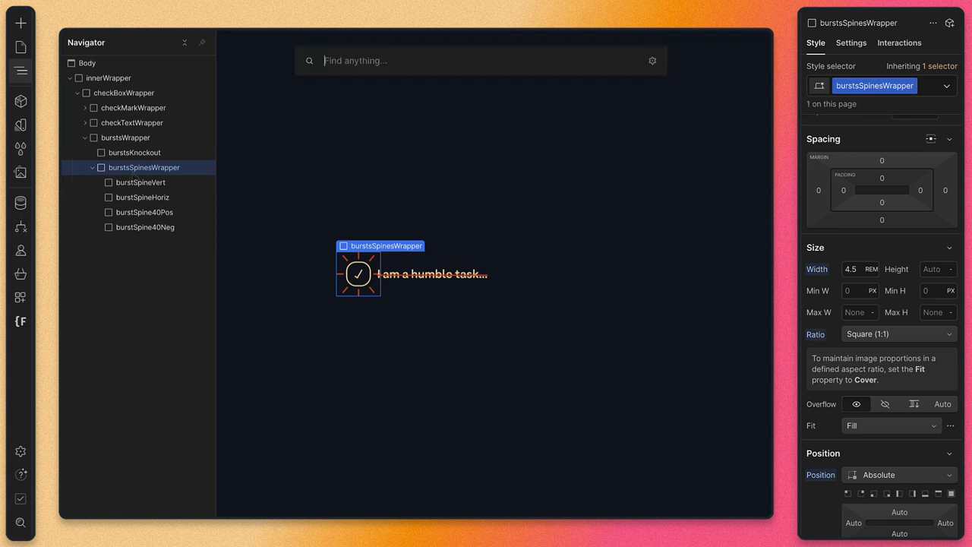
type("div")
key("Return")
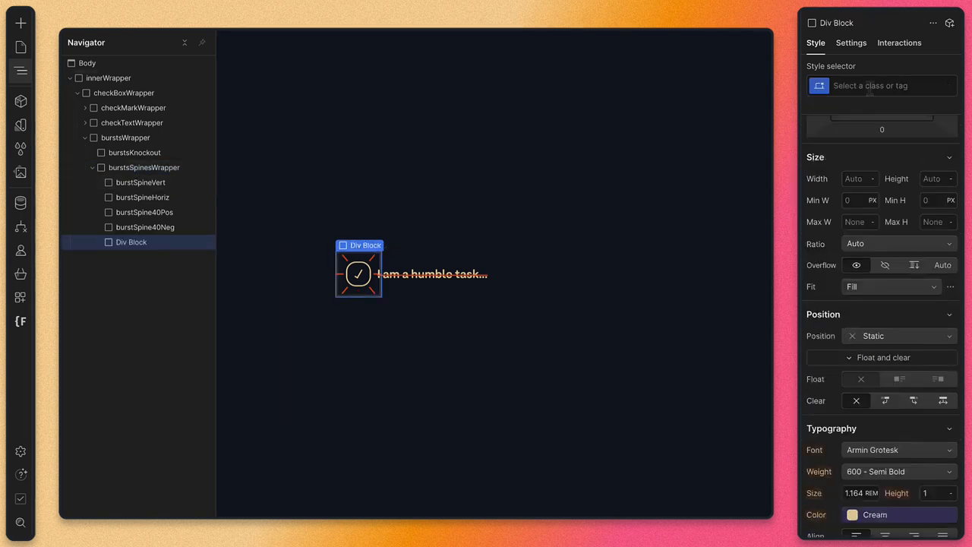
left_click(869, 85)
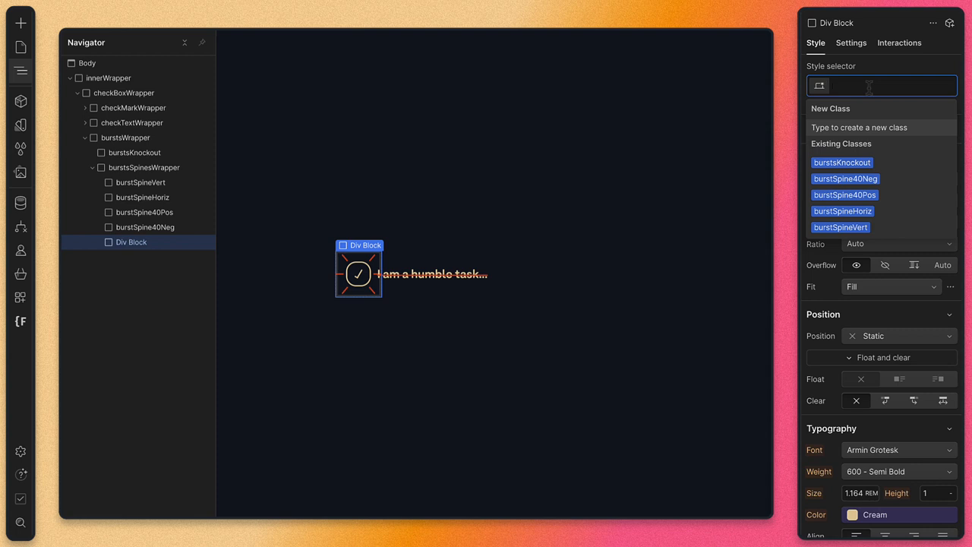
type("dot01")
key("Return")
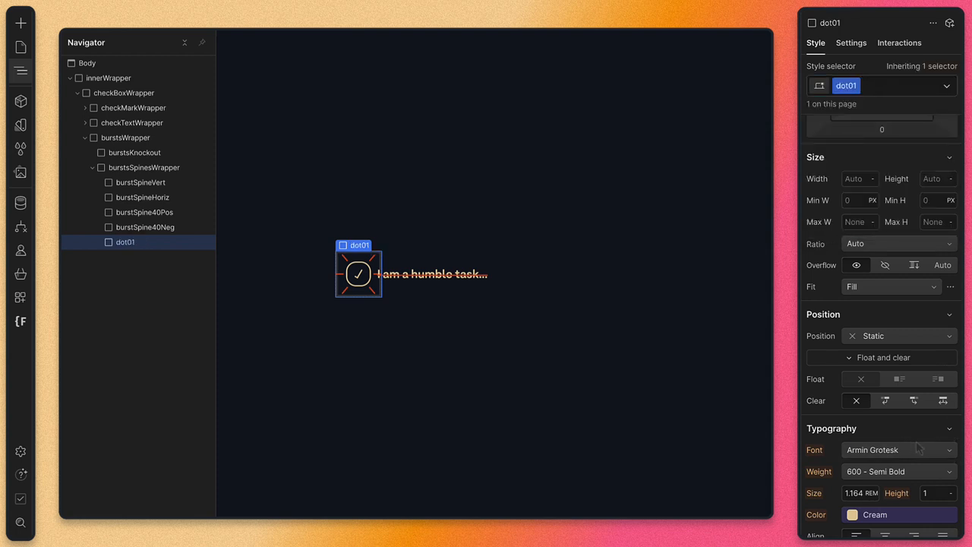
Set both the width and height of dot01 to 4/16 rem.
scroll(917, 448, "up", 3)
left_click(859, 341)
type("4")
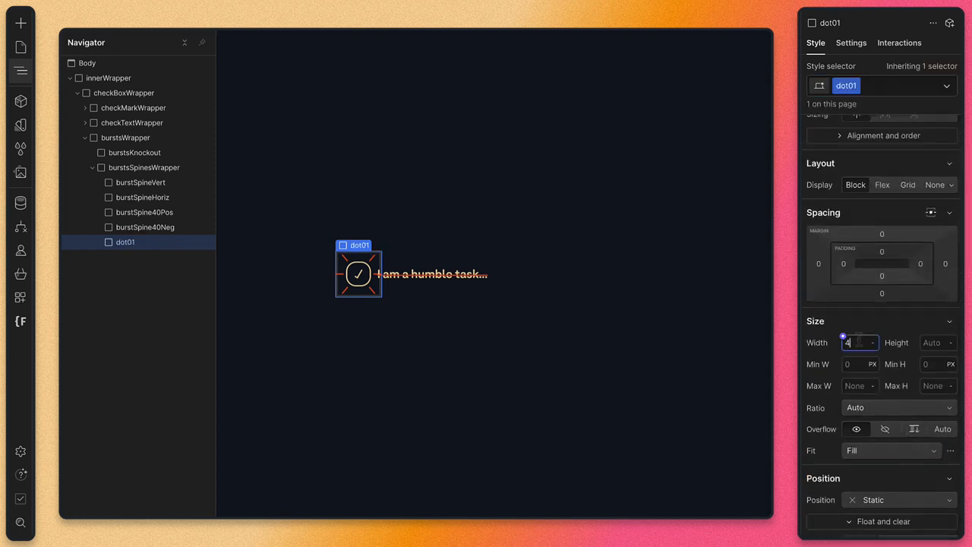
type("/16rem")
key("Return")
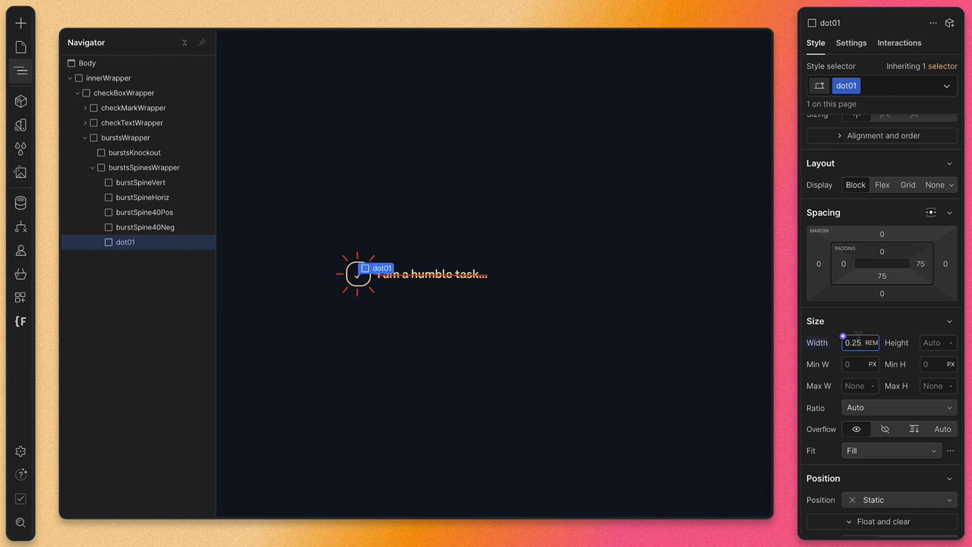
left_click(921, 337)
type("4/16rem")
key("Return")
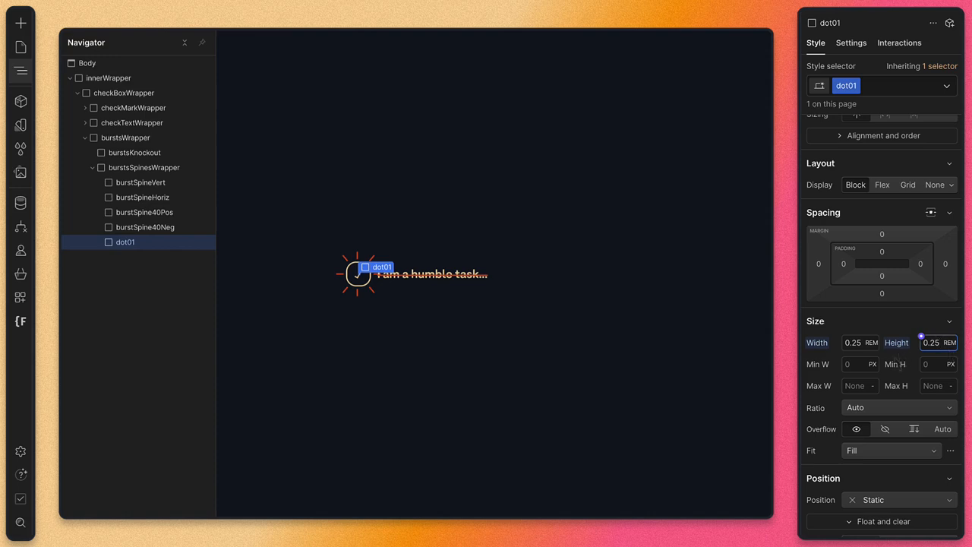
Give dot01 a Cream background color and a border radius of 1 rem.
scroll(897, 365, "down", 10)
scroll(850, 229, "down", 5)
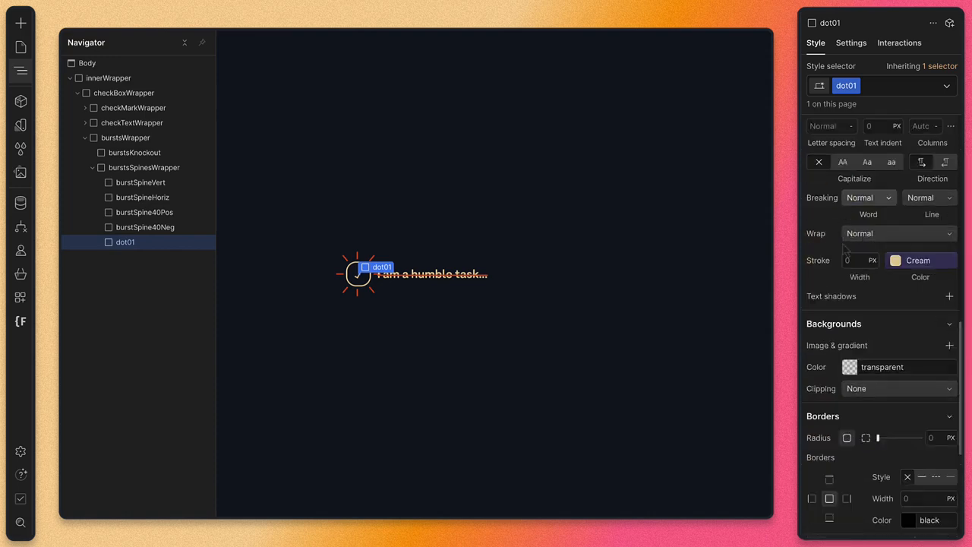
left_click(848, 151)
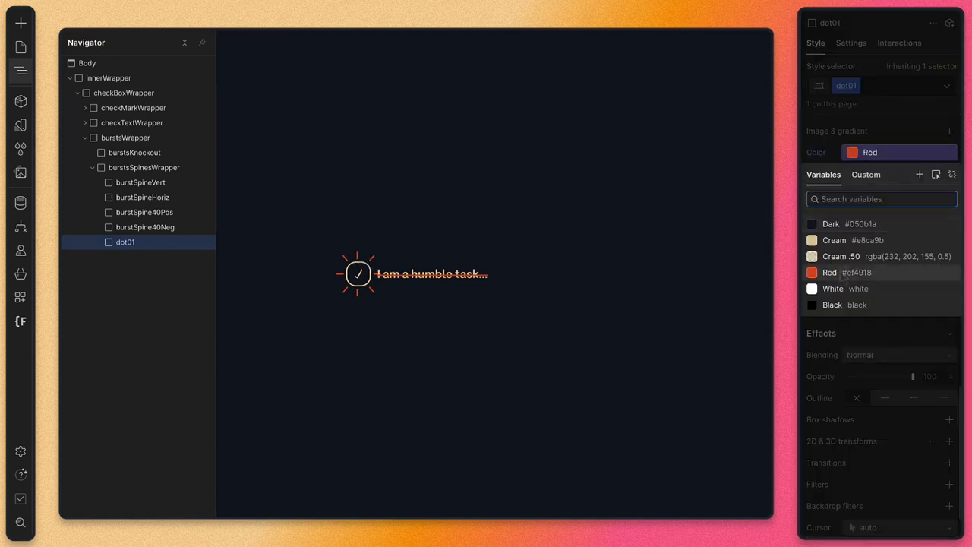
left_click(838, 243)
left_click(936, 223)
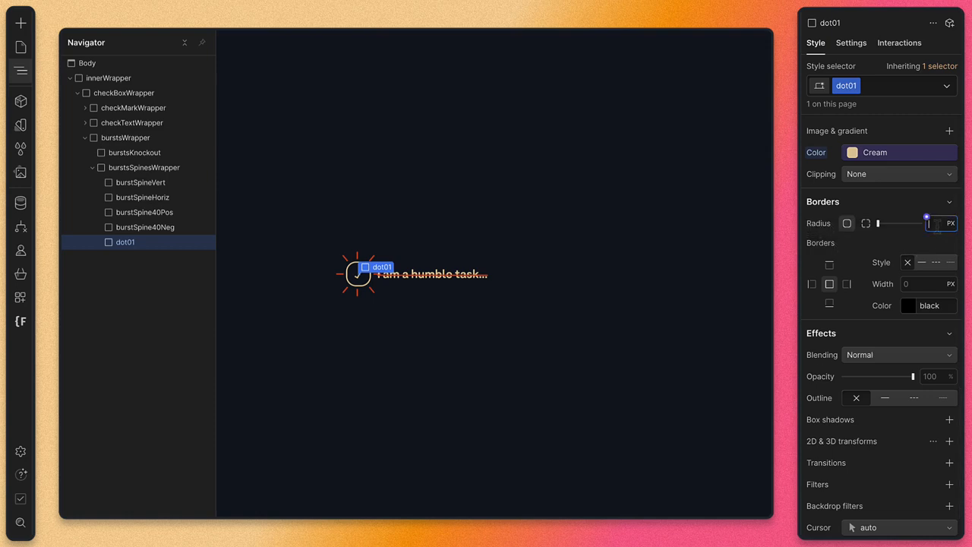
type("1rem")
key("Return")
Position dot01 absolutely from the top right of its wrapper, with offsets of -6% top and 26% right.
scroll(895, 296, "up", 10)
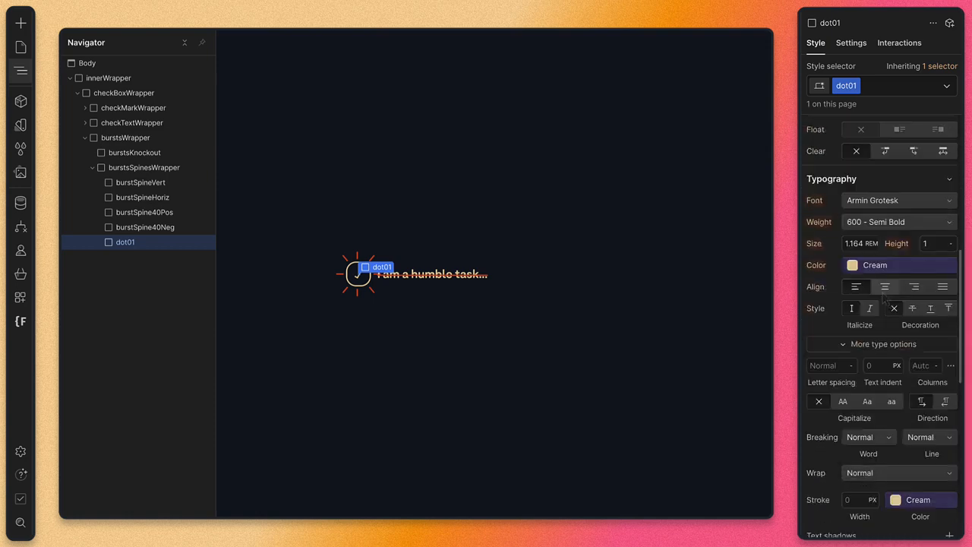
left_click(888, 285)
left_click(897, 313)
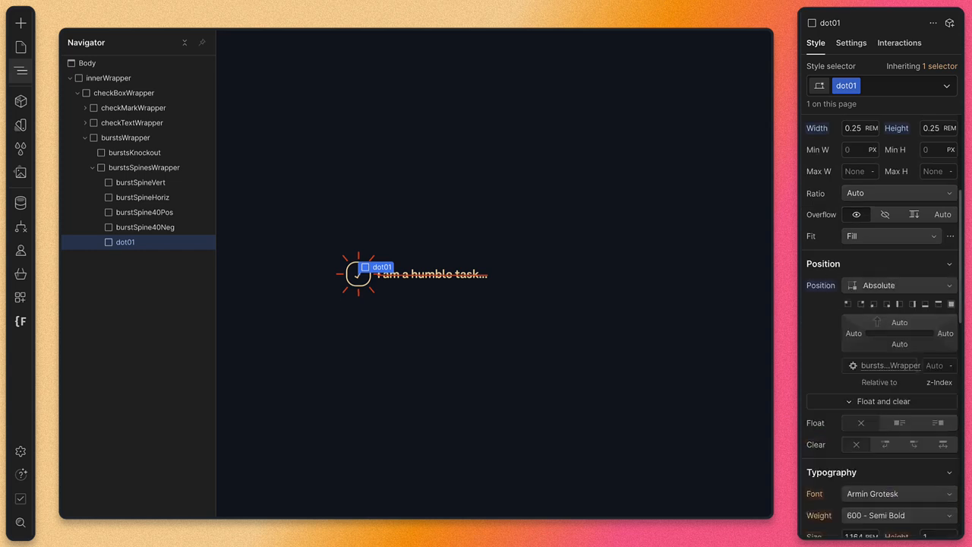
left_click(861, 304)
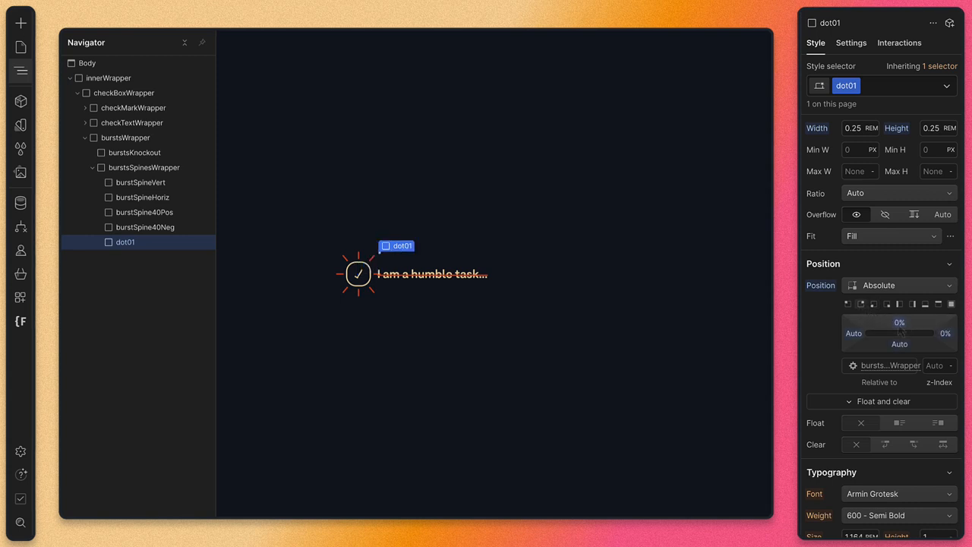
left_click_drag(899, 322, 922, 305)
Duplicate dot01, then duplicate the copy's class and name it dot02.
key("ctrl+d")
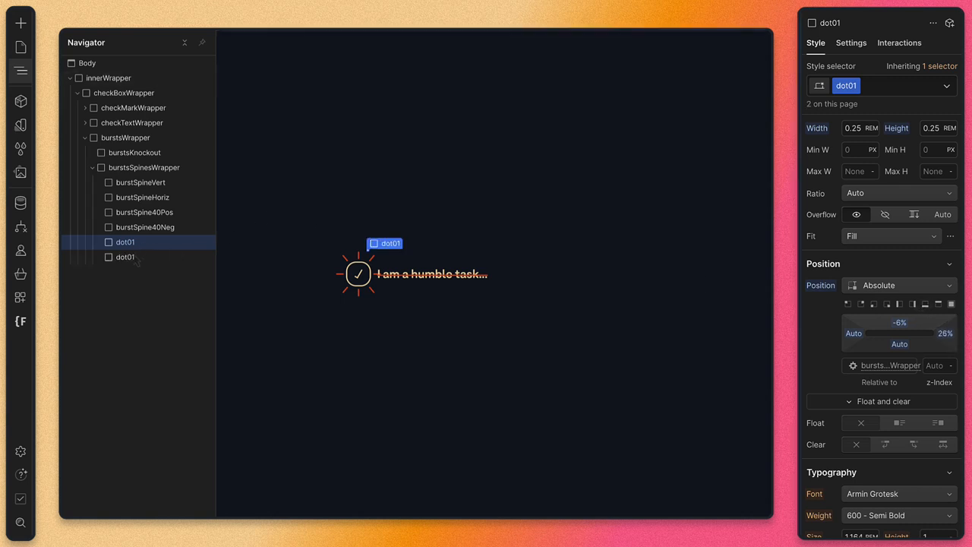
left_click(855, 86)
left_click(856, 120)
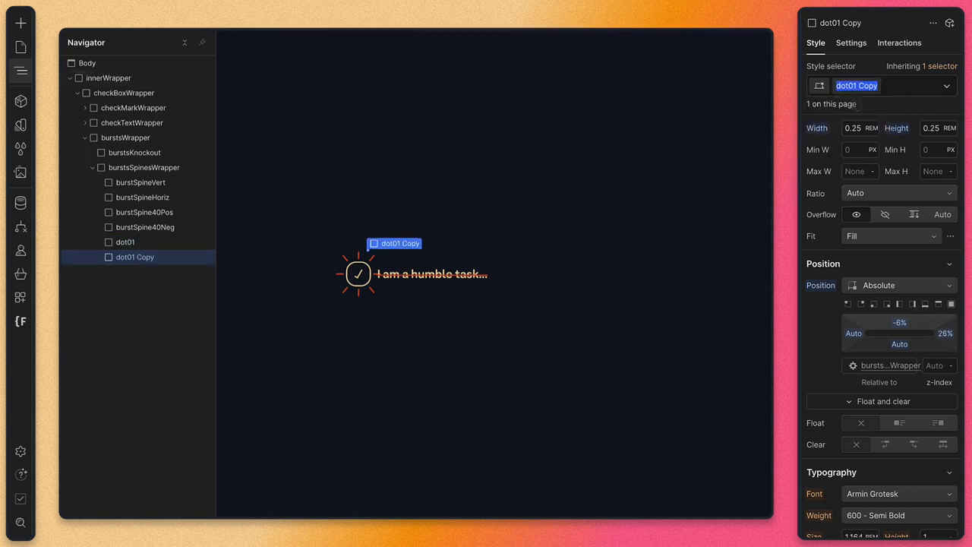
key("Right")
key("shift+Left")
type("2")
key("Return")
Change dot02's background color to the Red variable.
scroll(863, 461, "down", 7)
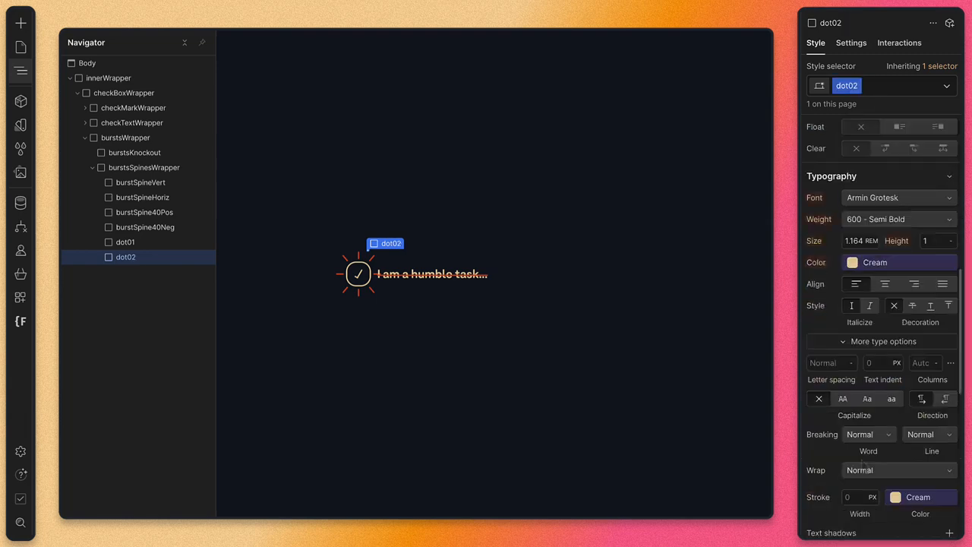
scroll(861, 458, "down", 5)
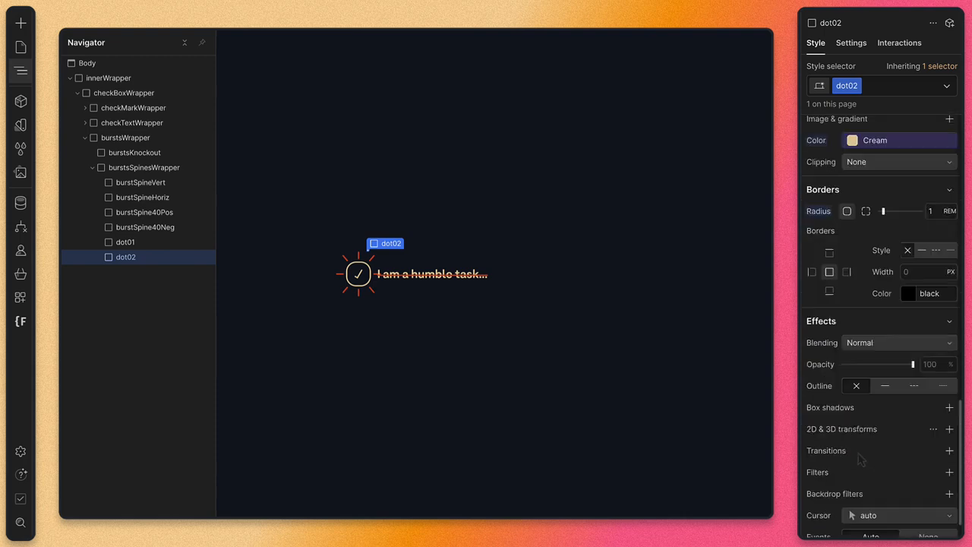
scroll(861, 453, "up", 5)
left_click(900, 232)
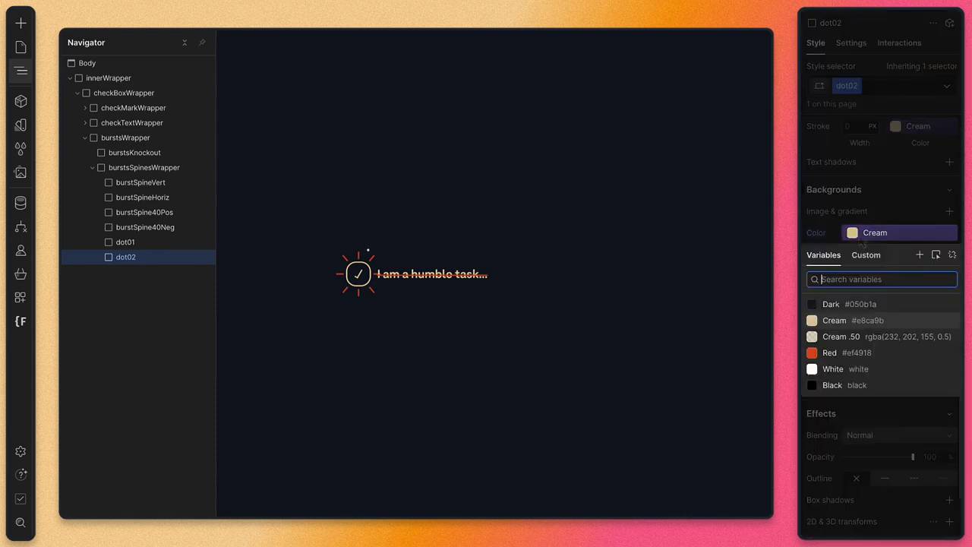
left_click(829, 352)
Anchor dot02 to the top left of its wrapper and set its top offset to 22%.
scroll(831, 353, "up", 8)
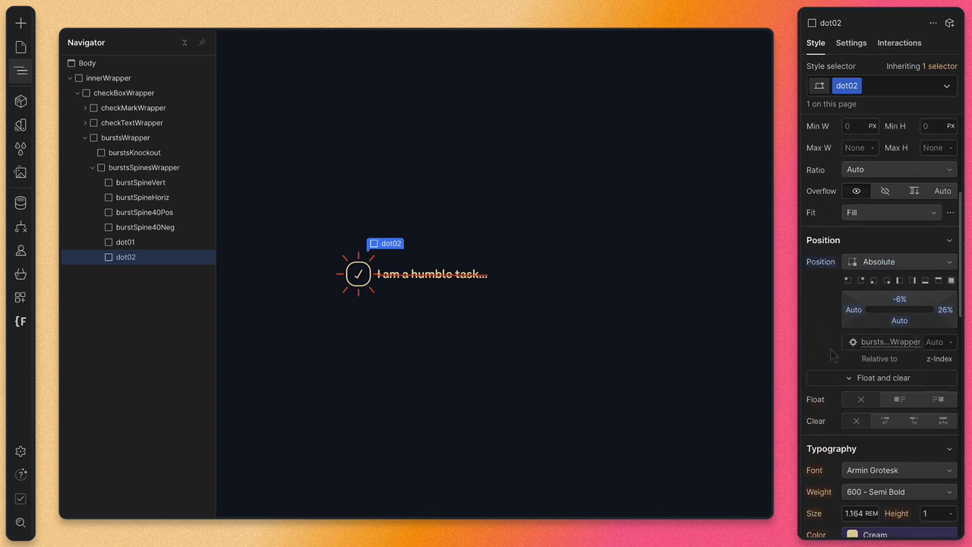
left_click(847, 280)
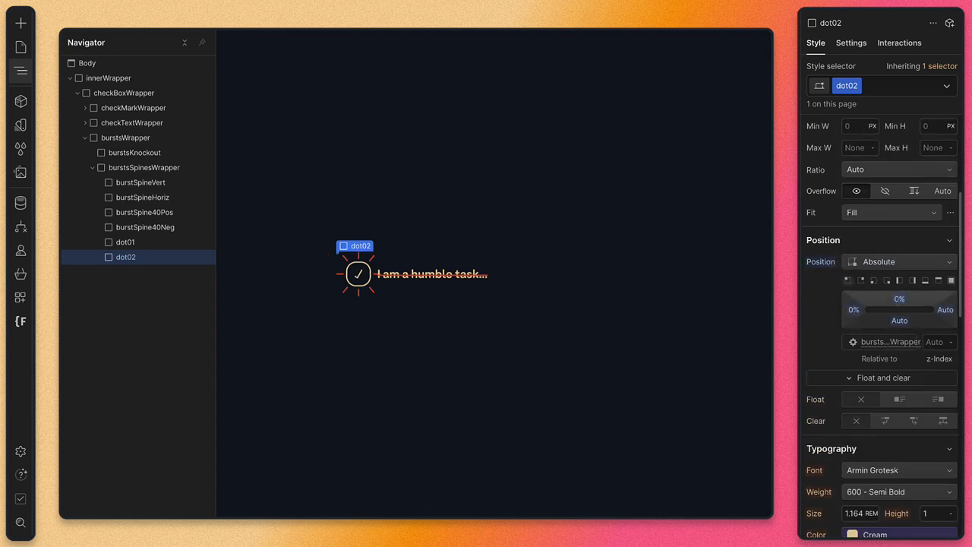
left_click_drag(899, 300, 899, 309)
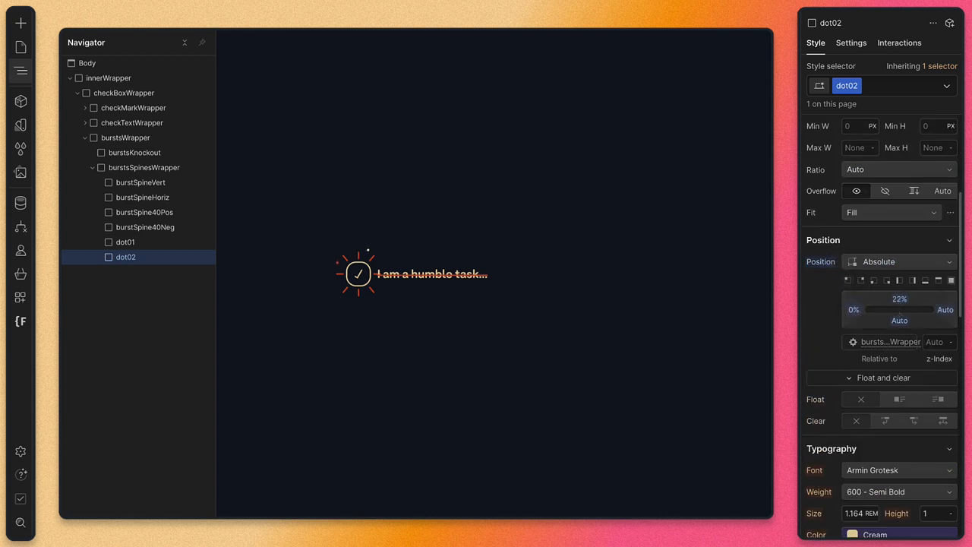
Duplicate dot02, then duplicate the copy's class and name it dot03.
key("ctrl+d")
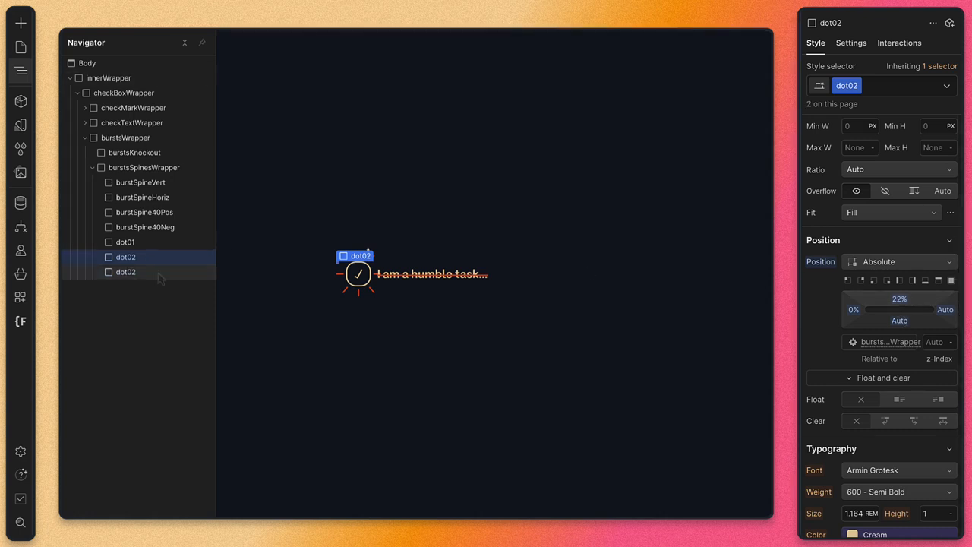
left_click(114, 275)
left_click(849, 85)
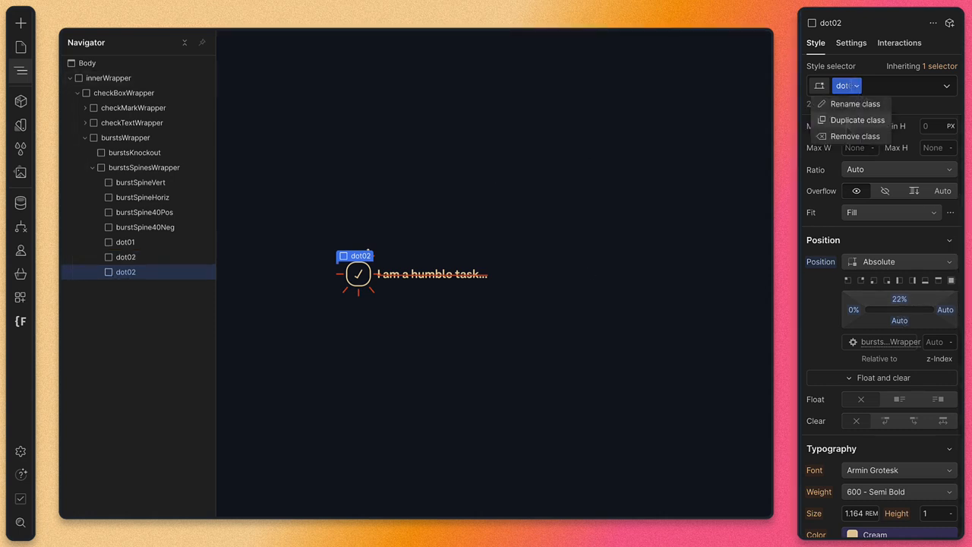
left_click(843, 120)
key("Right")
key("shift+Left")
key("shift+Left")
key("shift+Left")
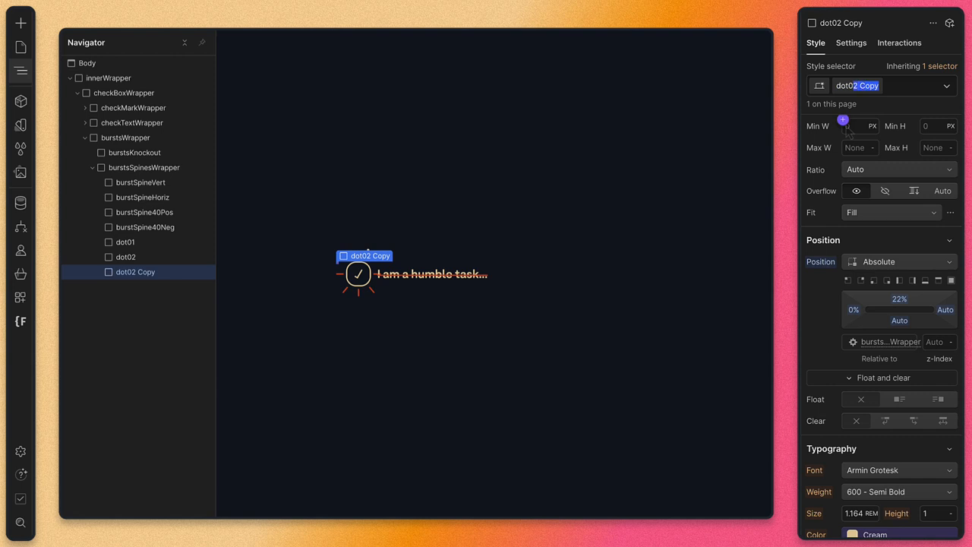
type("3")
key("Return")
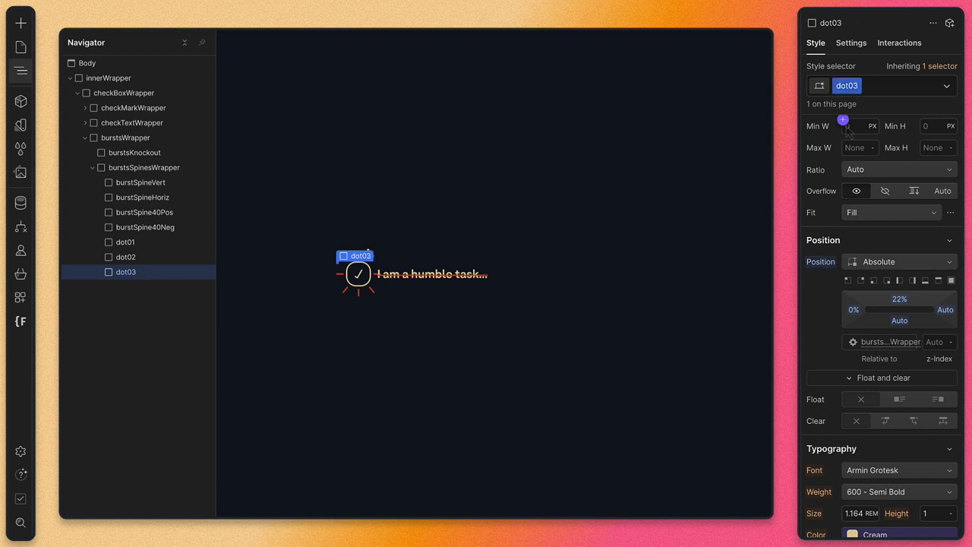
Anchor dot03 to the bottom right of its wrapper and set its width and height to 0.5 rem.
left_click(874, 280)
left_click(886, 281)
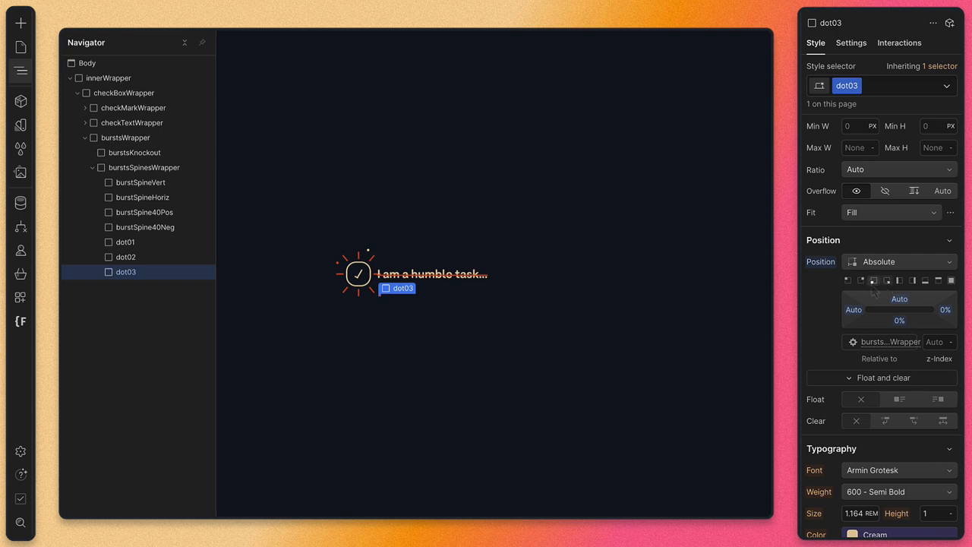
scroll(884, 286, "up", 4)
left_click(843, 372)
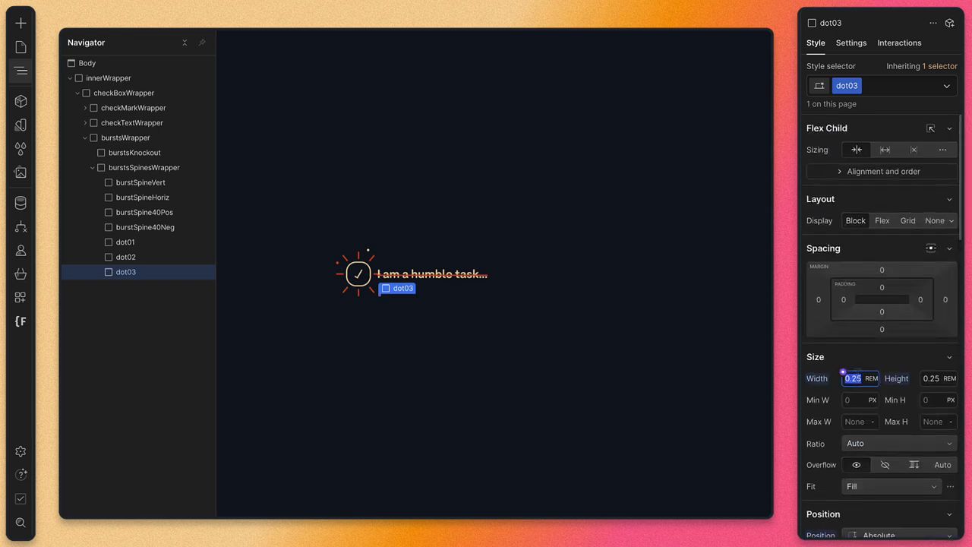
type("0.5")
left_click(921, 373)
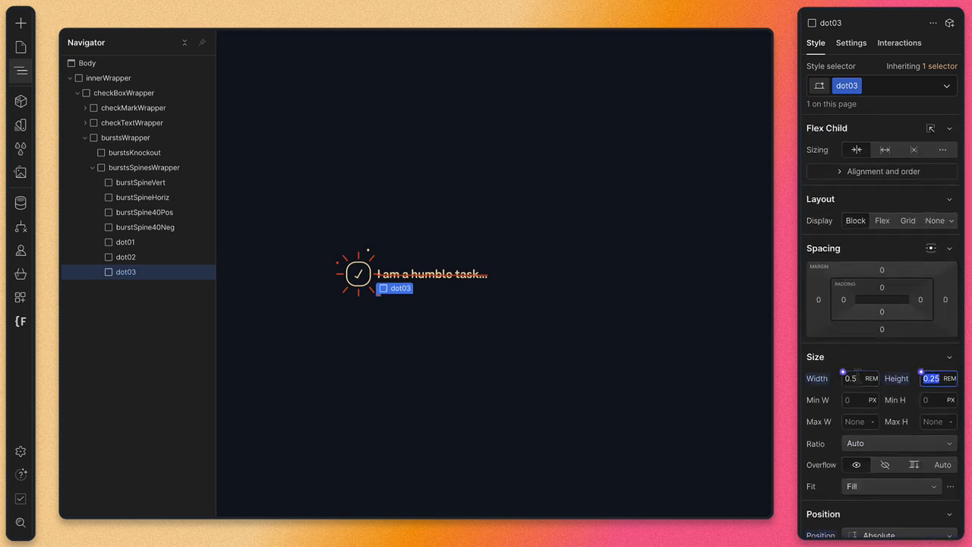
type("0.5")
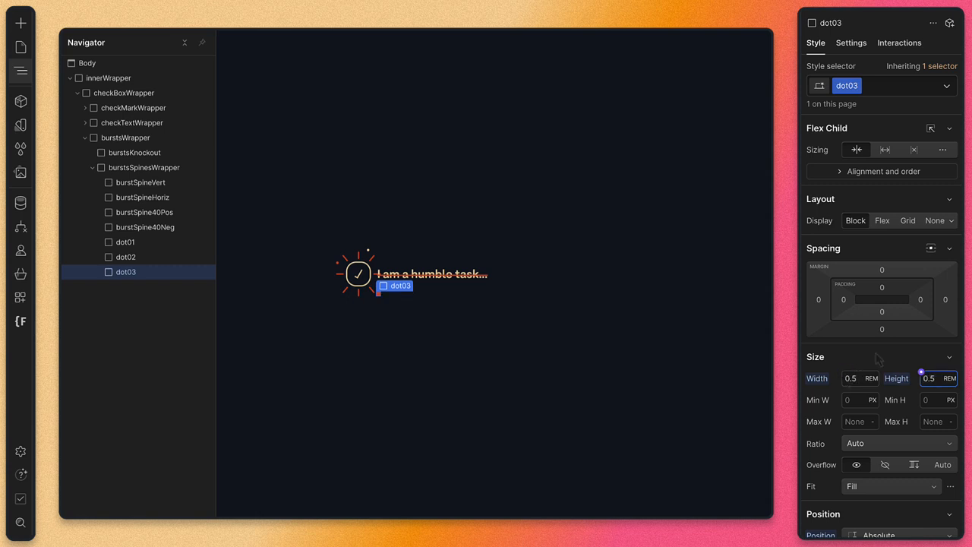
Offset dot03 to -4% right and -11% bottom.
scroll(880, 356, "down", 3)
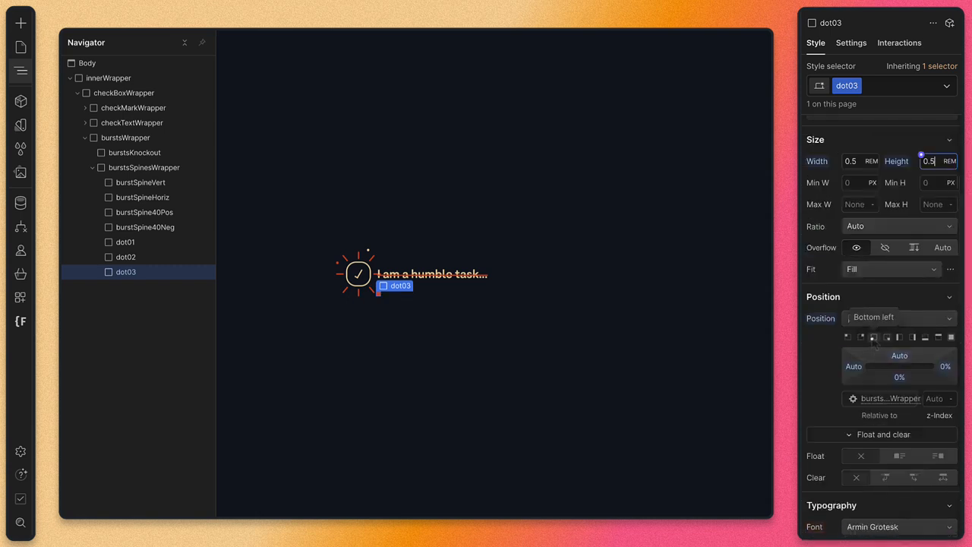
mouse_move(943, 368)
left_mouse_down()
mouse_move(942, 358)
mouse_move(910, 369)
mouse_move(952, 357)
left_mouse_up()
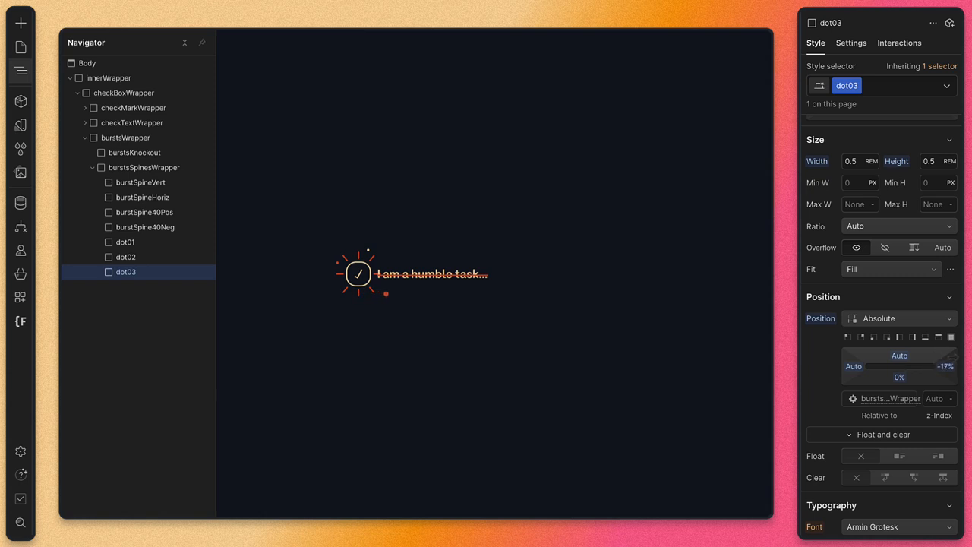
left_click_drag(899, 377, 942, 375)
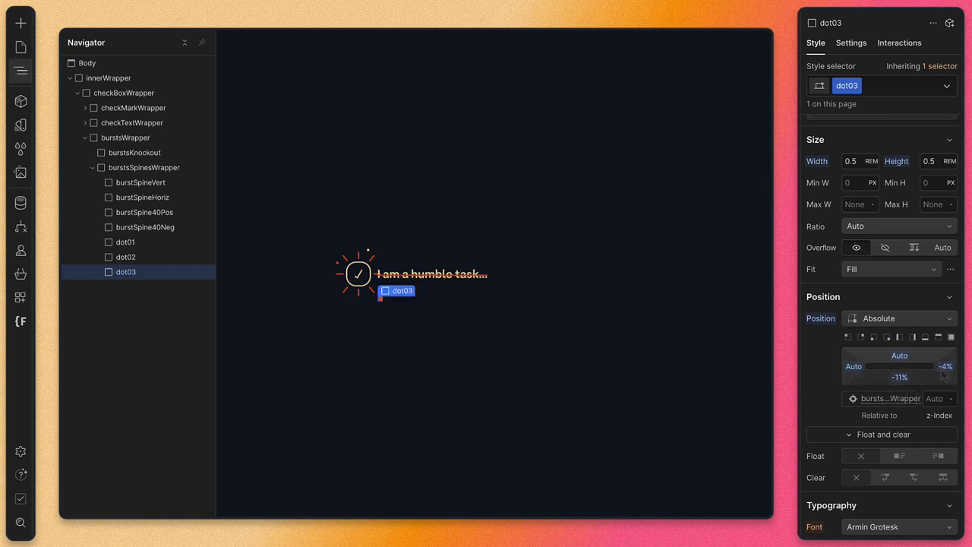
Duplicate dot01 again, then duplicate the new copy's class and name it dot04.
left_click(148, 258)
left_click(146, 243)
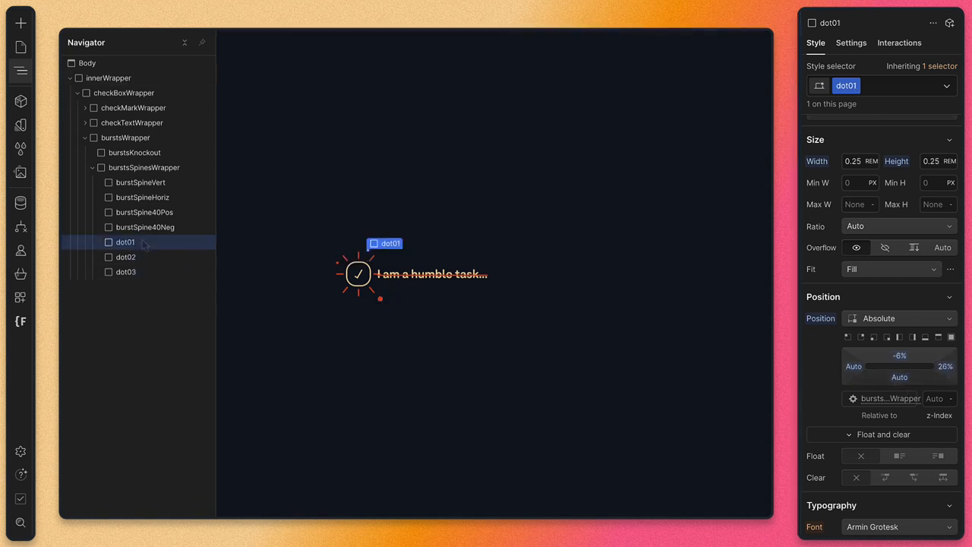
key("ctrl+d")
left_click(139, 260)
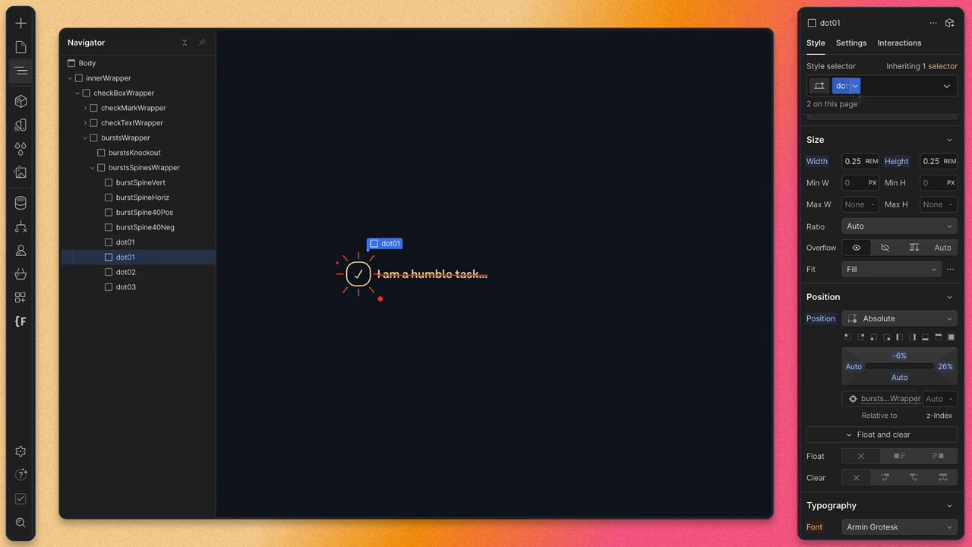
left_click(849, 86)
left_click(862, 115)
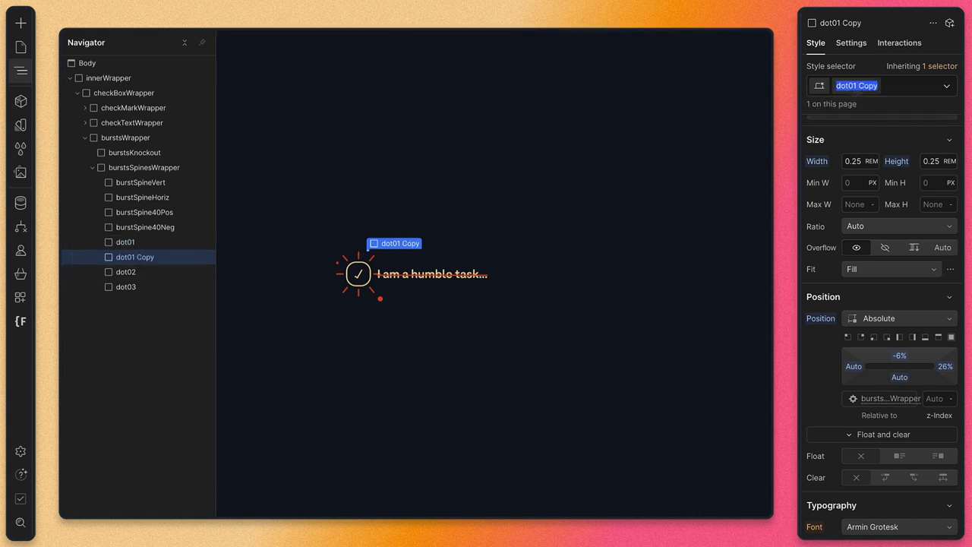
left_click_drag(878, 87, 861, 87)
type("4")
key("Return")
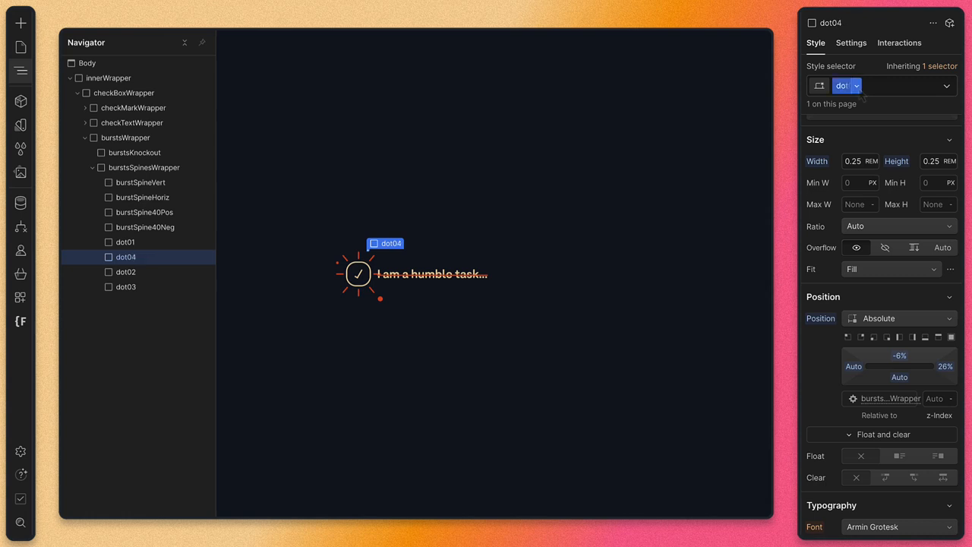
Anchor dot04 to the bottom left of its wrapper, with offsets of -6% left and 18% bottom.
left_click(873, 337)
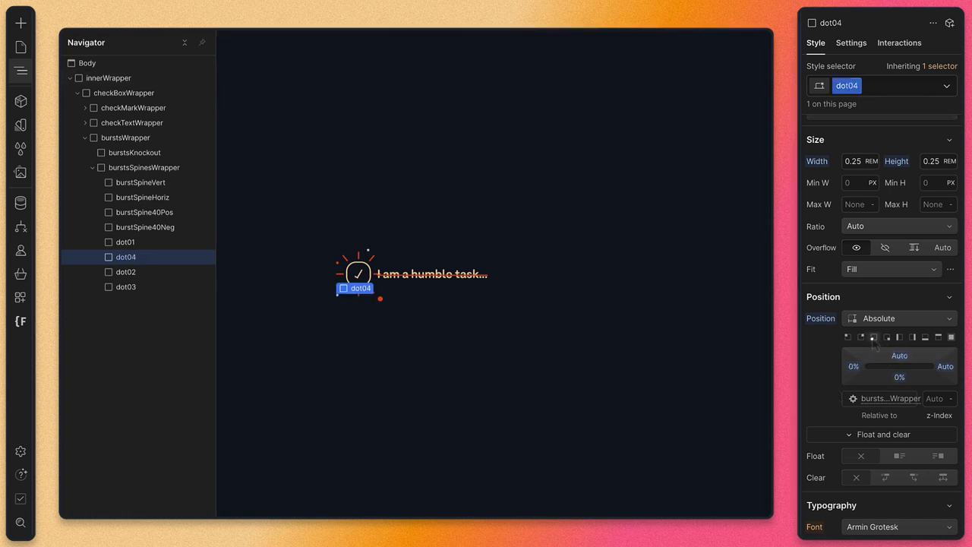
left_click_drag(853, 367, 856, 366)
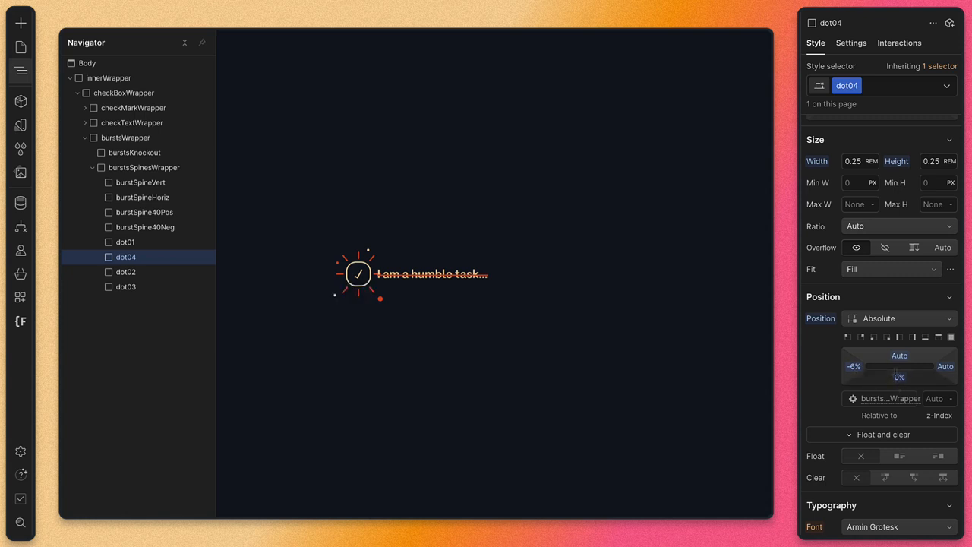
left_click_drag(893, 365, 903, 356)
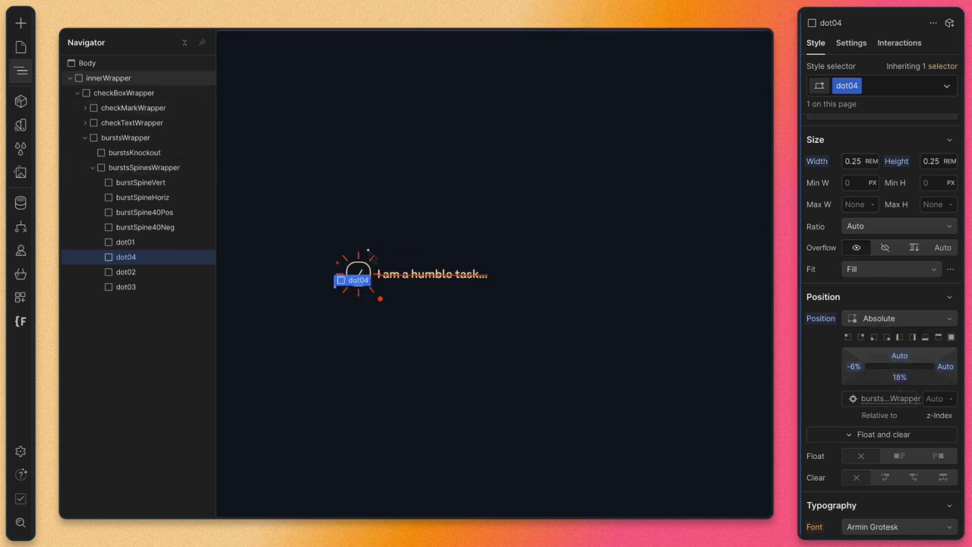
Set dot01's width and height to 0.4 rem.
left_click(125, 242)
scroll(874, 341, "up", 3)
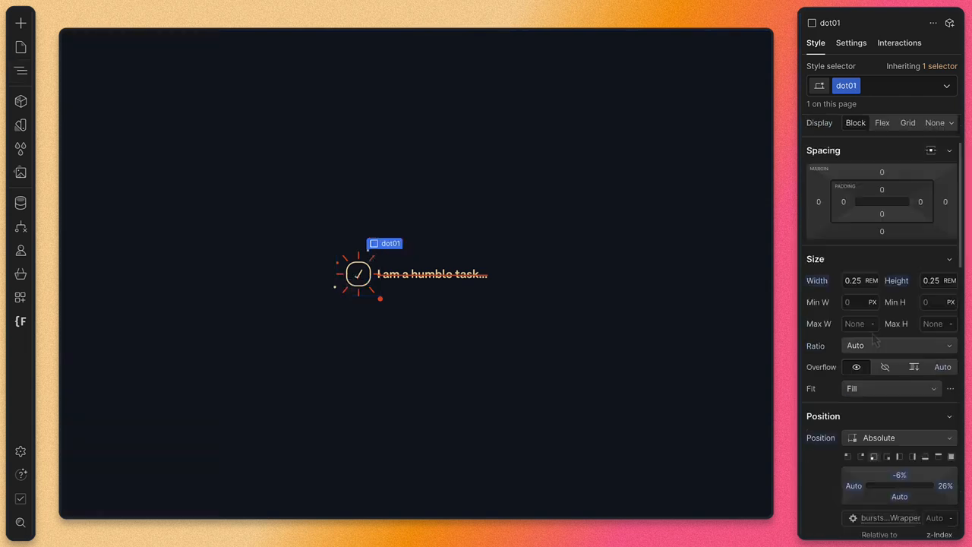
left_click(844, 366)
type(".4")
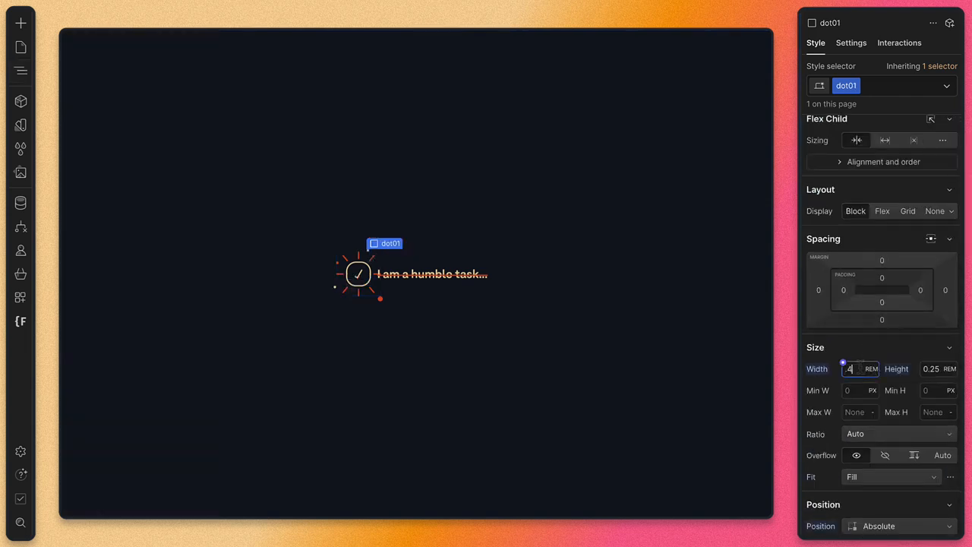
key("Return")
key("Tab")
type(".4")
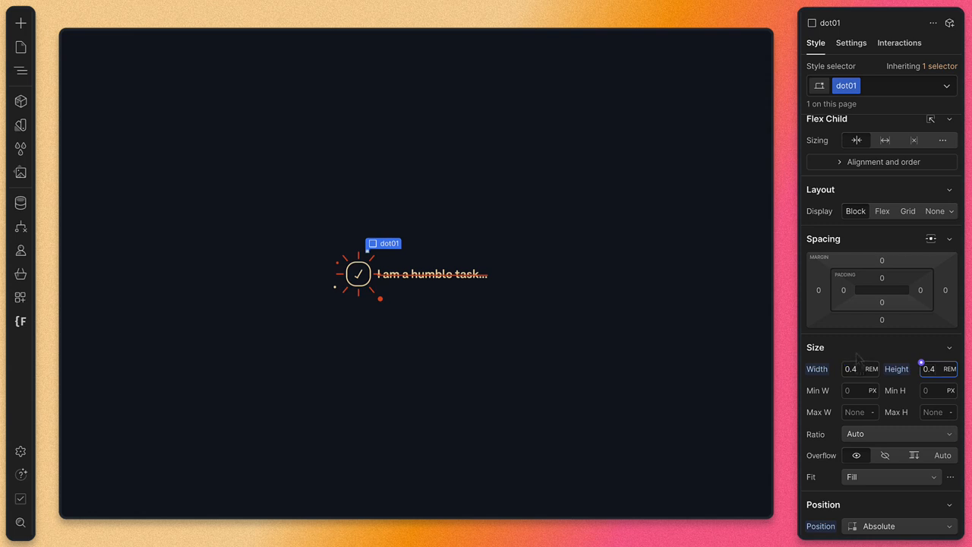
Set dot03's right offset to 23% and its width and height to 0.3 rem.
left_click(380, 298)
scroll(867, 319, "down", 3)
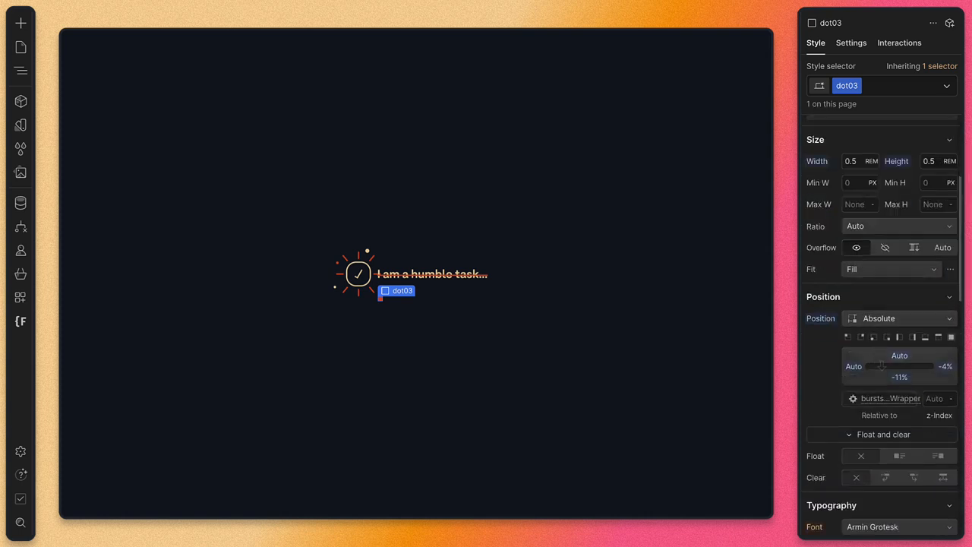
left_click_drag(929, 366, 921, 366)
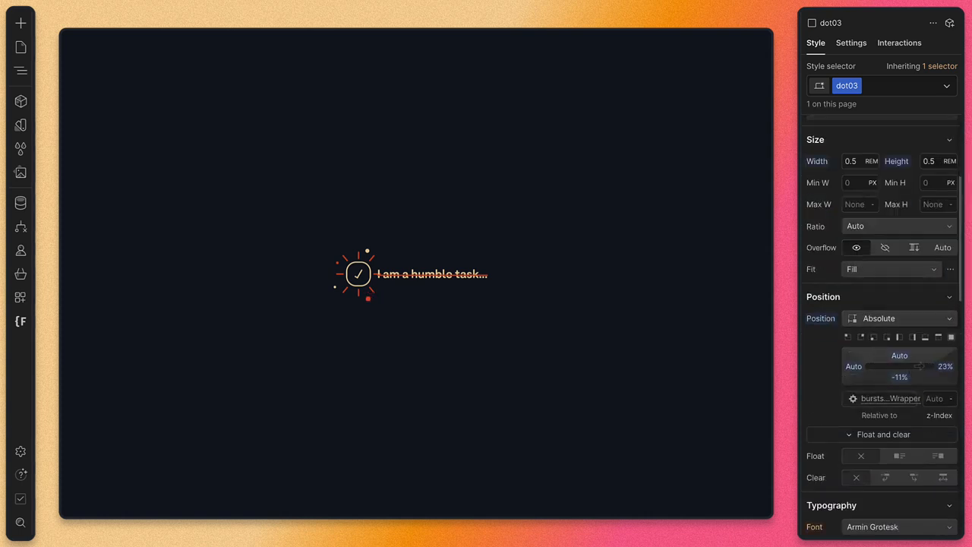
scroll(873, 319, "up", 2)
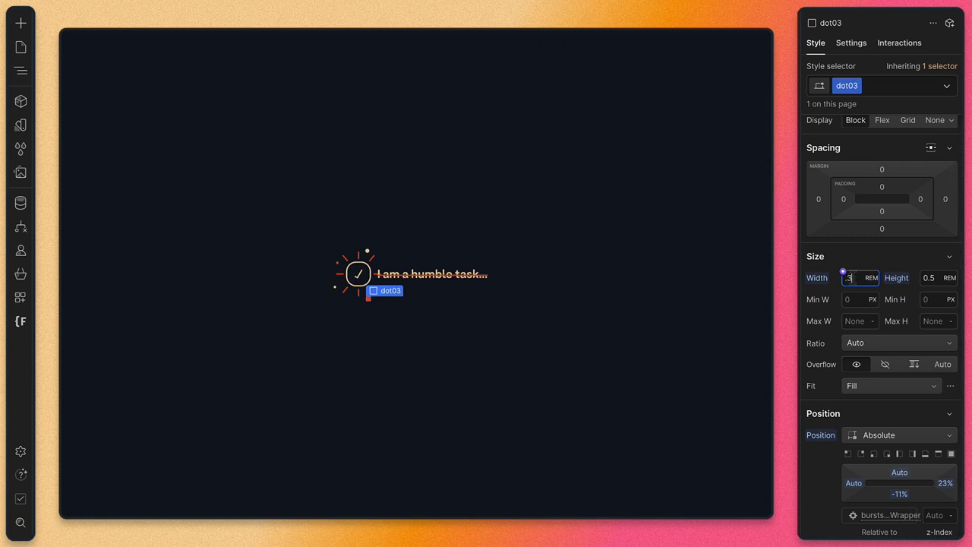
type(".3")
key("Tab")
type("0.3")
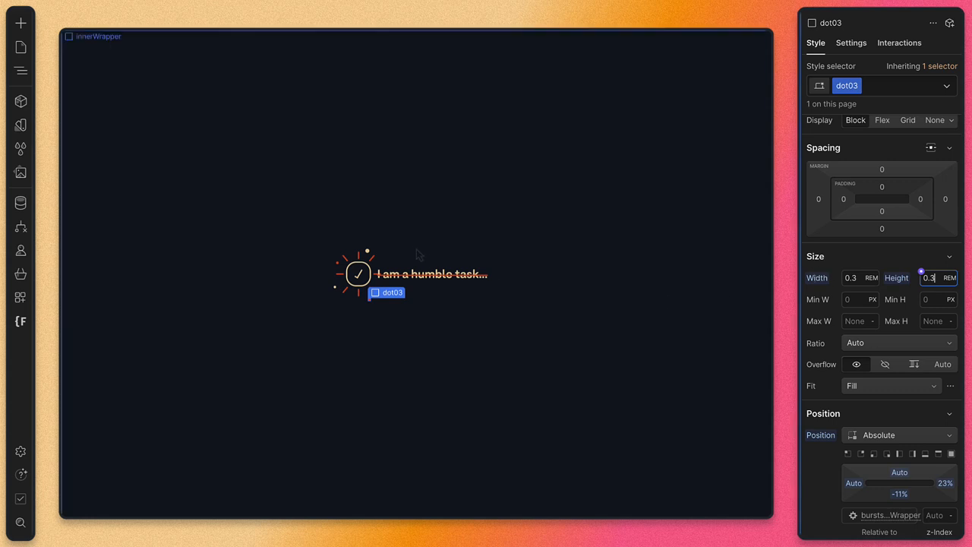
Duplicate dot02, then duplicate the new copy's class and name it dot05.
left_click(368, 251)
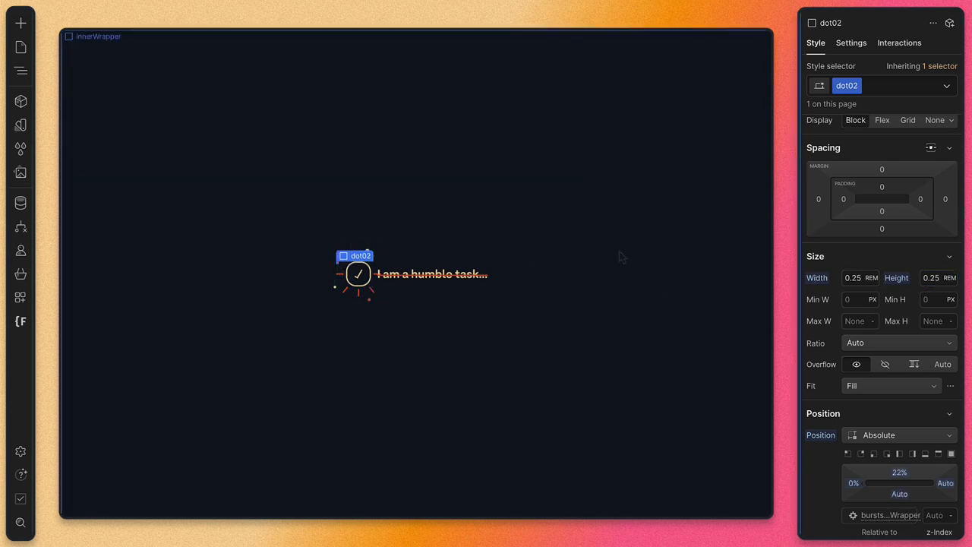
left_click(21, 71)
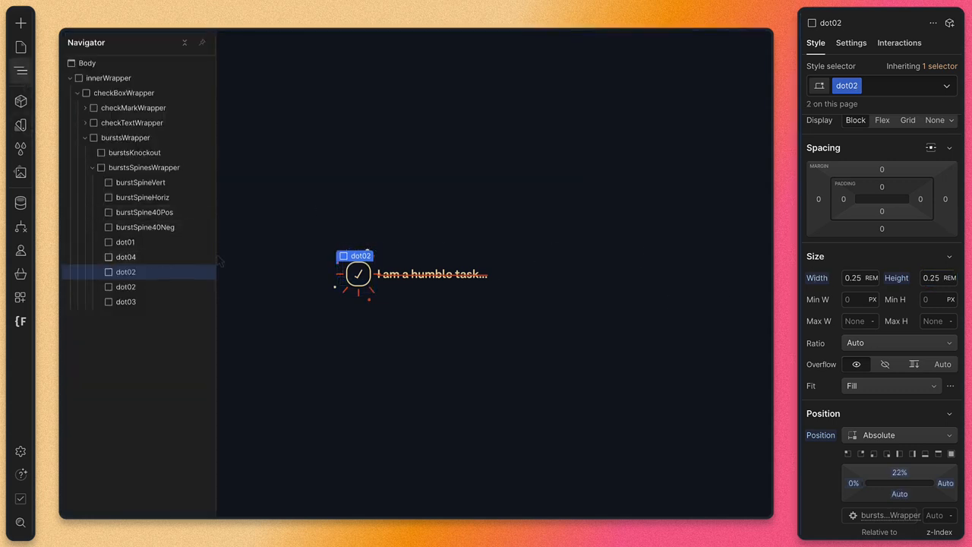
left_click(849, 86)
left_click(857, 117)
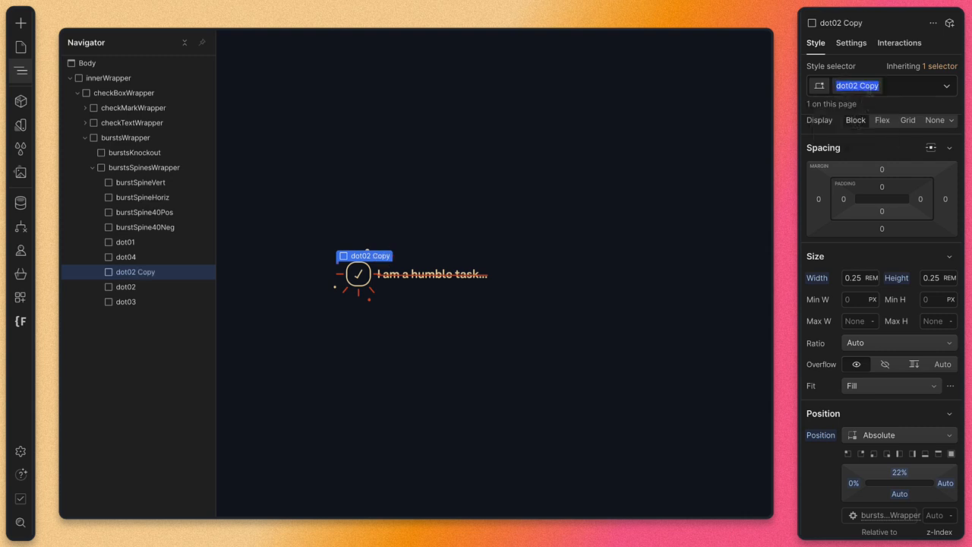
key("Right")
key("shift+Left")
key("shift+Left")
key("shift+Left")
type("5")
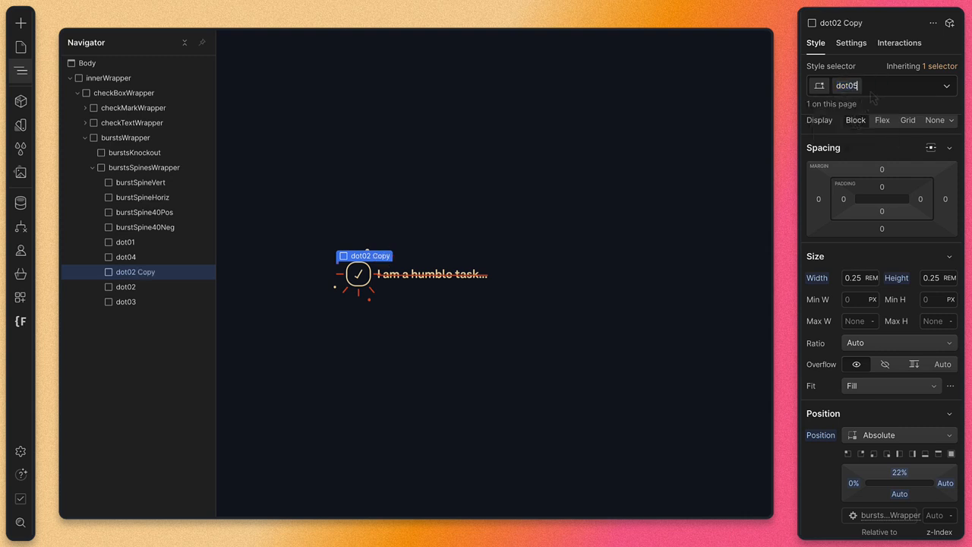
key("Return")
Anchor dot05 to the top right of its wrapper, with offsets of 18% top and 0% right.
scroll(881, 343, "down", 3)
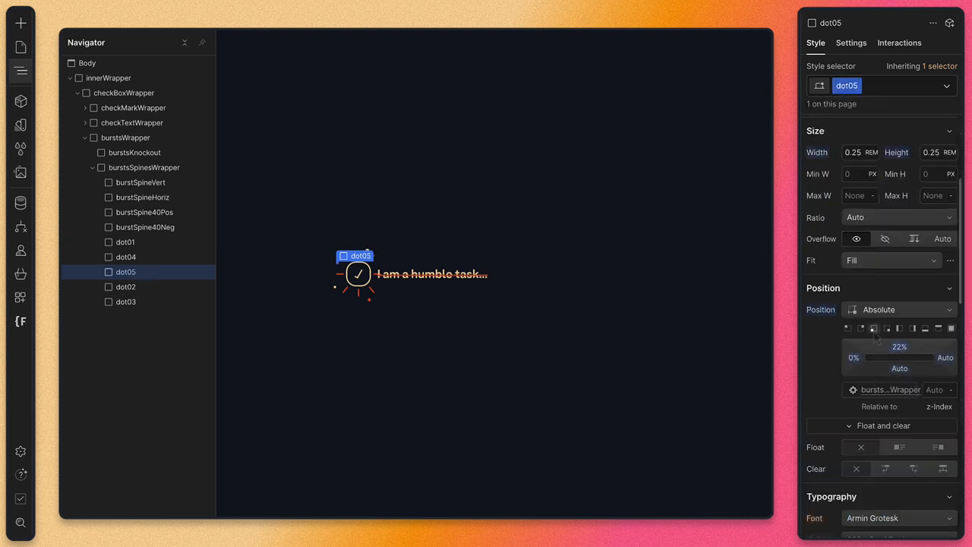
left_click(860, 328)
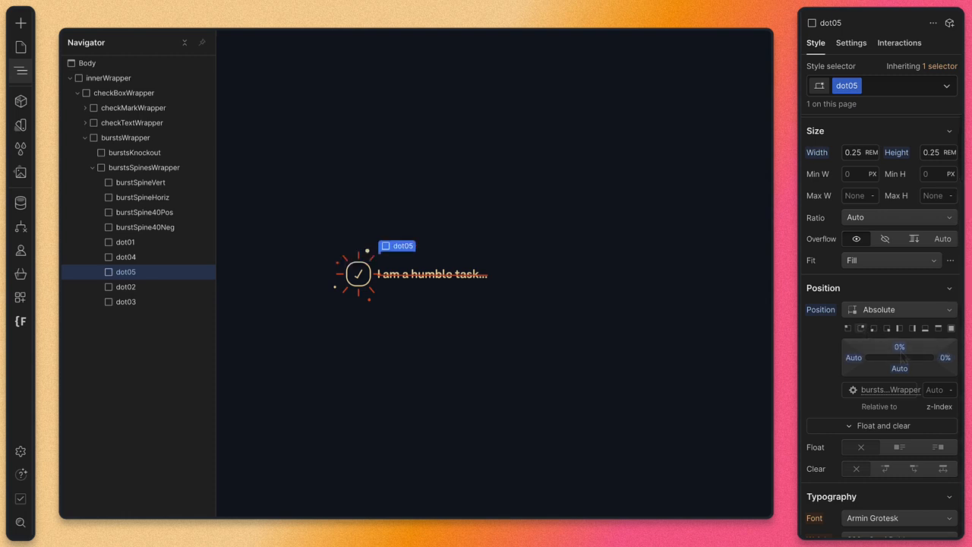
left_click_drag(901, 357, 899, 371)
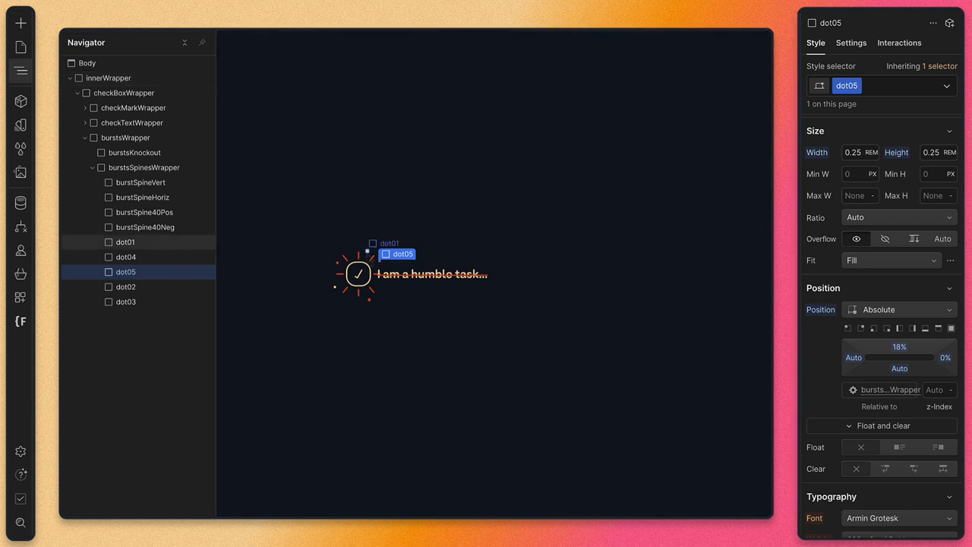
Re-anchor dot03 to the bottom left of its wrapper, with offsets of 27% left and -10% bottom.
left_click(368, 250)
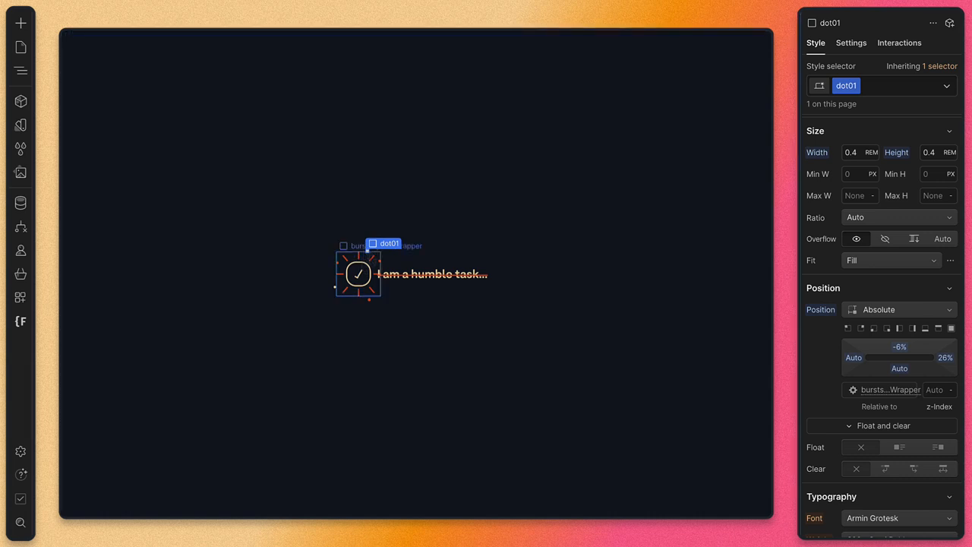
left_click(370, 304)
left_click(370, 301)
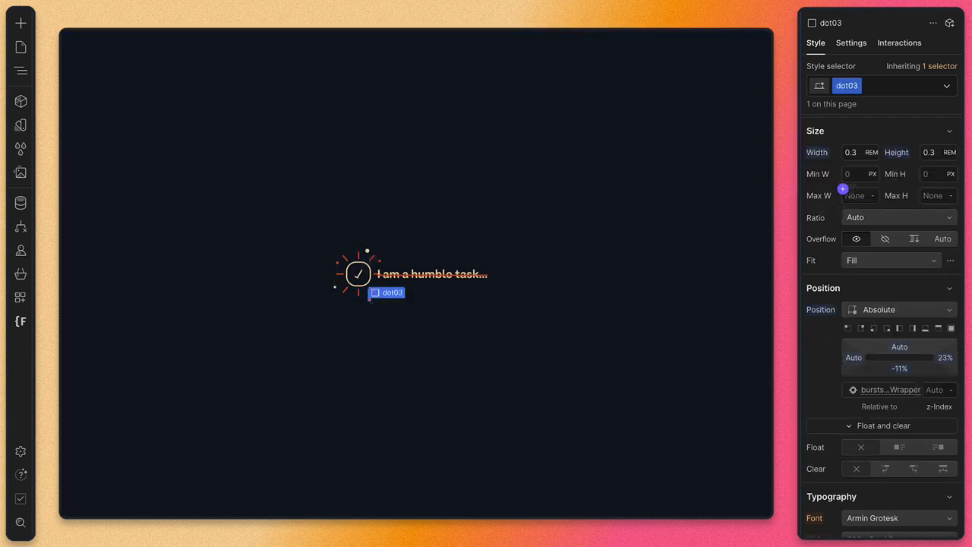
left_click(873, 329)
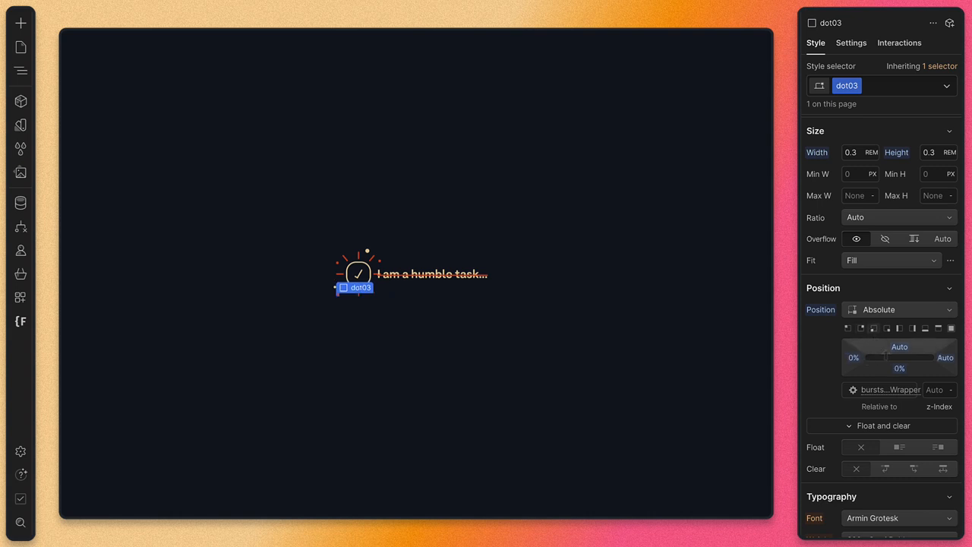
left_click_drag(857, 364, 902, 377)
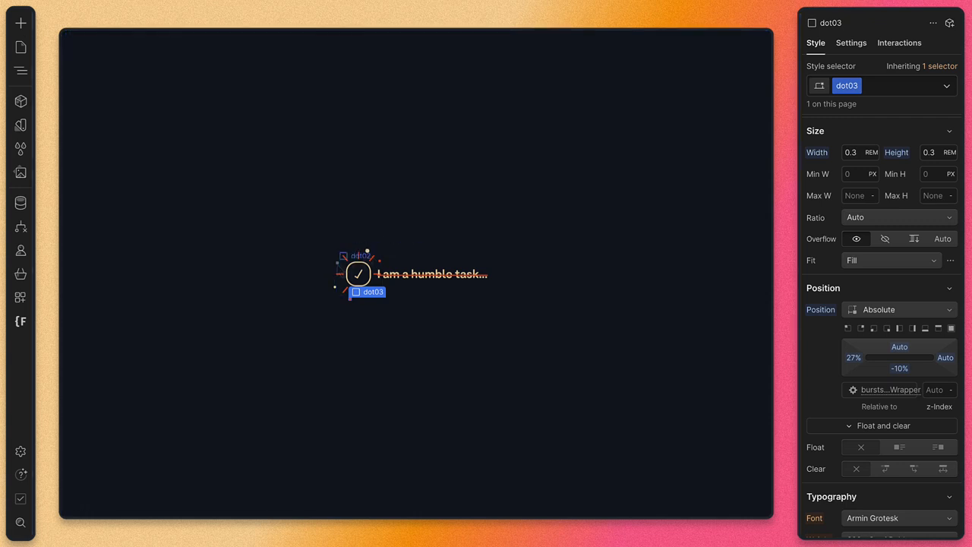
Duplicate dot02 again, then duplicate the new copy's class and name it dot06.
left_click(367, 251)
left_click(855, 86)
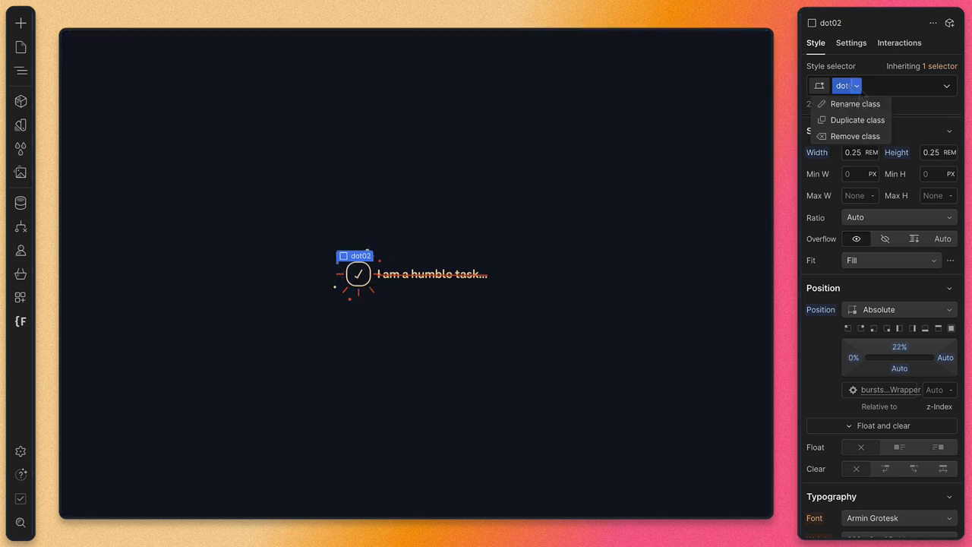
left_click(858, 120)
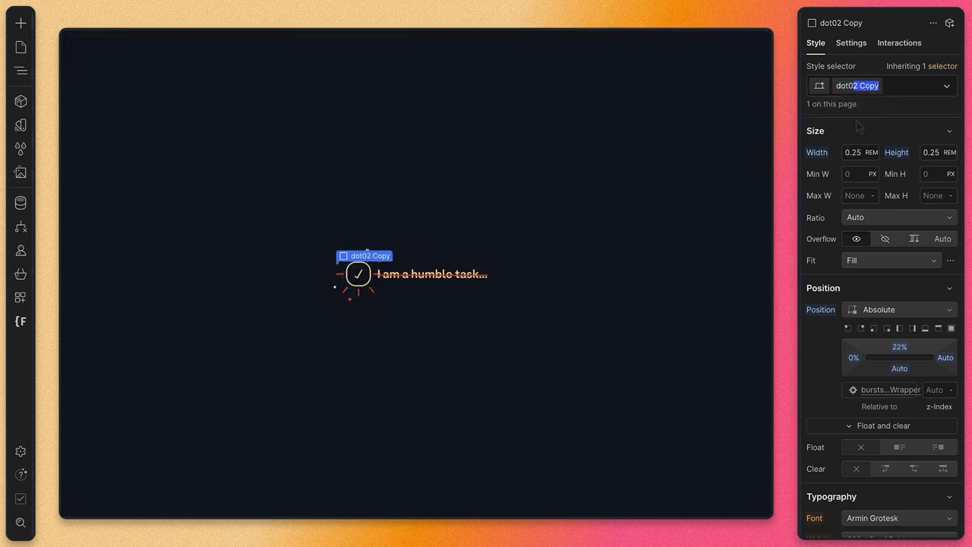
type("6")
key("Return")
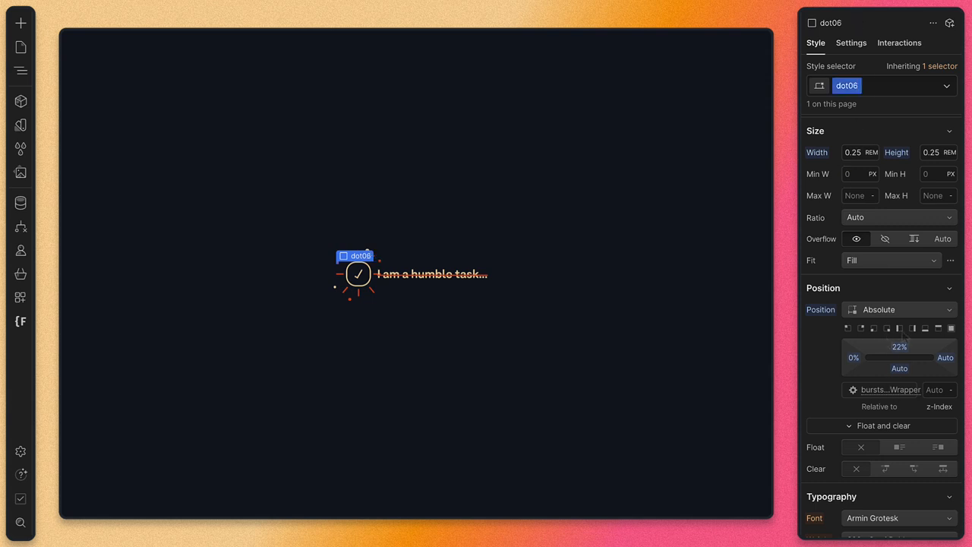
Set dot06's width and height to 0.35 rem.
left_click(853, 152)
type("0.35")
key("Tab")
type("0.35")
Anchor dot06 to the top left of its wrapper, with offsets of -12% top and 26% left.
left_click(861, 328)
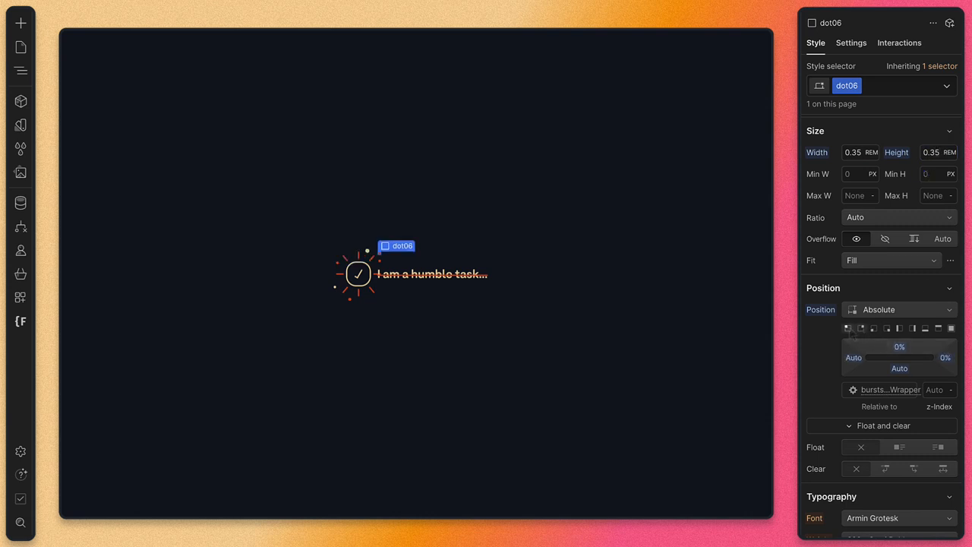
left_click(848, 328)
left_click_drag(898, 355, 894, 347)
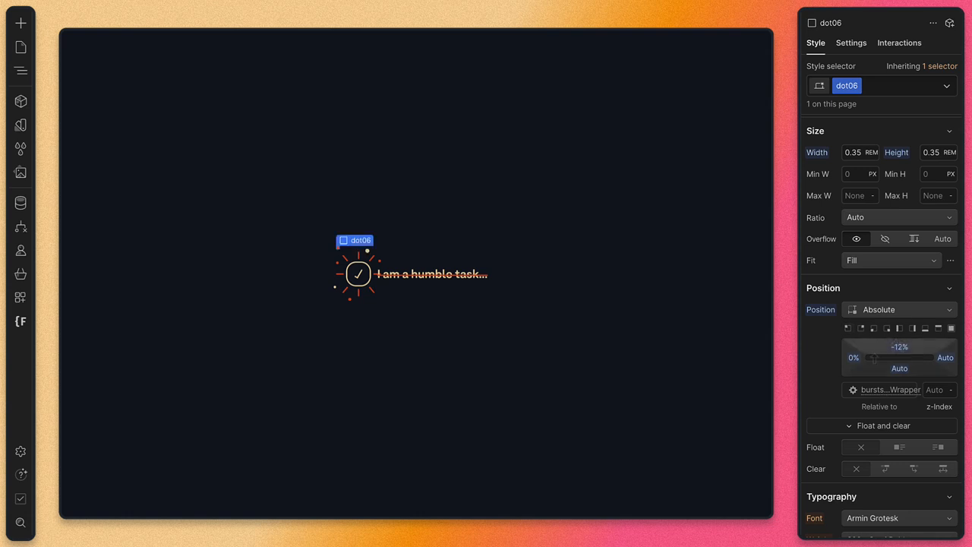
left_click_drag(853, 357, 878, 349)
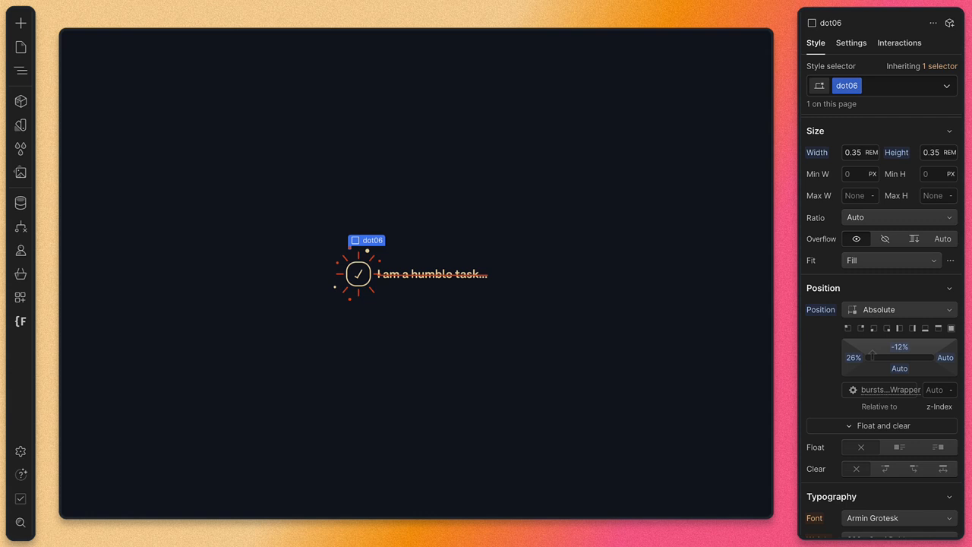
Duplicate dot04 under a duplicated class named dot07, and anchor the copy to its wrapper's bottom right, shifted inward from the right edge.
left_click(335, 290)
left_click(847, 85)
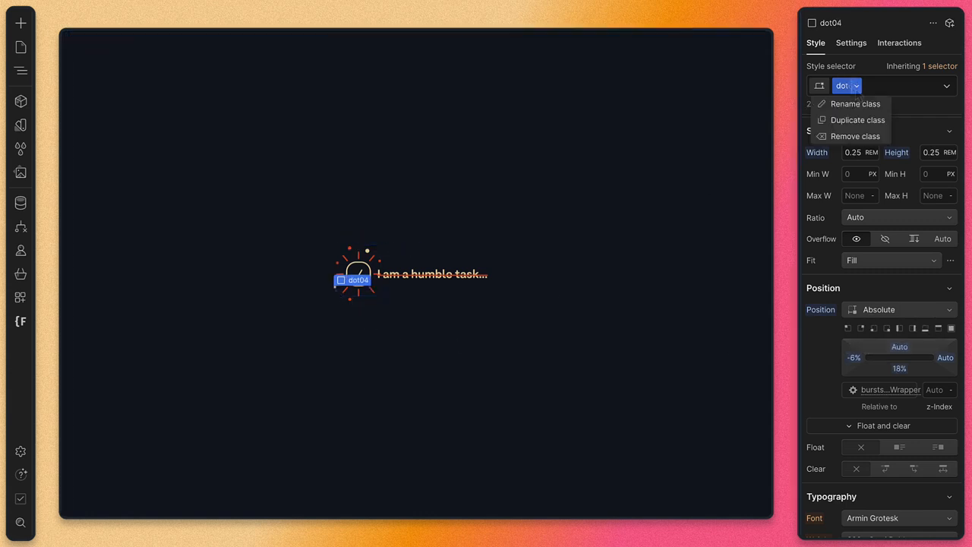
left_click(852, 120)
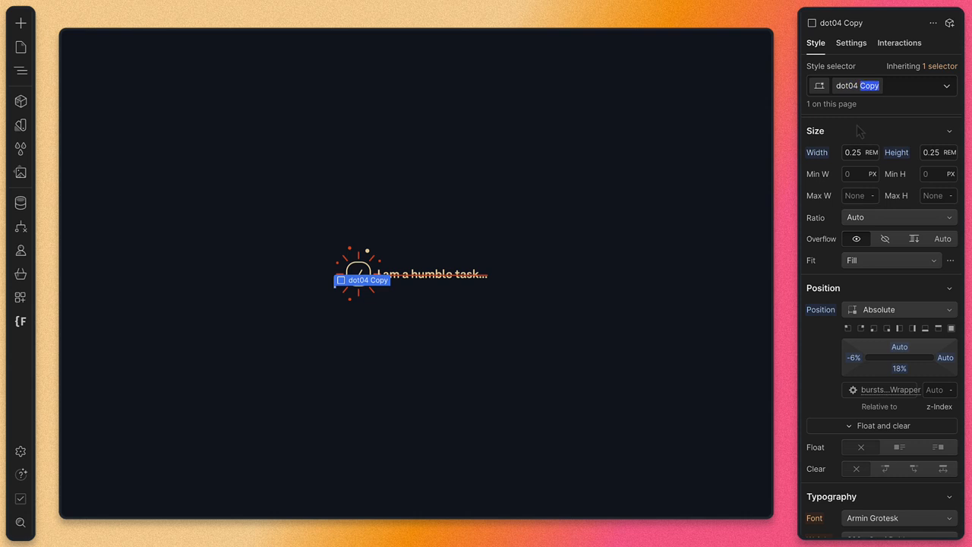
type("7")
key("Return")
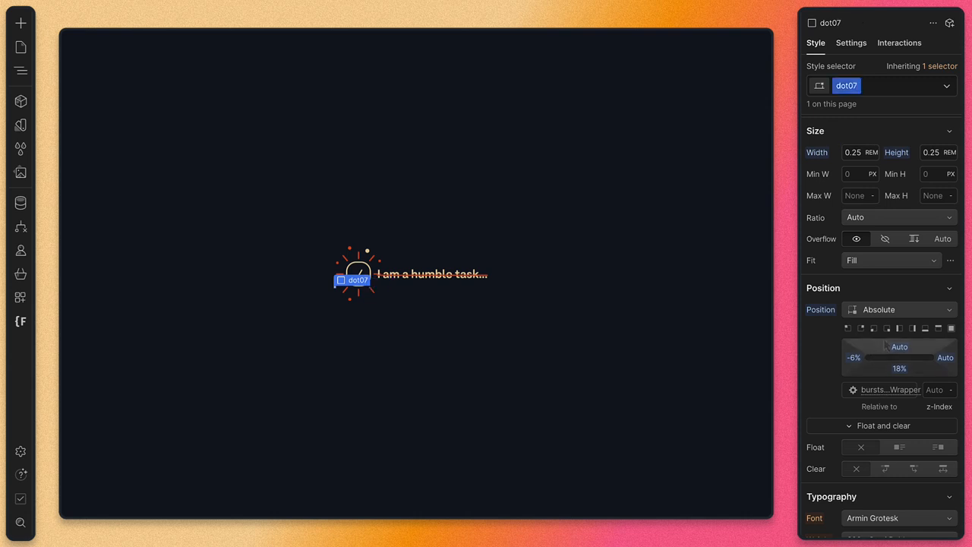
left_click(886, 328)
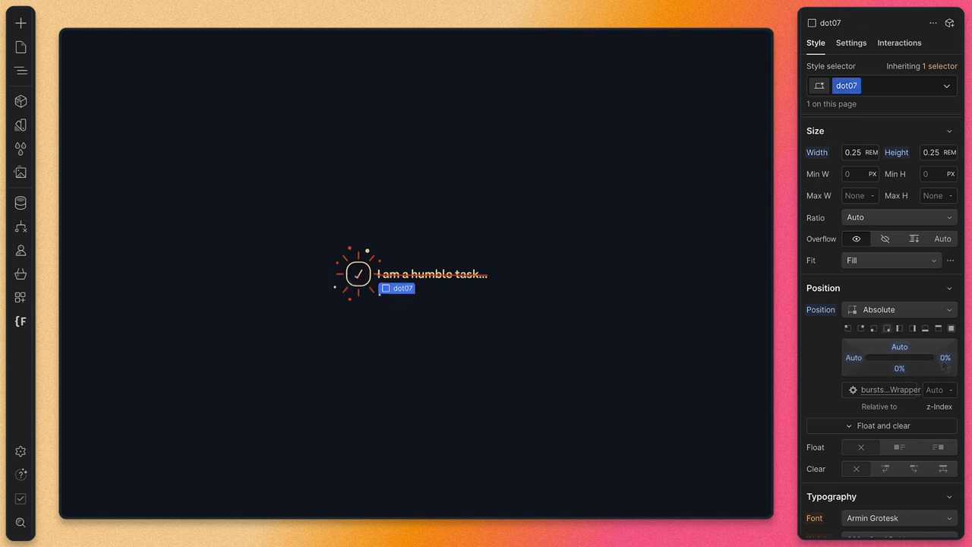
mouse_move(945, 365)
left_mouse_down()
mouse_move(938, 344)
mouse_move(896, 365)
mouse_move(935, 351)
left_mouse_up()
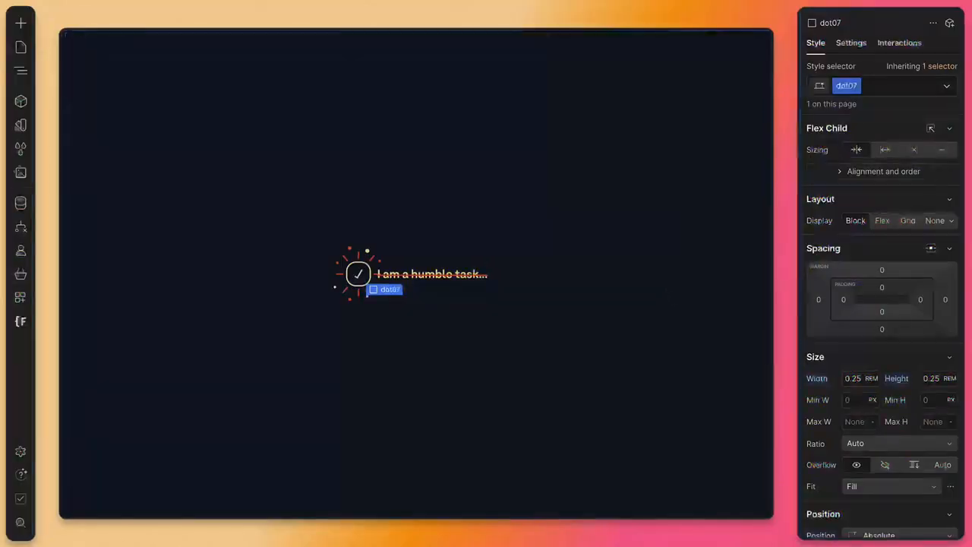
Collapse burstsSpinesWrapper in the element tree and add a mouse click (tap) trigger to checkMarkWrapper.
left_click(20, 70)
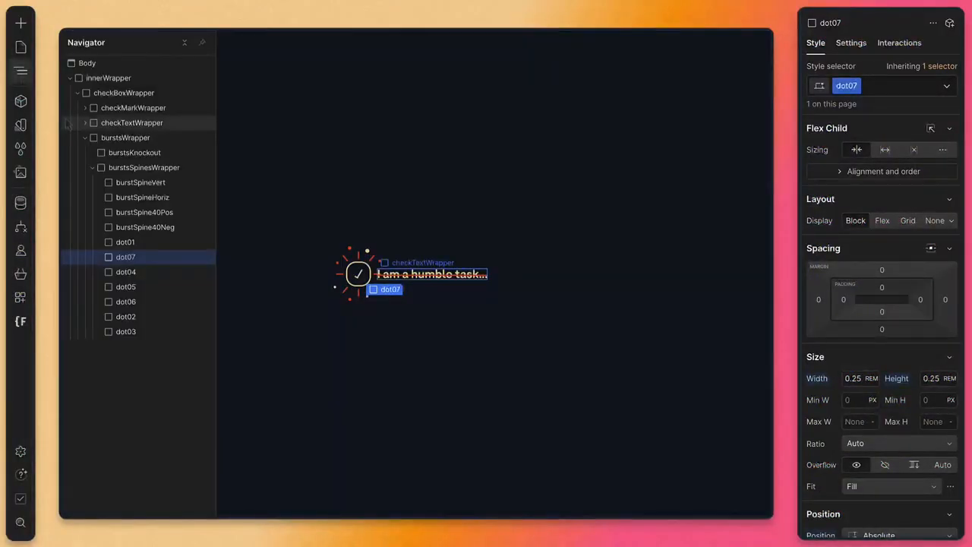
left_click(92, 168)
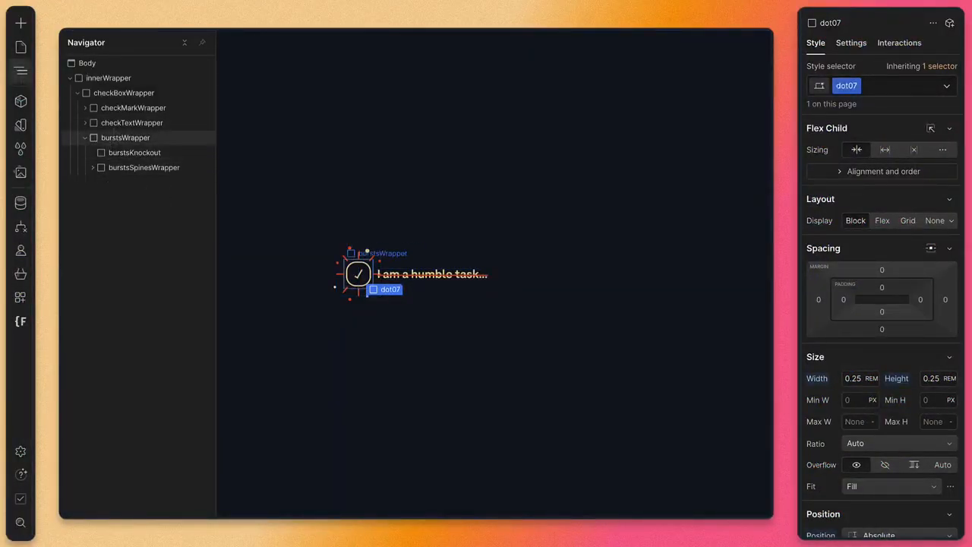
left_click(133, 108)
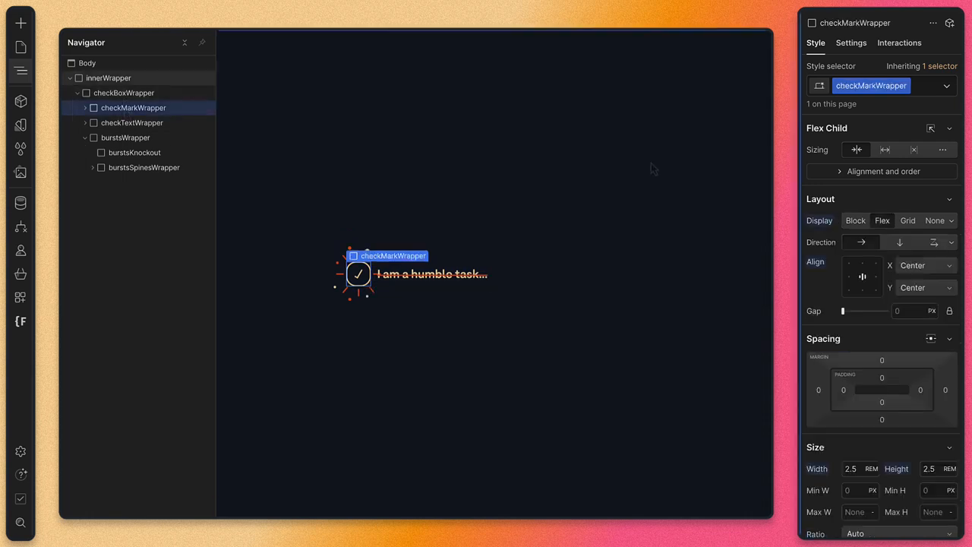
left_click(899, 43)
left_click(949, 90)
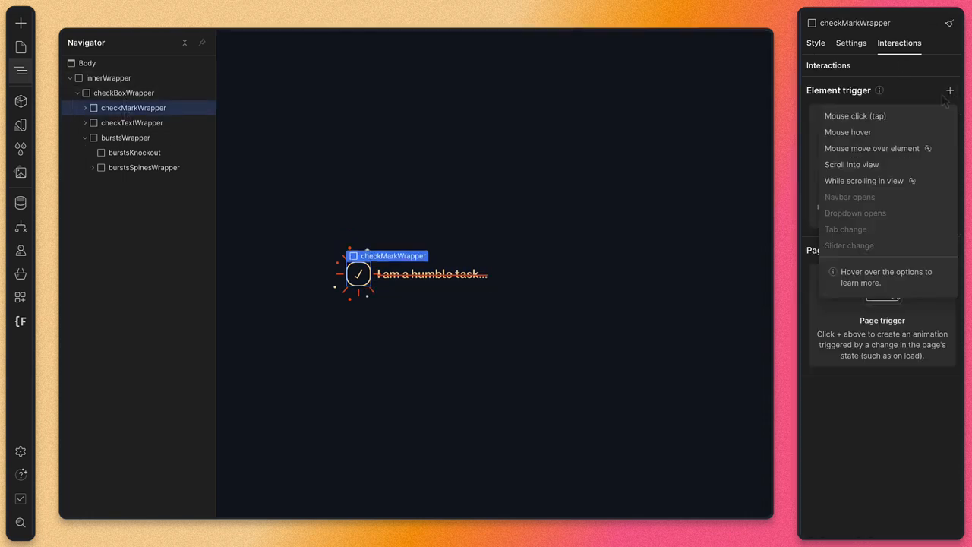
left_click(894, 119)
Make the first click start an animation, and create a timed animation for it named Checked.
left_click(870, 160)
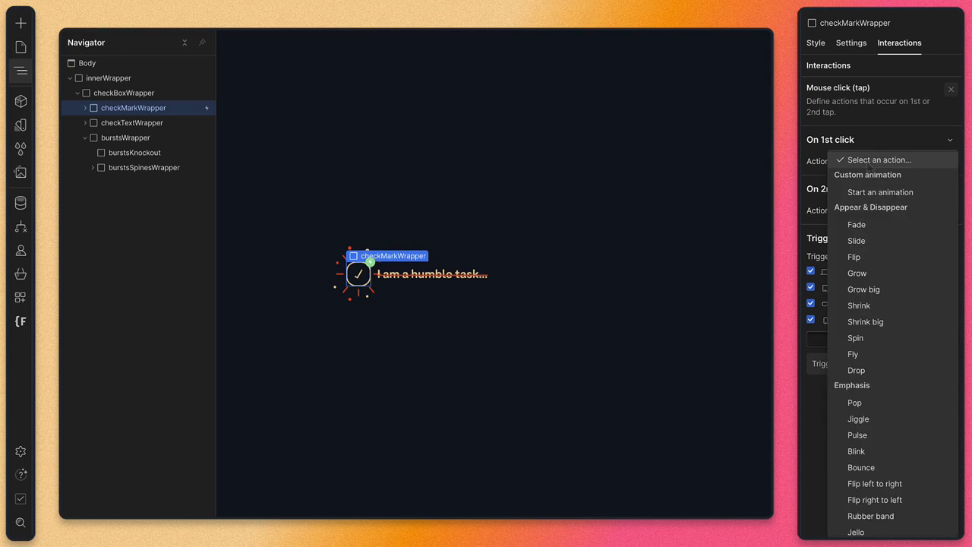
left_click(865, 192)
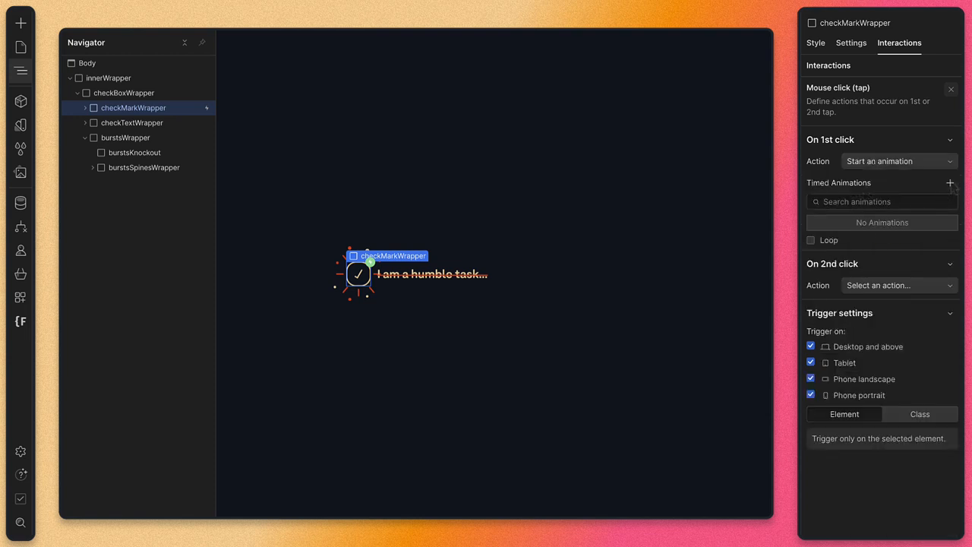
left_click(949, 183)
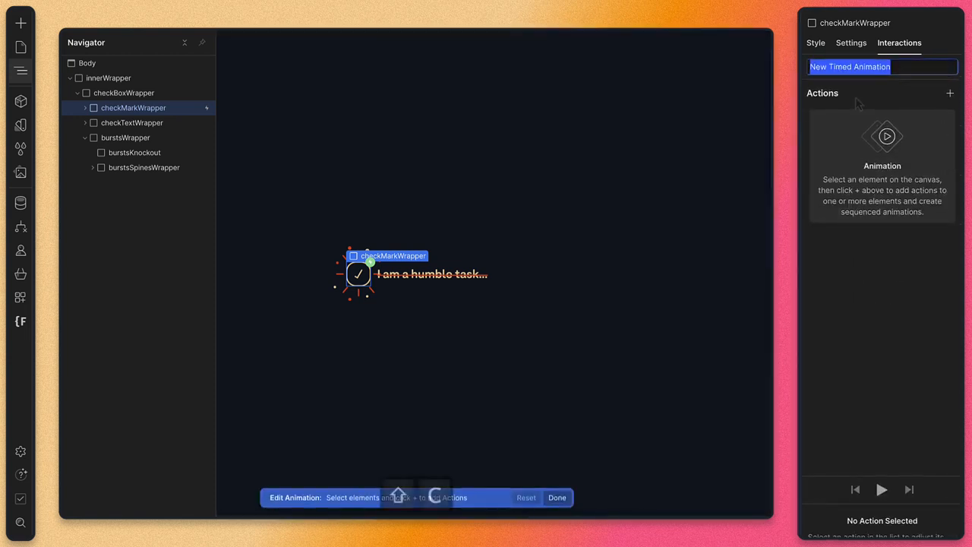
type("Checked")
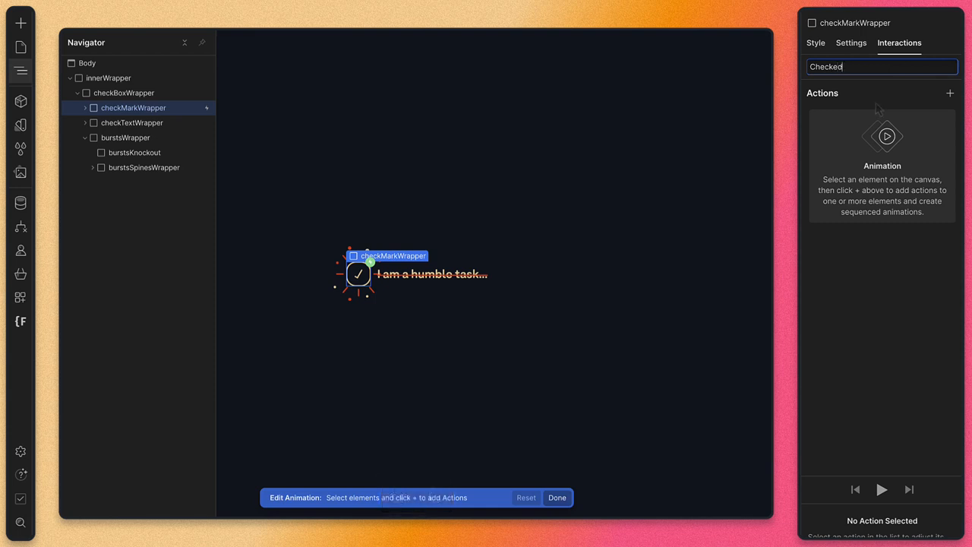
key("Return")
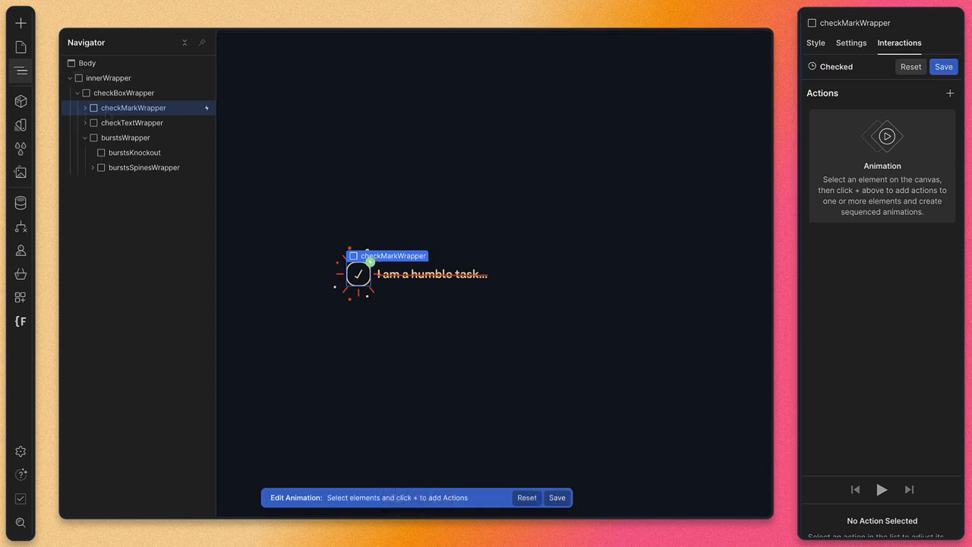
Expand checkMarkWrapper and checkIconWrapper in the element tree and select checkMarkHorizSpine.
left_click(85, 108)
left_click(136, 124)
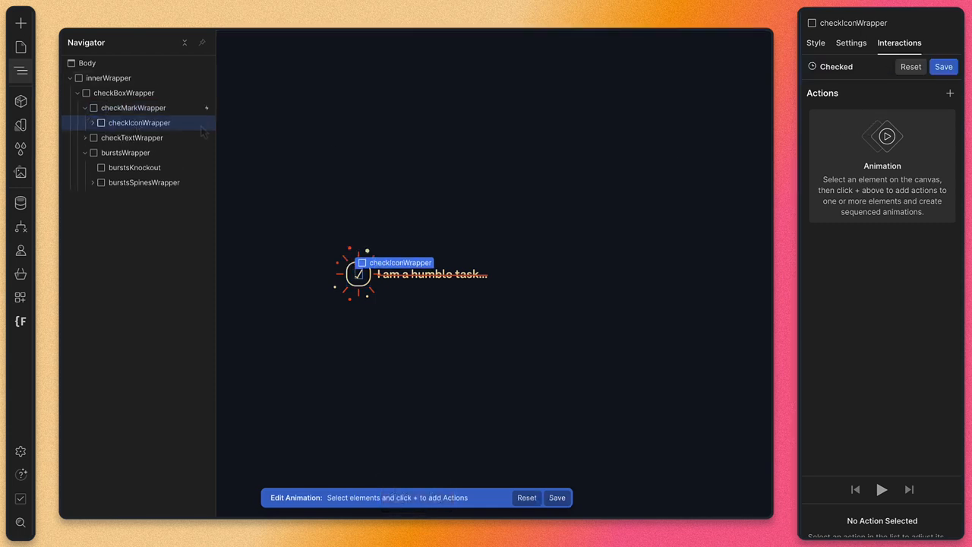
left_click(92, 123)
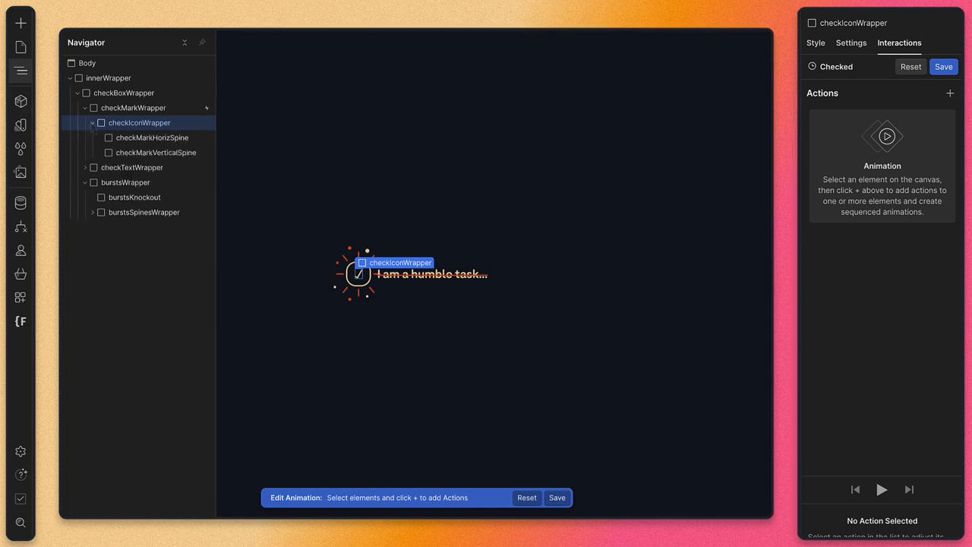
left_click(152, 137)
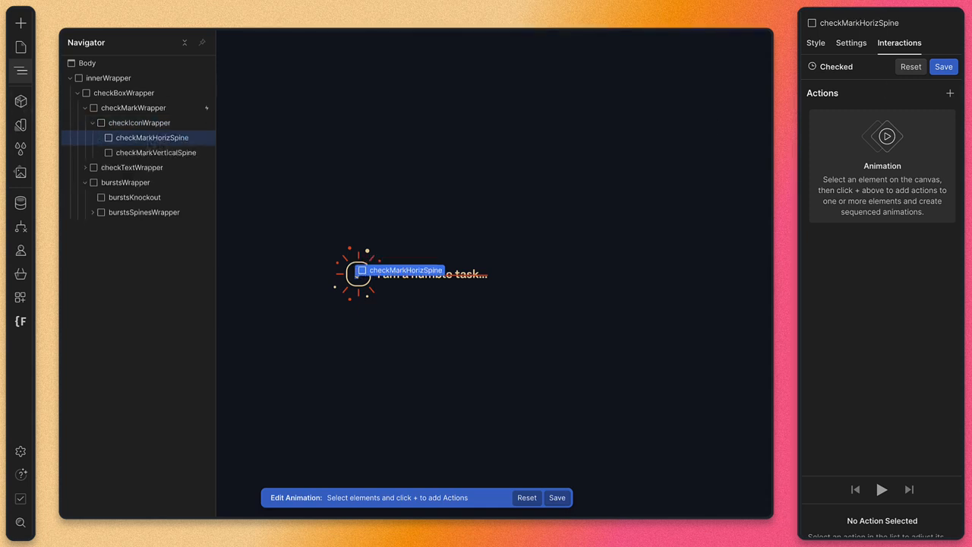
left_click(949, 93)
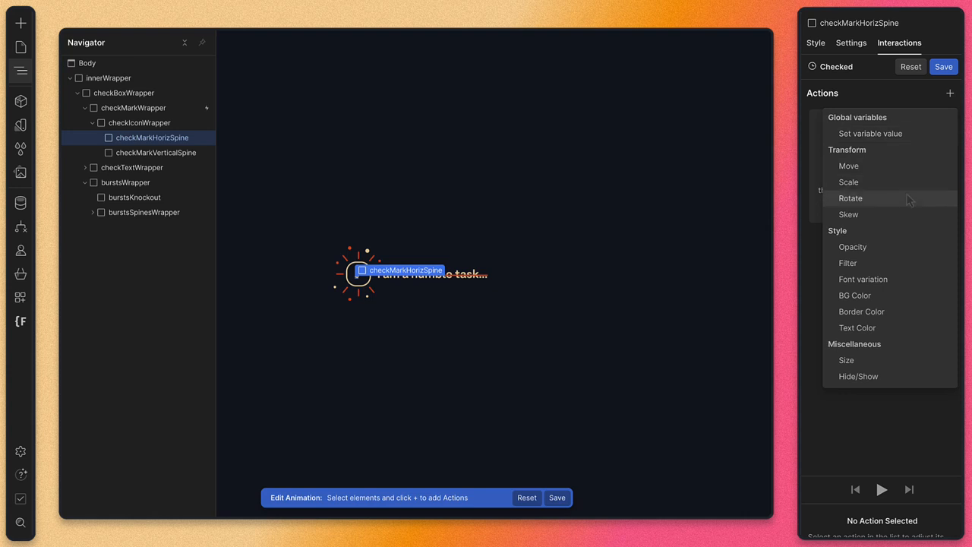
left_click(159, 175)
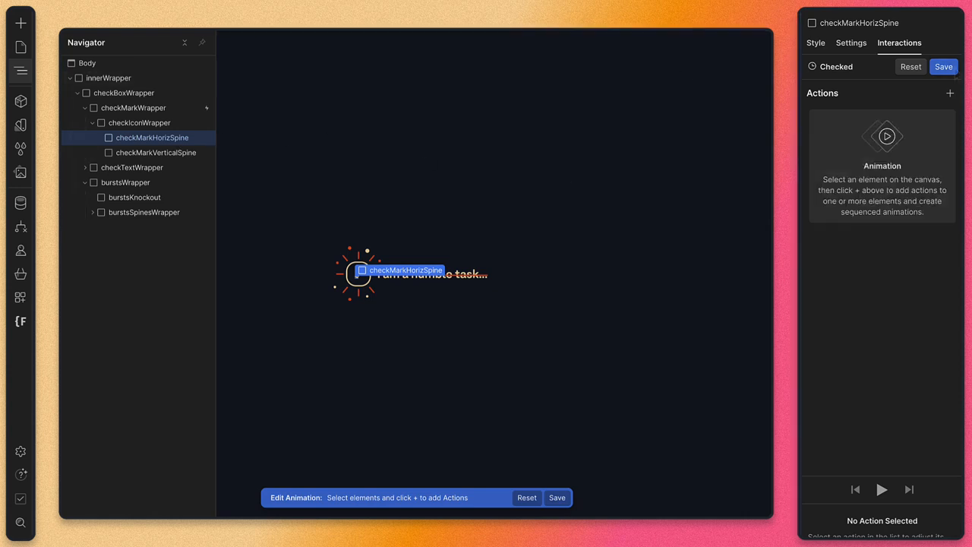
Save the Checked animation and copy checkMarkHorizSpine's width from its style settings.
left_click(944, 68)
left_click(815, 49)
left_click(141, 139)
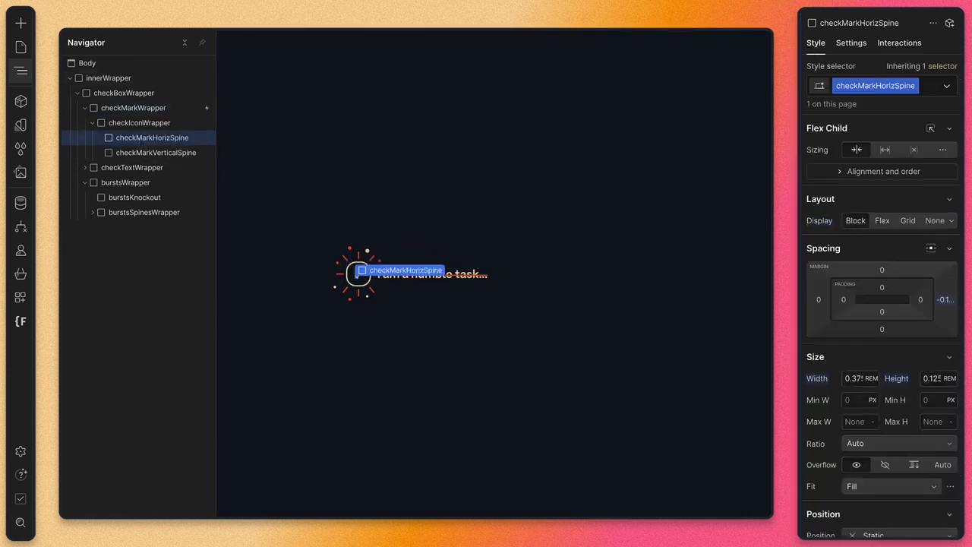
left_click(855, 378)
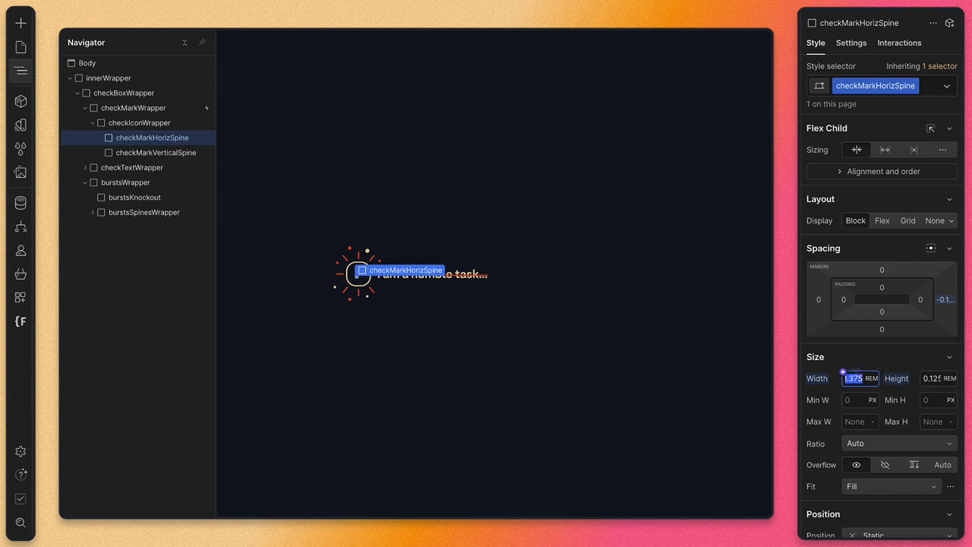
key("super+c")
Check checkMarkVerticalSpine's size settings and reopen checkMarkWrapper's Checked animation for editing.
left_click(157, 152)
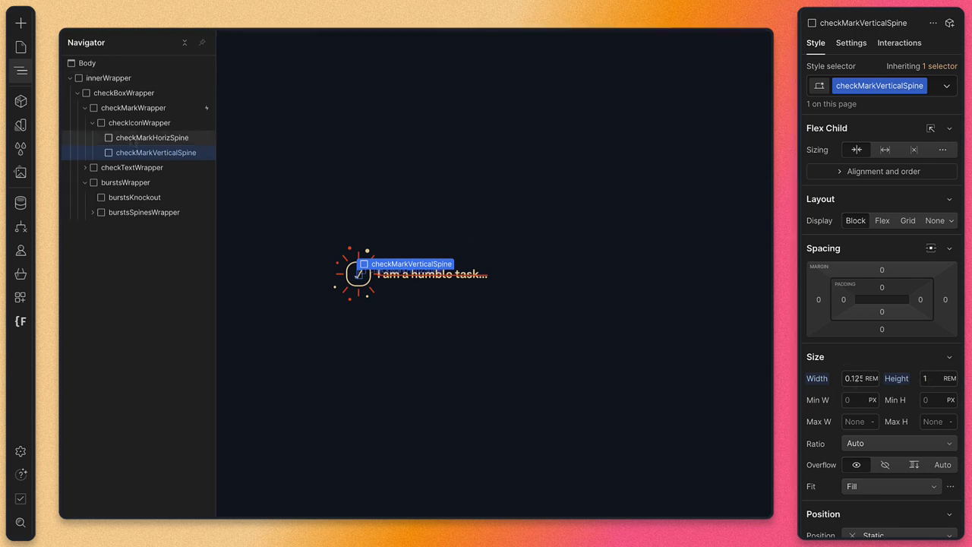
left_click(133, 140)
left_click(134, 109)
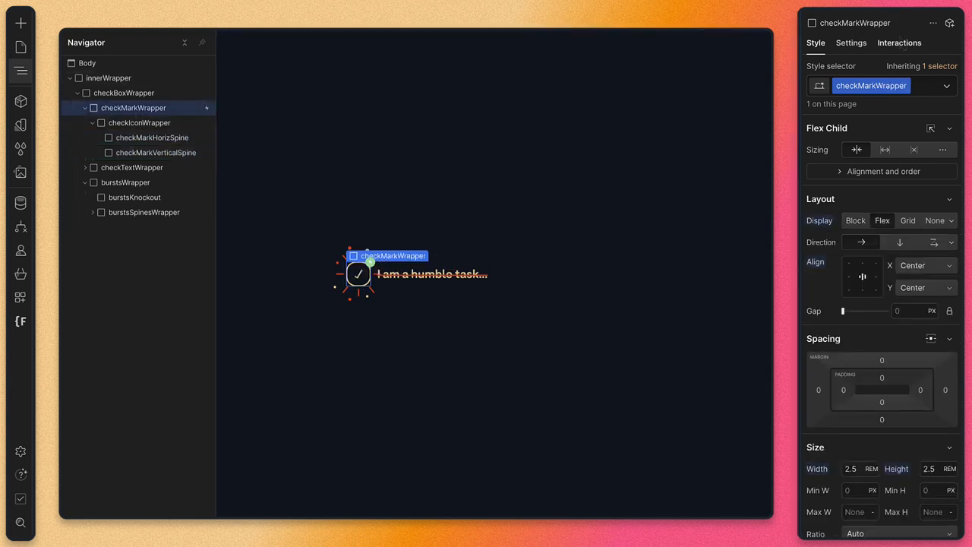
left_click(897, 46)
left_click(949, 174)
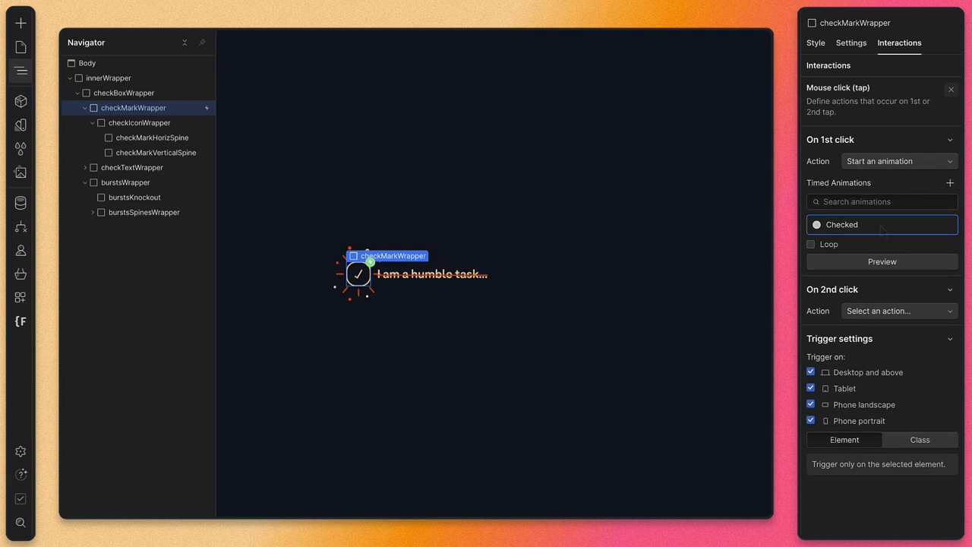
left_click(931, 224)
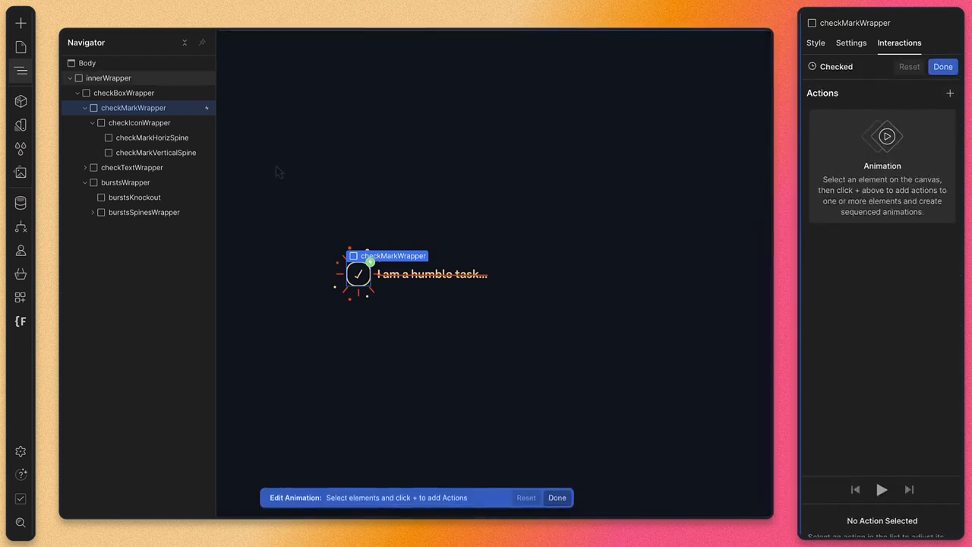
Add a Size action for checkMarkHorizSpine to the animation, with a width of 0 rem.
left_click(152, 137)
left_click(949, 93)
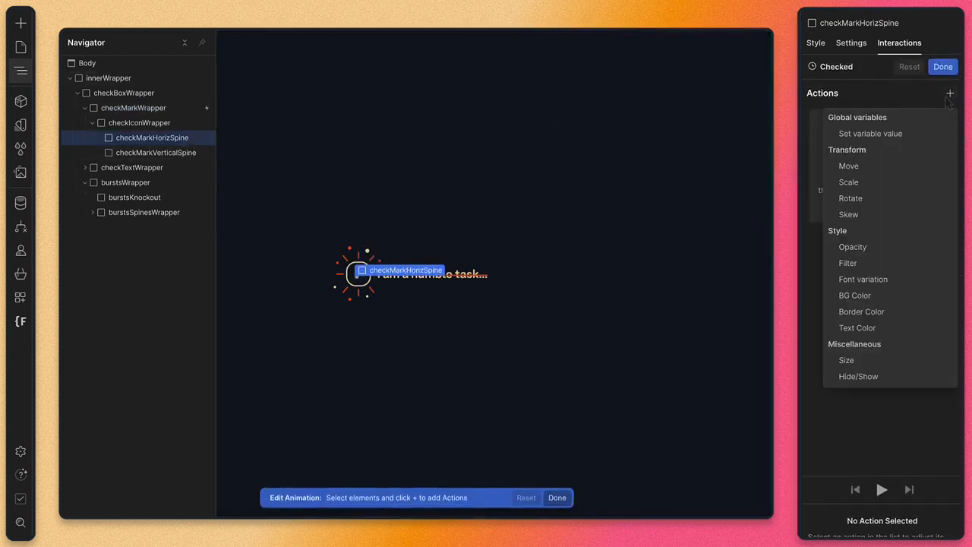
left_click(865, 360)
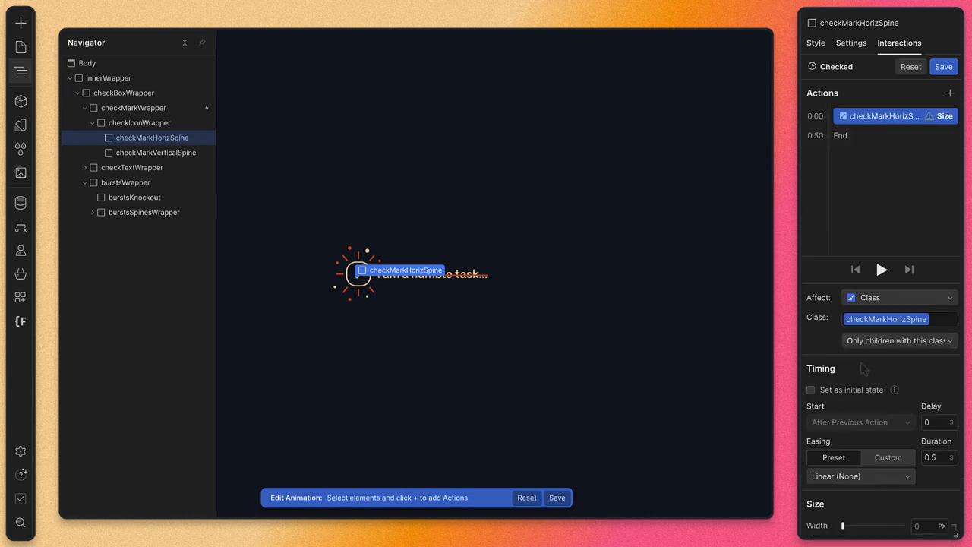
left_click(927, 524)
type("0rem")
key("Return")
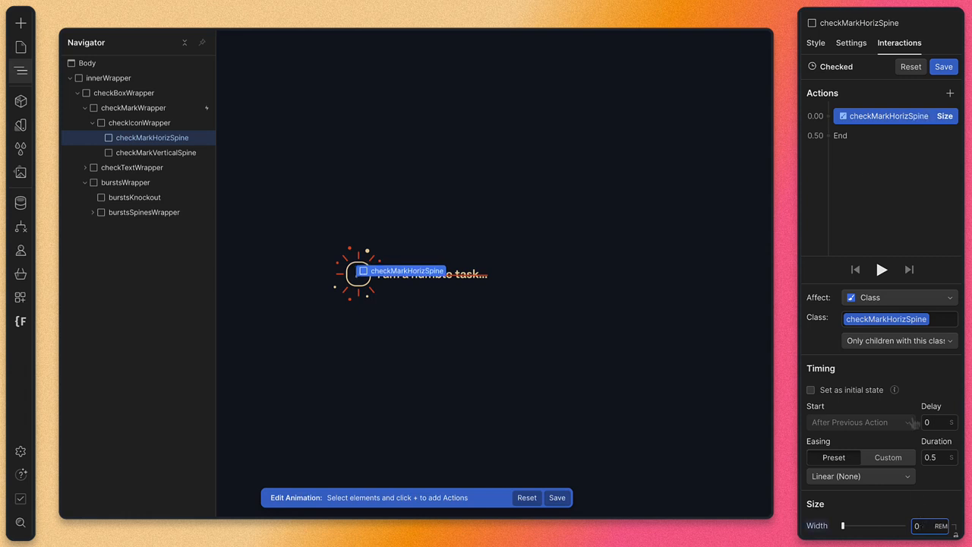
Add a second Size action for checkMarkHorizSpine following the first, using the copied width of 0.375 rem.
left_click(828, 135)
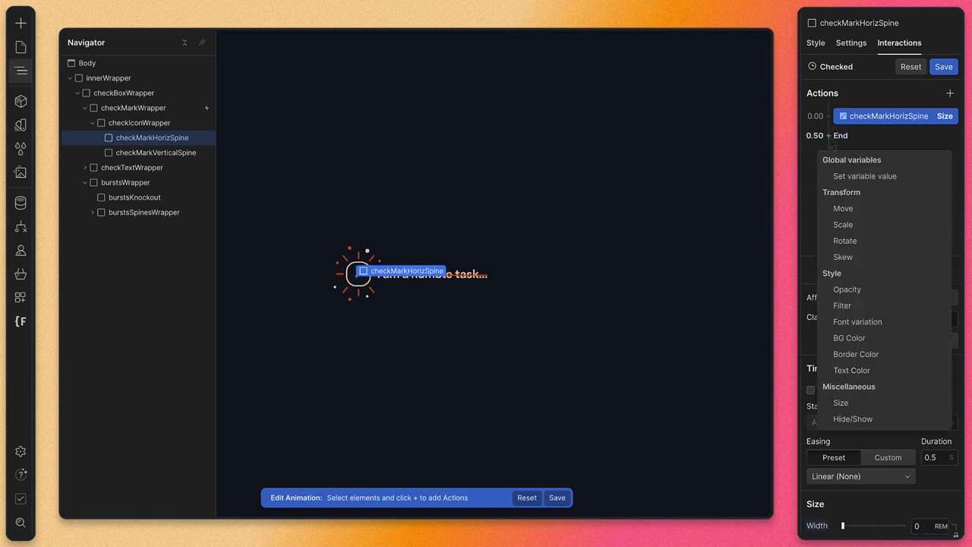
left_click(840, 402)
left_click(925, 526)
key("super+v")
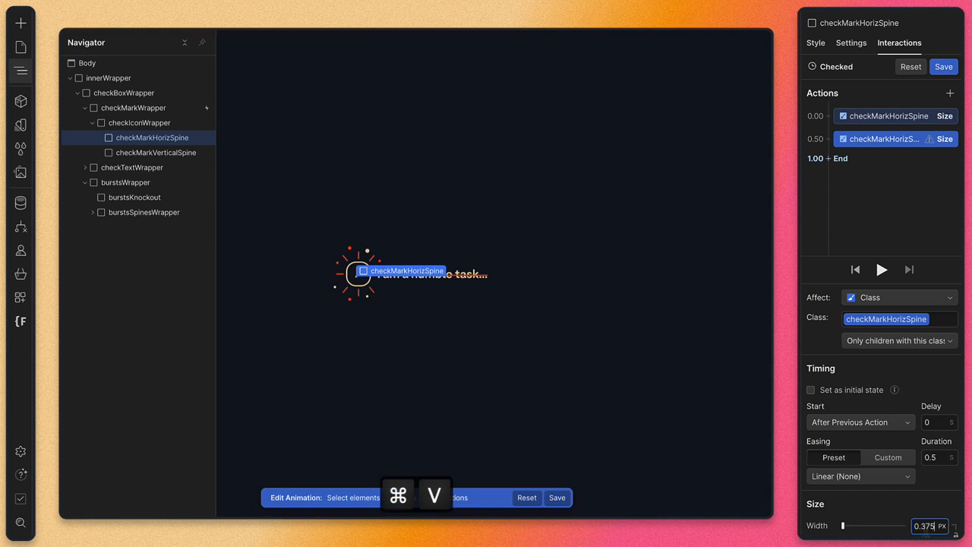
key("Return")
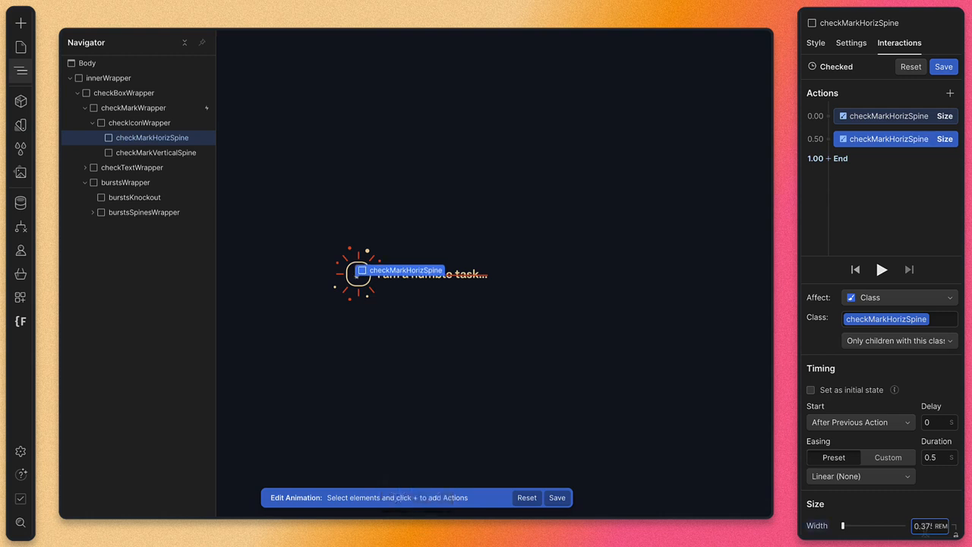
Give the second checkMarkHorizSpine Size action a 0.3 s duration and Out Back easing.
left_click(938, 458)
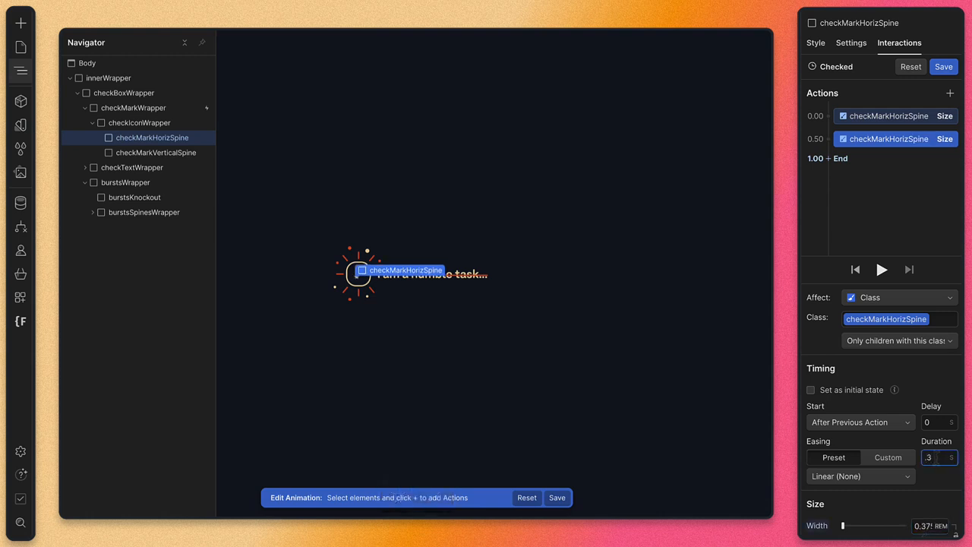
type(".3")
left_click(860, 476)
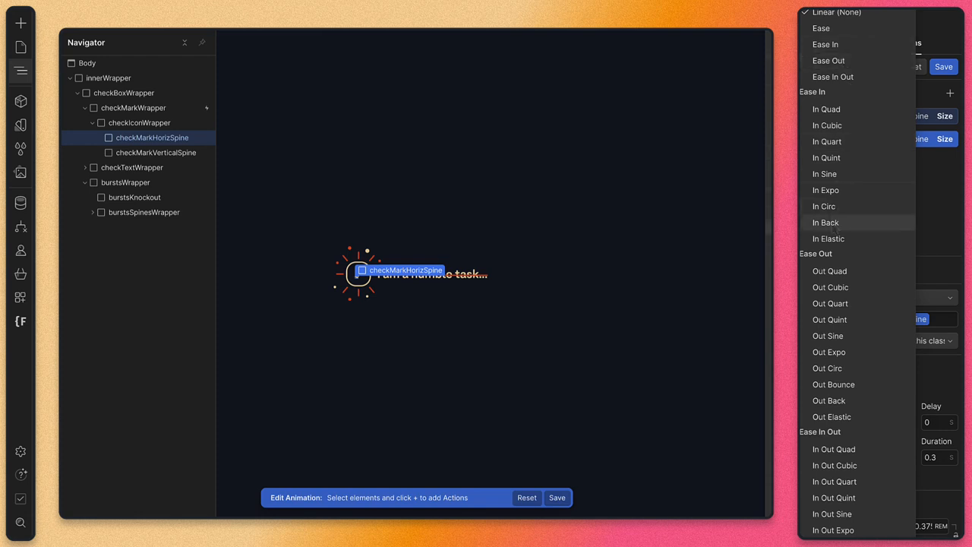
left_click(829, 400)
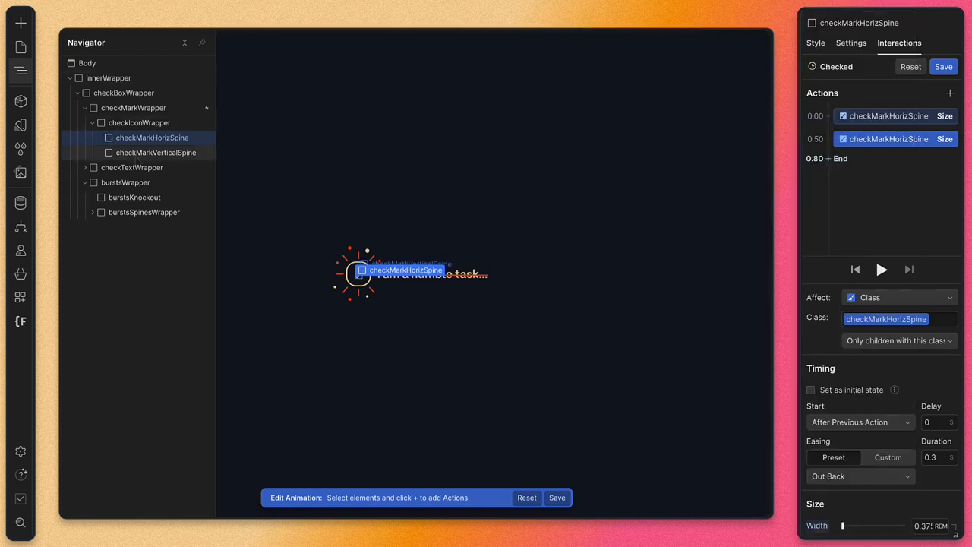
Add a Size action for checkMarkVerticalSpine alongside the first checkMarkHorizSpine action and collapse its height.
left_click(156, 153)
left_click(829, 117)
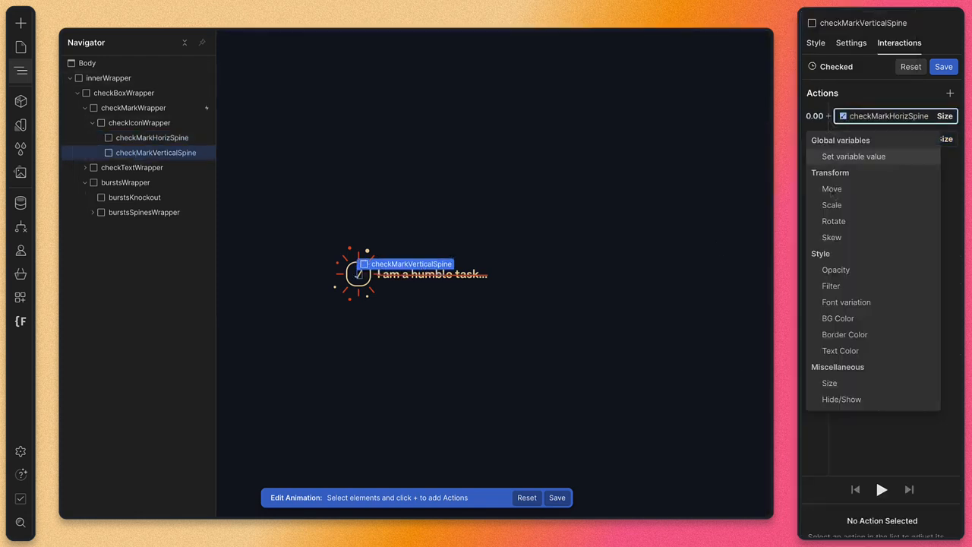
left_click(840, 382)
left_click(922, 526)
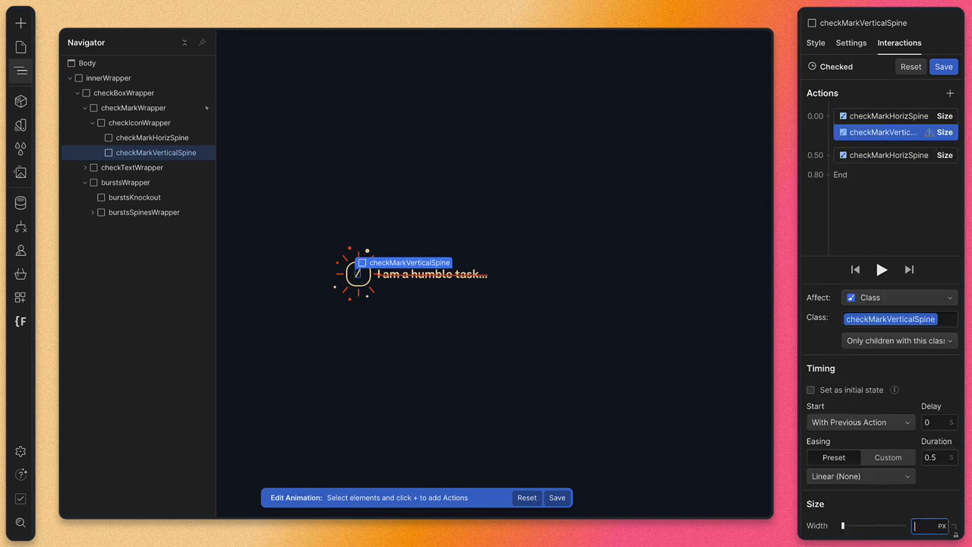
key("Tab")
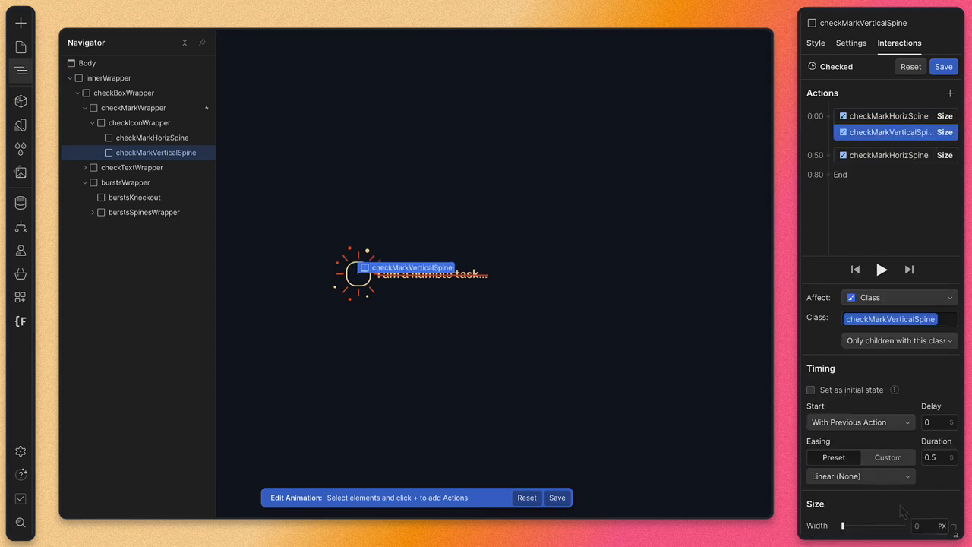
Set the opening Size actions of both check mark spines as the initial state.
left_click(884, 116, "shift")
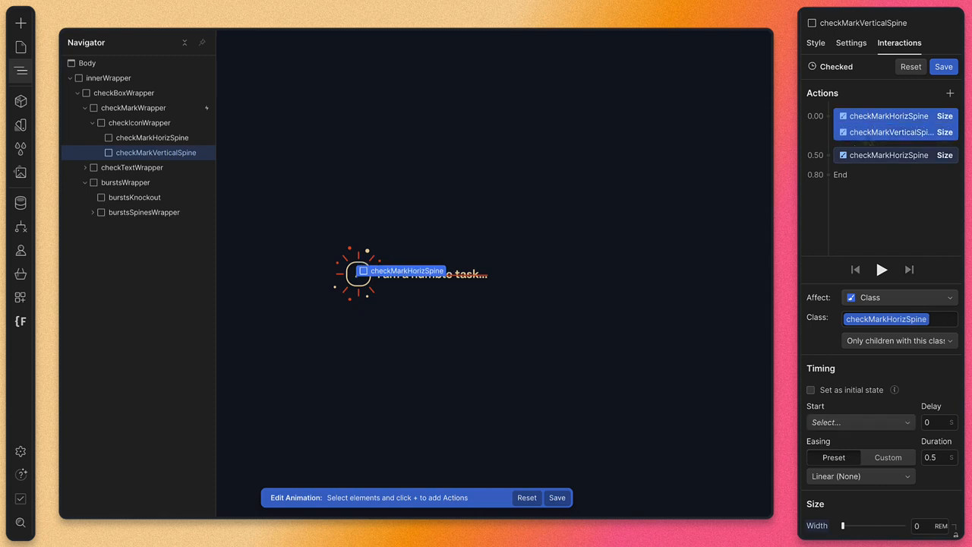
left_click(881, 155)
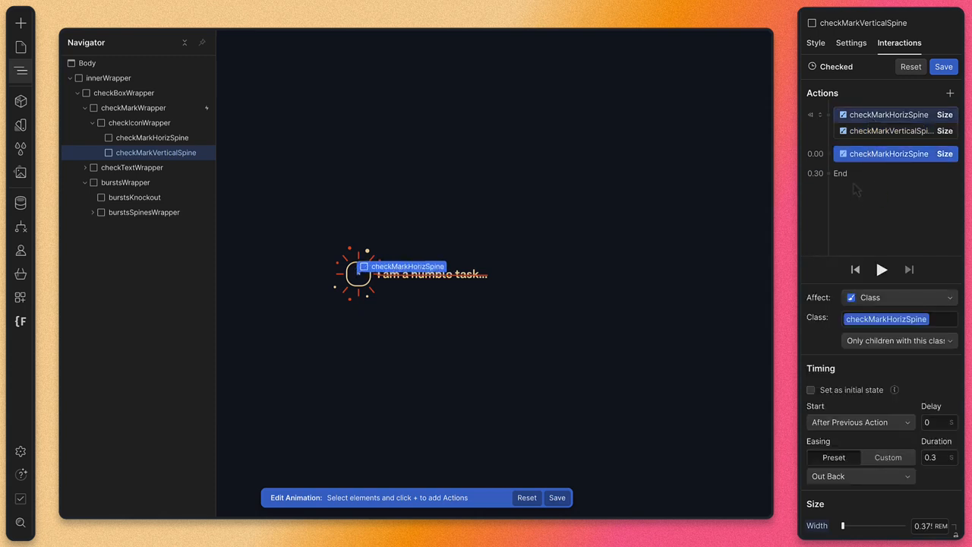
left_click(888, 131)
Add a Size action restoring checkMarkVerticalSpine's height alongside the second checkMarkHorizSpine action, with a 0.3 s duration and Out Back easing.
left_click(829, 153)
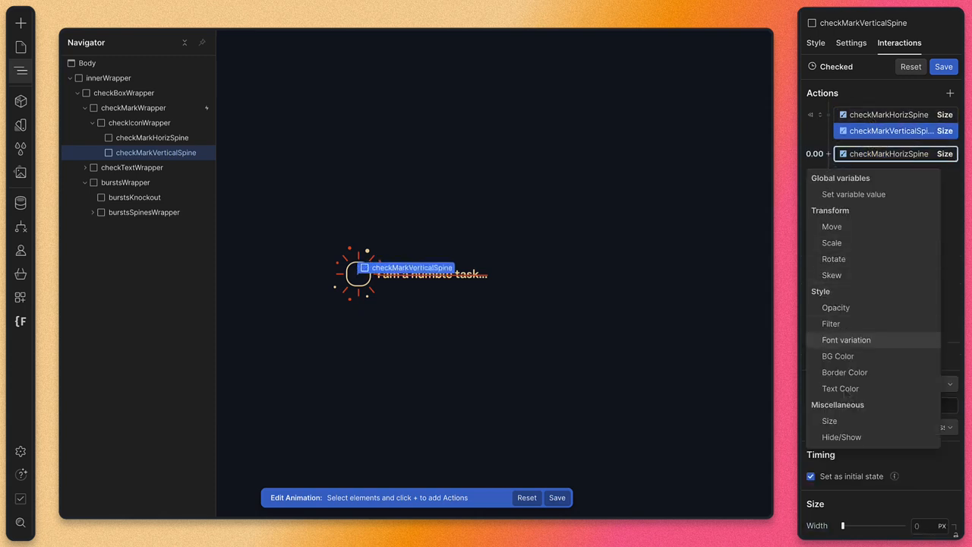
left_click(829, 420)
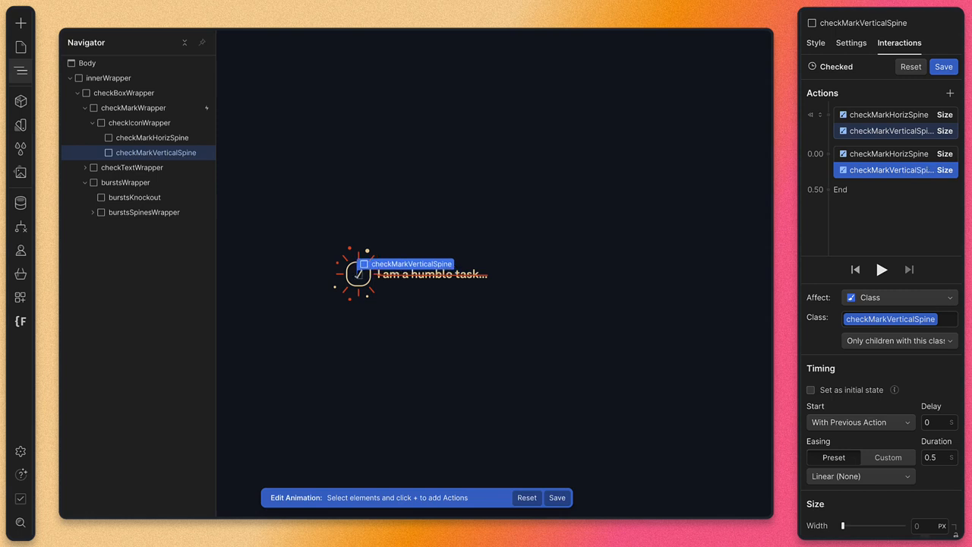
left_click(941, 457)
type(".3")
left_click(858, 477)
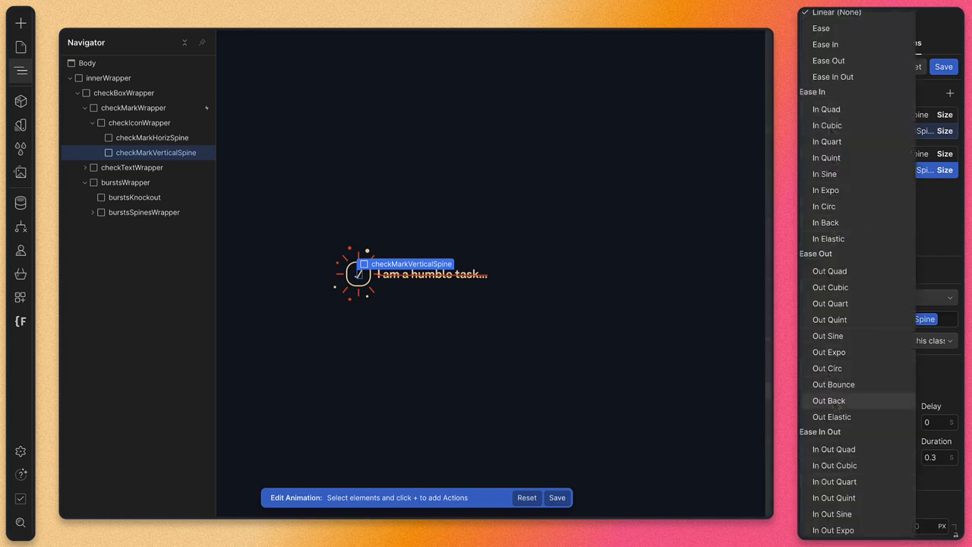
left_click(835, 404)
Play the Checked animation several times to preview the check mark drawing in.
left_click(881, 272)
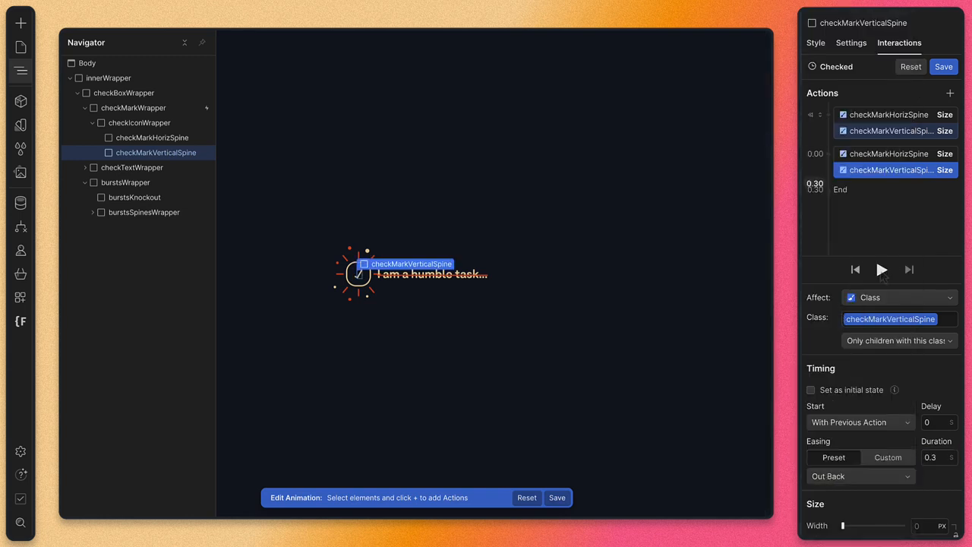
left_click(881, 271)
left_click(881, 270)
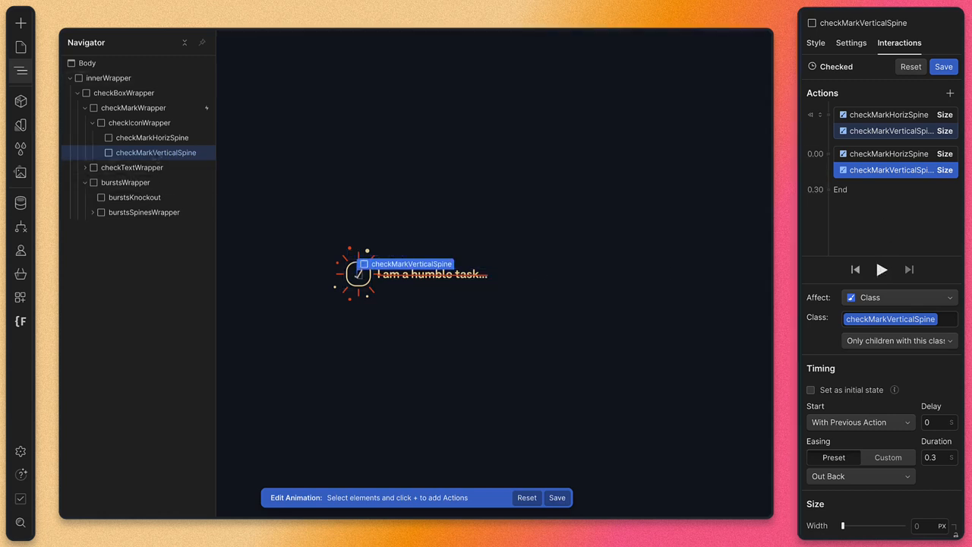
Expand burstsSpinesWrapper in the element tree and save the Checked animation.
left_click(93, 212)
left_click(141, 227)
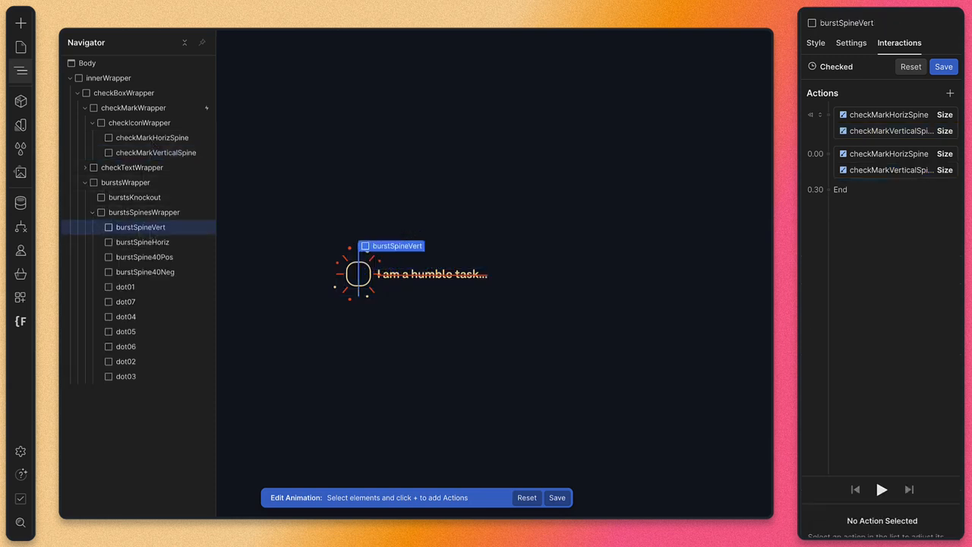
left_click(828, 114)
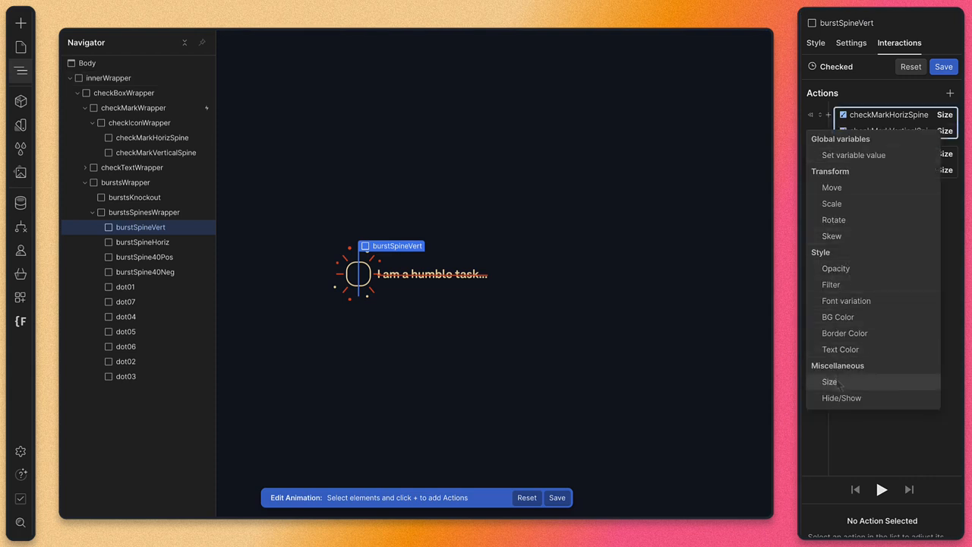
left_click(943, 68)
left_click(943, 68)
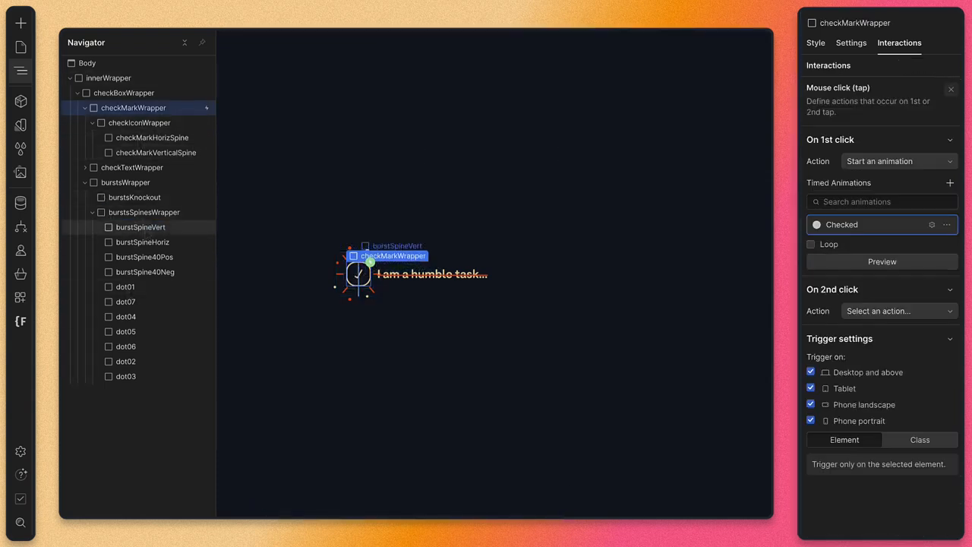
Compare the width and height settings of burstSpineVert and burstSpineHoriz.
left_click(140, 227)
left_click(816, 43)
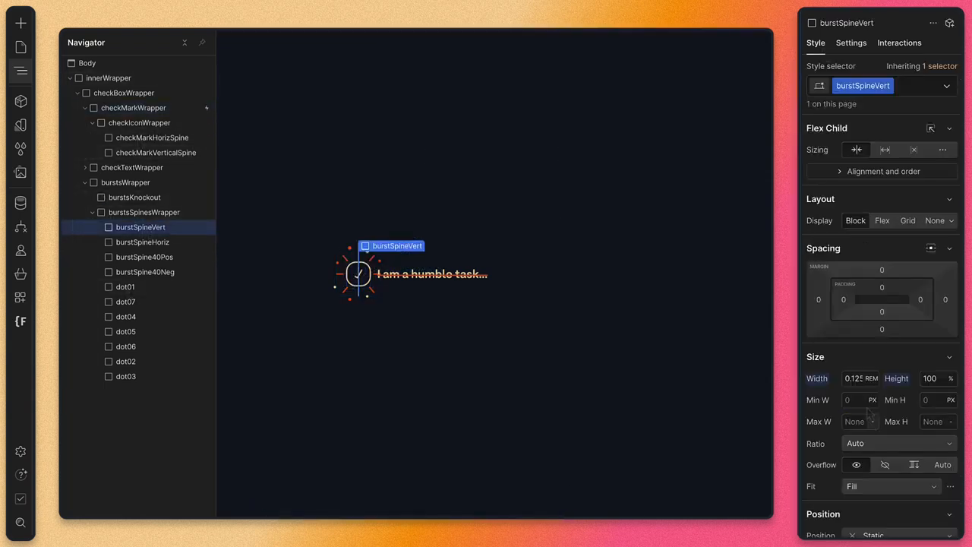
key("Down")
key("Down")
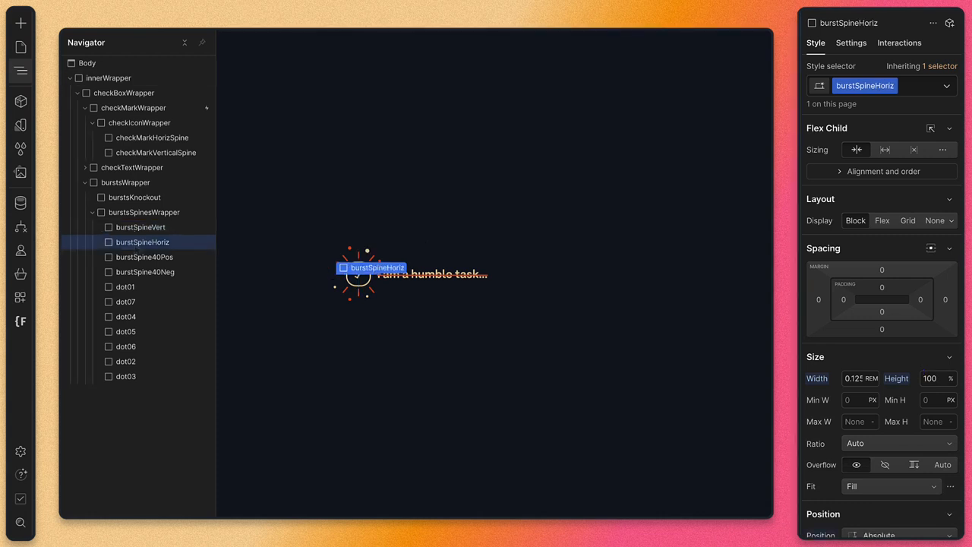
Compare the width and height settings of burstSpineHoriz, burstSpine40Pos and burstSpine40Neg.
left_click(139, 278)
left_click(142, 258)
left_click(143, 243)
left_click(145, 258)
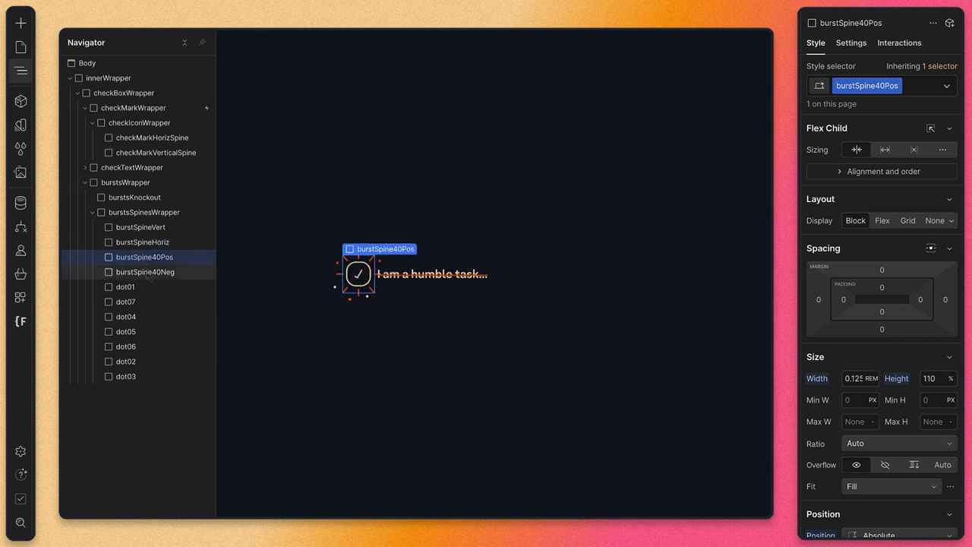
left_click(149, 275)
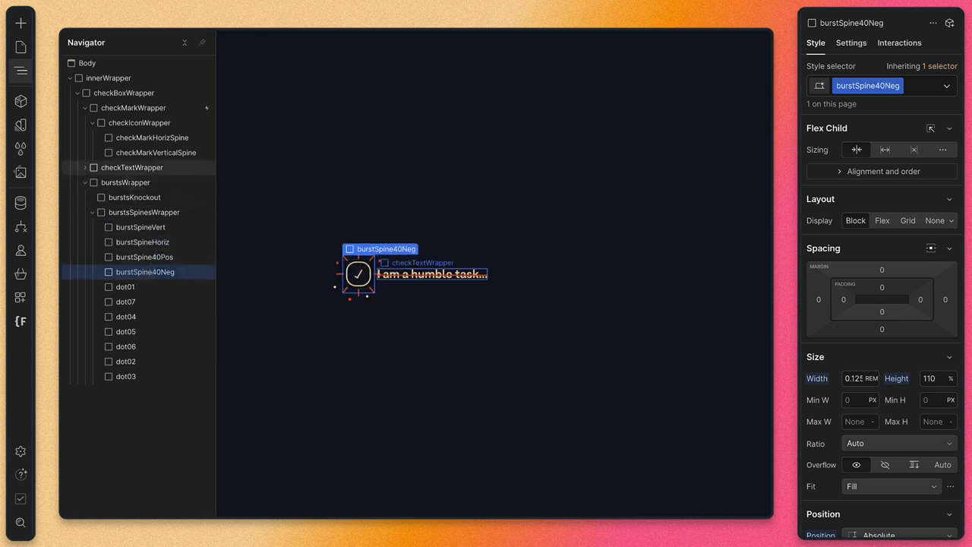
Open the Checked timed animation in checkMarkWrapper's mouse click interaction for editing.
left_click(132, 108)
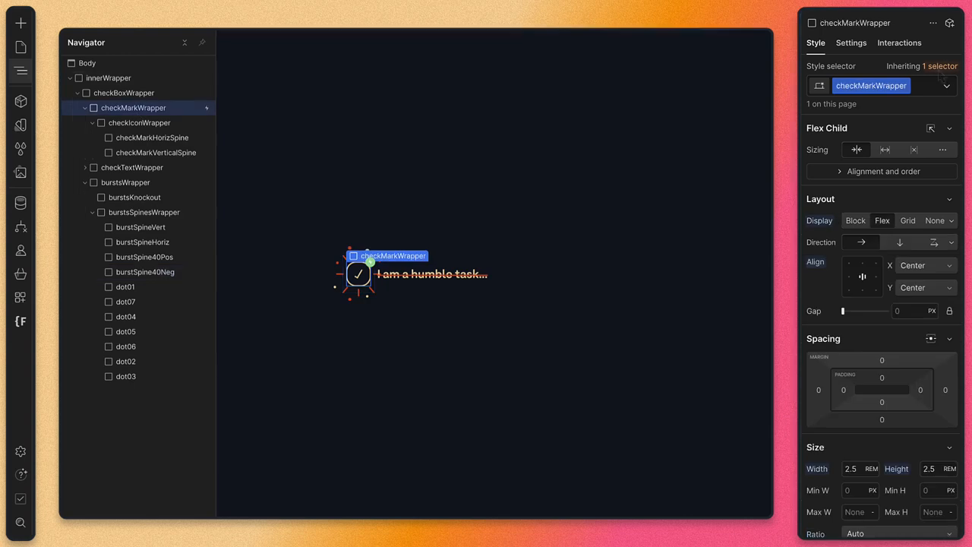
left_click(899, 43)
left_click(849, 129)
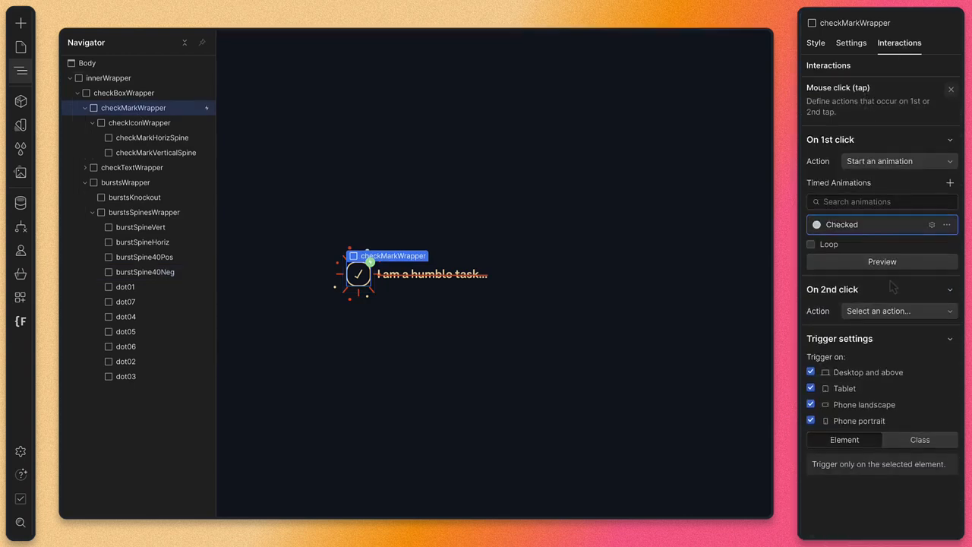
left_click(931, 225)
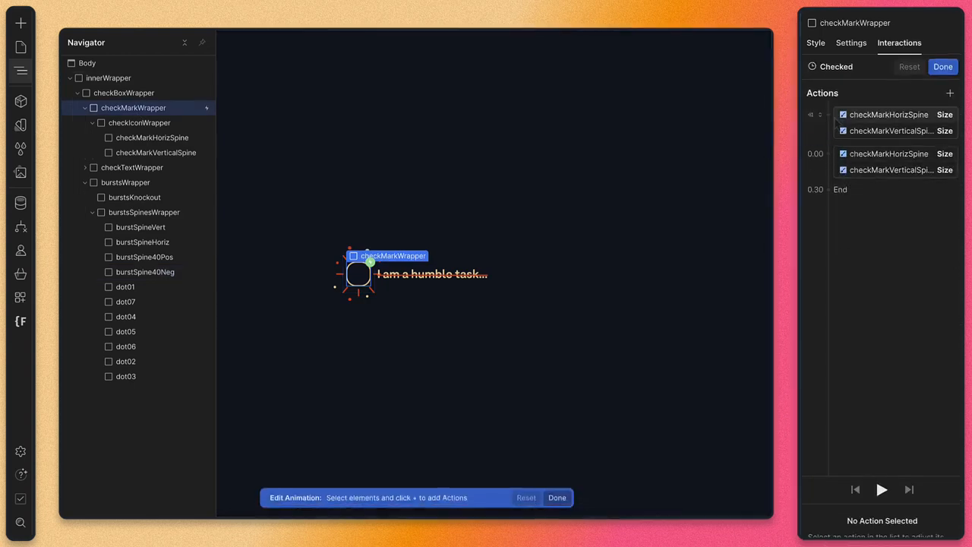
Add an initial-state Size action that collapses burstSpineVert's height to 0%.
left_click(141, 227)
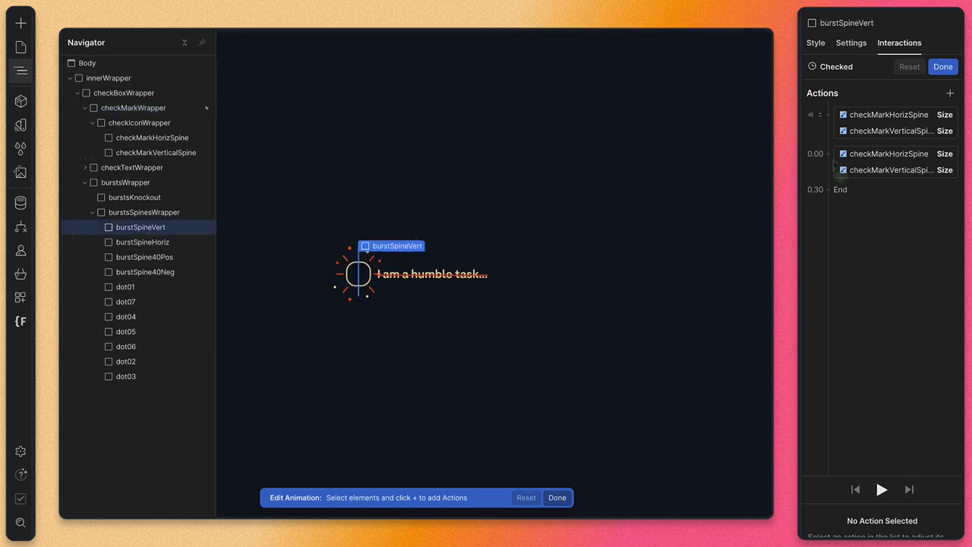
left_click(829, 116)
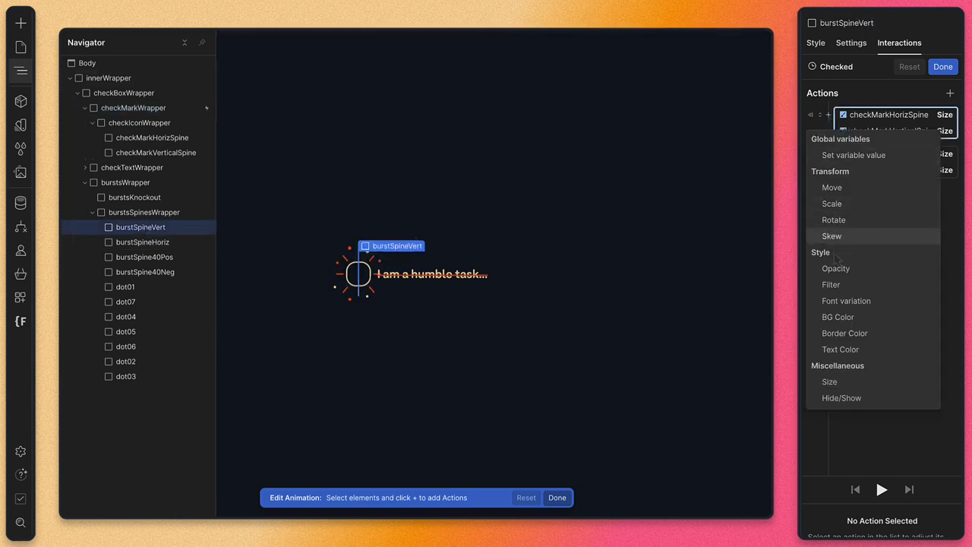
left_click(830, 381)
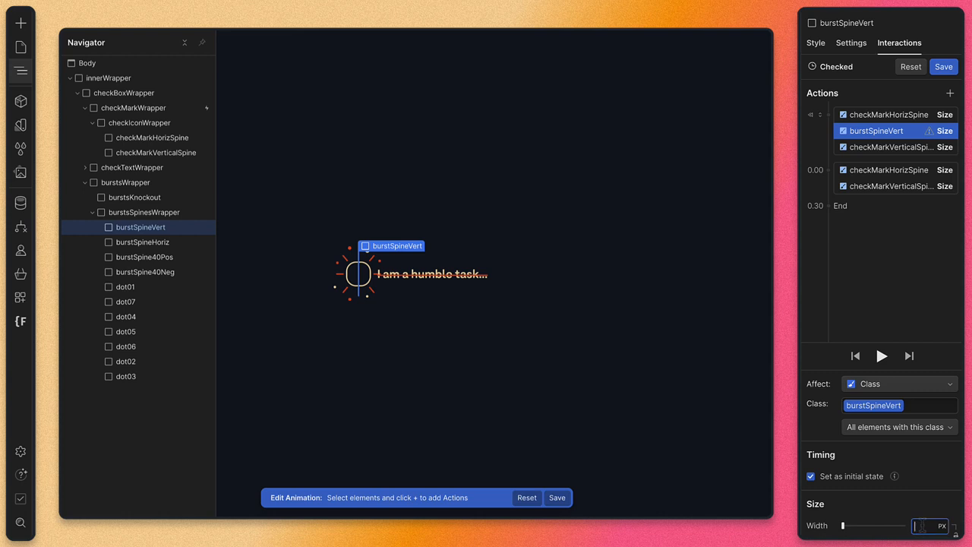
type("0")
key("Return")
key("shift+5")
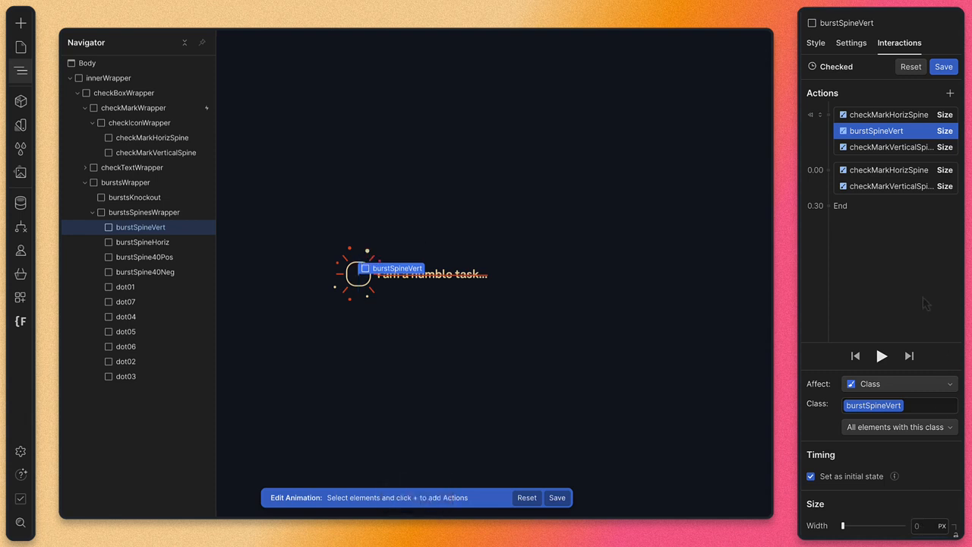
Add a Size action restoring burstSpineVert's full height at 0.00 s, with Out Back easing and a 0.3 s duration.
left_click(827, 170)
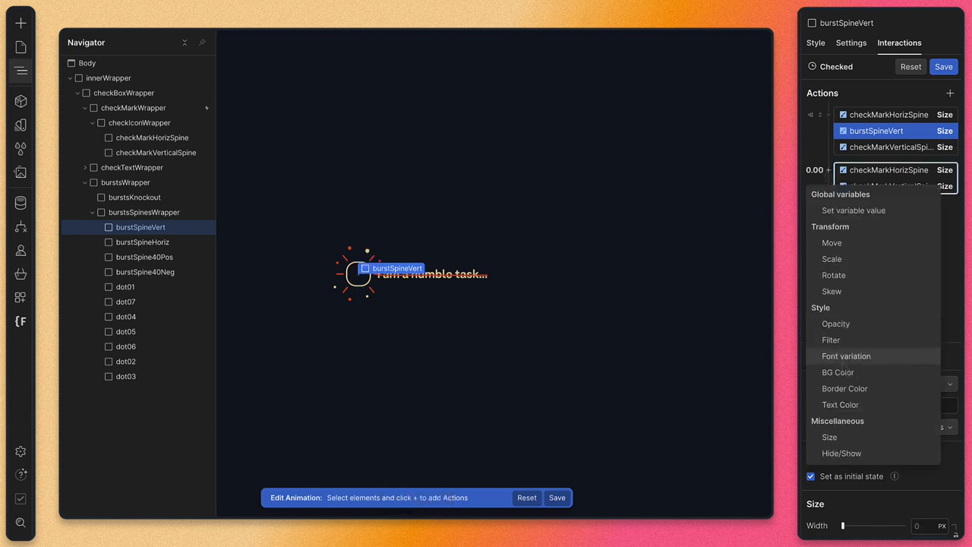
left_click(829, 437)
key("shift+5")
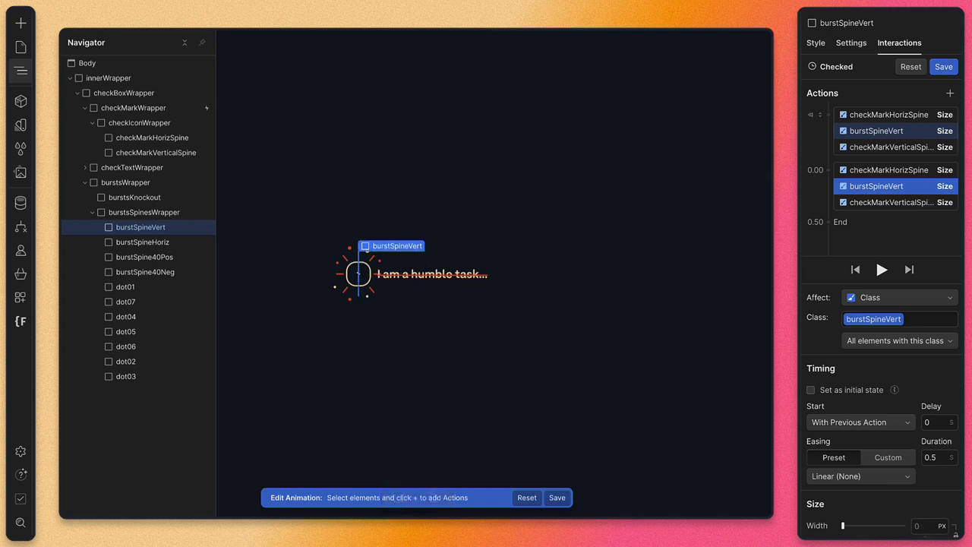
left_click(860, 476)
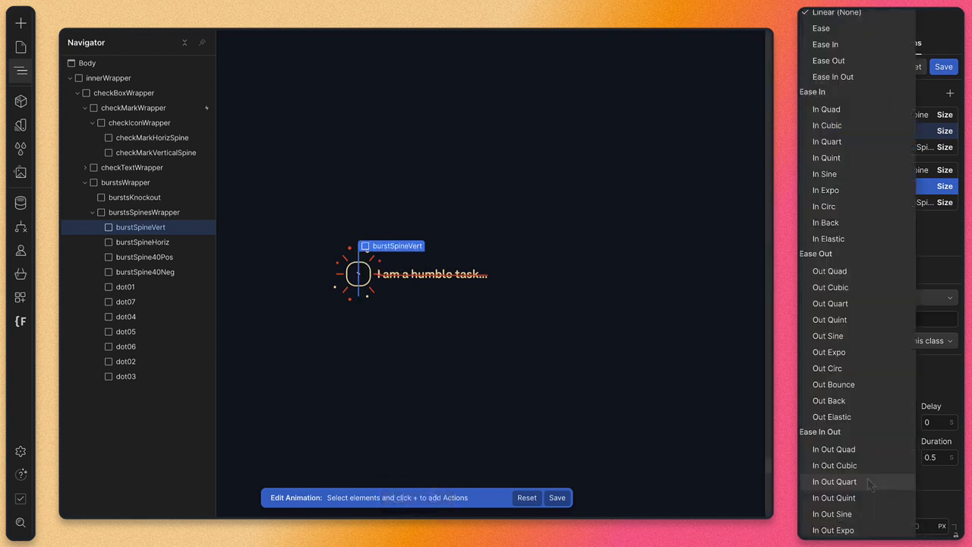
left_click(831, 398)
left_click(933, 457)
type(".3")
key("Return")
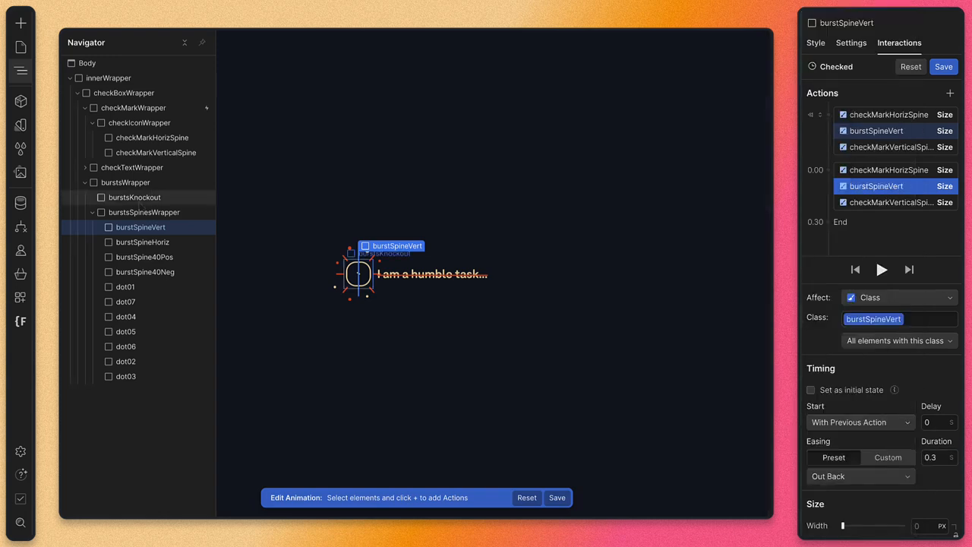
Add an initial-state Size action that collapses burstSpineHoriz's height to zero.
left_click(138, 243)
left_click(835, 123)
left_click(838, 382)
key("shift+5")
Add a Size action restoring burstSpineHoriz's full height at 0.00 s, with a 0.3 s duration and Out Back easing.
left_click(835, 195)
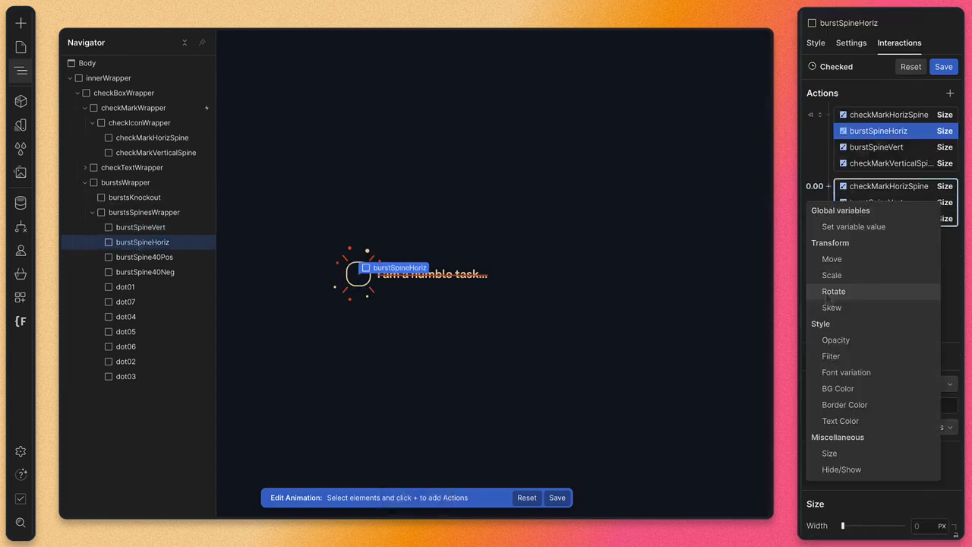
left_click(837, 453)
key("shift+5")
left_click(940, 457)
type(".3")
left_click(860, 476)
left_click(831, 399)
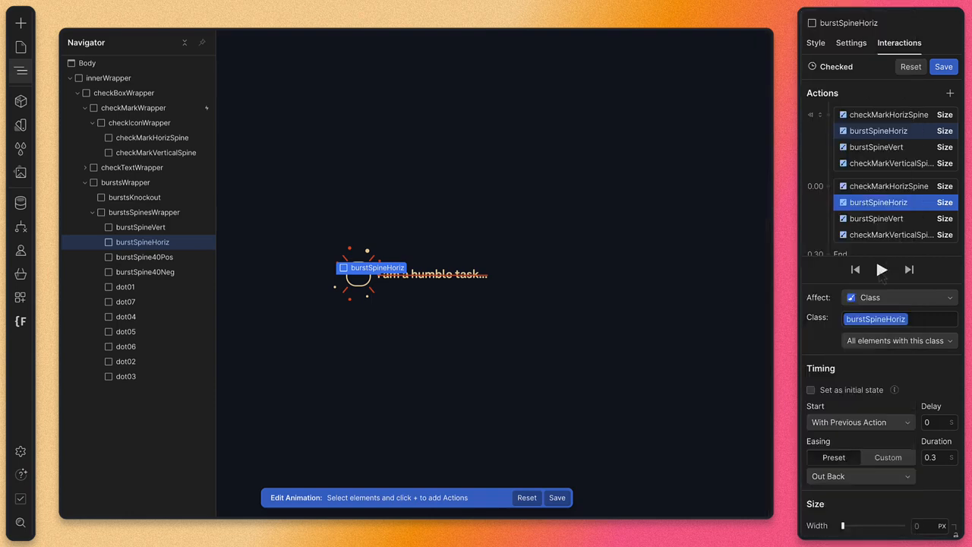
Add collapsing initial-state and restoring Size actions for burstSpine40Pos, plus a collapsing initial-state Size action for burstSpine40Neg.
left_click(144, 256)
left_click(835, 123)
left_click(837, 381)
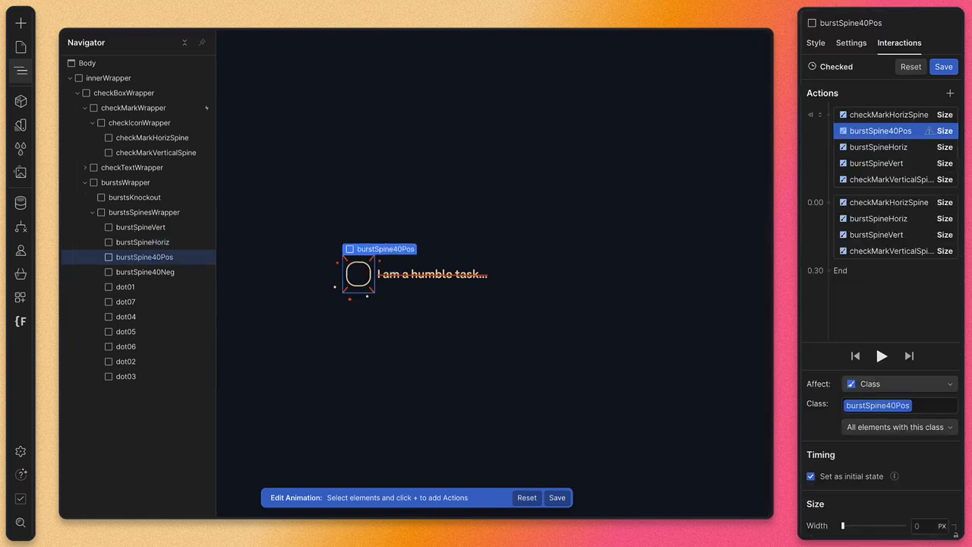
left_click(835, 195)
left_click(837, 452)
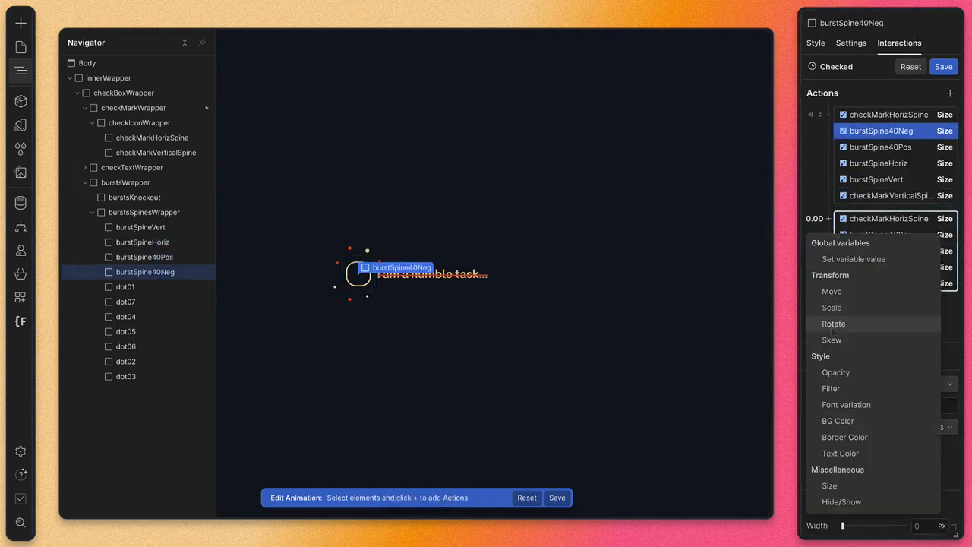
Add a Size action restoring burstSpine40Neg's height with Out Back easing and a 0.3 s duration, and preview the animation.
left_click(836, 489)
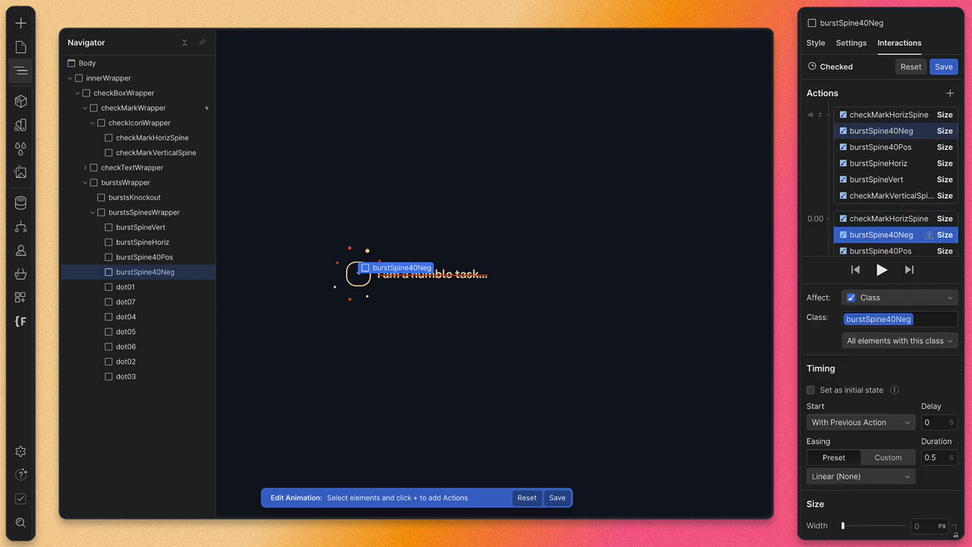
type("%")
left_click(906, 478)
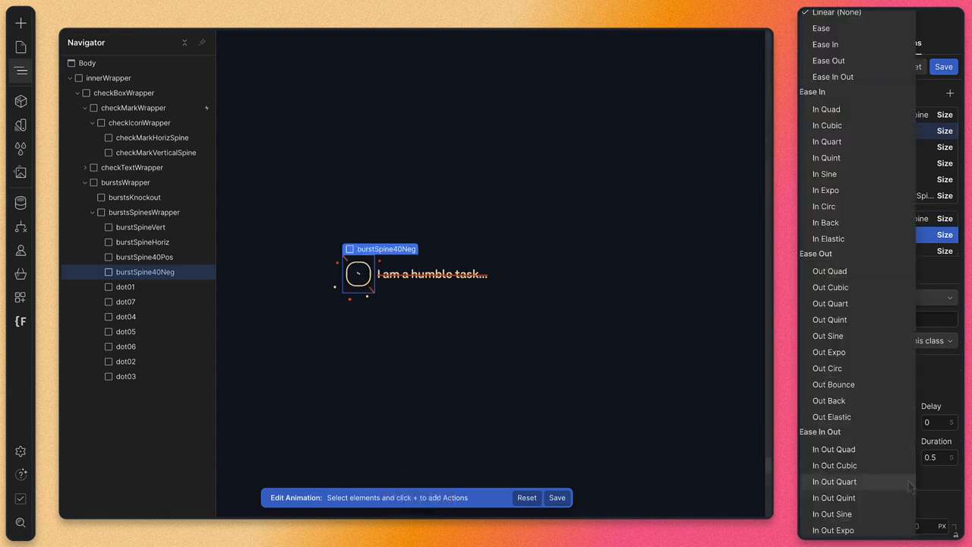
left_click(830, 400)
left_click(938, 457)
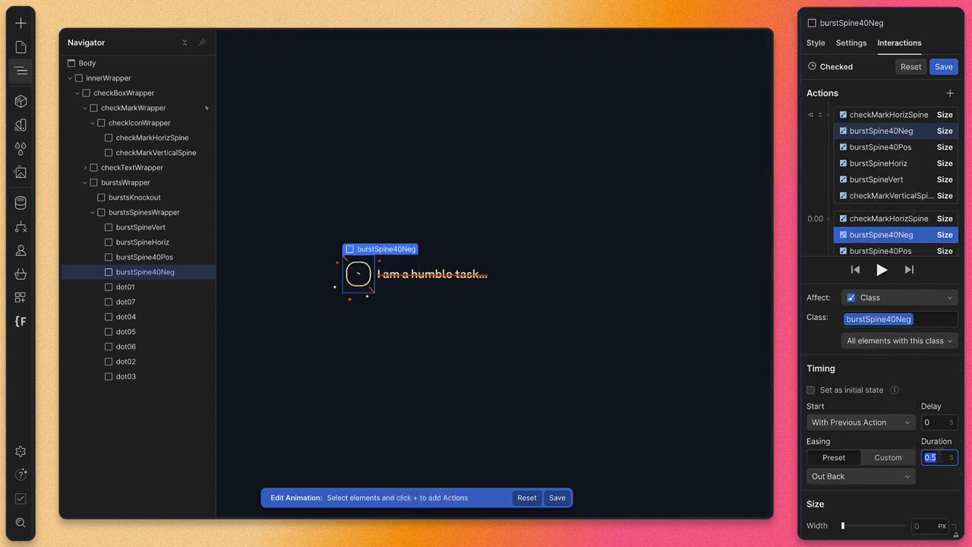
type("0.3")
left_click(881, 270)
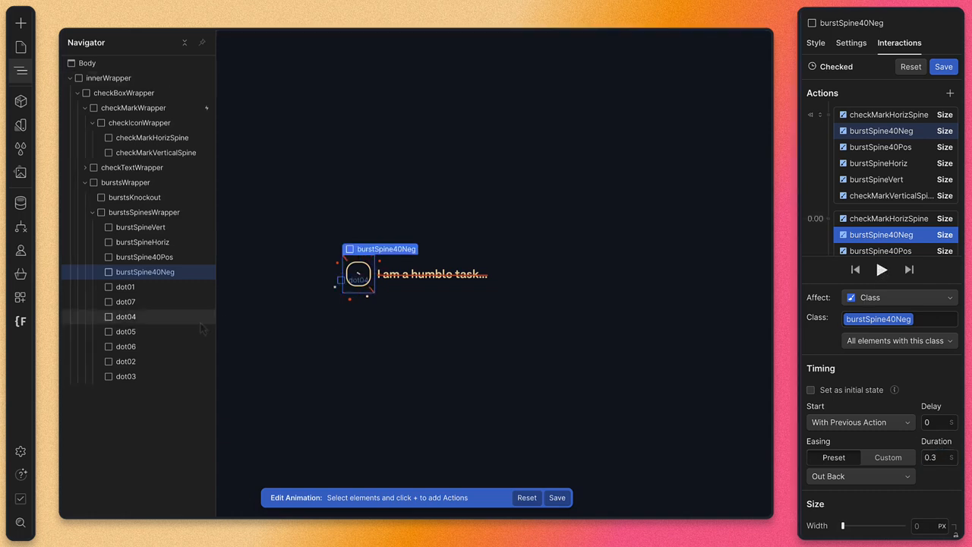
Add an initial-state Opacity action hiding dot01 and a second Opacity action revealing it at 0.00 s.
left_click(151, 292)
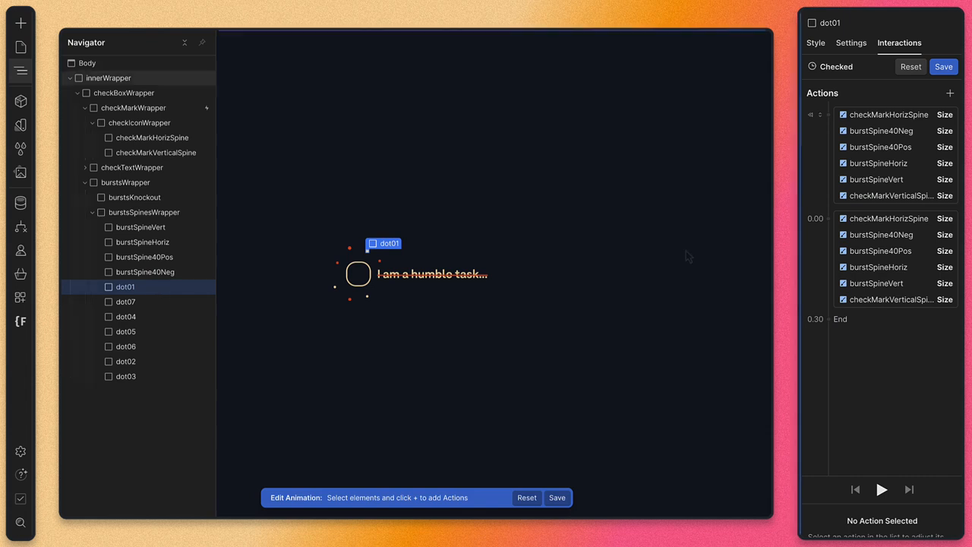
left_click(827, 115)
left_click(835, 268)
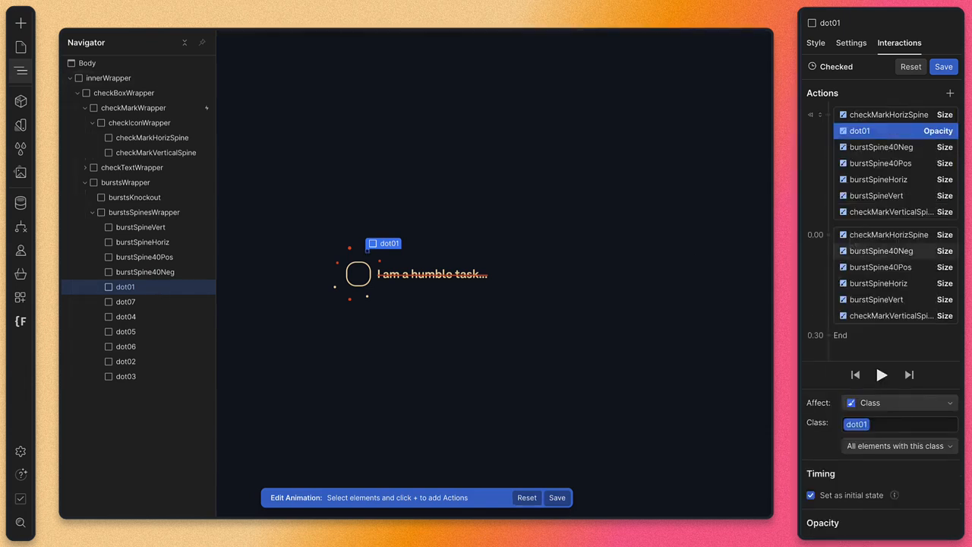
left_click(828, 235)
left_click(835, 388)
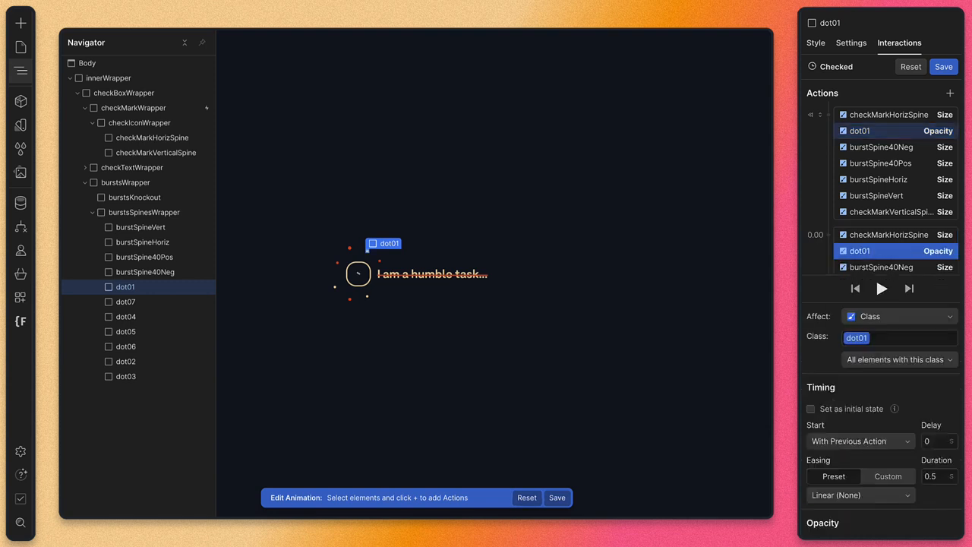
Add an initial-state Opacity action hiding dot07 and a second Opacity action revealing it after a 0.1 s delay.
left_click(125, 302)
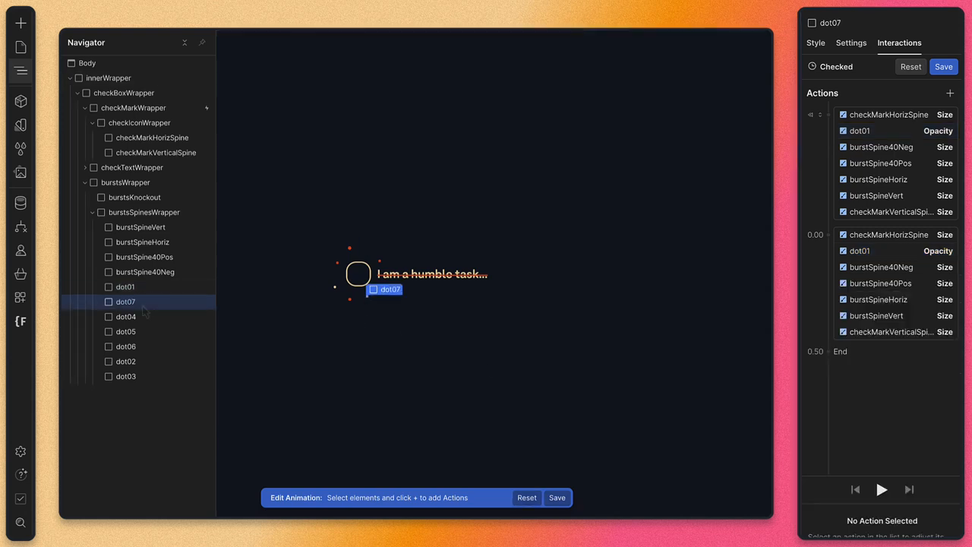
left_click(828, 115)
left_click(835, 268)
left_click(827, 250)
left_click(835, 398)
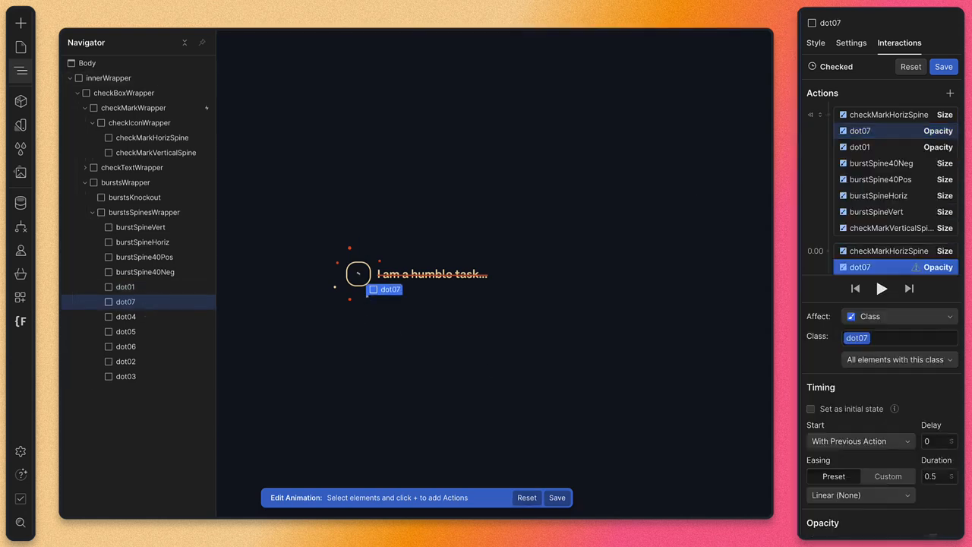
left_click(933, 441)
type("0.1")
key("Return")
Add an initial-state Opacity action hiding dot04 and a second Opacity action revealing it after a 0.05 s delay.
left_click(125, 317)
left_click(828, 114)
left_click(835, 268)
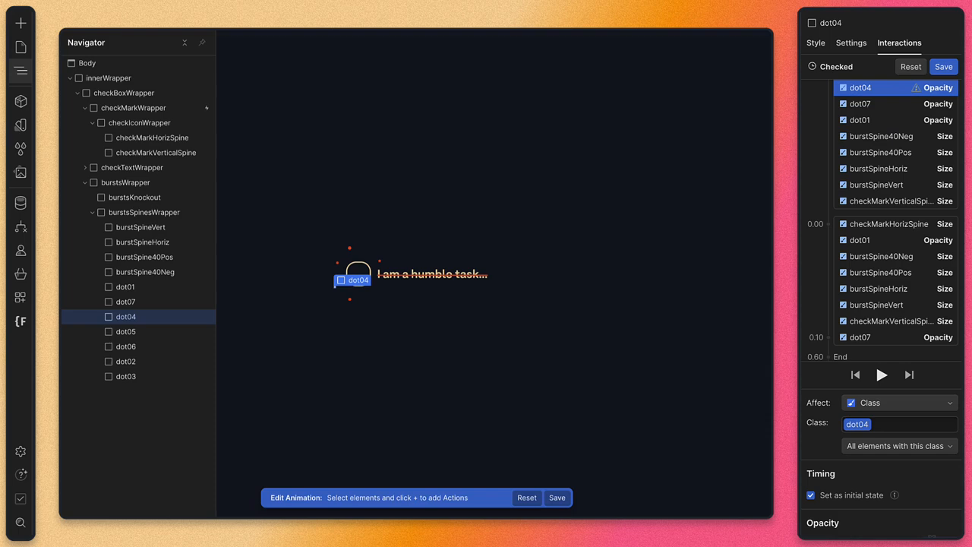
left_click(828, 337)
left_click(836, 181)
left_click(933, 441)
type("0.05")
key("Return")
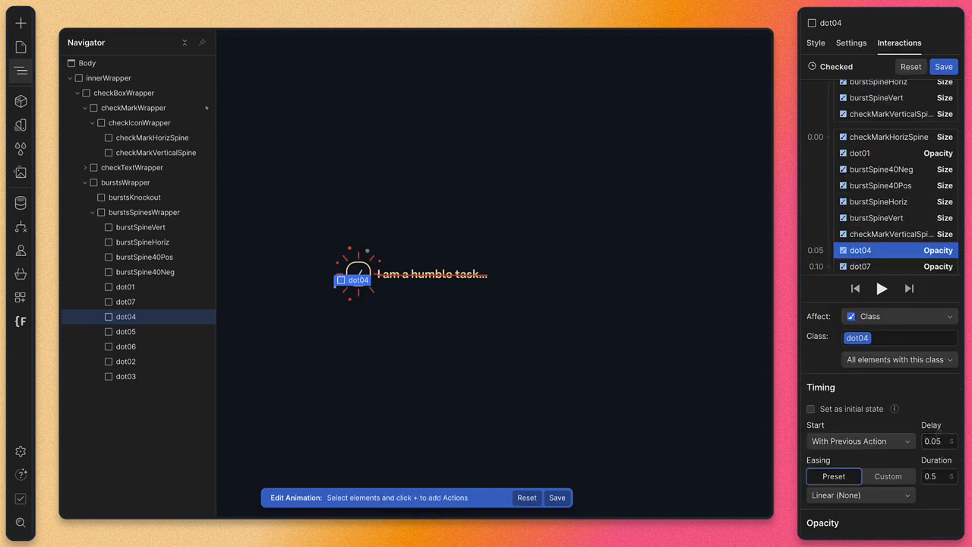
Set Ease In easing on the revealing Opacity actions of dot01, dot04 and dot07 together.
left_click(873, 153, "super")
left_click(873, 266, "super")
left_click(860, 495)
left_click(839, 57)
Add an initial-state Opacity action hiding dot05 and a second Opacity action revealing it at 0.00 s.
left_click(126, 331)
left_click(827, 115)
left_click(835, 268)
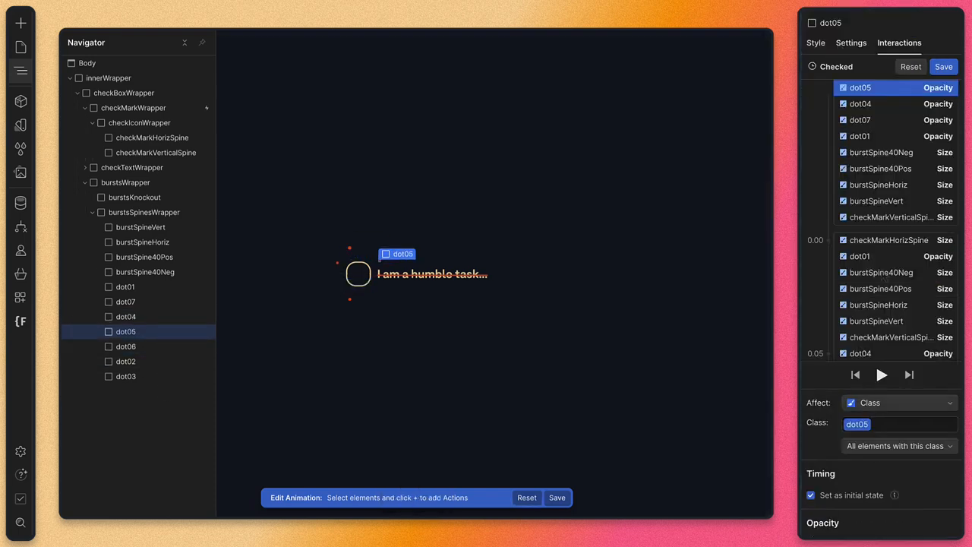
scroll(886, 275, "down", 1)
left_click(828, 200)
left_click(835, 354)
Add an initial-state Opacity action hiding dot06 and a second Opacity action revealing it.
left_click(125, 346)
left_click(828, 115)
left_click(835, 268)
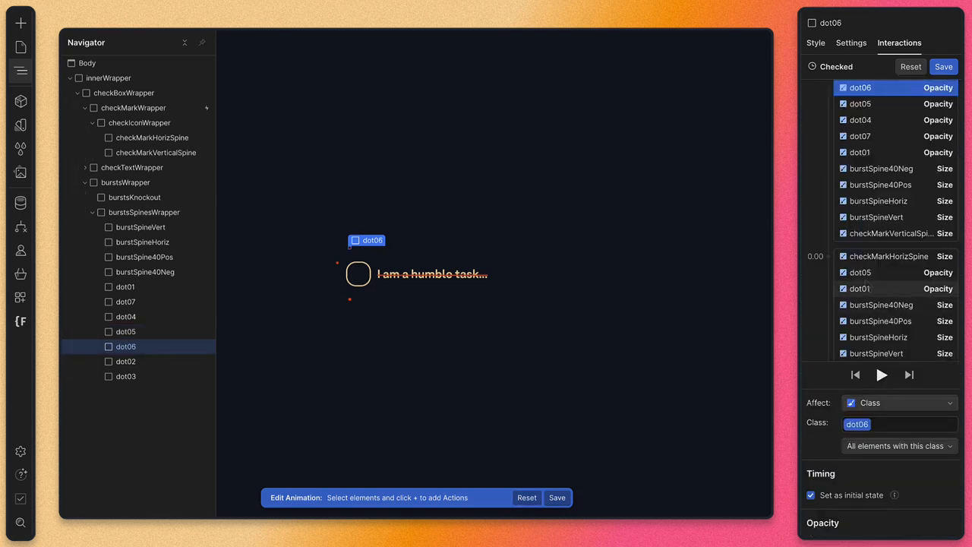
scroll(866, 282, "down", 1)
left_click(828, 187)
left_click(835, 340)
Add hiding initial-state Opacity actions and revealing Opacity actions for dot02 and dot03.
left_click(125, 361)
left_click(828, 114)
left_click(836, 268)
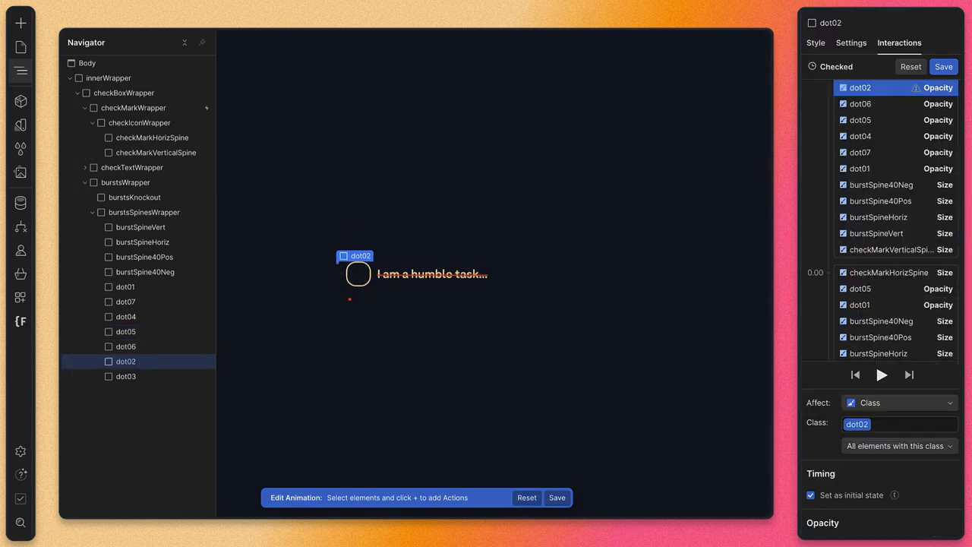
Set the delayed Opacity actions, including dot04, dot07 and dot03, to a 0.3 s duration with Ease In easing.
type(".3")
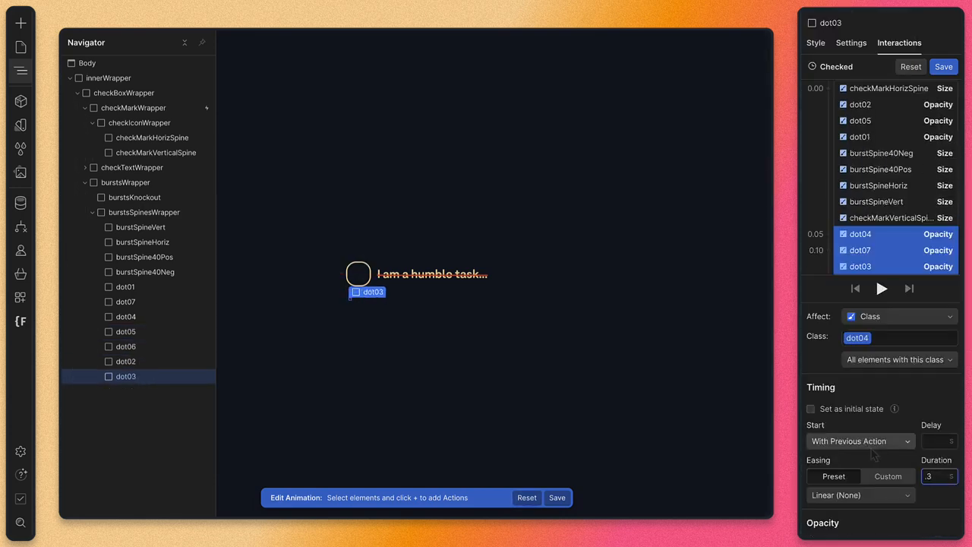
left_click(876, 499)
left_click(873, 495)
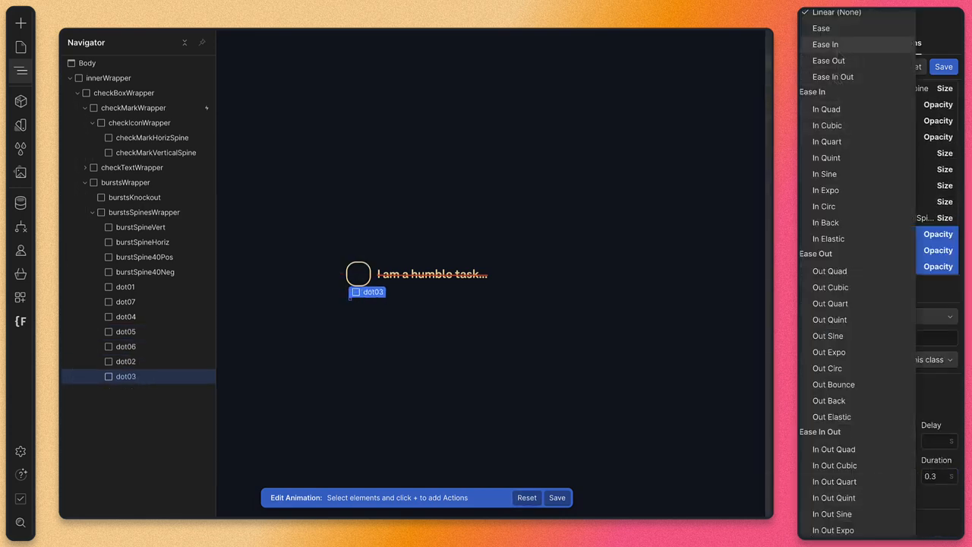
left_click(827, 41)
Set the revealing Opacity actions of dot02, dot05 and dot01 at 0.00 s to a 0.3 s duration with Ease In easing.
scroll(896, 190, "up", 1)
left_click(881, 224)
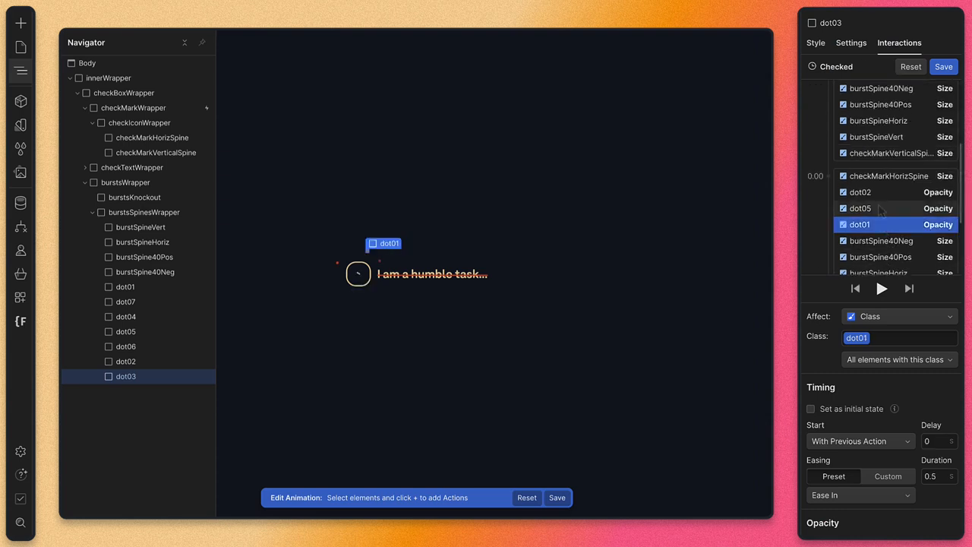
left_click(881, 192, "shift")
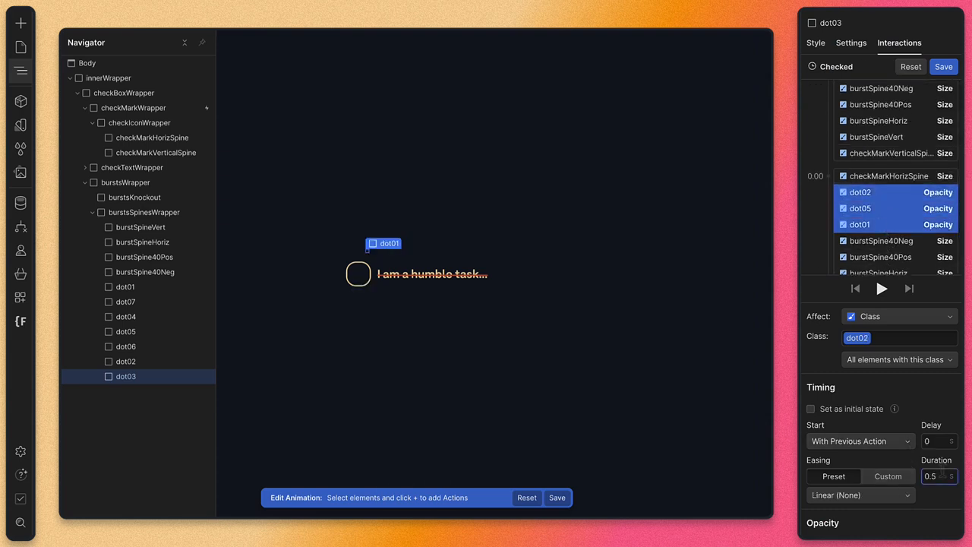
key("shift+Right")
key("shift+Right")
key("shift+Right")
type("0.3")
left_click(860, 495)
left_click(835, 42)
Preview the animation with the updated dot timing.
scroll(866, 232, "down", 3)
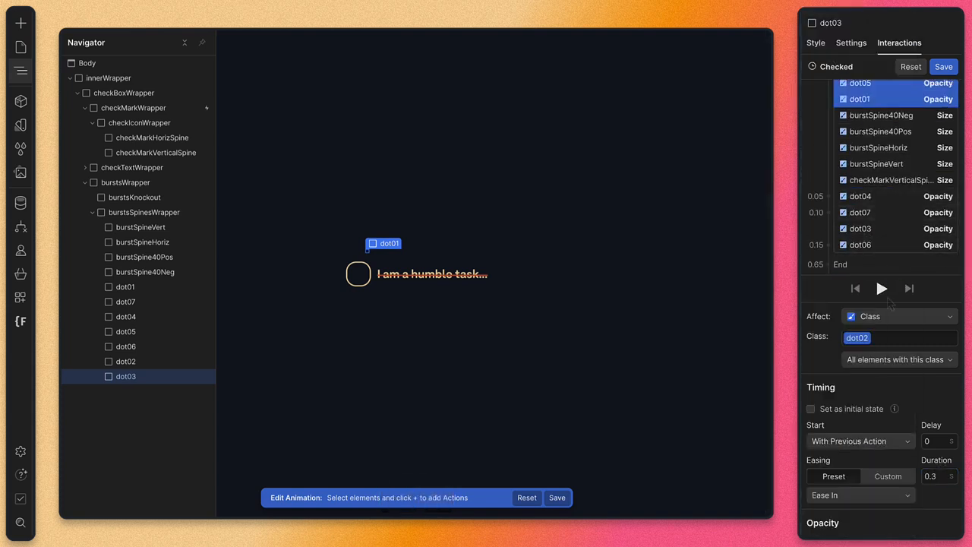
left_click(883, 291)
left_click(883, 292)
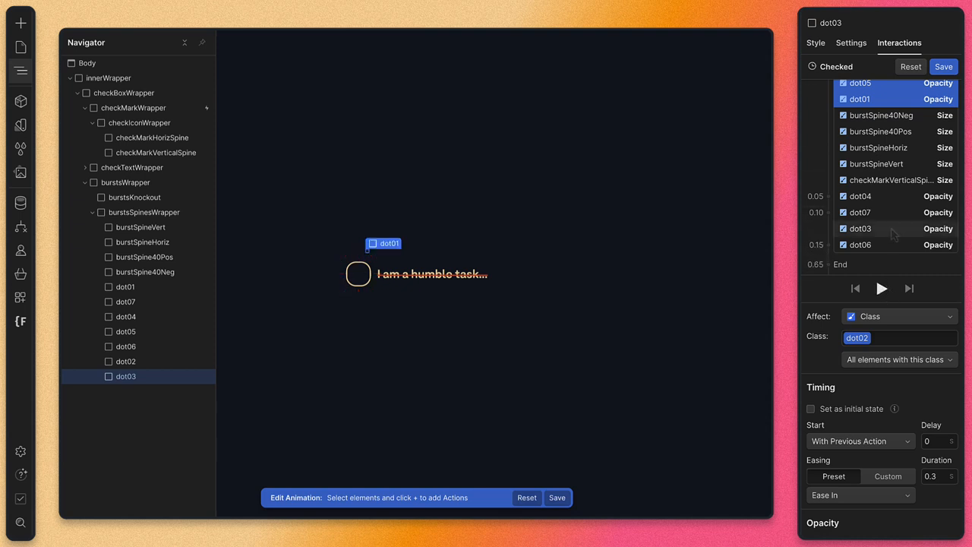
scroll(894, 236, "up", 2)
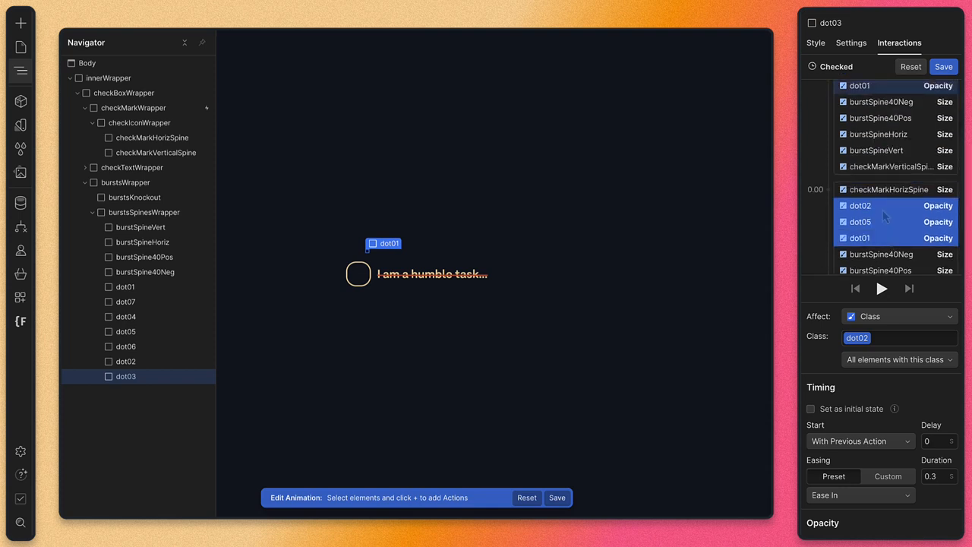
Add an initial-state Size action for lineOutLine inside checkTextWrapper with its width set to 0%.
left_click(85, 167)
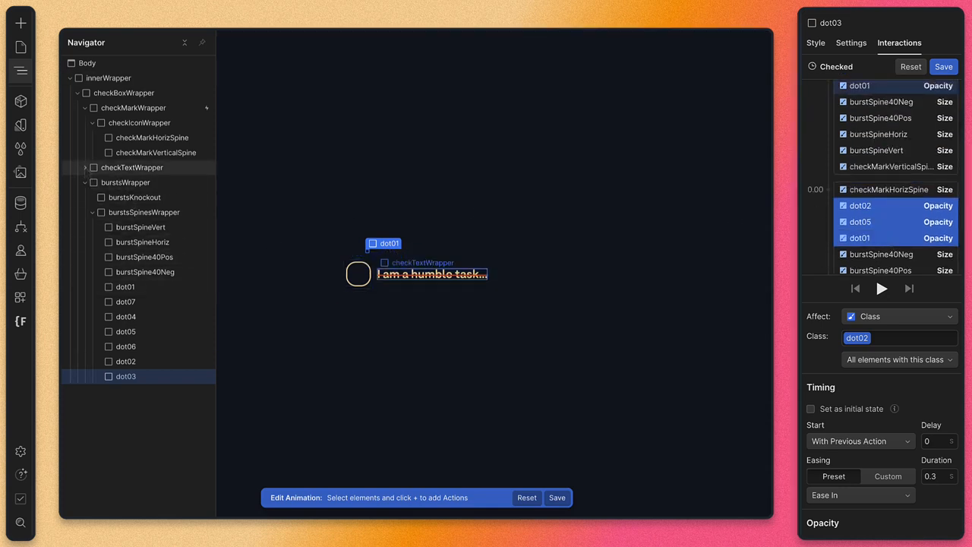
left_click(93, 197)
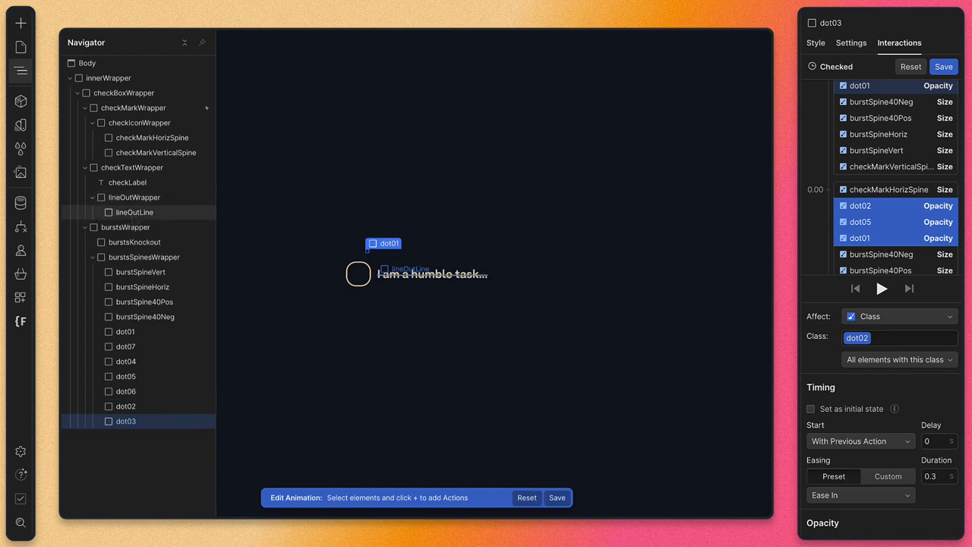
left_click(129, 212)
left_click(834, 116)
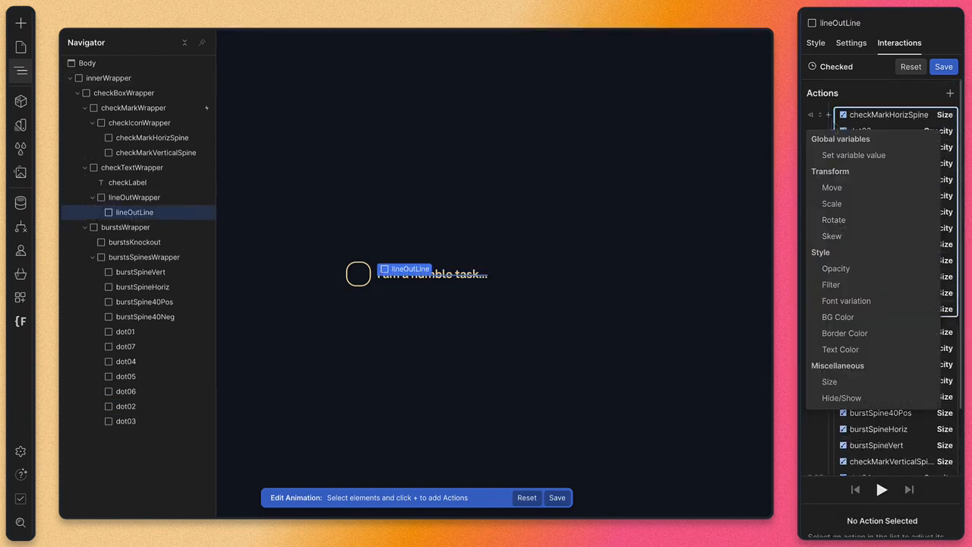
left_click(836, 383)
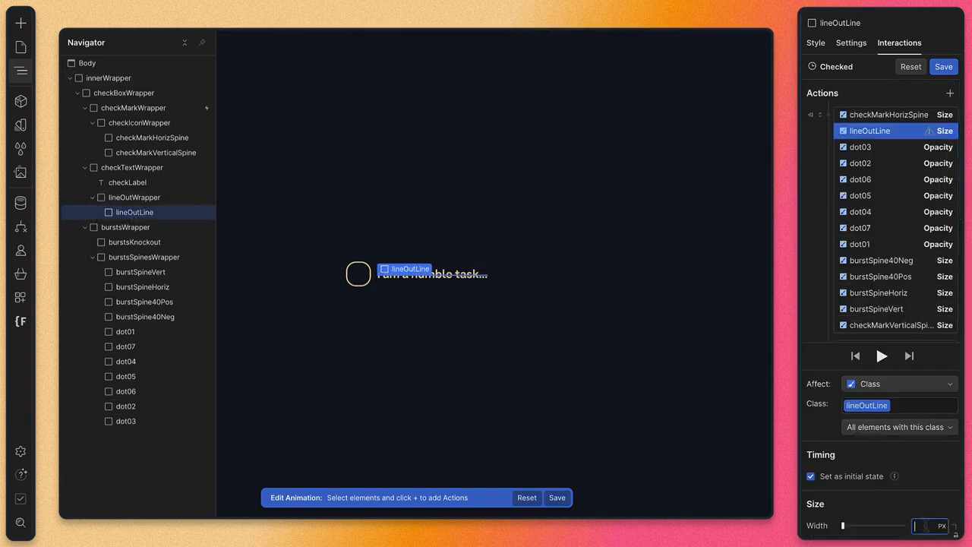
type("%")
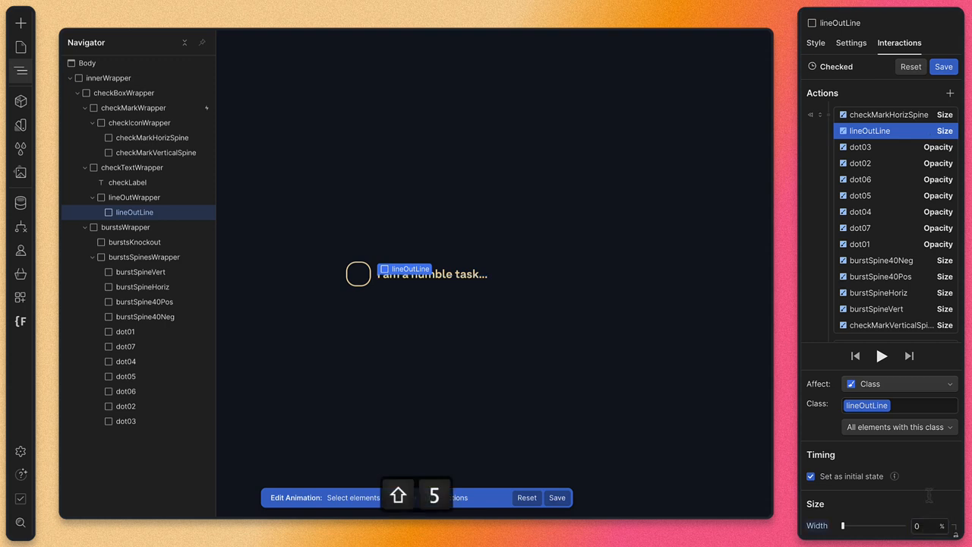
Add a second lineOutLine Size action at 0.00 s with 100% width, 0.4 s duration and Out Back easing.
scroll(844, 201, "down", 3)
scroll(843, 204, "up", 2)
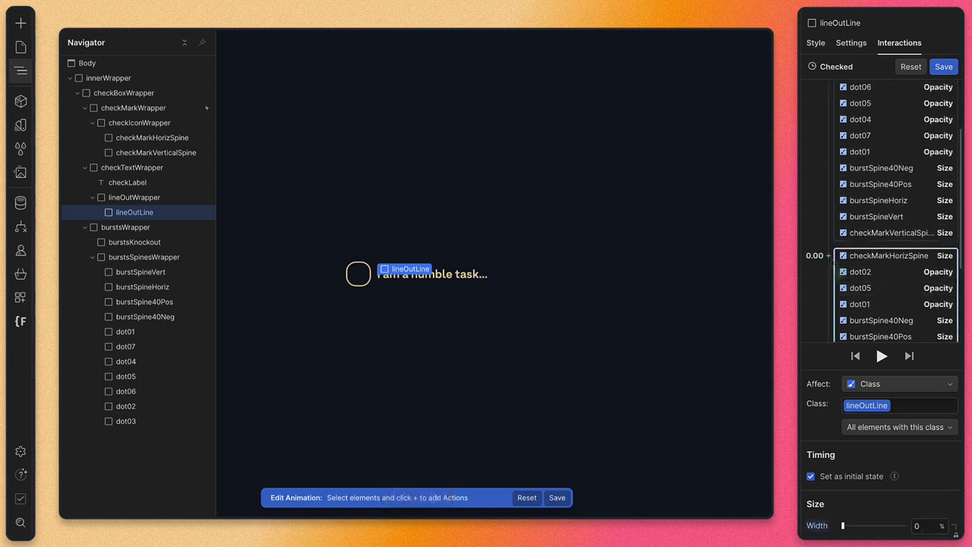
left_click(829, 255)
left_click(816, 521)
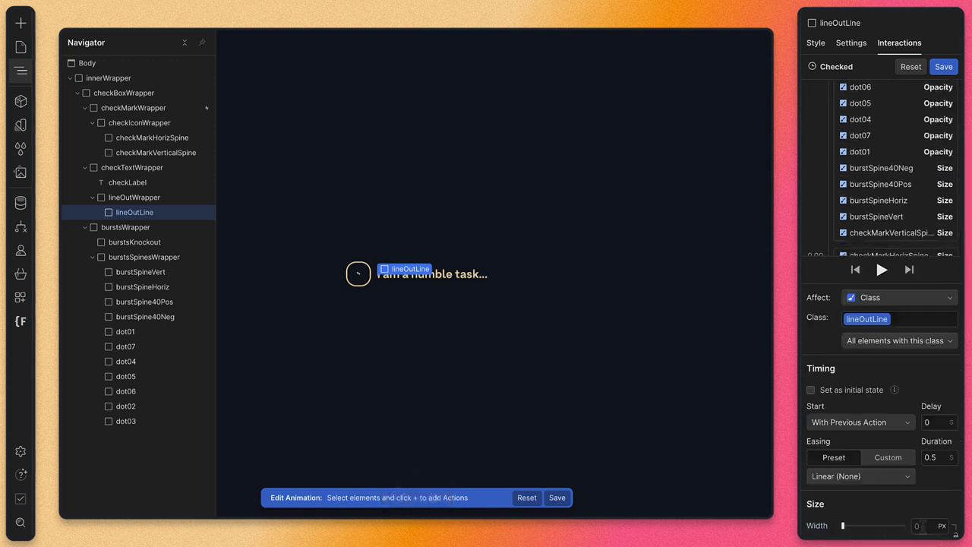
type("100%")
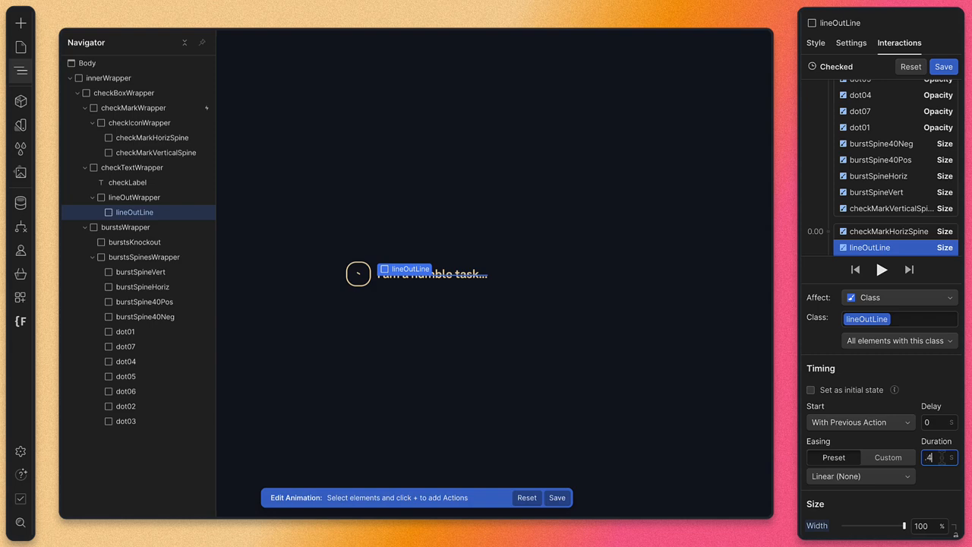
left_click(860, 476)
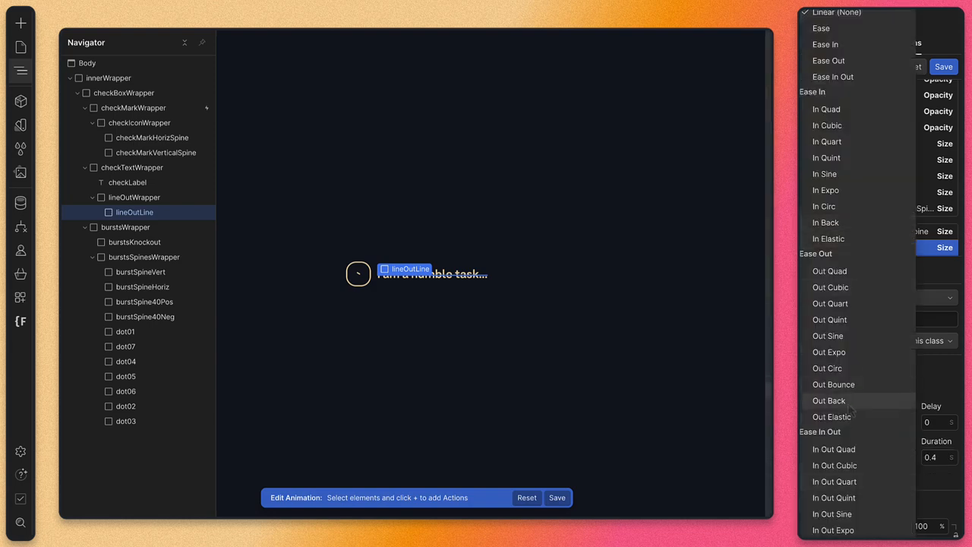
left_click(850, 402)
Add an initial-state Text Color action for checkLabel using the Cream variable.
key("Up")
key("Up")
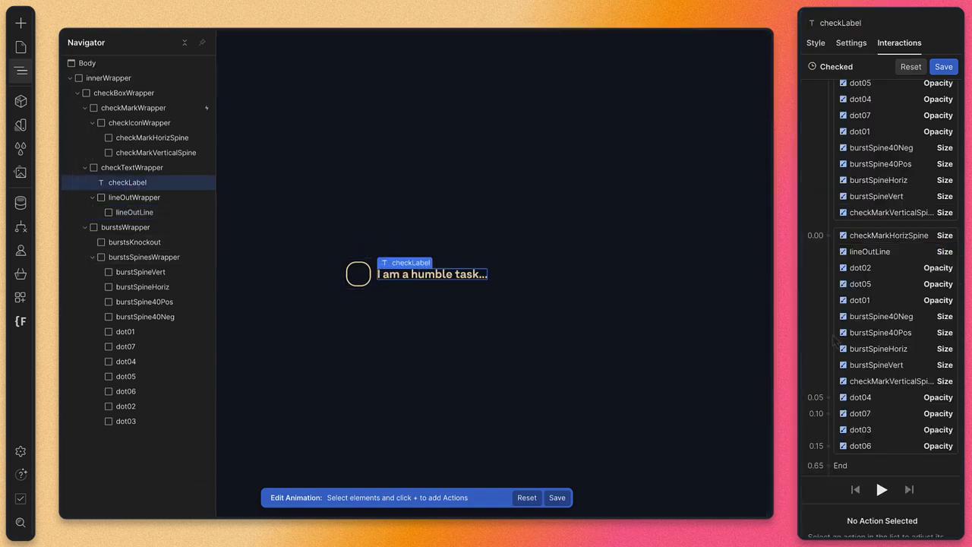
scroll(833, 341, "up", 5)
left_click(829, 115)
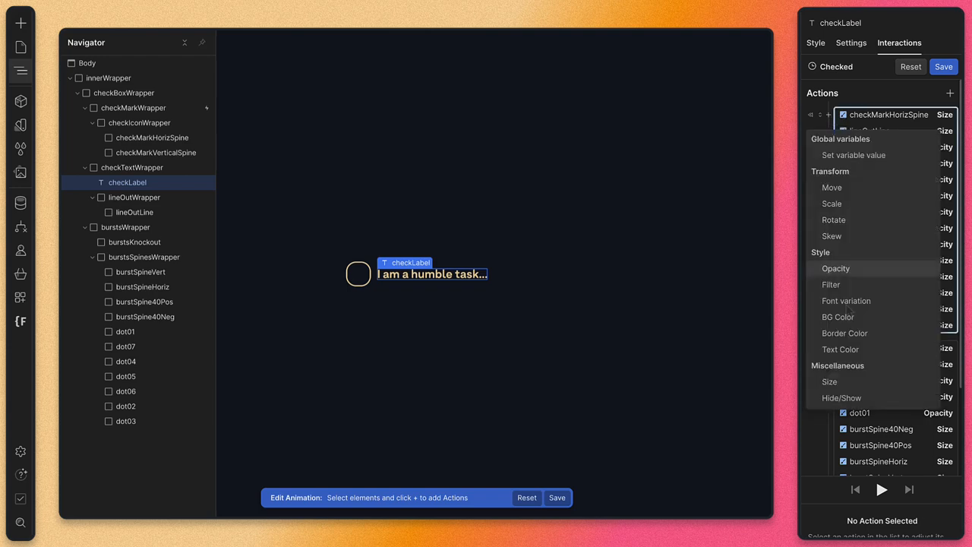
left_click(857, 351)
left_click(826, 536)
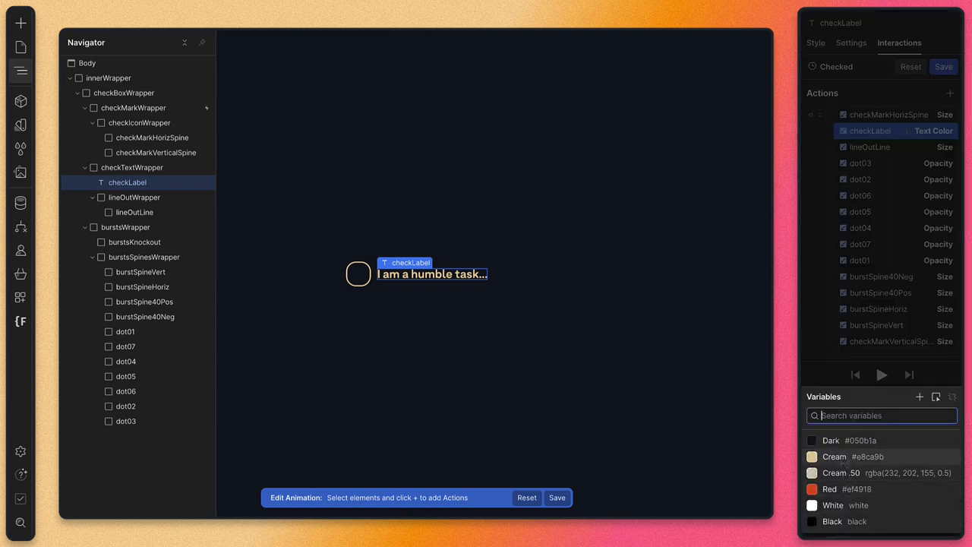
left_click(843, 458)
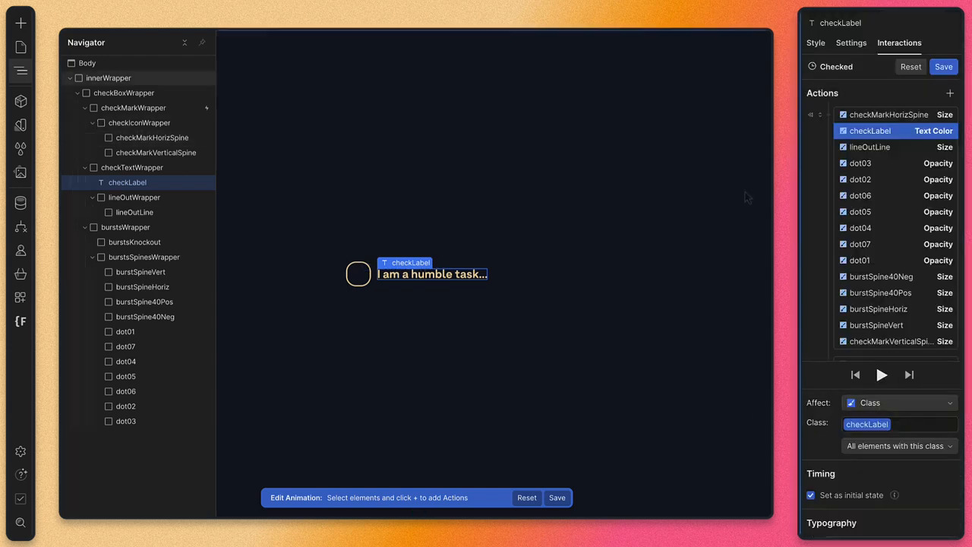
Add a second checkLabel Text Color action at 0.00 s using the Cream .50 variable with Ease Out easing.
scroll(835, 228, "down", 3)
left_click(829, 131)
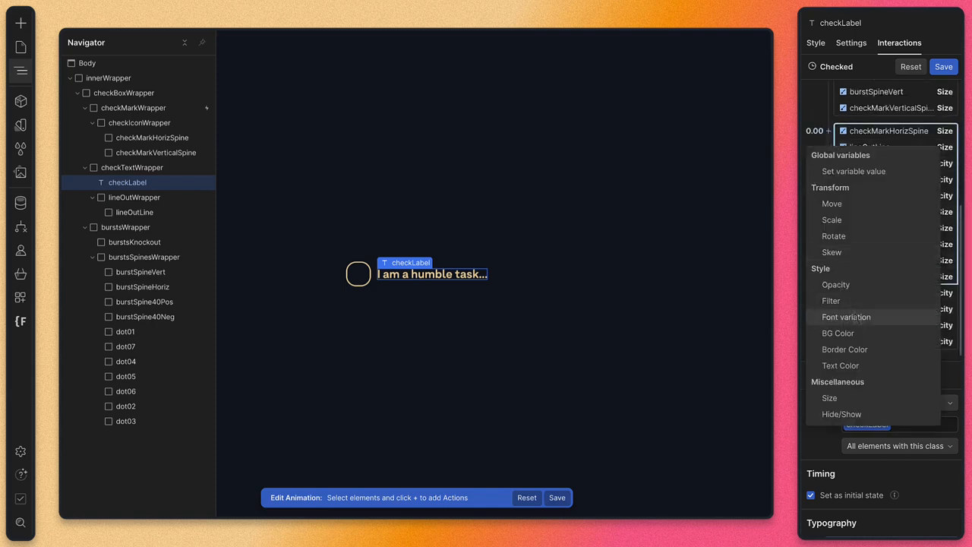
left_click(841, 365)
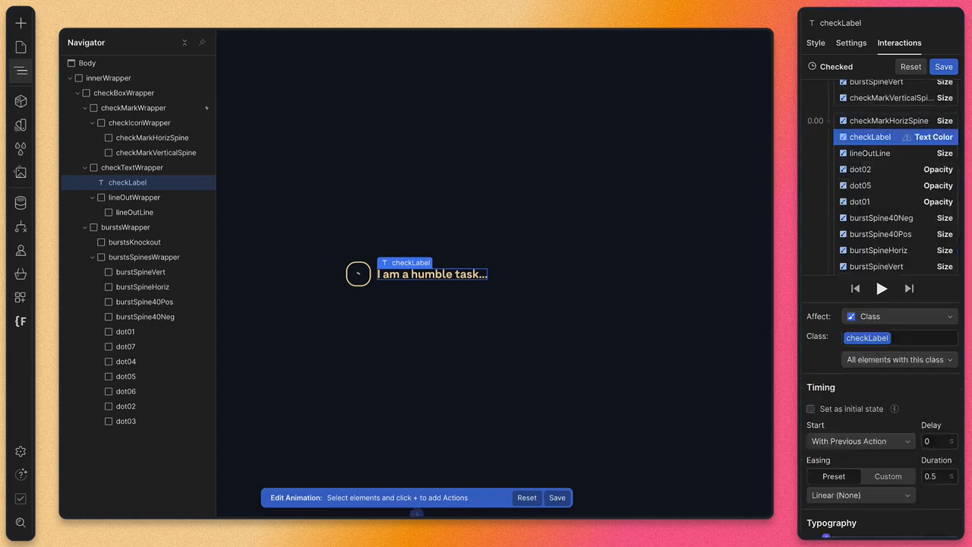
left_click(826, 535)
left_click(854, 475)
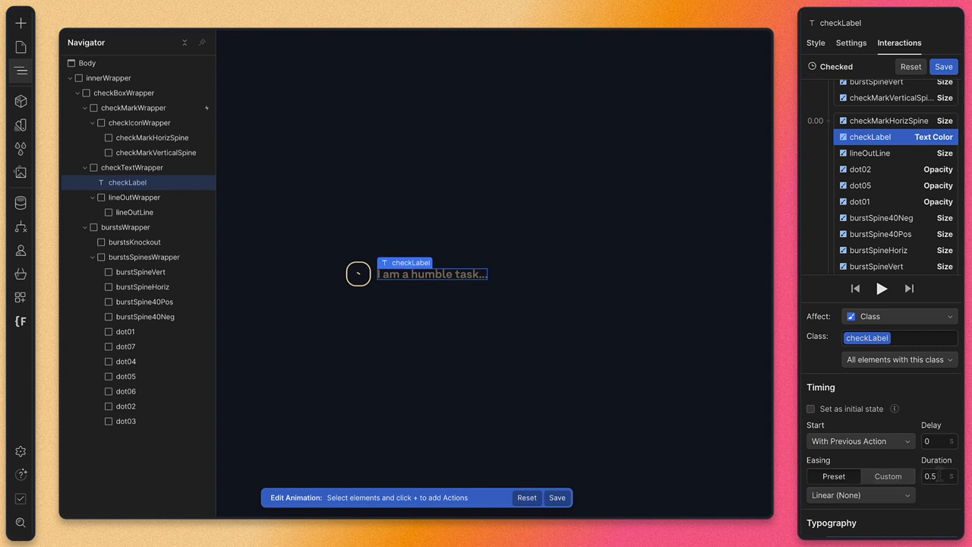
left_click(861, 495)
left_click(835, 57)
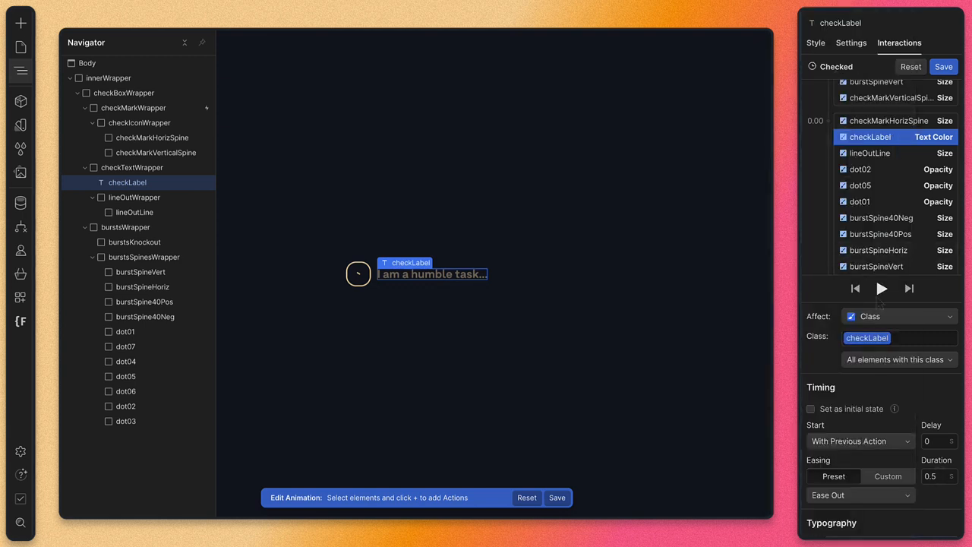
Preview the animation and set the duration of the lineOutLine Size action at 0.00 s to 0.6 s.
left_click(882, 292)
left_click(882, 292)
left_click(882, 291)
scroll(877, 160, "down", 1)
scroll(873, 183, "up", 1)
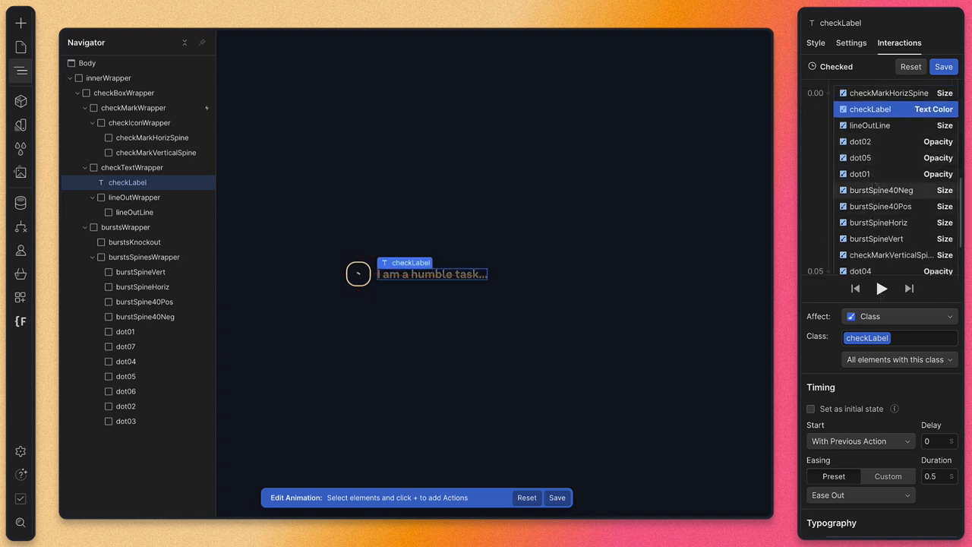
left_click(873, 219)
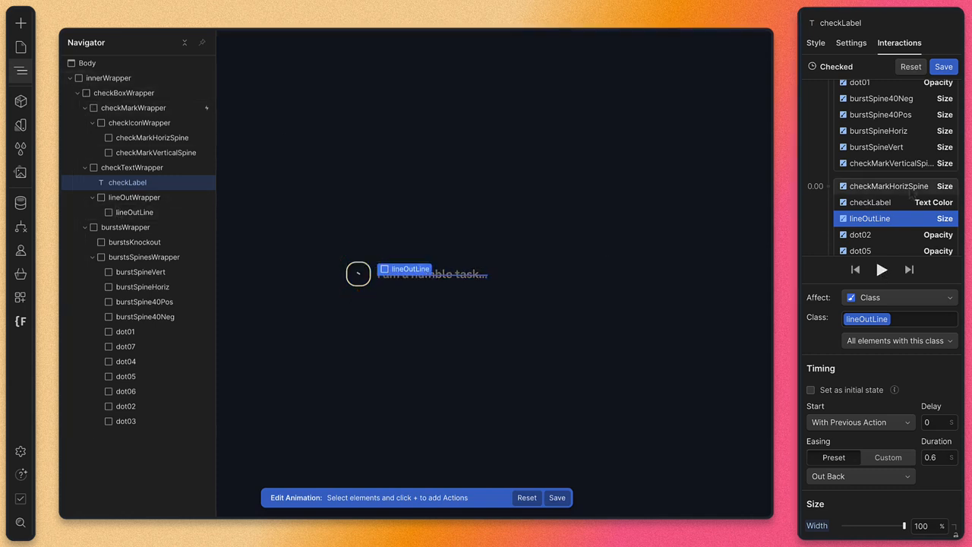
scroll(910, 196, "down", 3)
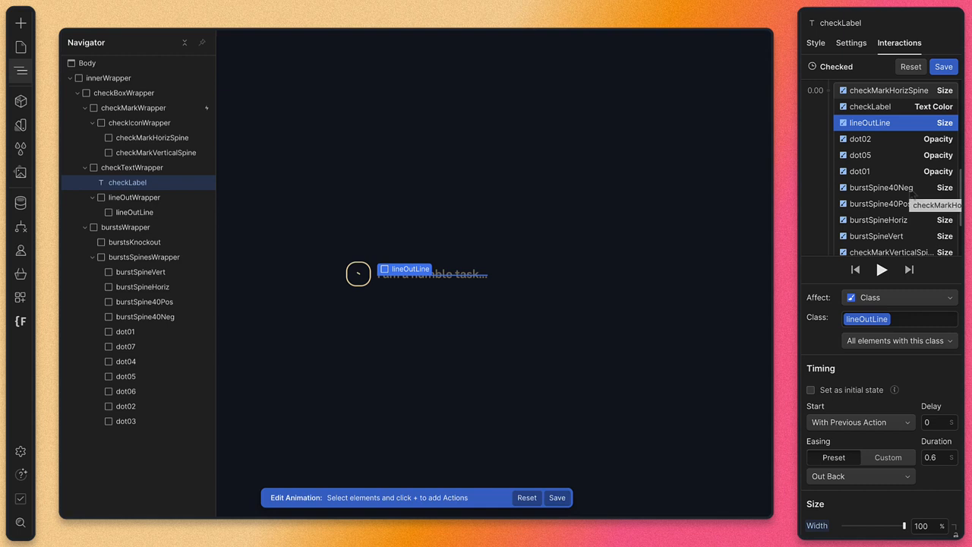
Try to add a Size action at the end of the timeline that shrinks burstSpine40Neg to 0%, and undo it.
left_click(894, 144)
left_click(880, 172)
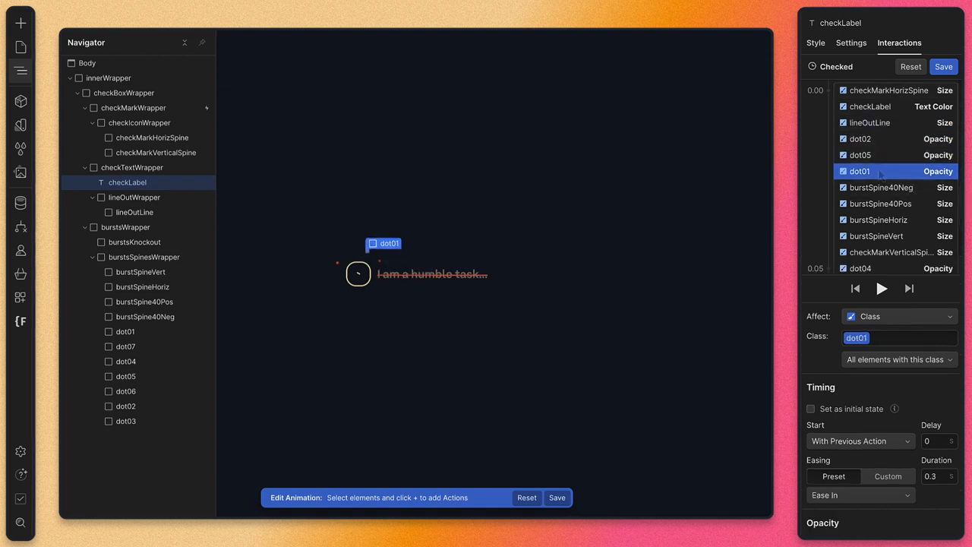
left_click(881, 190)
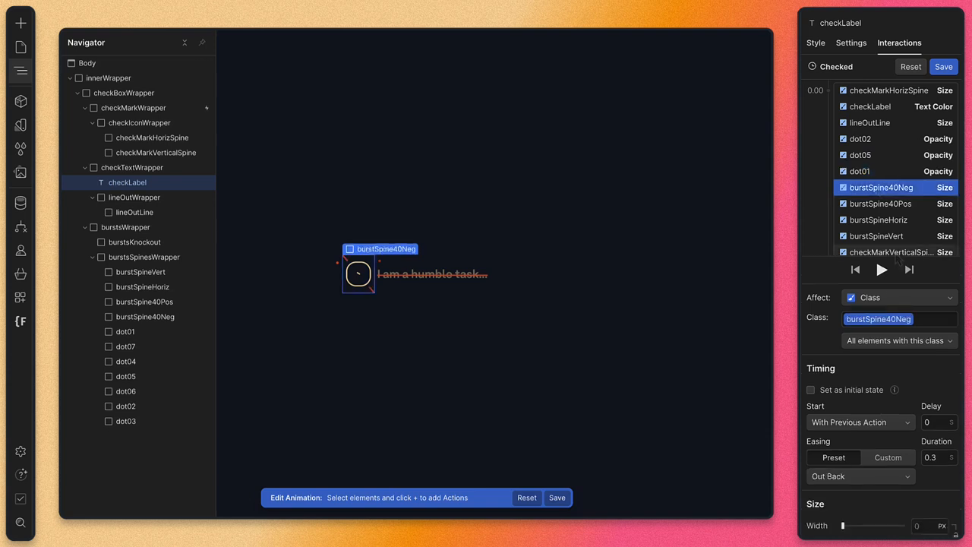
scroll(846, 247, "down", 3)
left_click(838, 263)
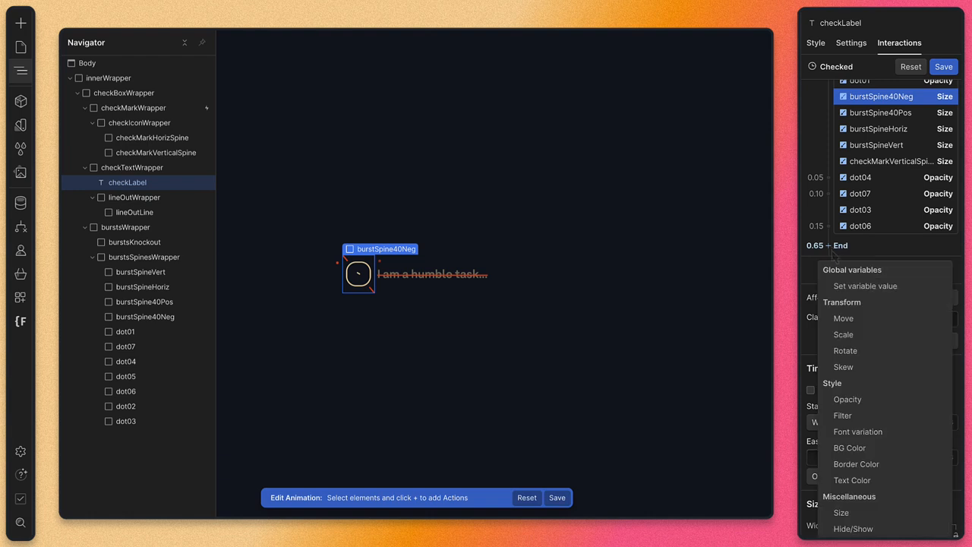
left_click(842, 512)
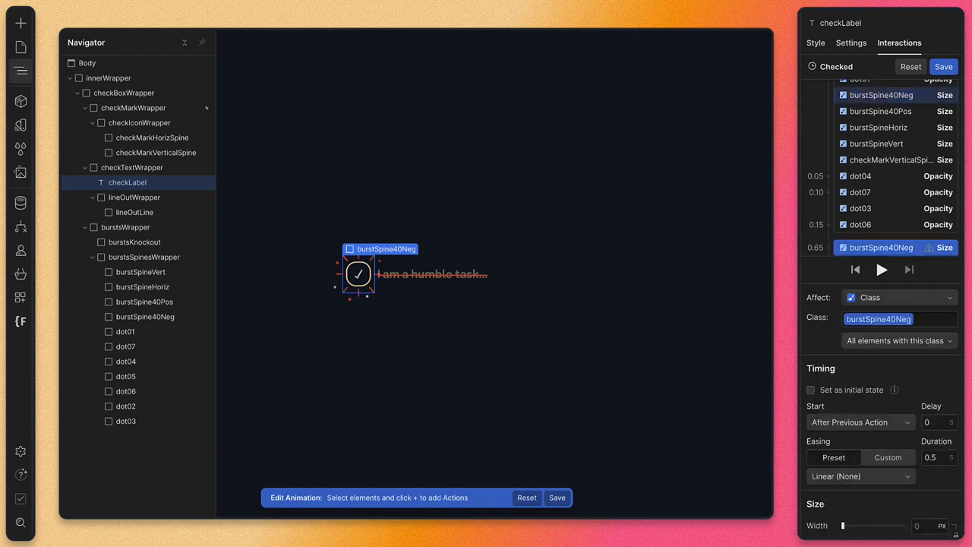
type("0%")
key("Return")
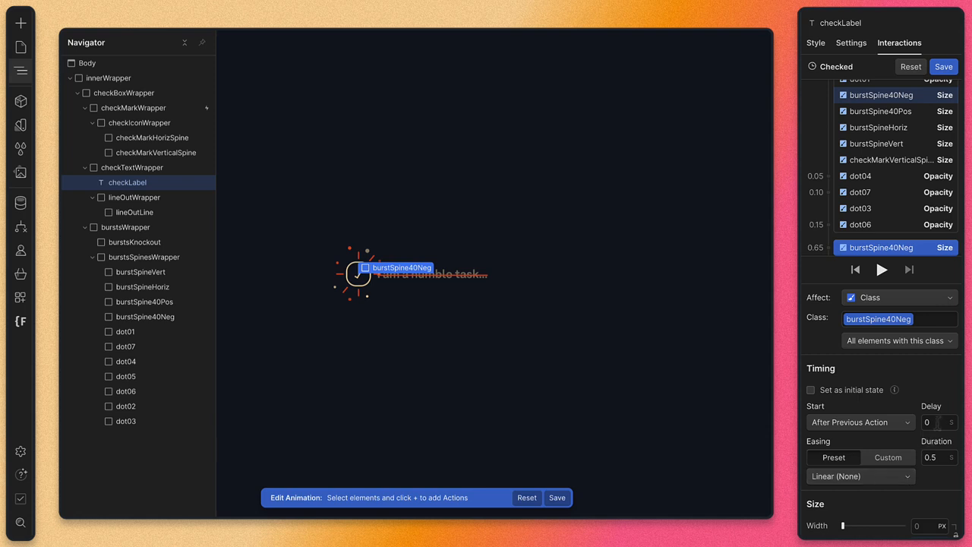
left_click(858, 476)
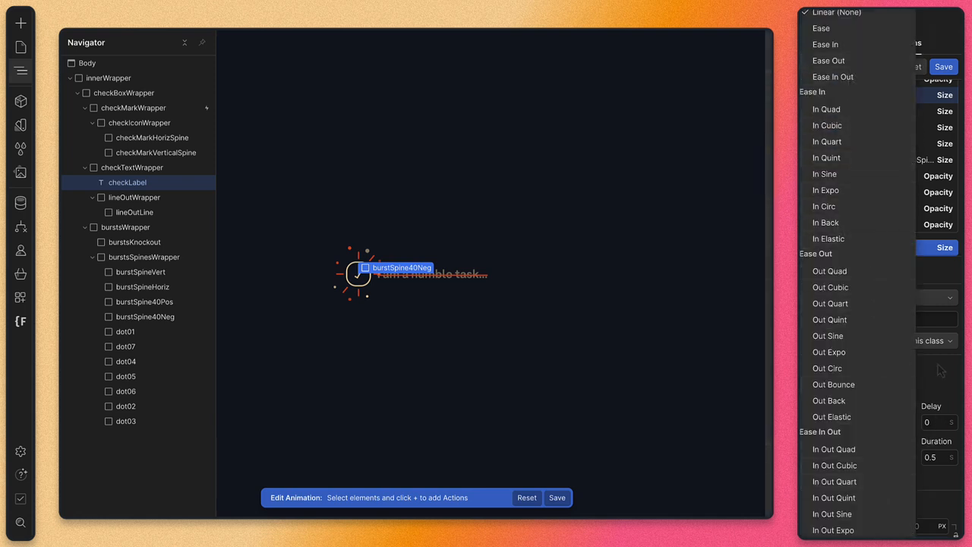
left_click(933, 281)
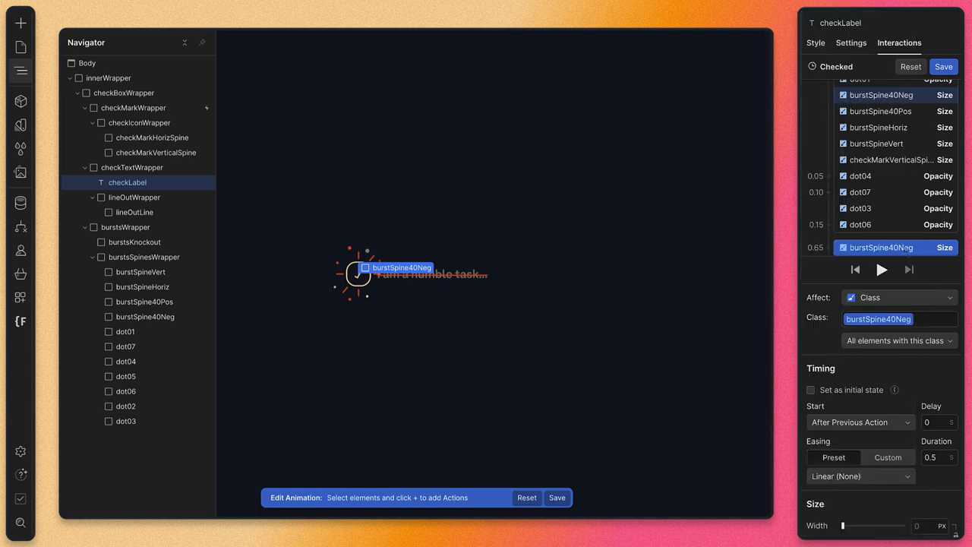
key("super+z")
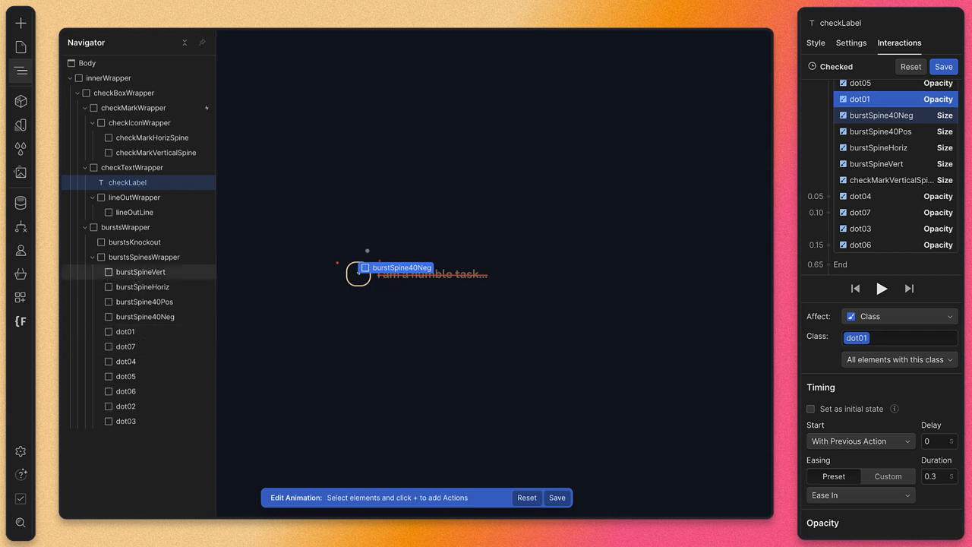
Add an initial-state Opacity action for burstSpineVert.
left_click(141, 272)
scroll(896, 189, "up", 3)
left_click(828, 114)
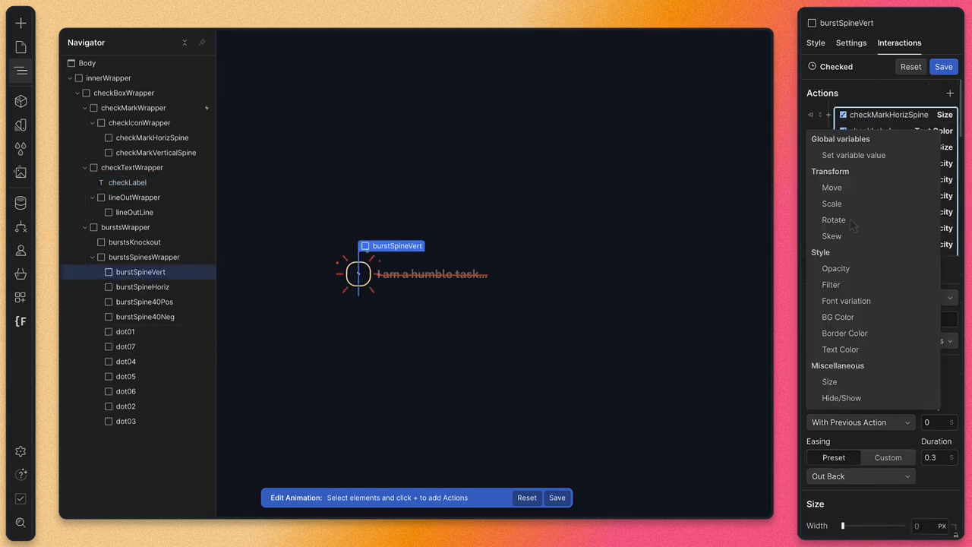
left_click(855, 270)
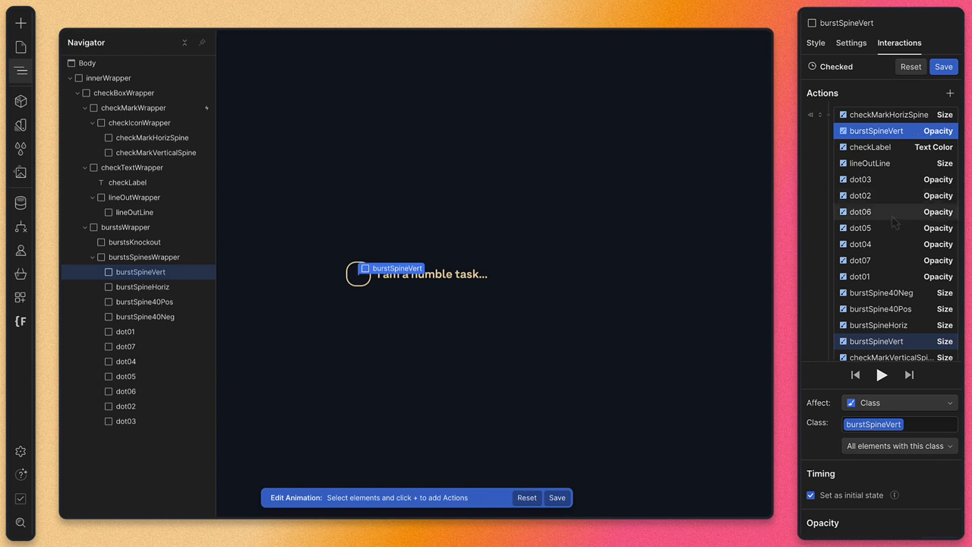
Add a non-initial Opacity action for burstSpineVert after dot06's last action, with a 0.25 s delay and 0.4 s duration.
scroll(894, 226, "down", 5)
left_click(829, 353)
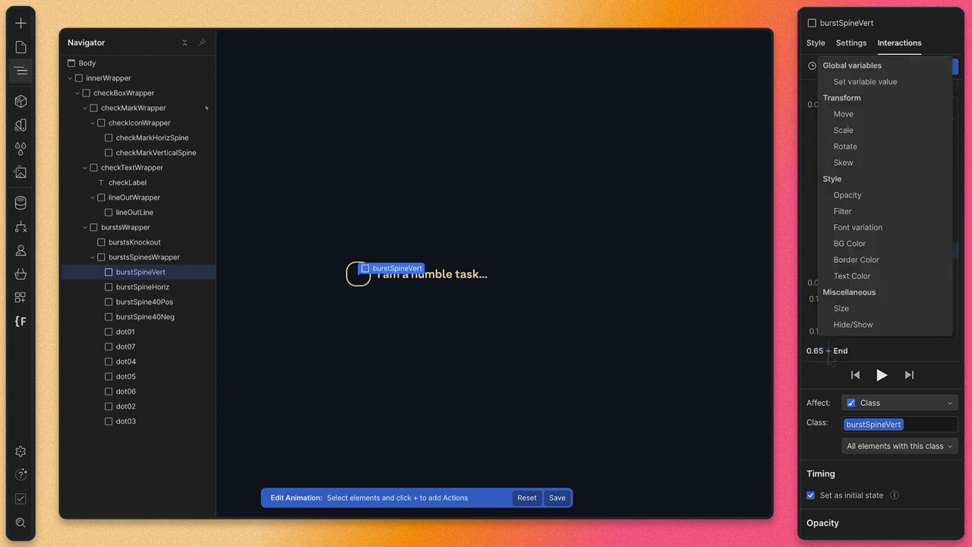
left_click(887, 361)
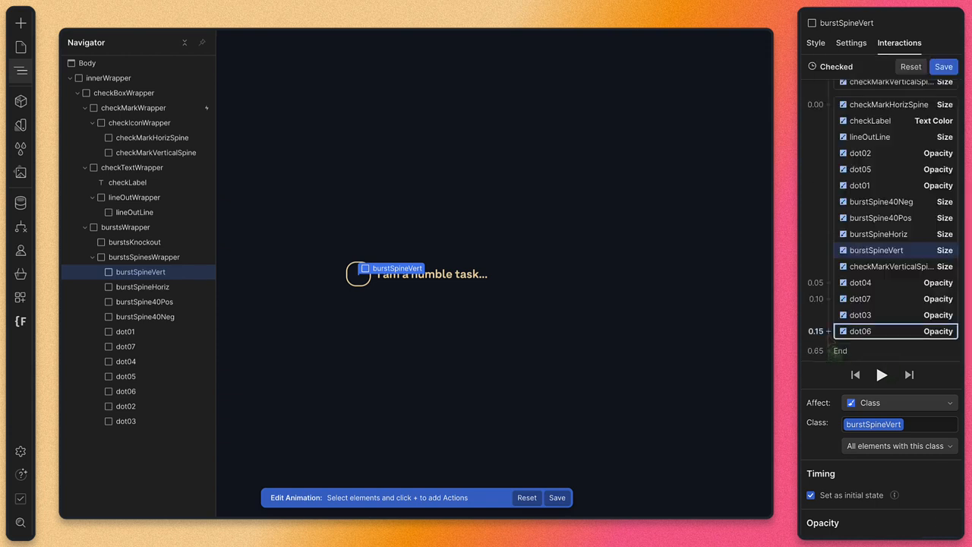
left_click(829, 331)
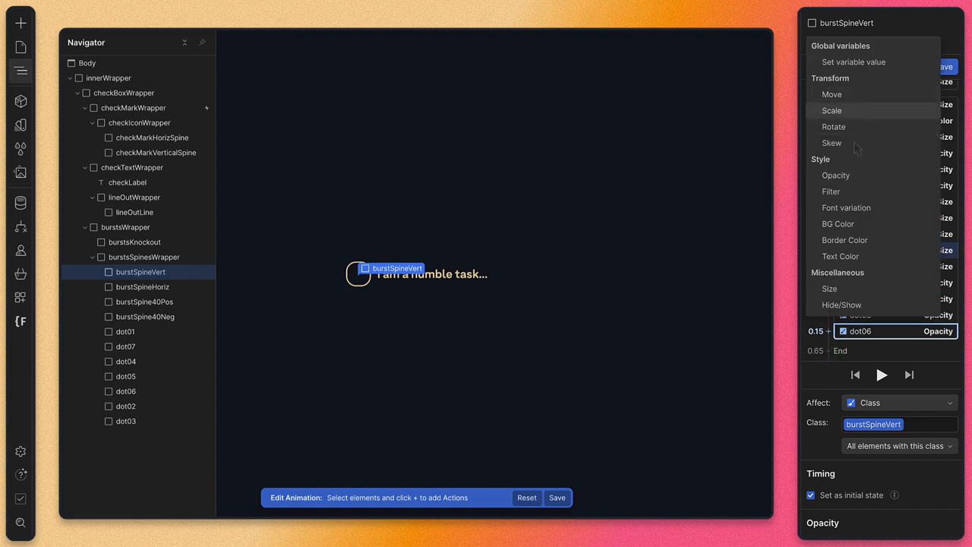
left_click(835, 176)
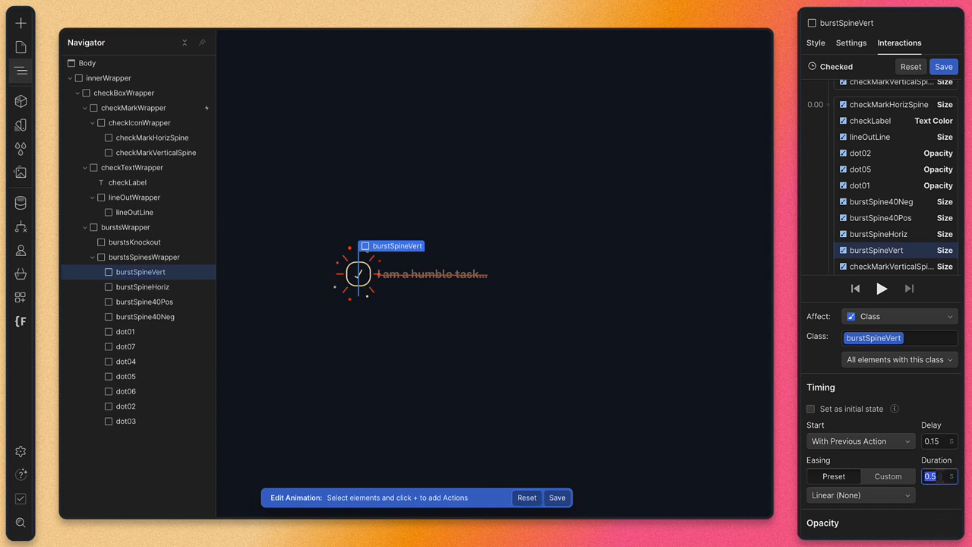
left_click(935, 438)
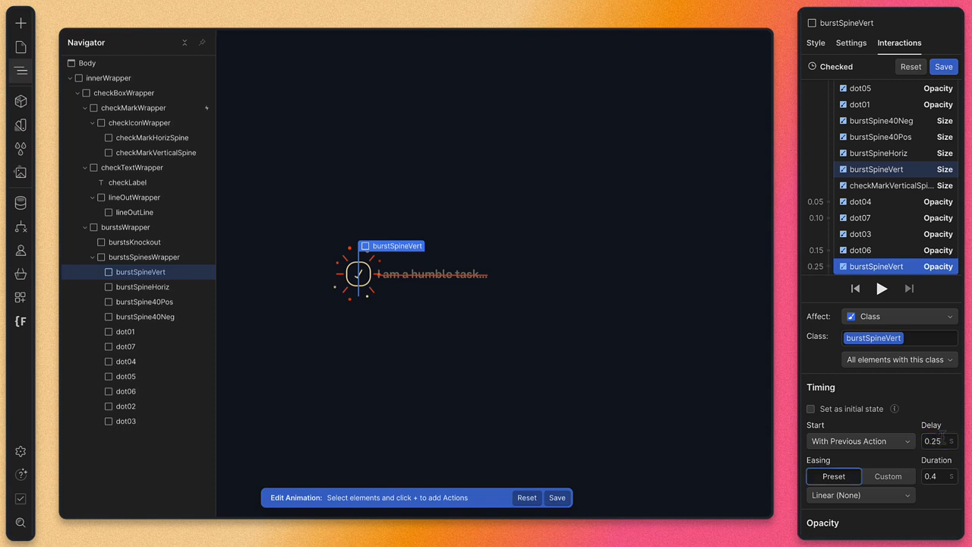
Set the new burstSpineVert Opacity action's delay to 0.3 s and its easing to Ease Out, previewing the animation.
left_click(881, 289)
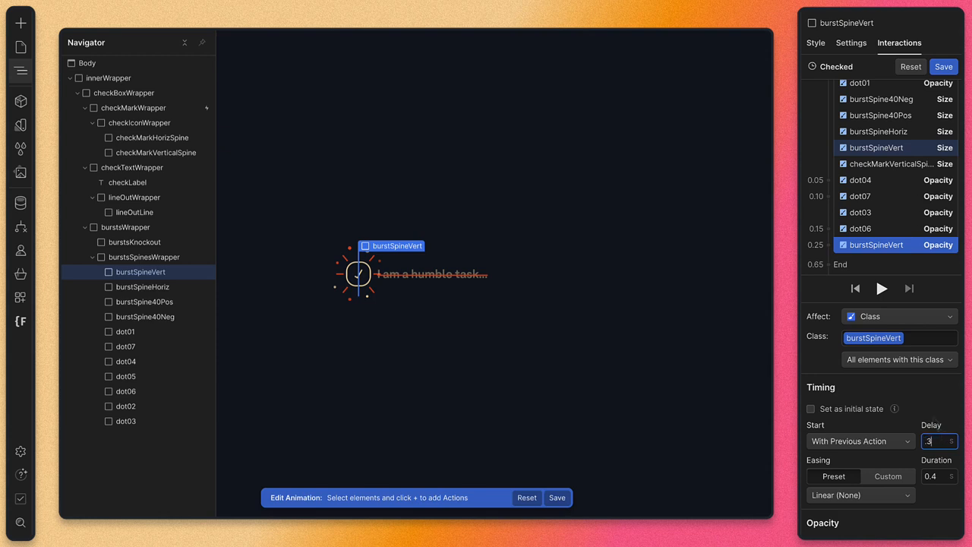
left_click(911, 496)
left_click(829, 59)
left_click(881, 289)
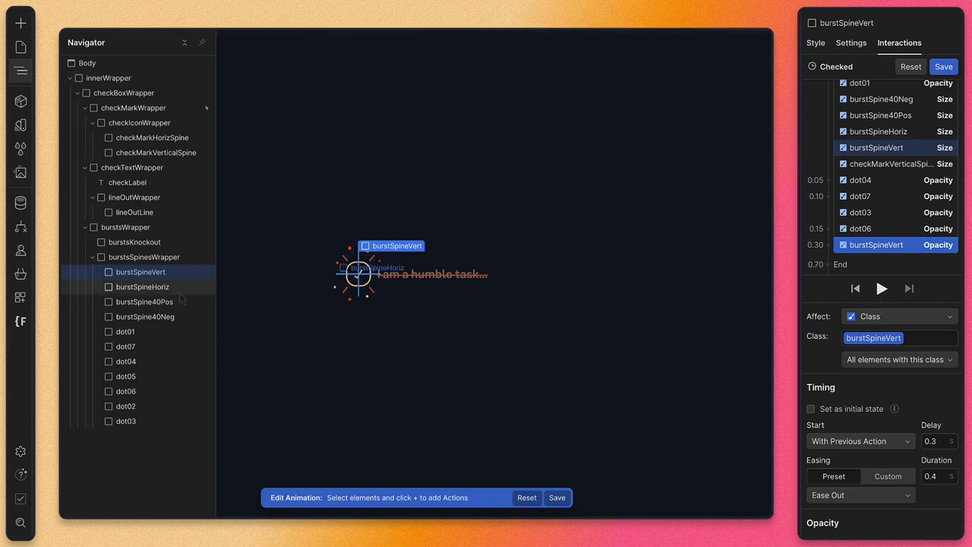
Add an initial-state Opacity action for burstSpineHoriz.
scroll(907, 187, "up", 3)
scroll(905, 186, "up", 3)
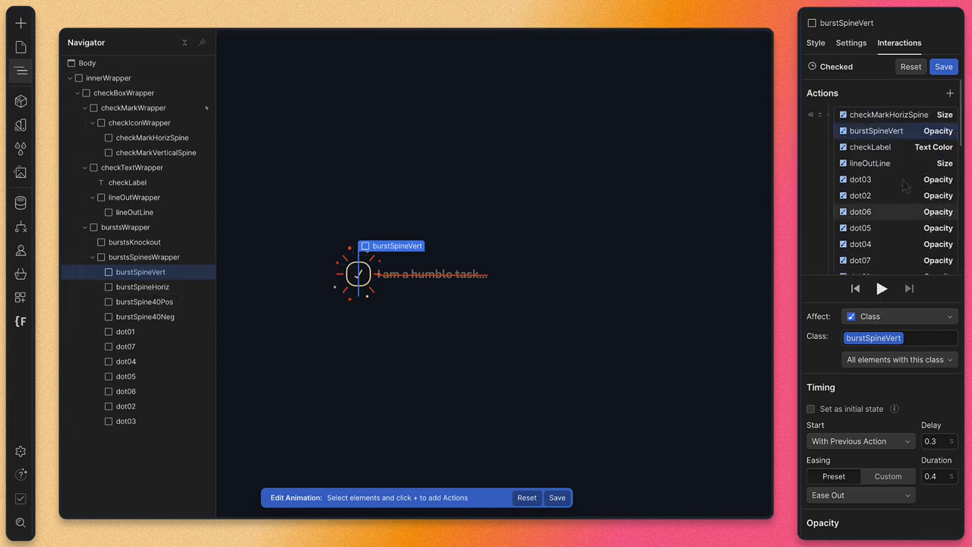
left_click(142, 286)
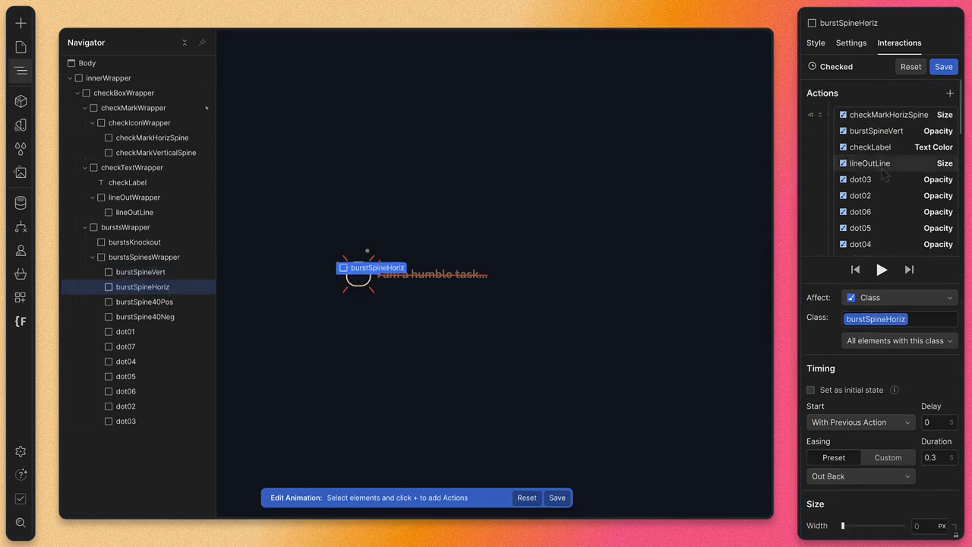
left_click(829, 114)
left_click(835, 268)
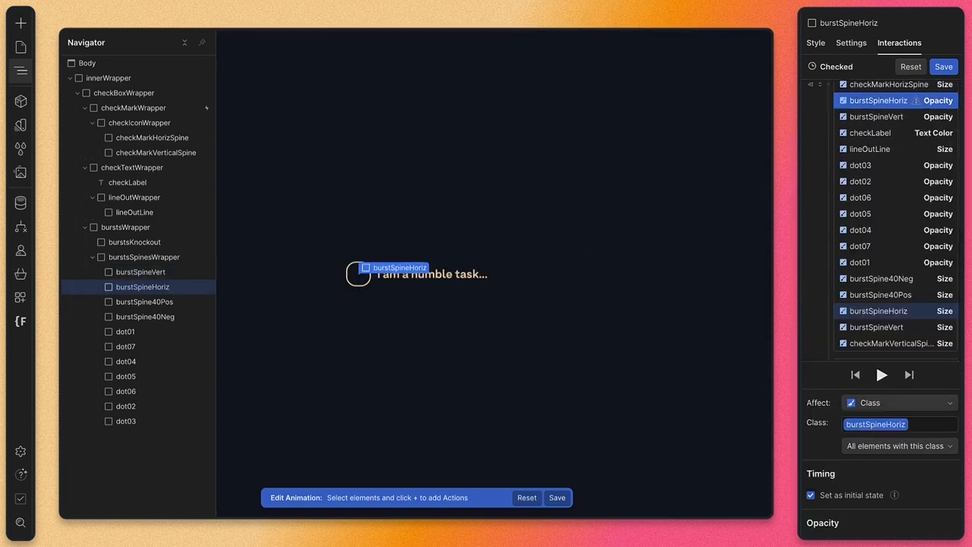
Add a second burstSpineHoriz Opacity action at 0.30 s, alongside the burstSpineVert fade.
scroll(921, 273, "down", 4)
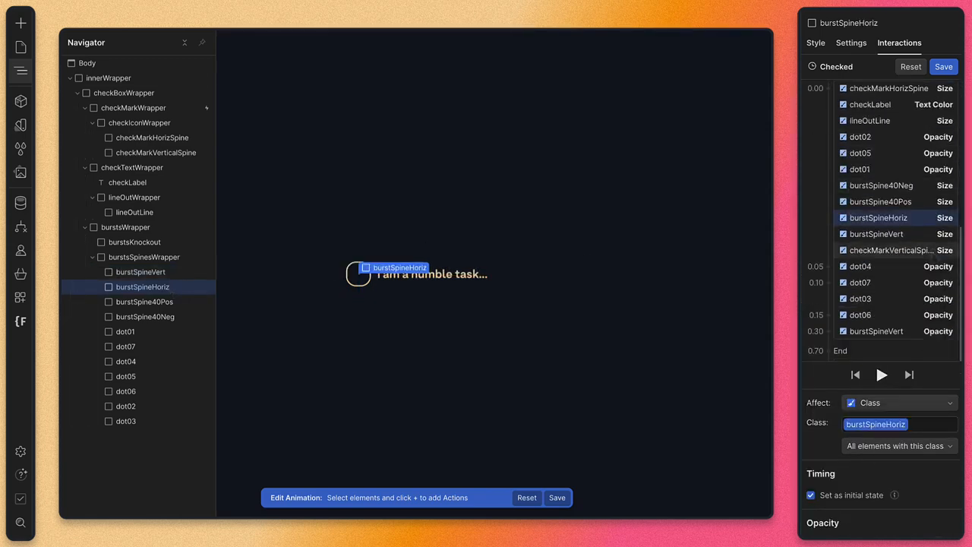
left_click(829, 331)
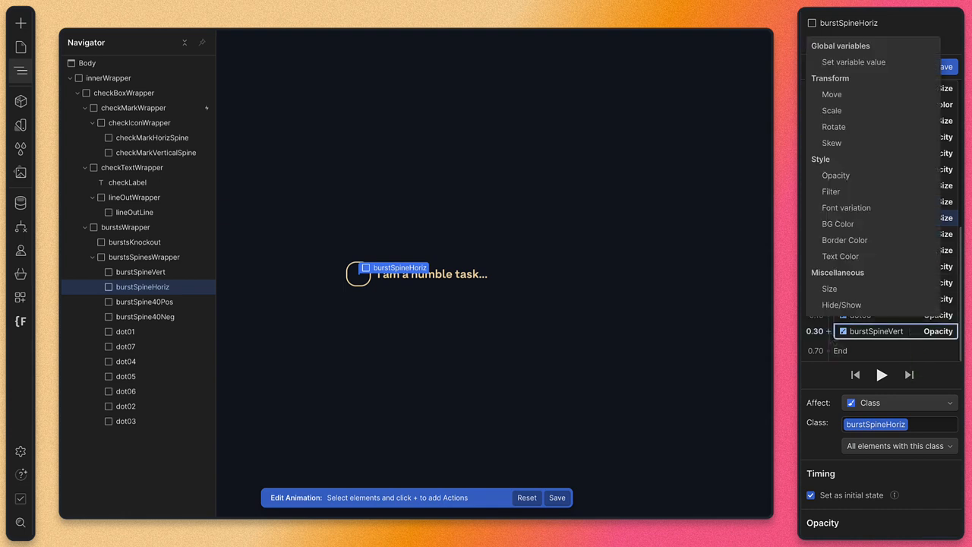
left_click(835, 175)
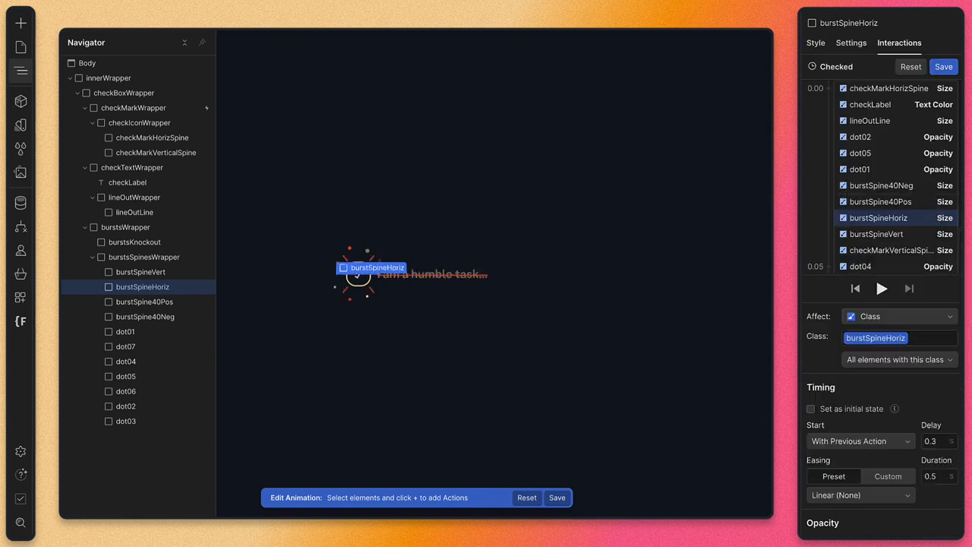
left_click(860, 495)
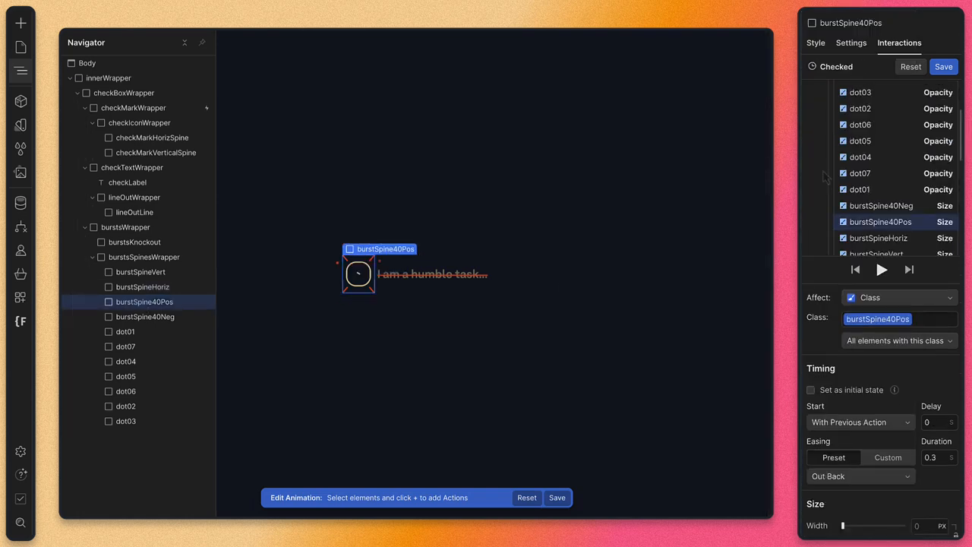
Add Opacity actions at 0.30 s for burstSpine40Pos and burstSpine40Neg.
left_click(829, 315)
left_click(836, 159)
left_click(145, 317)
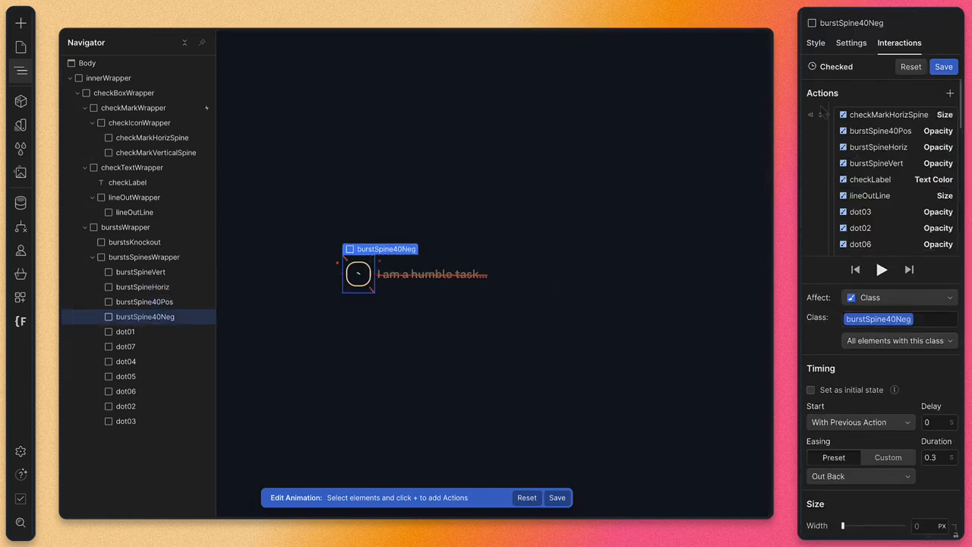
scroll(881, 190, "down", 5)
left_click(828, 299)
left_click(843, 141)
Add another Opacity action for dot04 after the spine fades and set its delay to 0.35 s.
left_click(860, 234)
scroll(860, 234, "down", 3)
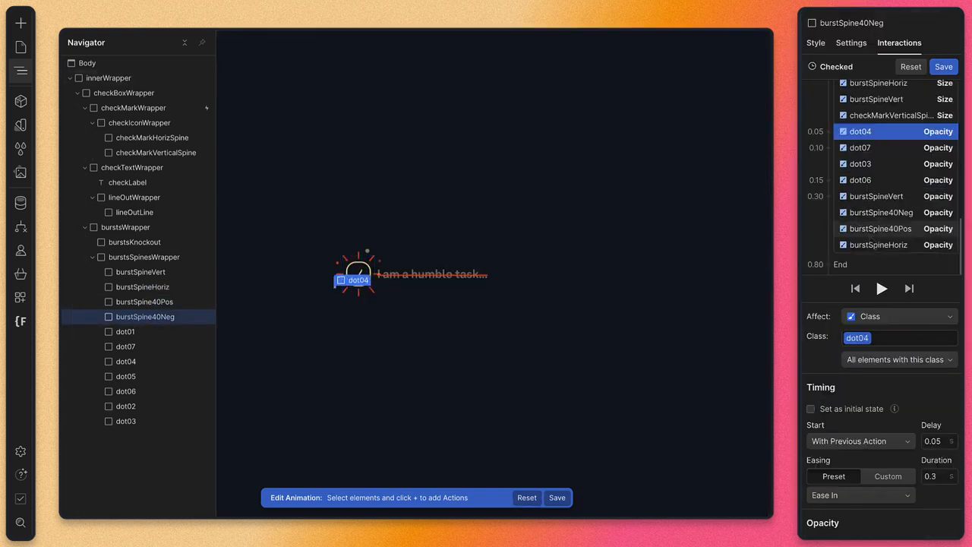
left_click(828, 196)
left_click(842, 330)
left_click(938, 442)
key("Right")
type("5")
key("Tab")
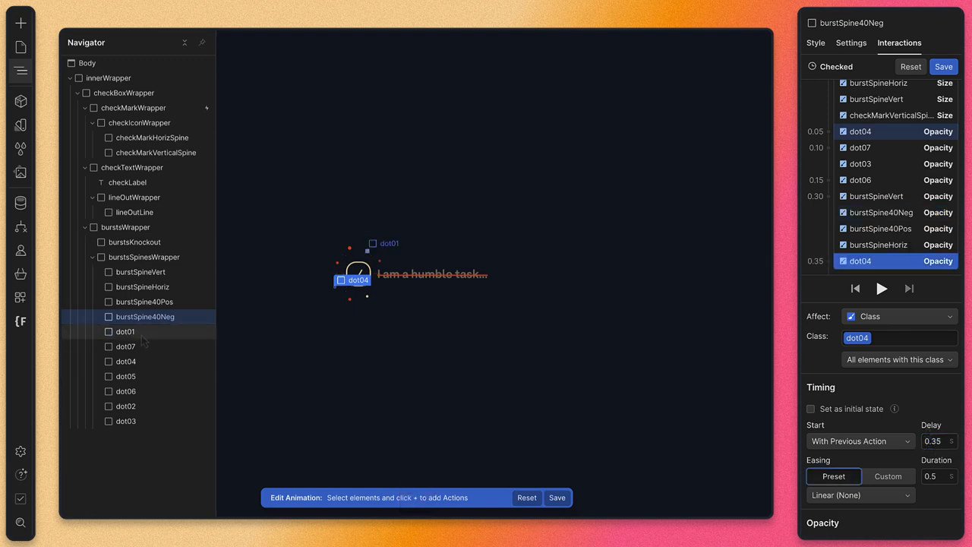
Add Opacity actions at 0.35 s for dot01 and dot07.
left_click(126, 332)
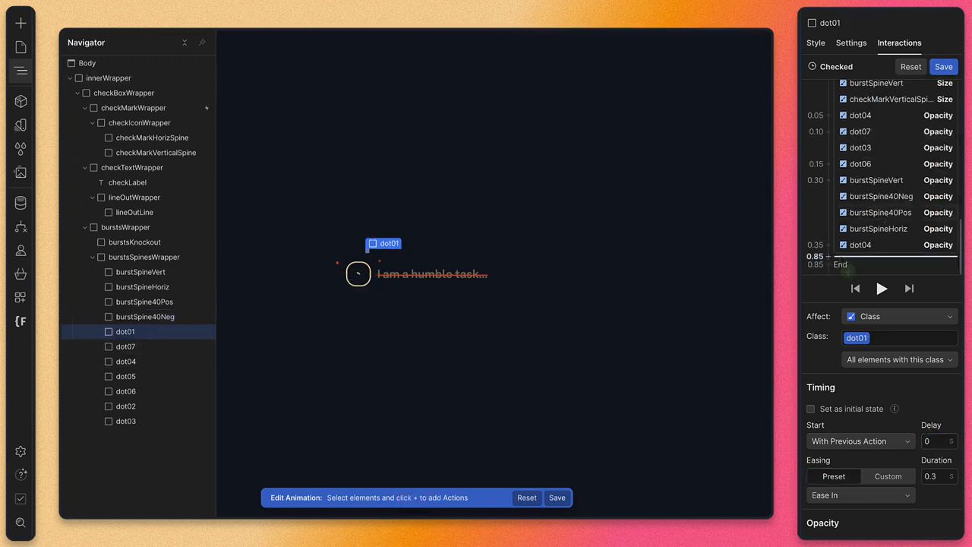
left_click(828, 244)
left_click(843, 379)
left_click(860, 131)
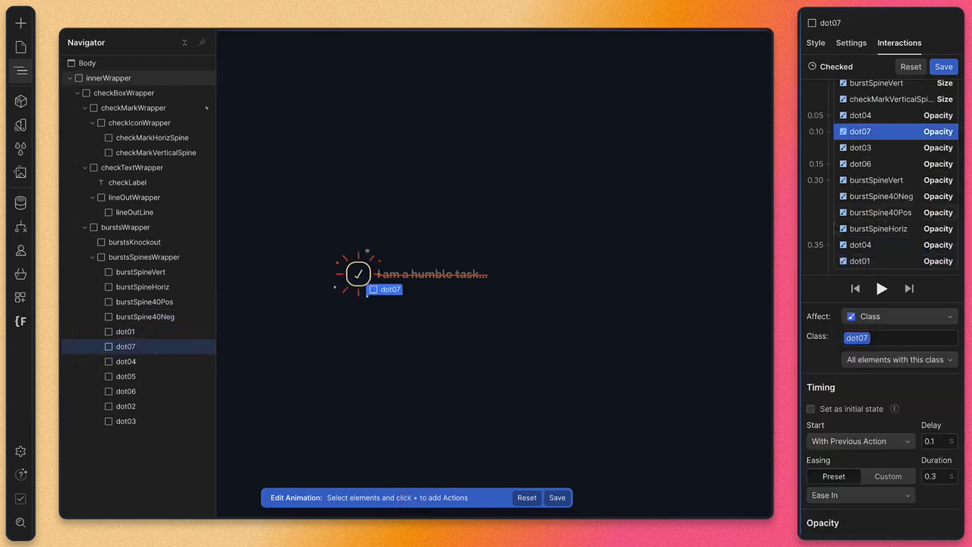
left_click(828, 244)
left_click(843, 379)
Add an Opacity action at 0.35 s for dot05.
scroll(874, 182, "up", 2)
left_click(860, 88)
scroll(829, 256, "down", 2)
left_click(828, 214)
left_click(840, 366)
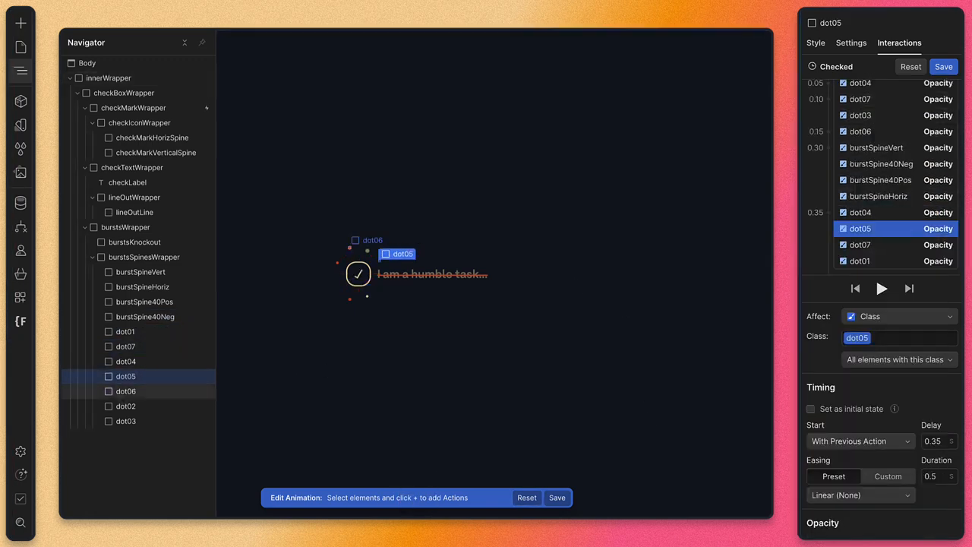
Select all closing Opacity actions from burstSpineVert through dot01, set their delay to 0.4 s, and preview the animation.
left_click(862, 199)
scroll(862, 192, "up", 1)
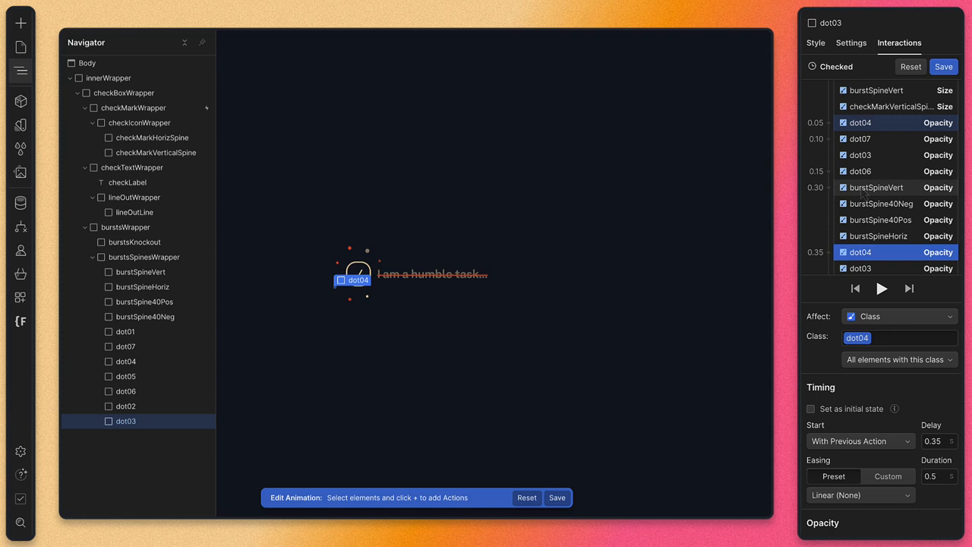
left_click(863, 188)
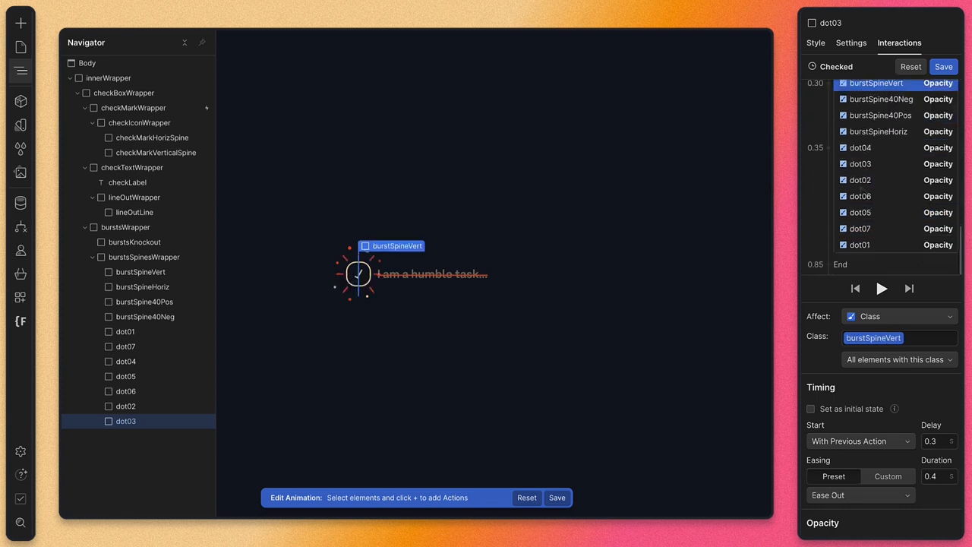
scroll(864, 228, "down", 2)
left_click(862, 246, "shift")
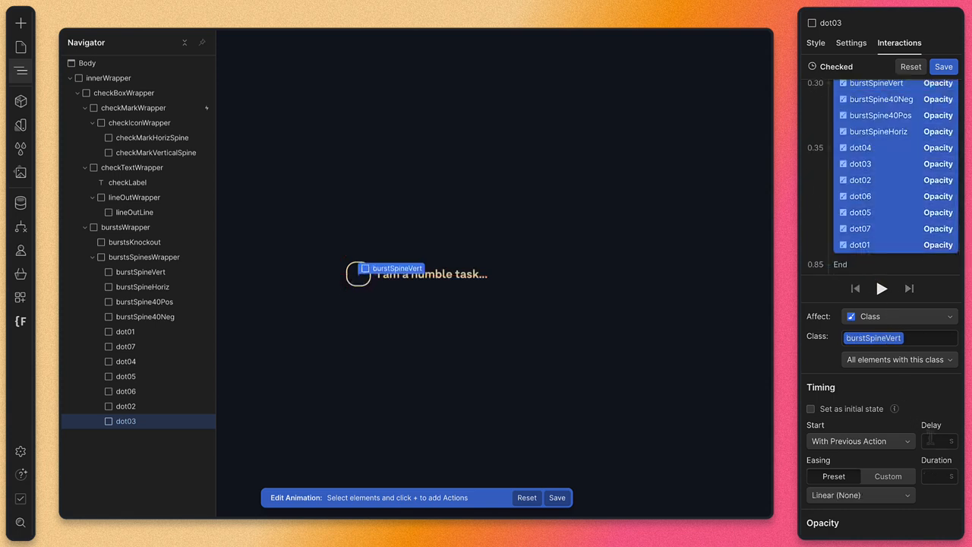
key("Tab")
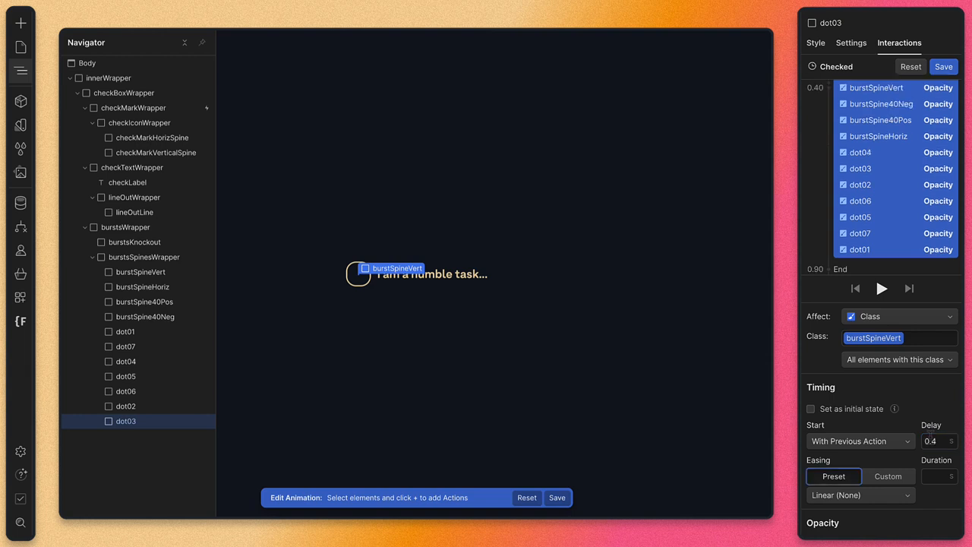
left_click(884, 293)
Set the delay of the selected spine and dot Opacity actions to 0.45 s and preview the animation.
scroll(890, 217, "up", 3)
scroll(890, 216, "down", 1)
scroll(890, 215, "down", 1)
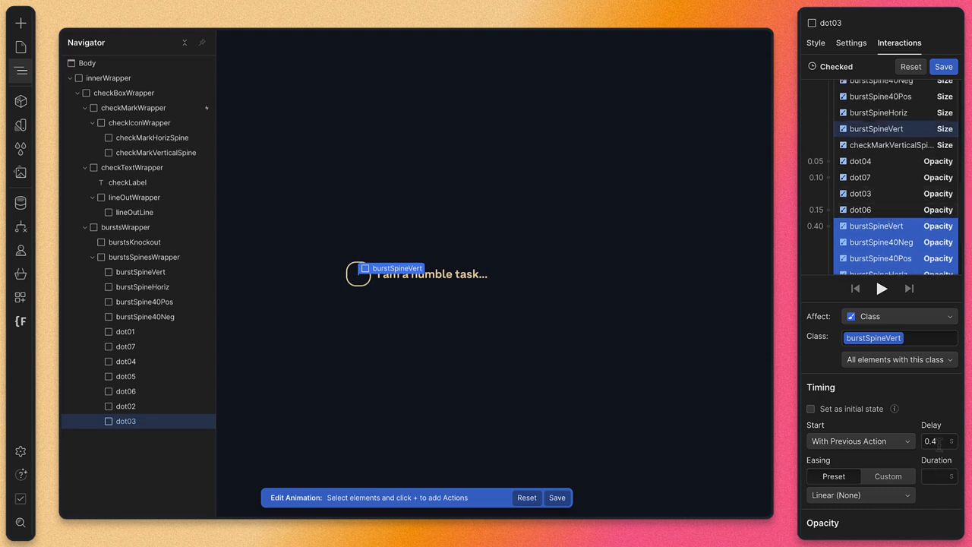
key("Right")
type("5")
left_click(881, 294)
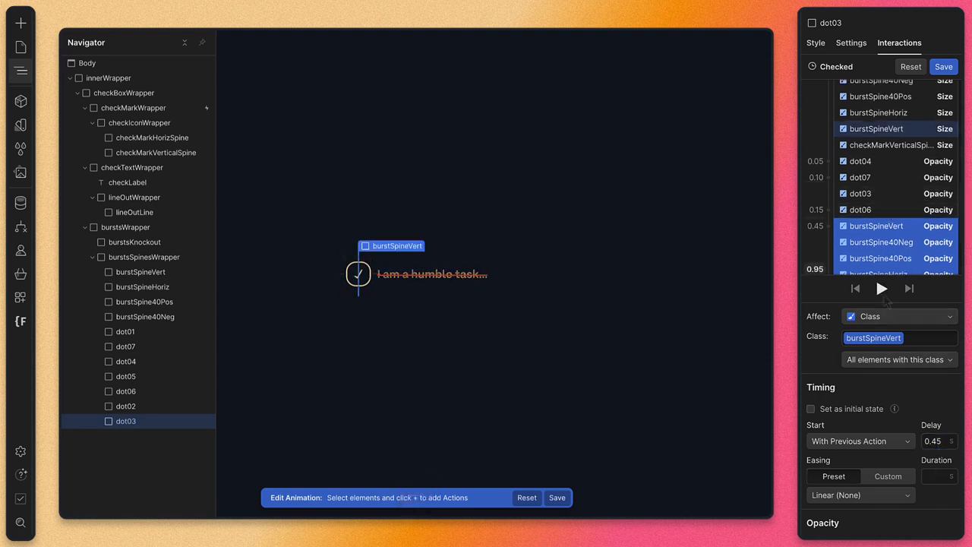
Set the selected spine and dot Opacity actions to a 0.6 s duration with Ease Out easing, previewing the animation.
left_click(883, 297)
left_click(883, 293)
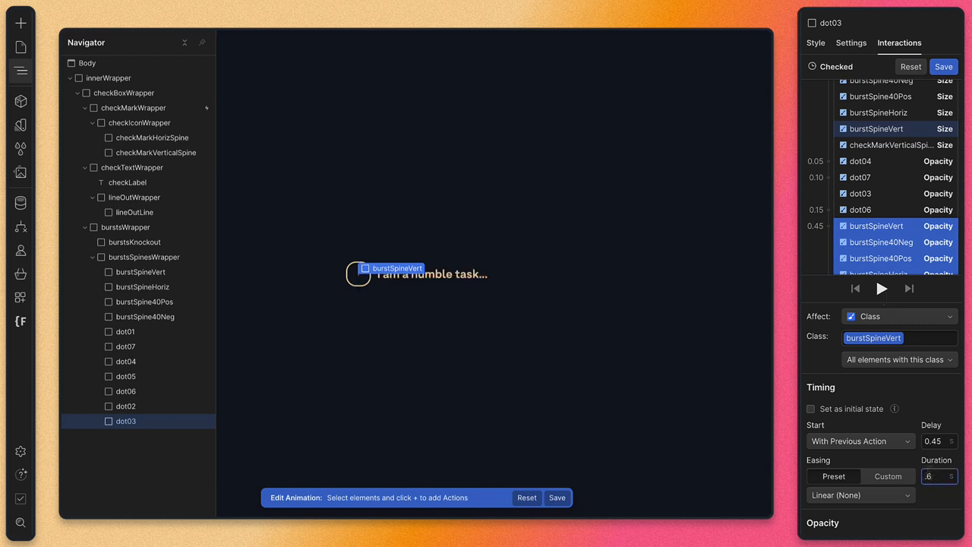
left_click(907, 495)
left_click(860, 59)
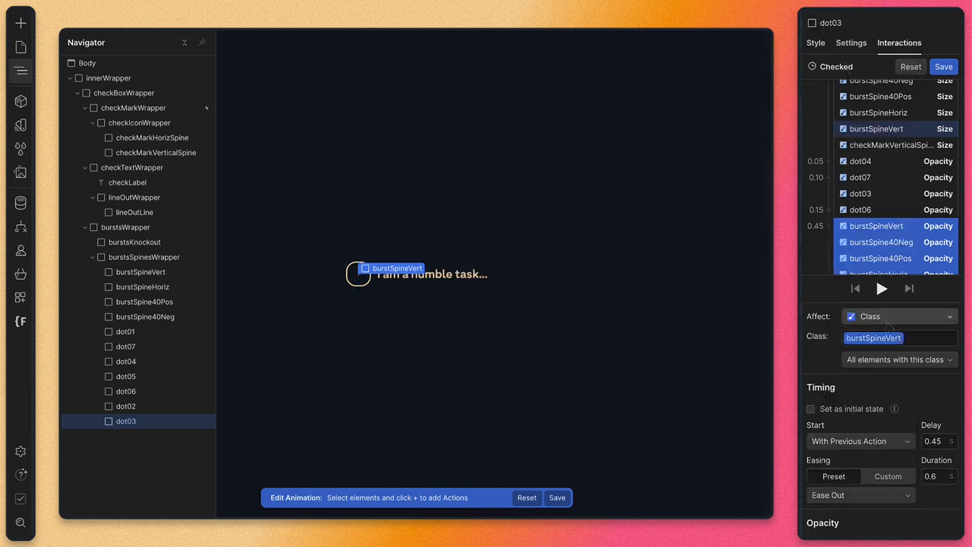
left_click(881, 290)
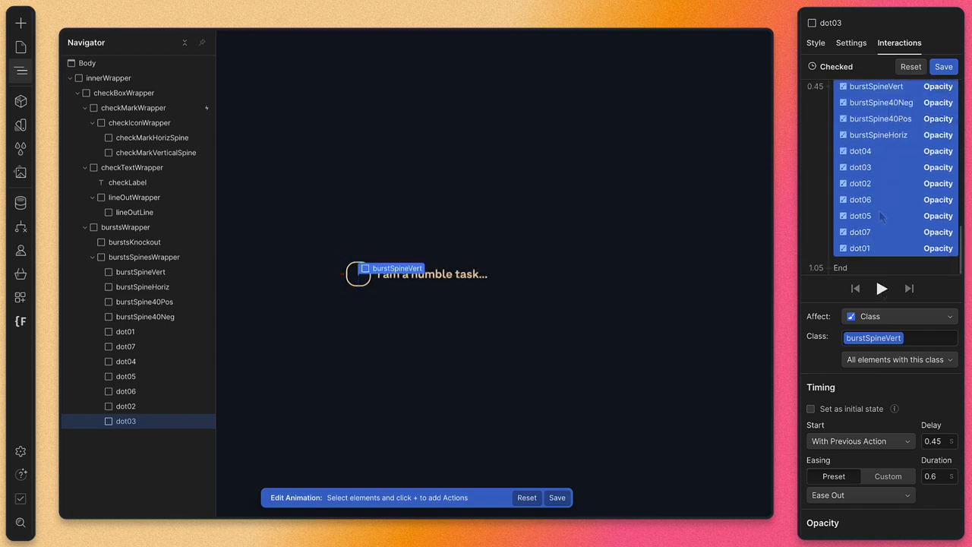
Set the delay of the selected spine and dot Opacity actions to 0.5 s and preview the animation.
left_click(932, 440)
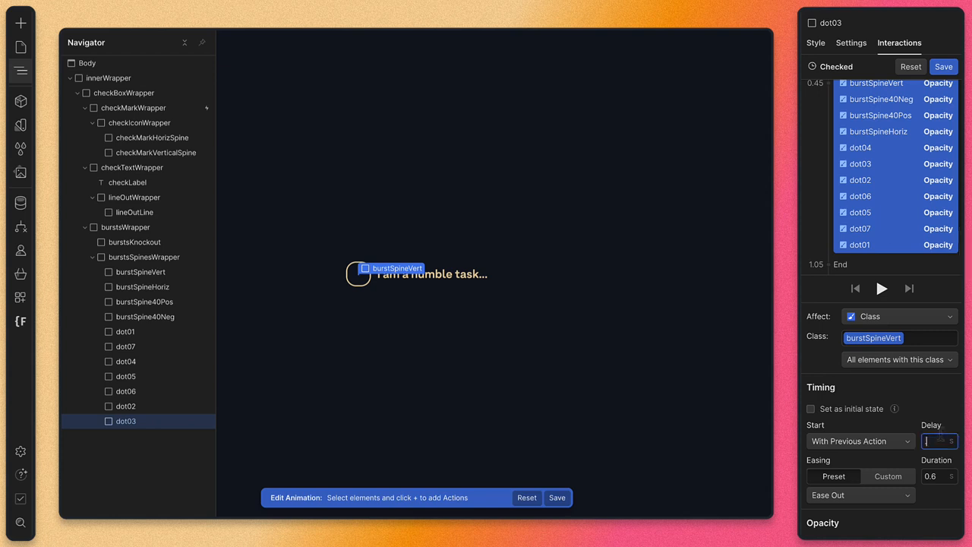
type("0.5")
key("Tab")
left_click(882, 289)
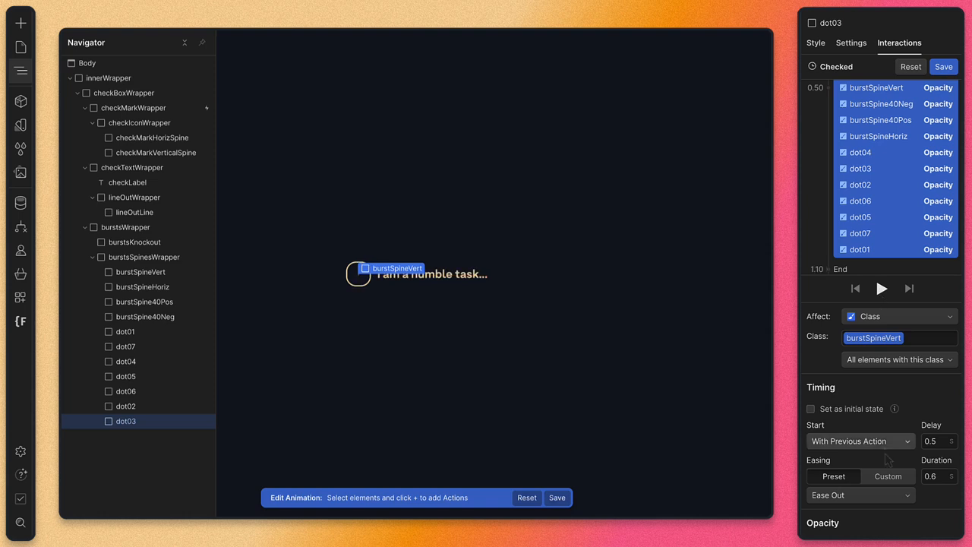
Change the selected Opacity actions' easing to Ease In, preview the animation, and narrow the selection to burstSpineHoriz's 0.50 s action.
left_click(873, 498)
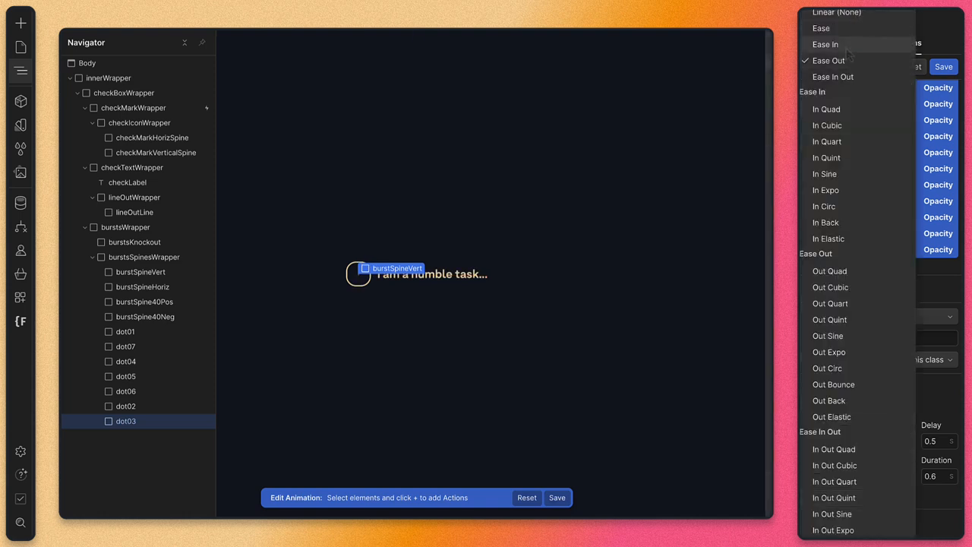
left_click(846, 46)
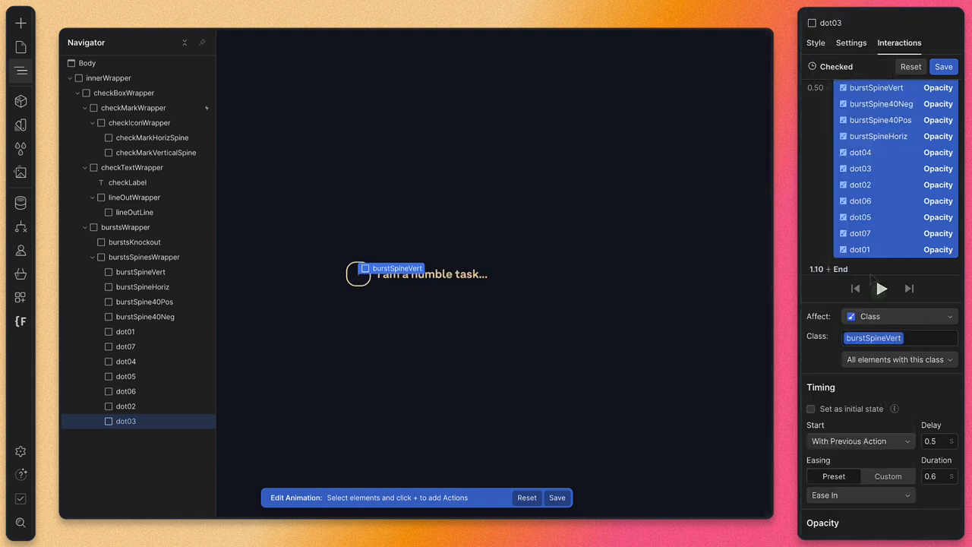
left_click(881, 288)
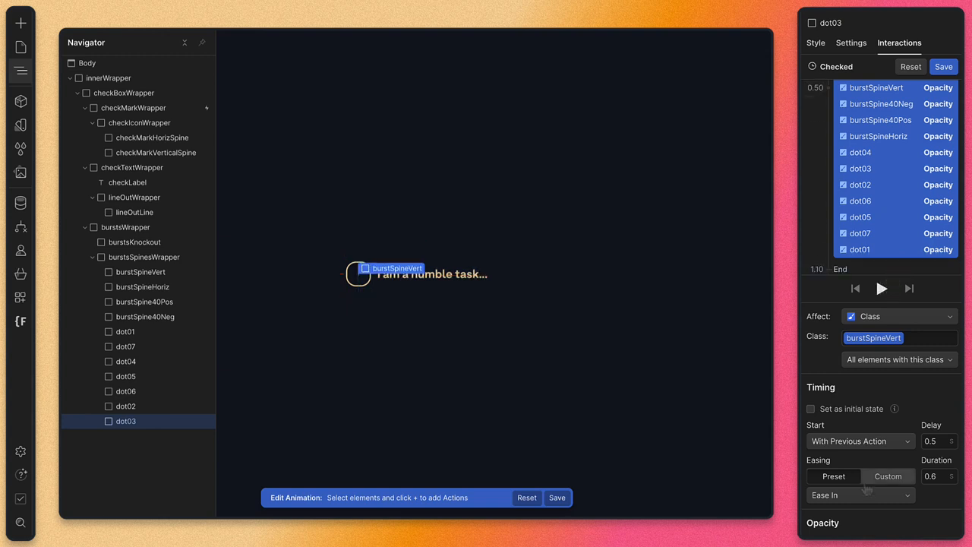
left_click(893, 137)
scroll(893, 140, "up", 3)
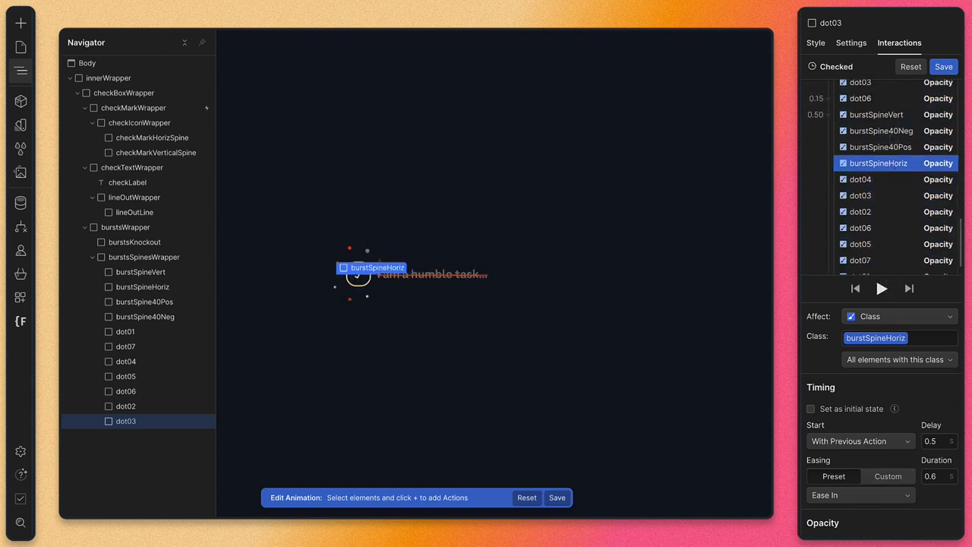
Add an initial-state Border Color action for checkMarkWrapper to the Checked animation, using the Cream variable.
scroll(887, 199, "up", 3)
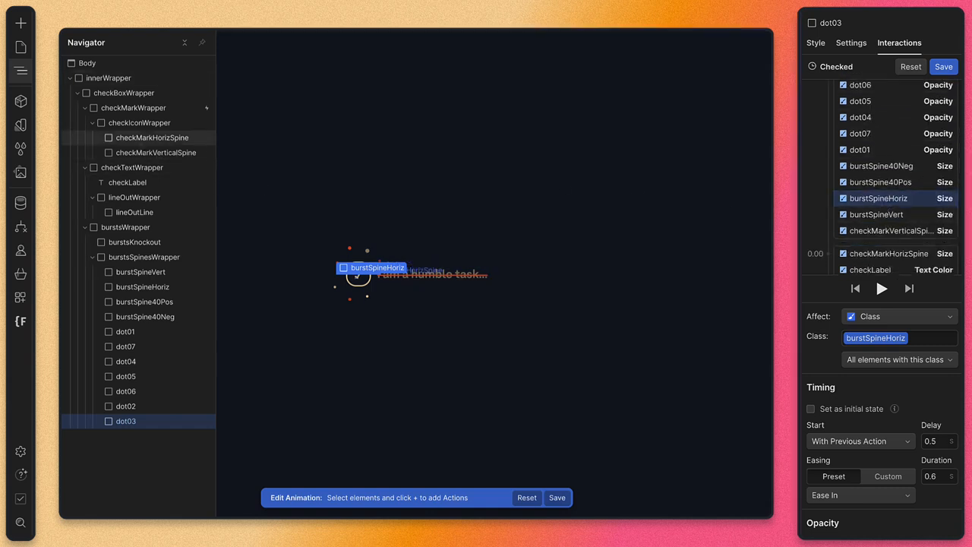
left_click(153, 125)
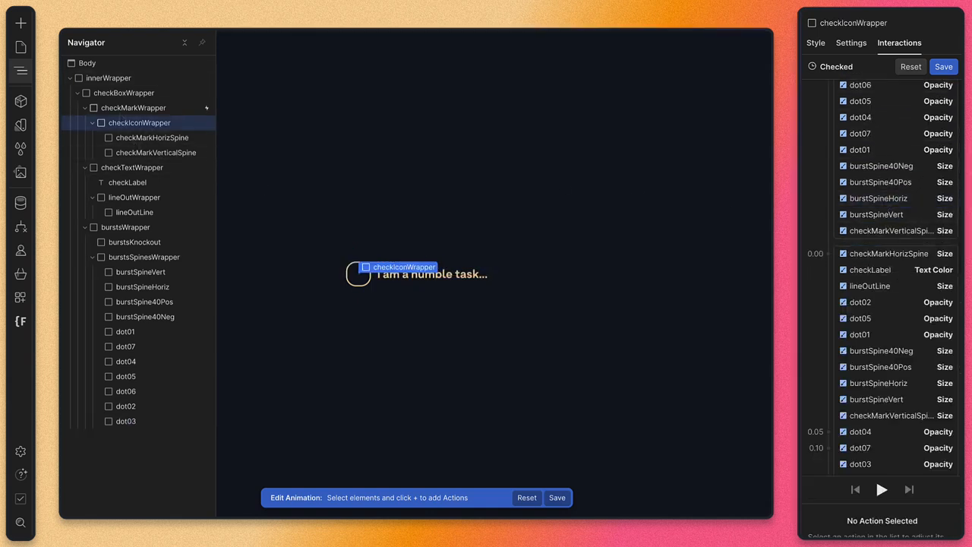
left_click(126, 109)
scroll(905, 215, "up", 3)
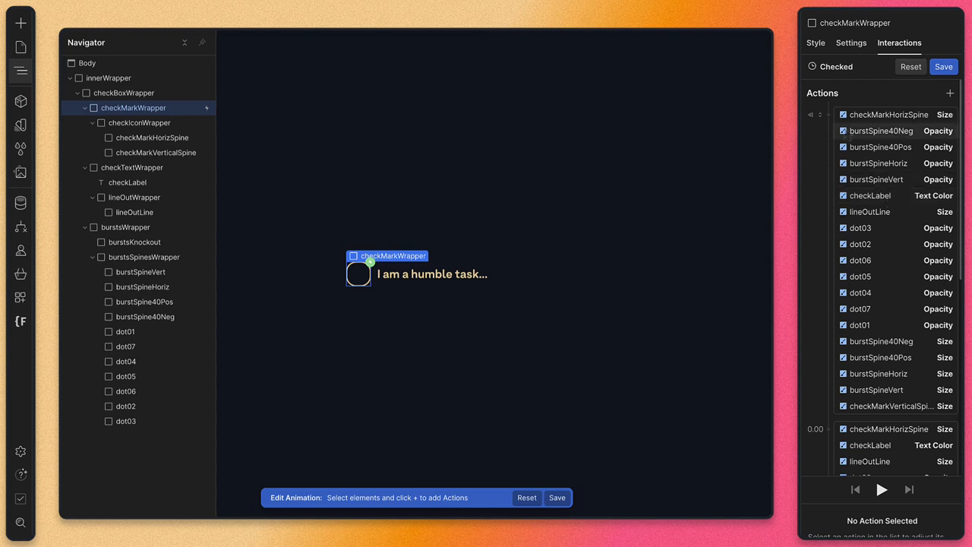
left_click(828, 114)
left_click(844, 333)
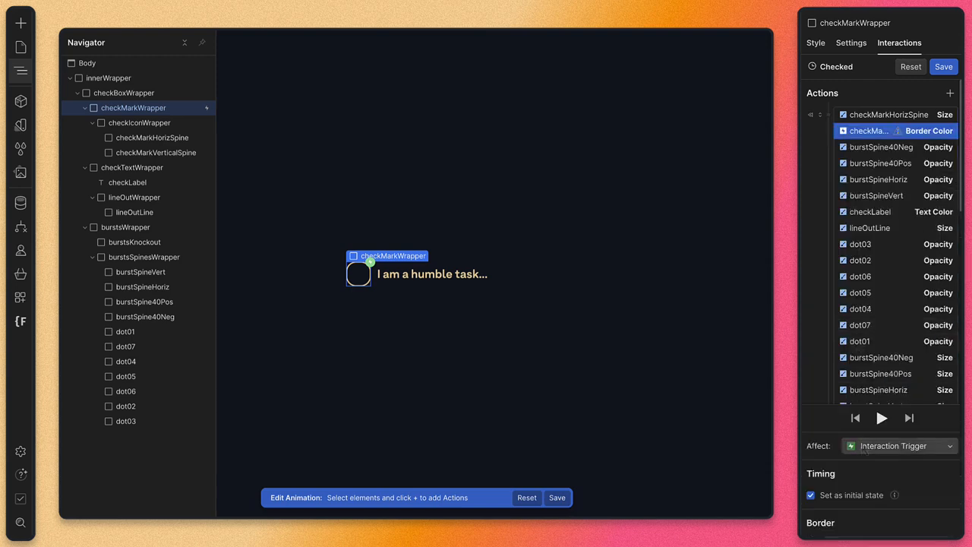
left_click(824, 535)
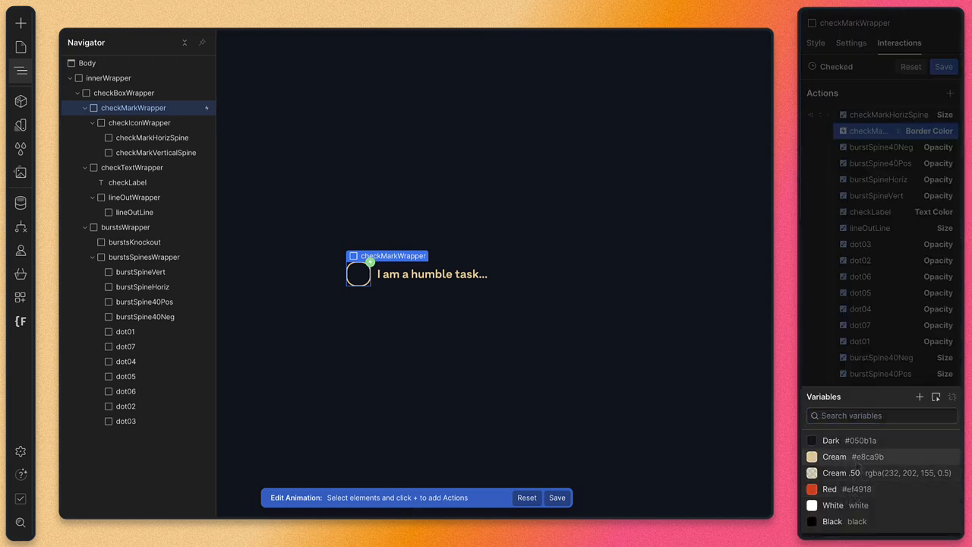
left_click(870, 456)
Add a Red Border Color action for checkMarkWrapper at 0.00 s, with 0.3 s duration and Ease In easing.
scroll(888, 290, "down", 3)
left_click(828, 246)
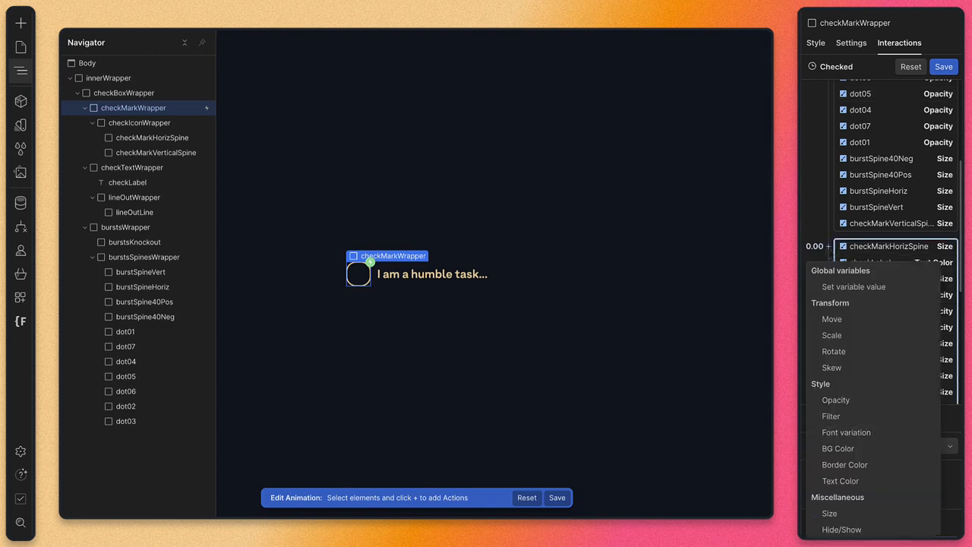
left_click(844, 465)
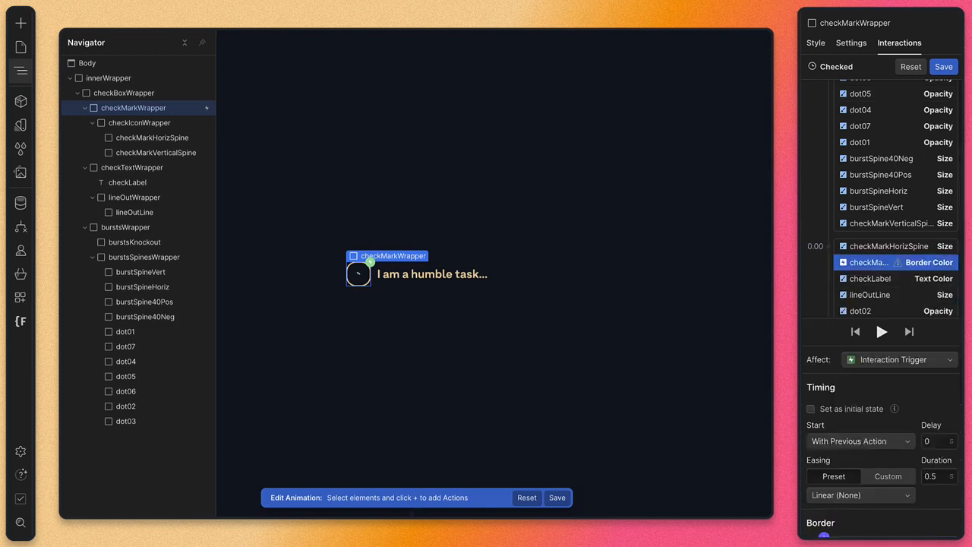
left_click(824, 536)
left_click(881, 489)
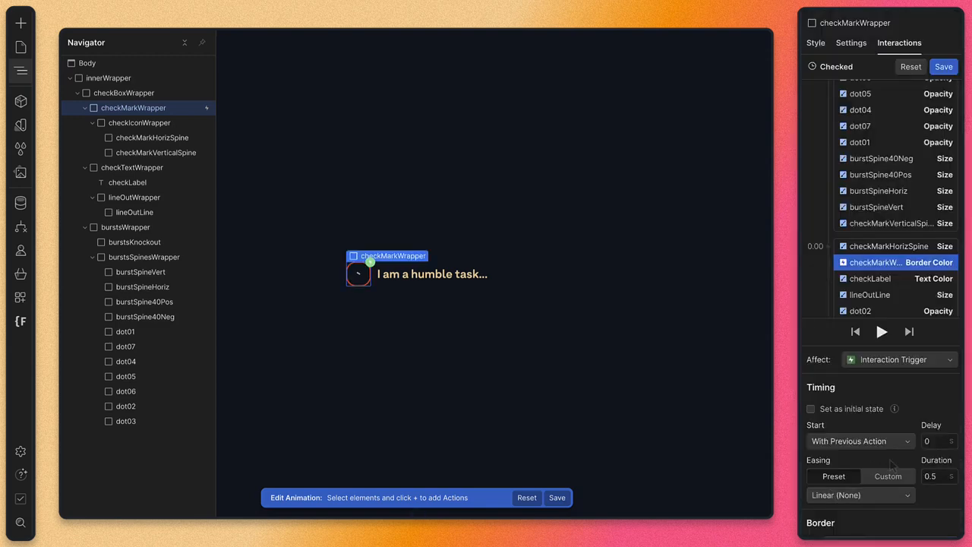
left_click(943, 474)
left_click(904, 495)
left_click(828, 42)
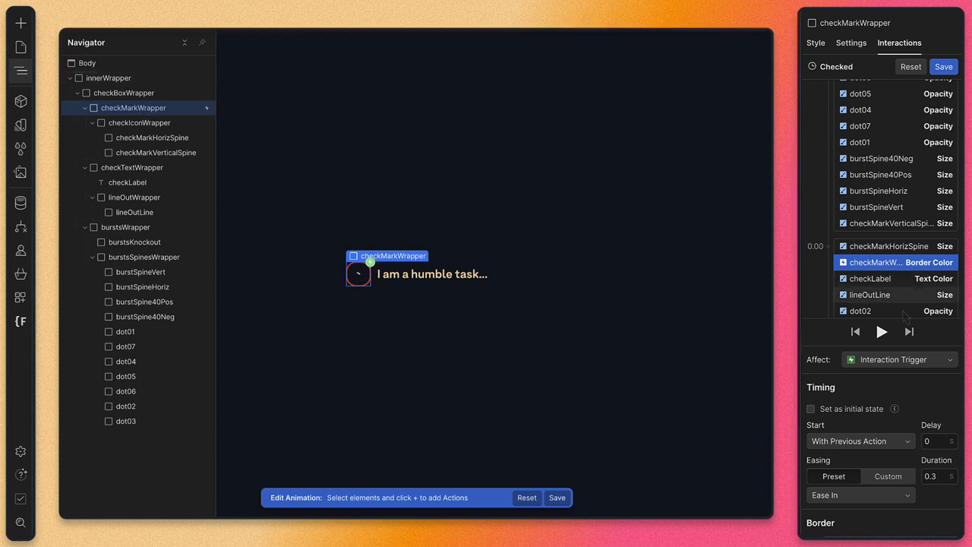
Add an initial-state BG Color action for checkMarkWrapper using the Dark variable.
scroll(873, 221, "up", 3)
left_click(827, 116)
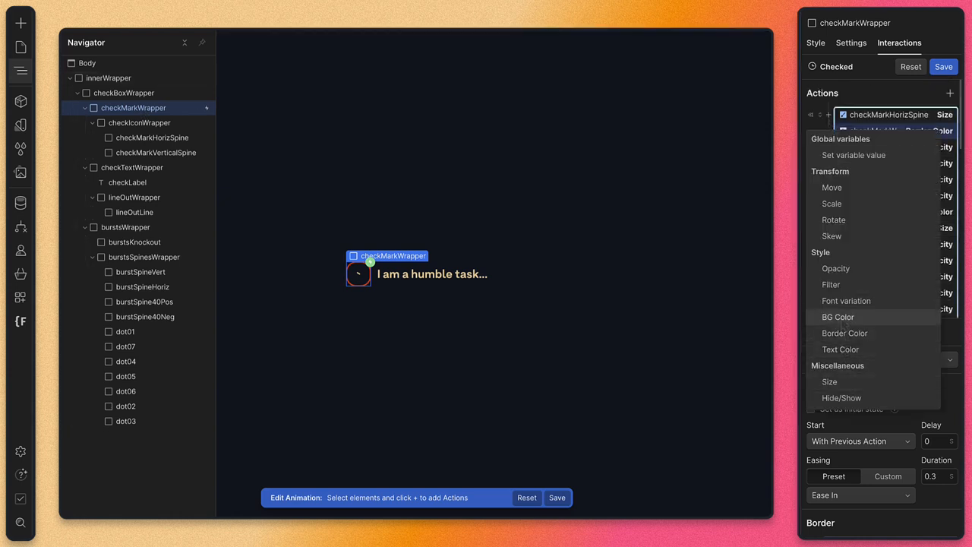
left_click(837, 316)
left_click(827, 536)
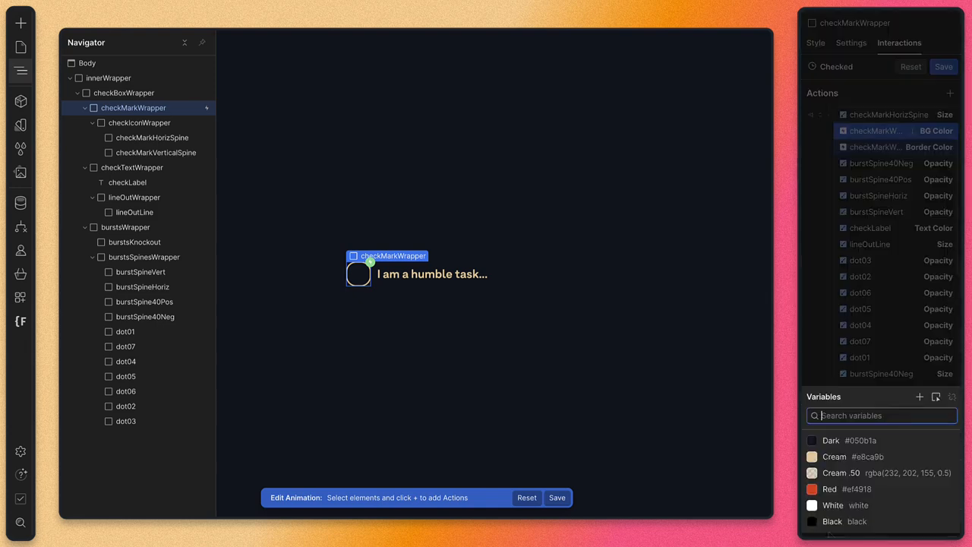
left_click(836, 444)
Add a BG Color action for checkMarkWrapper at 0.00 s using the Red variable.
scroll(863, 263, "down", 4)
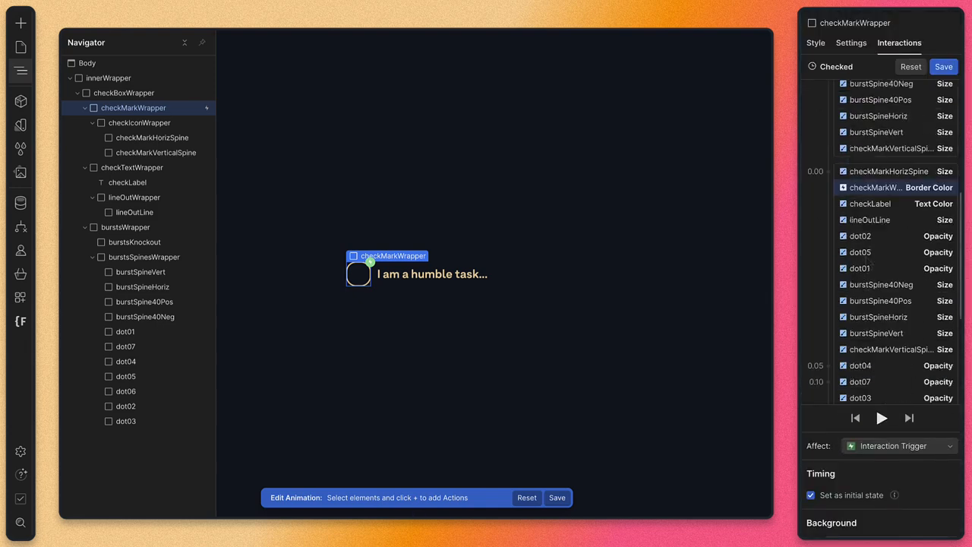
left_click(828, 172)
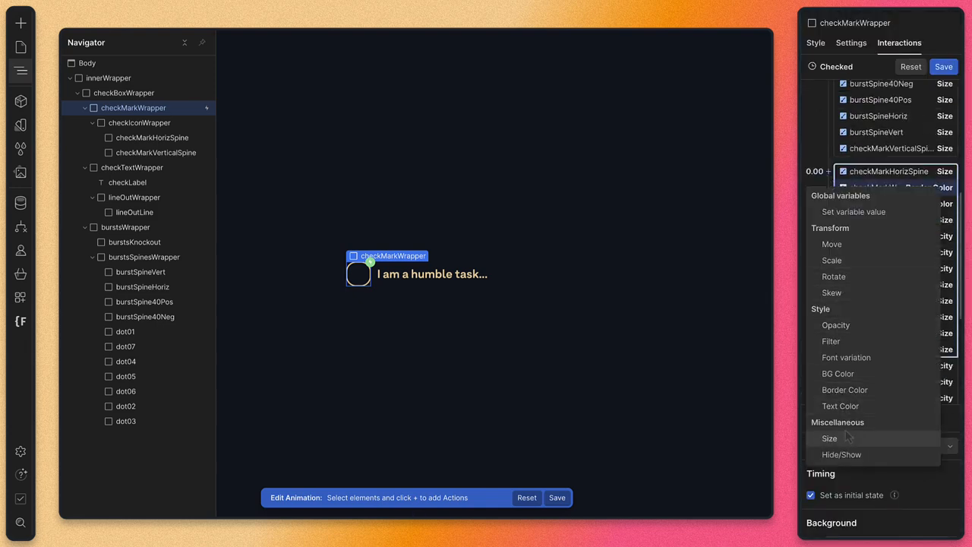
left_click(851, 376)
left_click(827, 536)
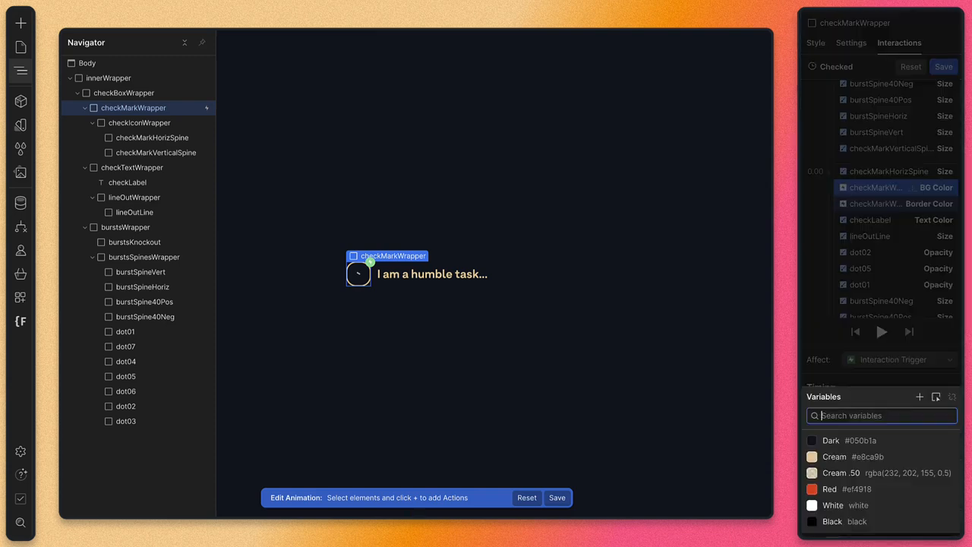
left_click(830, 487)
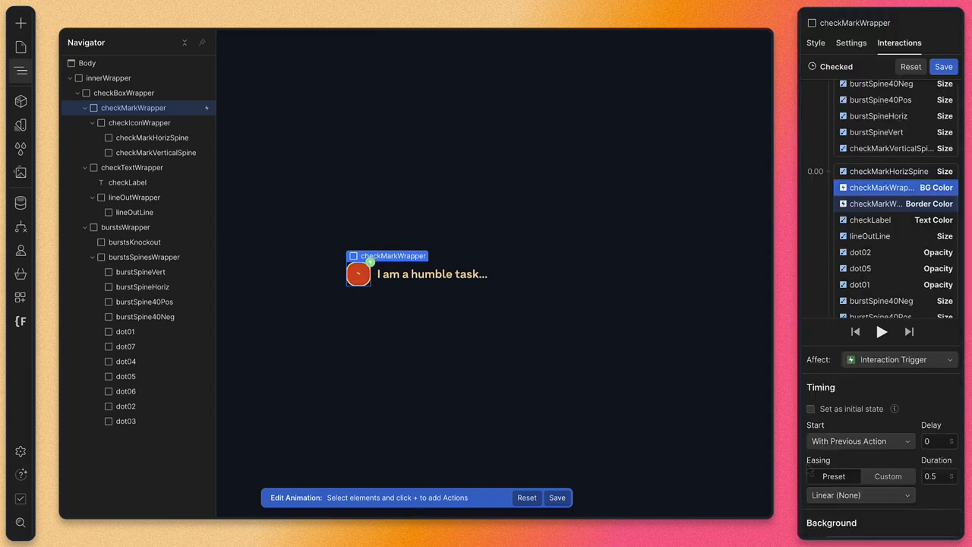
Set the Red BG Color action to a 0.3 s duration with Ease In easing and preview the animation.
left_click(940, 476)
type("0.3")
left_click(861, 495)
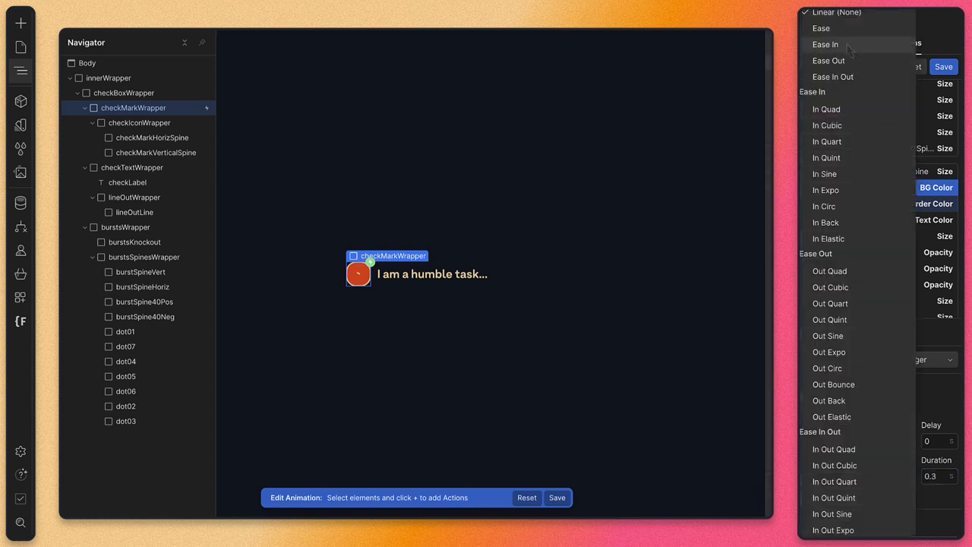
left_click(827, 44)
left_click(882, 334)
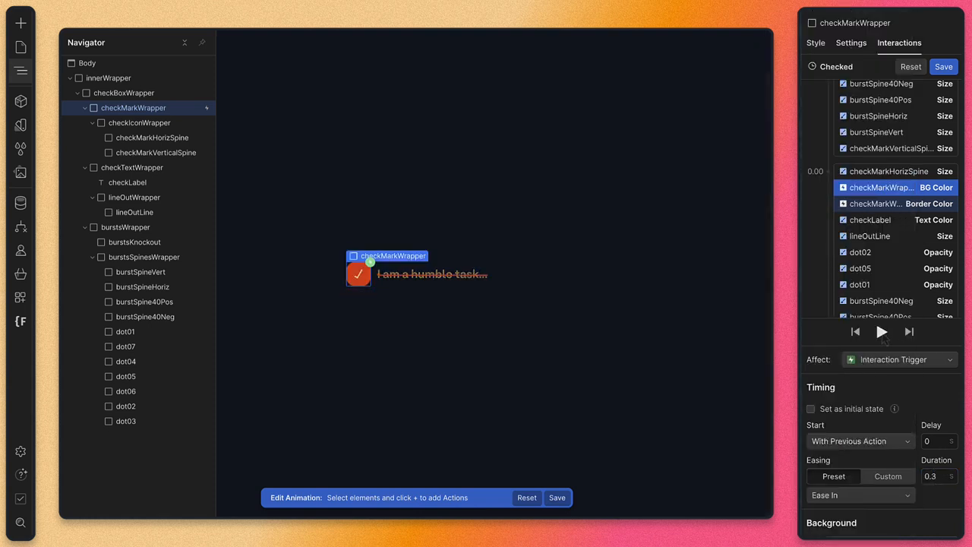
left_click(882, 334)
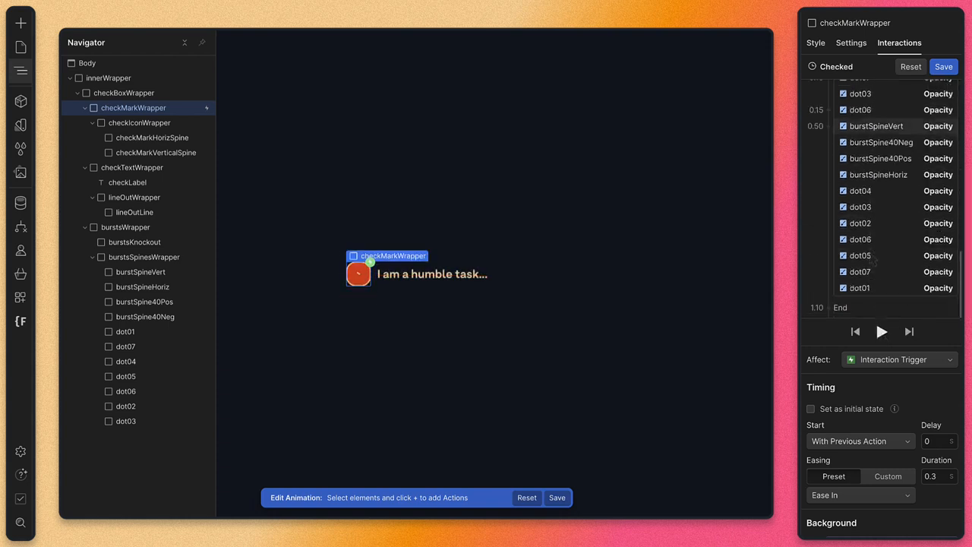
Set the fade-out Opacity actions of all seven dots, dot04 through dot01, to a 0.4 s duration and 0.4 s delay.
left_click(877, 191)
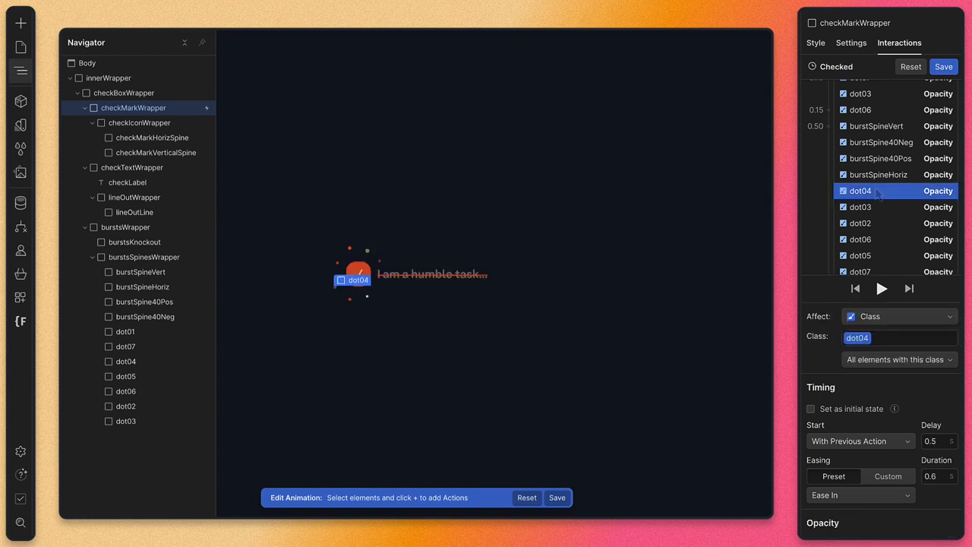
left_click(860, 246, "shift")
left_click(942, 476)
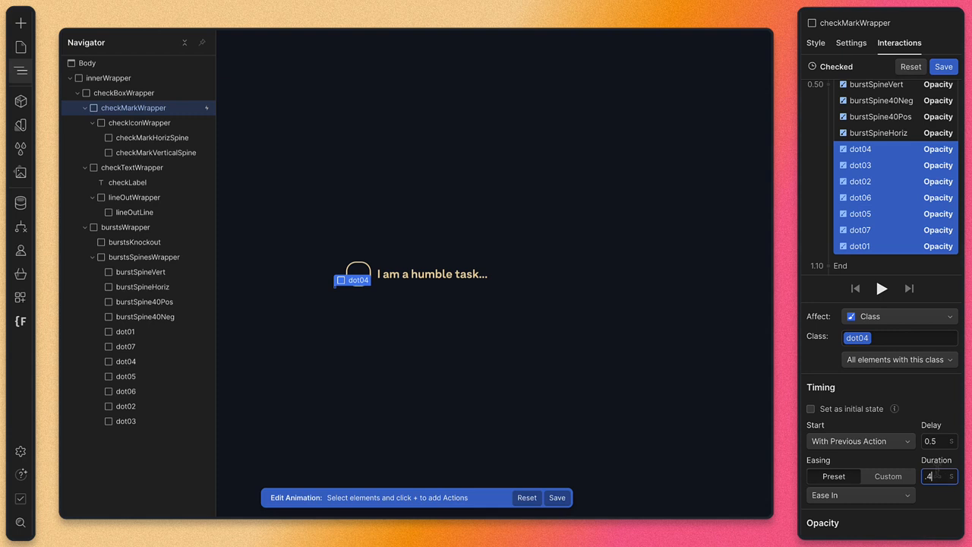
left_click(940, 443)
key("shift+Left")
type("4")
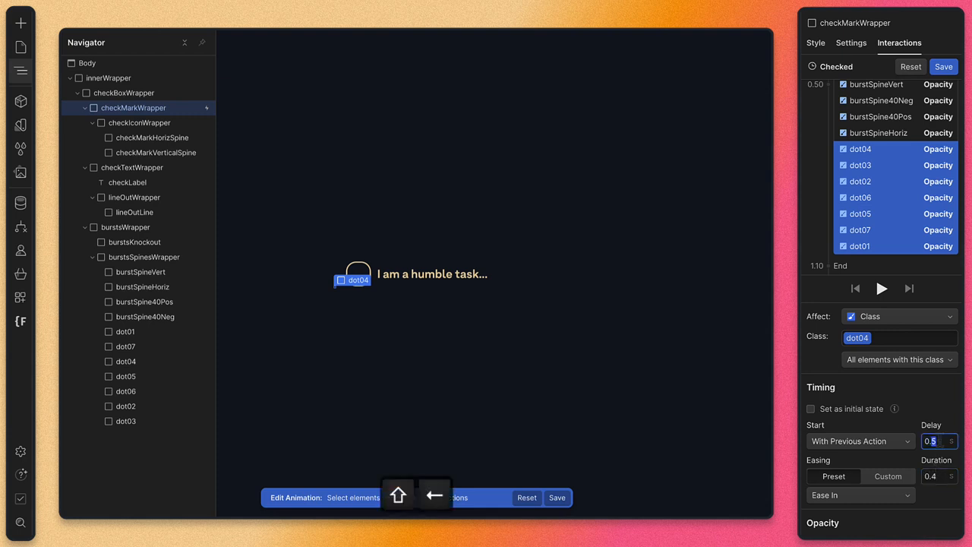
Save the Checked animation and test the checkbox in preview mode.
left_click(945, 68)
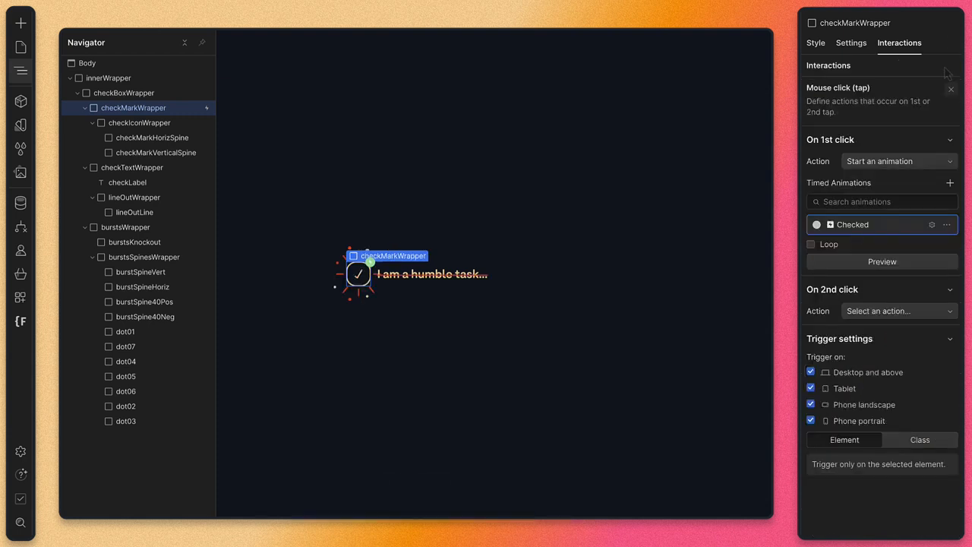
left_click(834, 6)
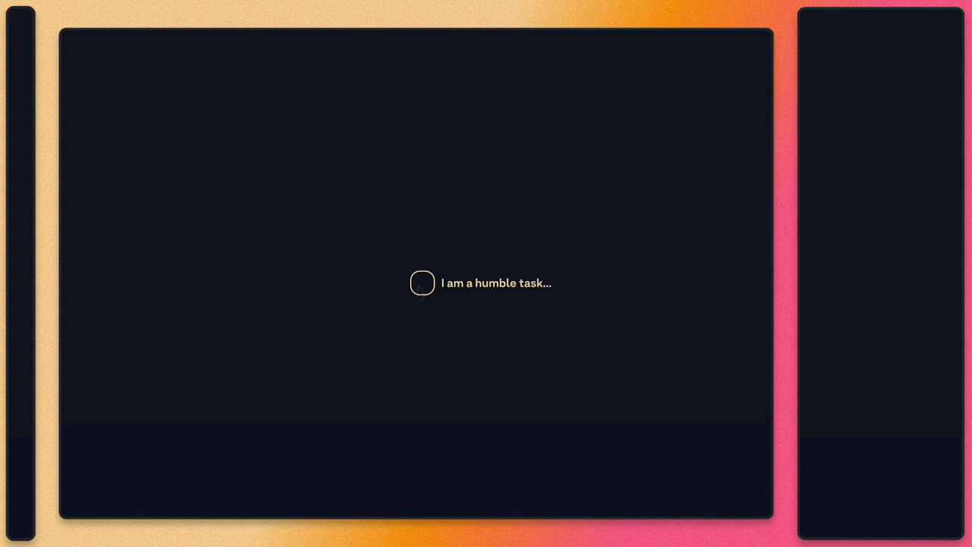
left_click(424, 285)
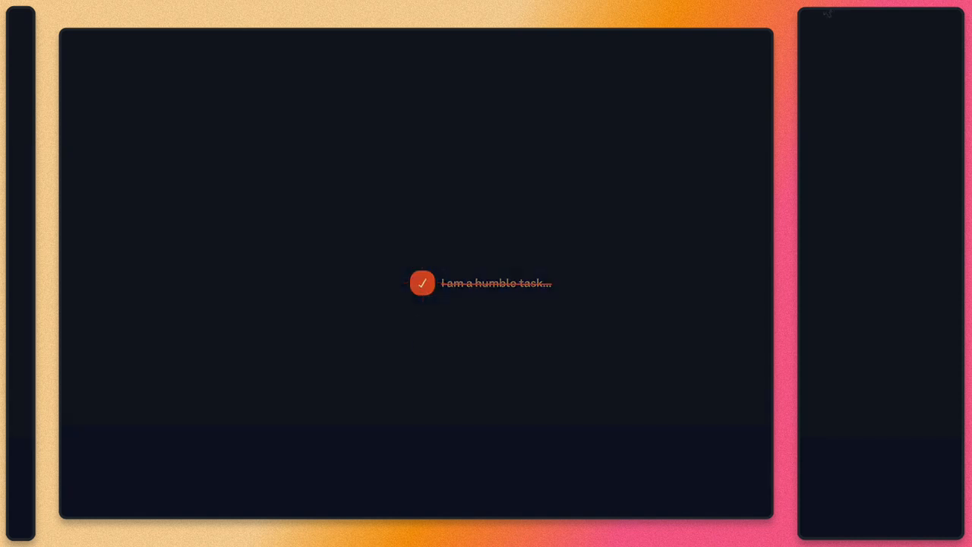
left_click(828, 14)
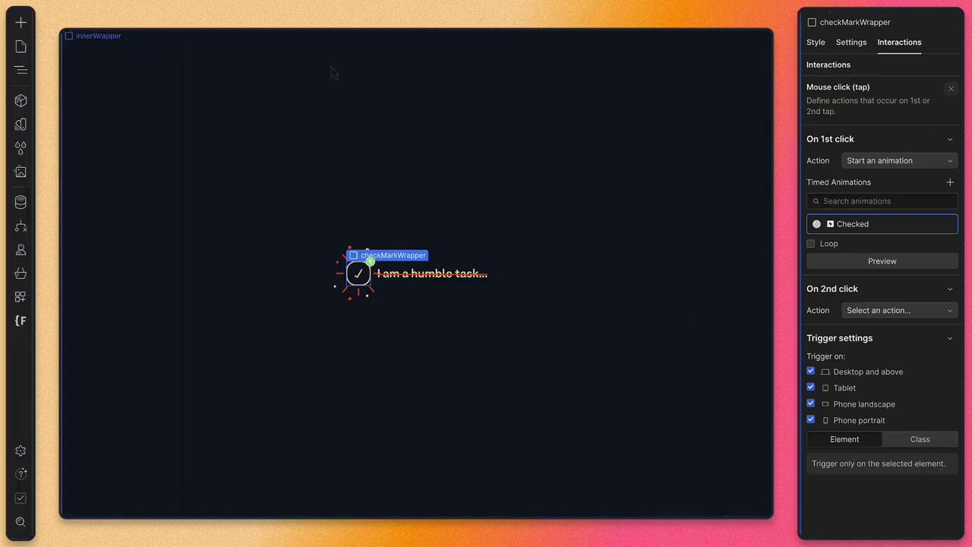
Collapse checkMarkWrapper, checkTextWrapper and burstsWrapper in the Navigator.
left_click(21, 70)
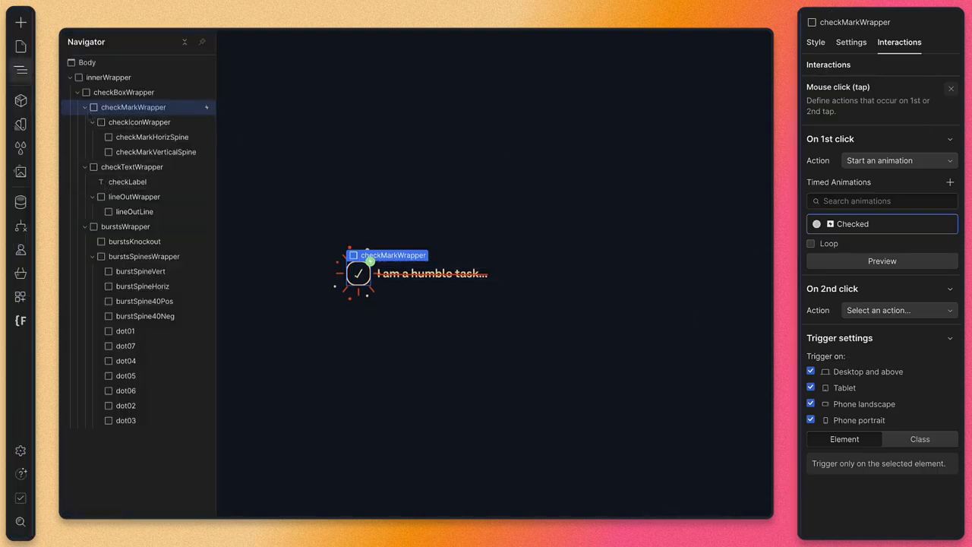
left_click(84, 107)
left_click(84, 123)
left_click(84, 137)
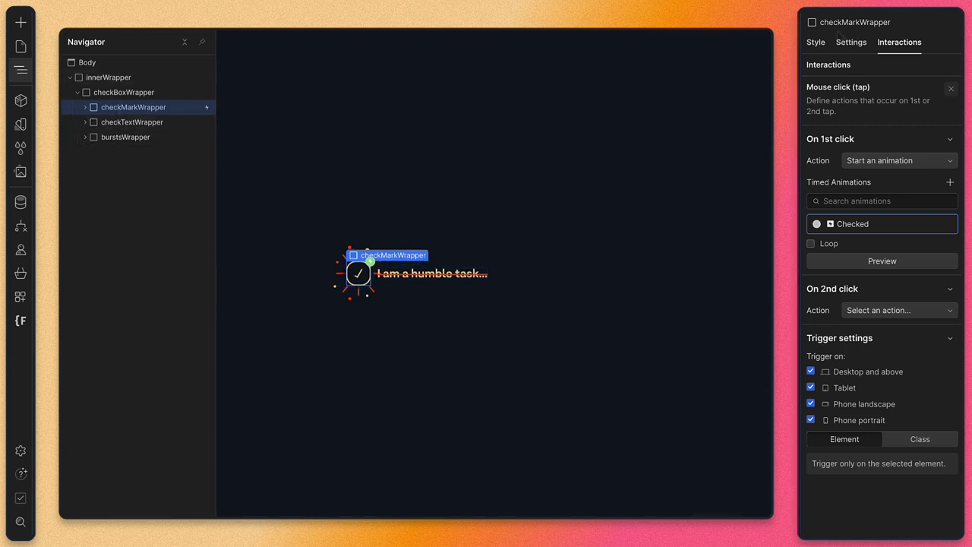
Set checkMarkWrapper's cursor style to pointer and test the checkbox in preview mode.
left_click(816, 41)
scroll(851, 397, "down", 15)
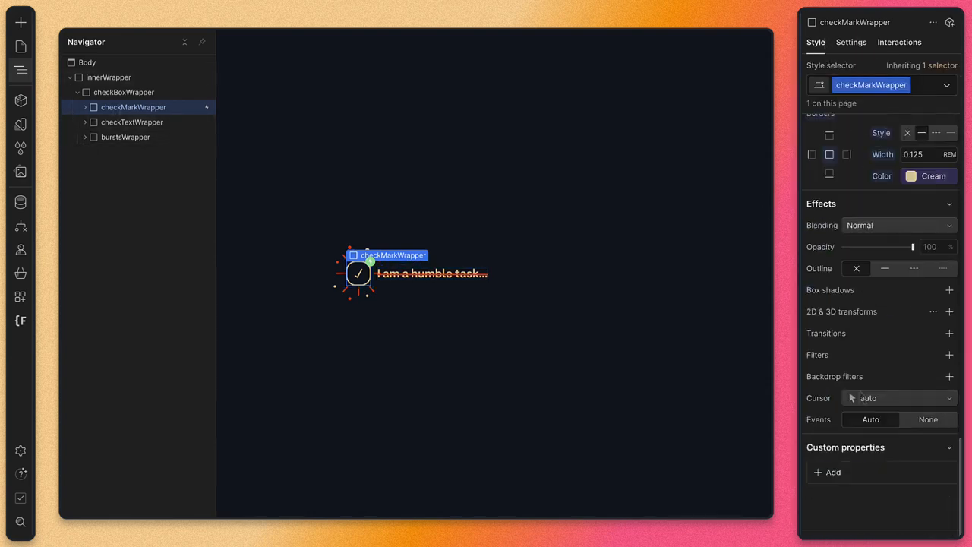
left_click(896, 397)
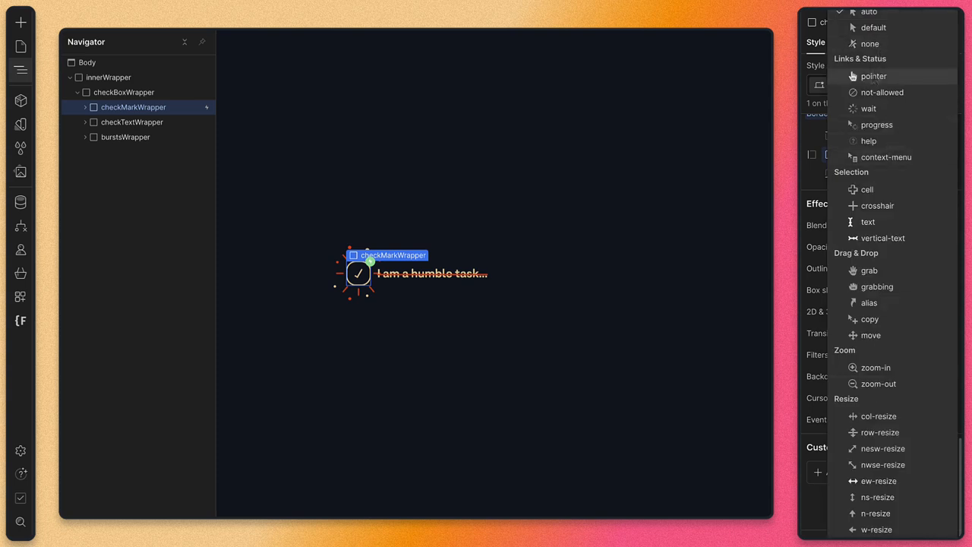
left_click(873, 77)
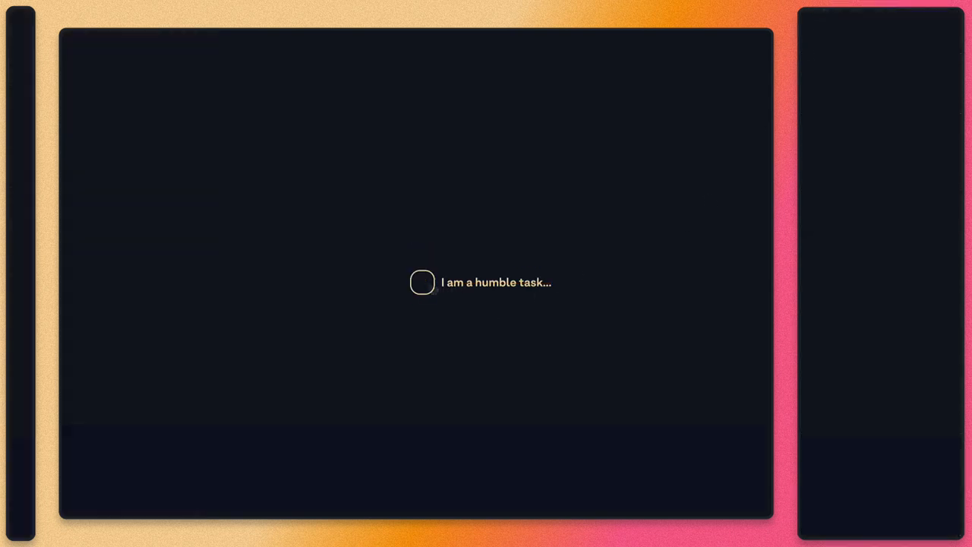
left_click(421, 283)
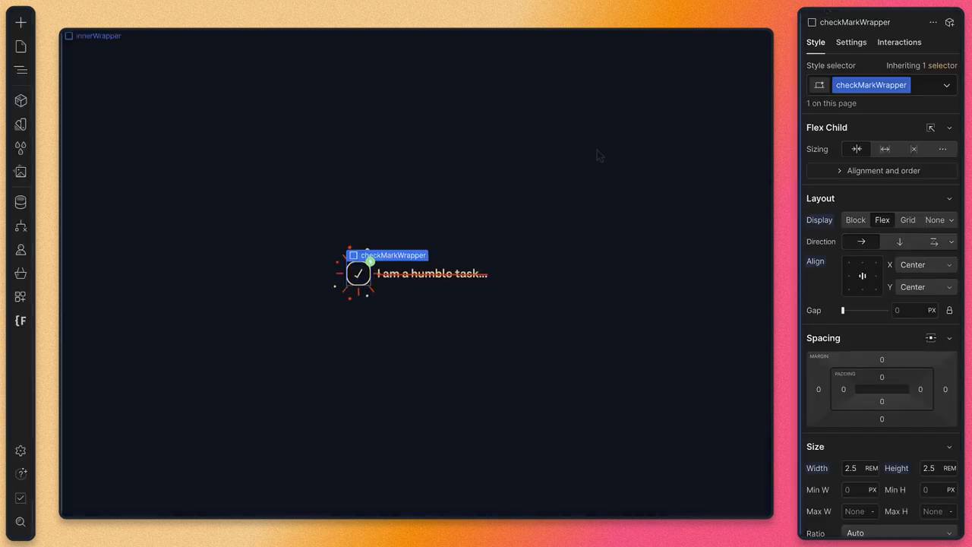
Set checkMarkWrapper's Mouse click trigger to start the Checked timed animation on 2nd click.
left_click(20, 69)
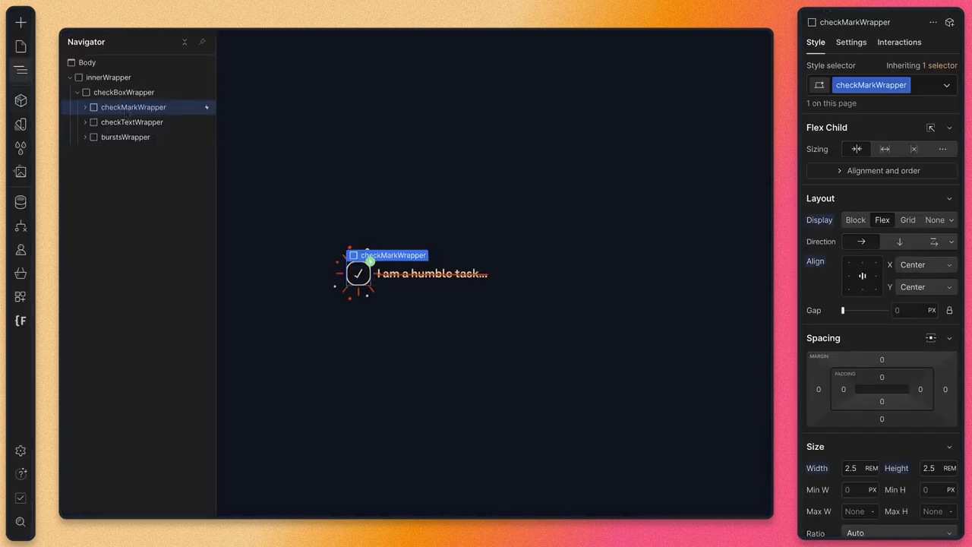
left_click(899, 41)
left_click(889, 108)
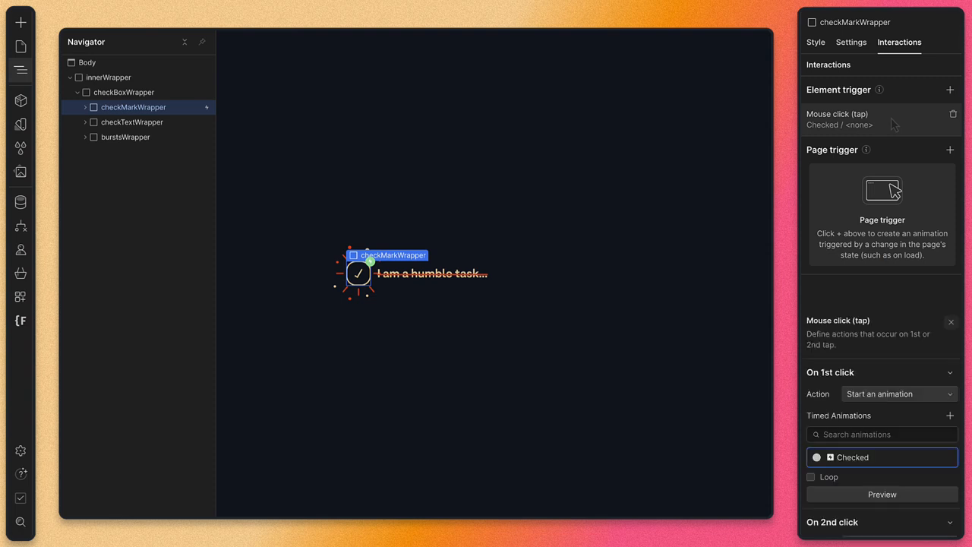
left_click(906, 313)
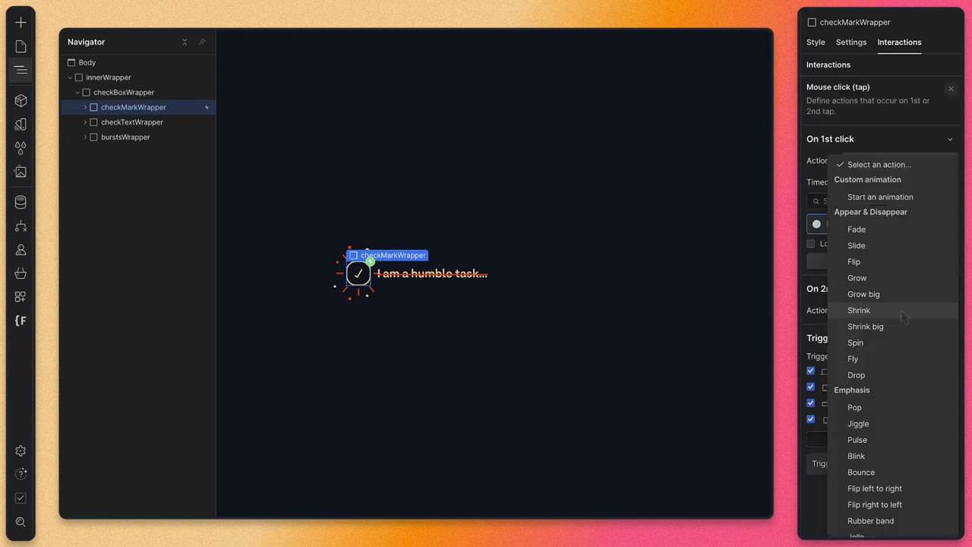
left_click(881, 195)
left_click(815, 375)
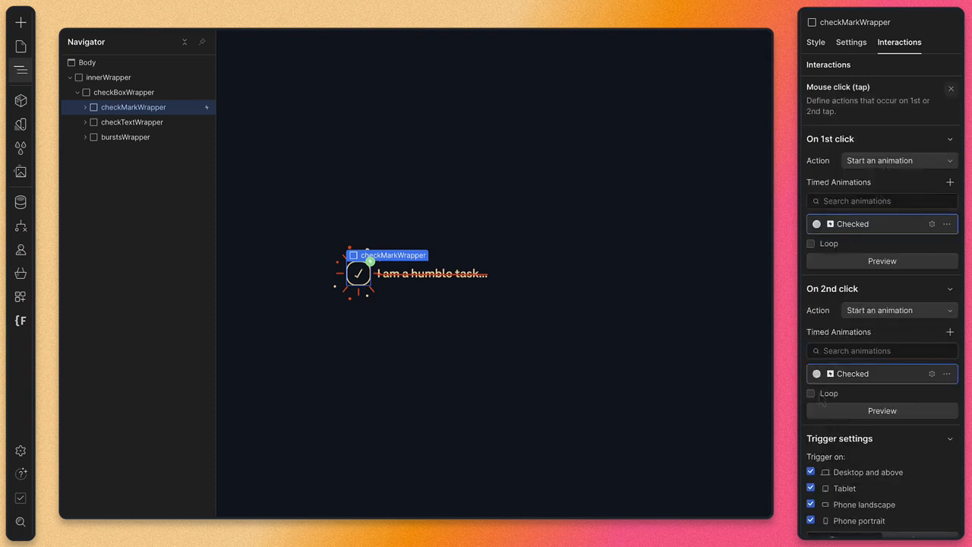
Duplicate the Checked timed animation and assign the copy to checkMarkWrapper's 2nd click.
scroll(875, 397, "down", 1)
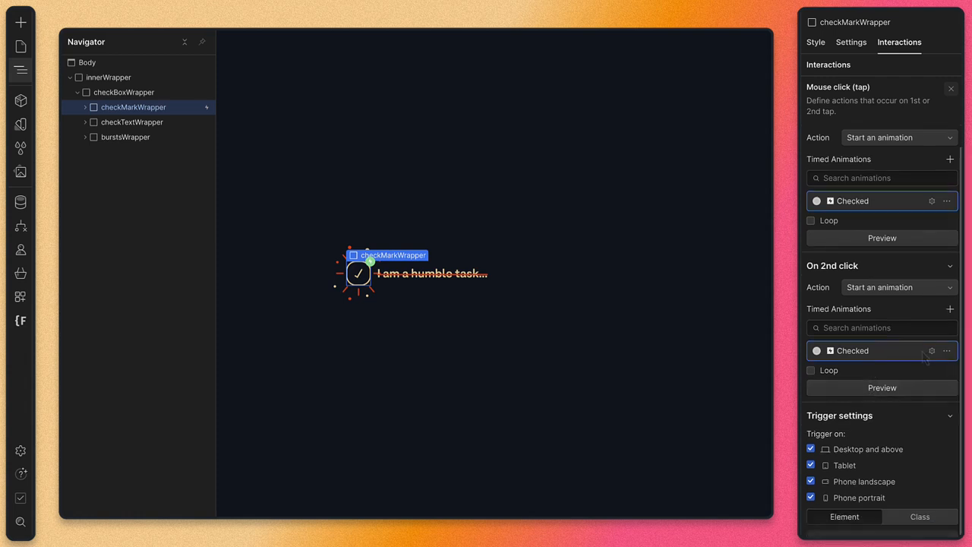
left_click(946, 350)
left_click(902, 406)
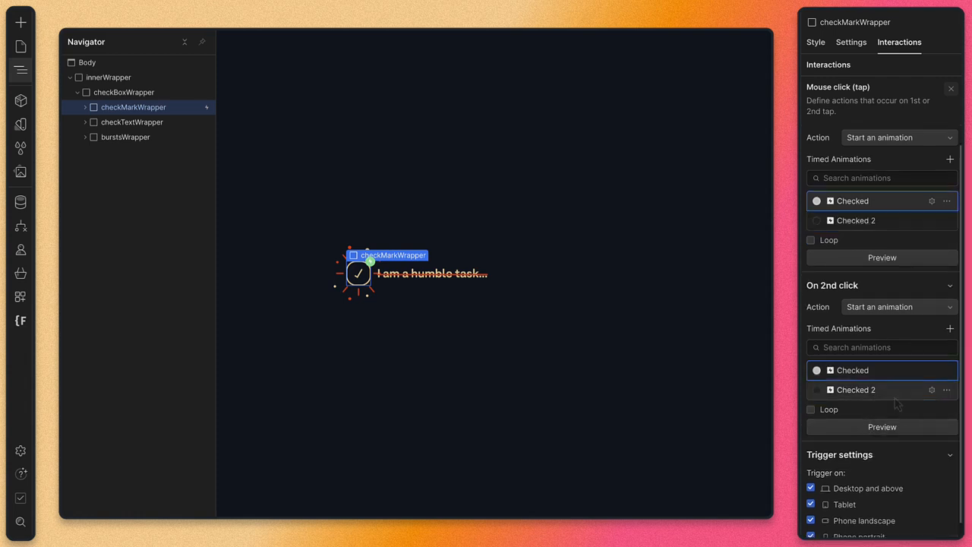
left_click(816, 392)
Open the duplicated 2nd-click animation for editing and rename it Unchecked.
left_click(932, 390)
left_click(852, 66)
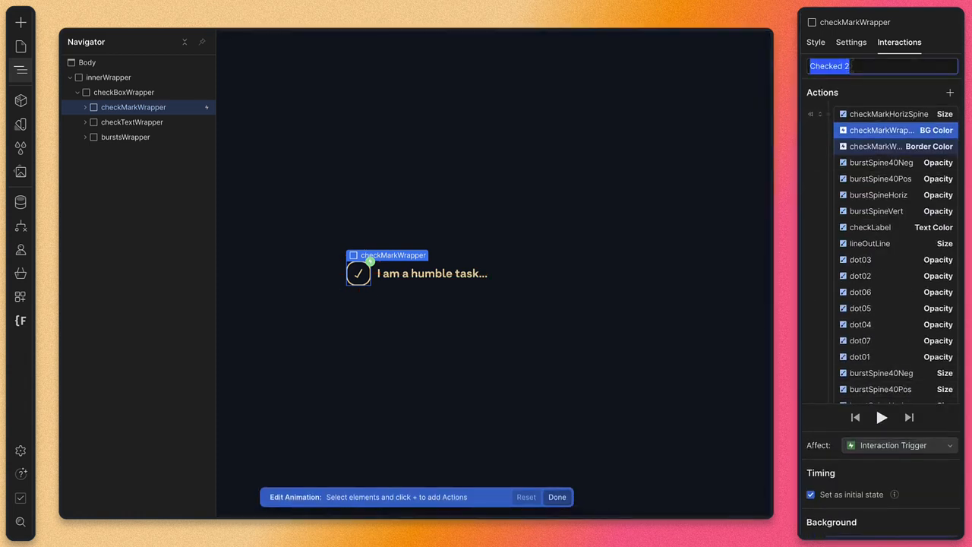
key("Right")
key("shift+Left")
key("shift+Left")
key("shift+Left")
key("shift+Left")
key("shift+Left")
key("shift+Left")
key("shift+Left")
key("shift+Left")
key("shift+Left")
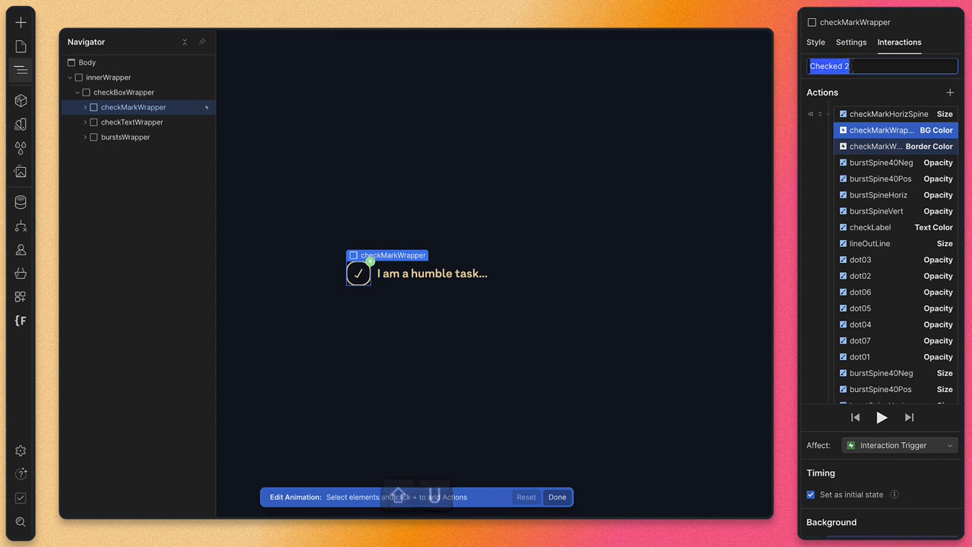
type("Unchecked")
key("Return")
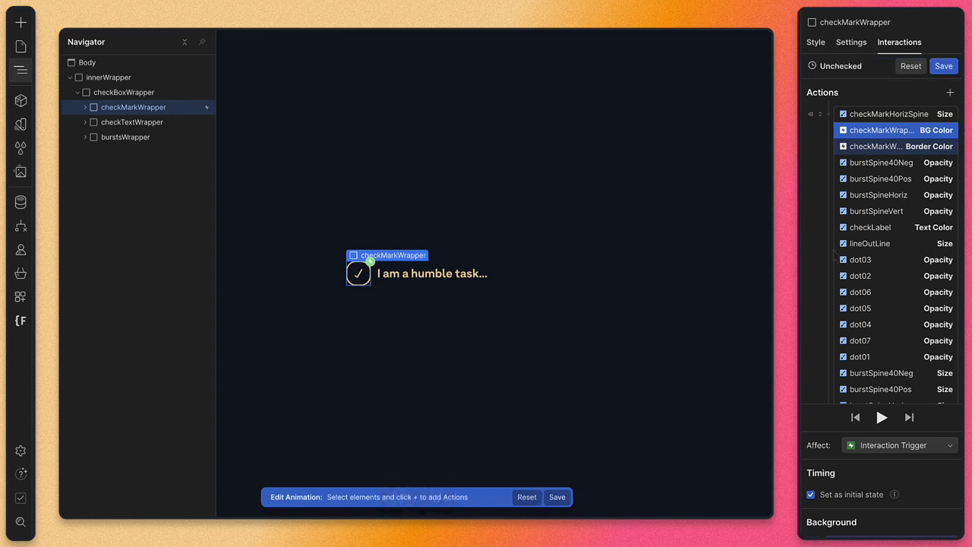
Select all initial-state actions of the Unchecked animation, from checkMarkHorizSpine to checkMarkVerticalSpine, and turn off Set as initial state.
scroll(834, 254, "up", 2)
left_click(884, 269)
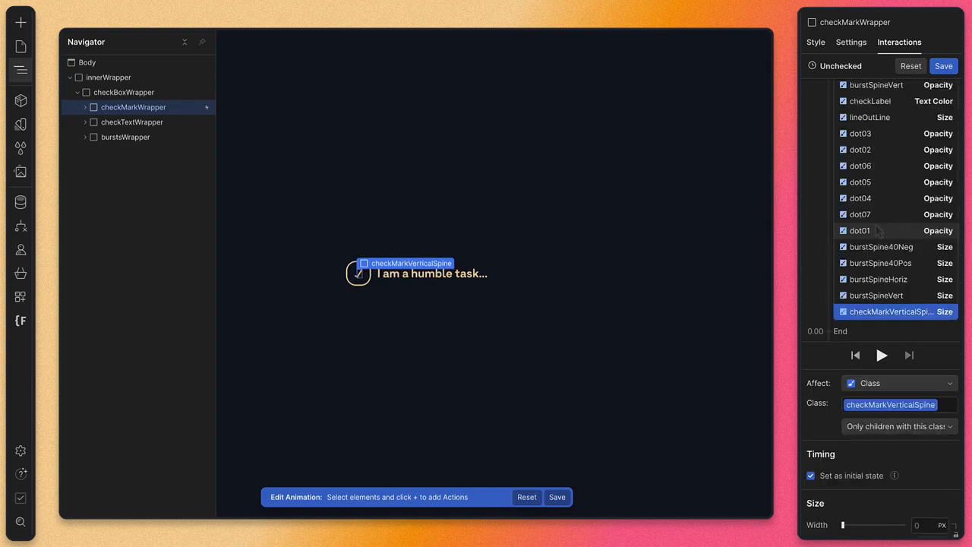
scroll(878, 231, "up", 3)
left_click(879, 117, "shift")
left_click(836, 503)
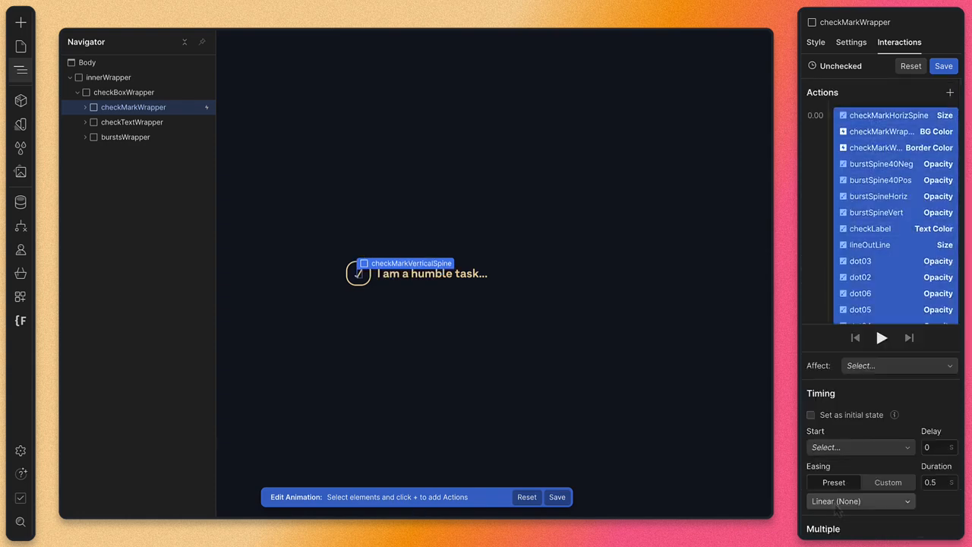
Set the selected Unchecked actions' duration to 0.3 s and their easing to In Back.
left_click(938, 485)
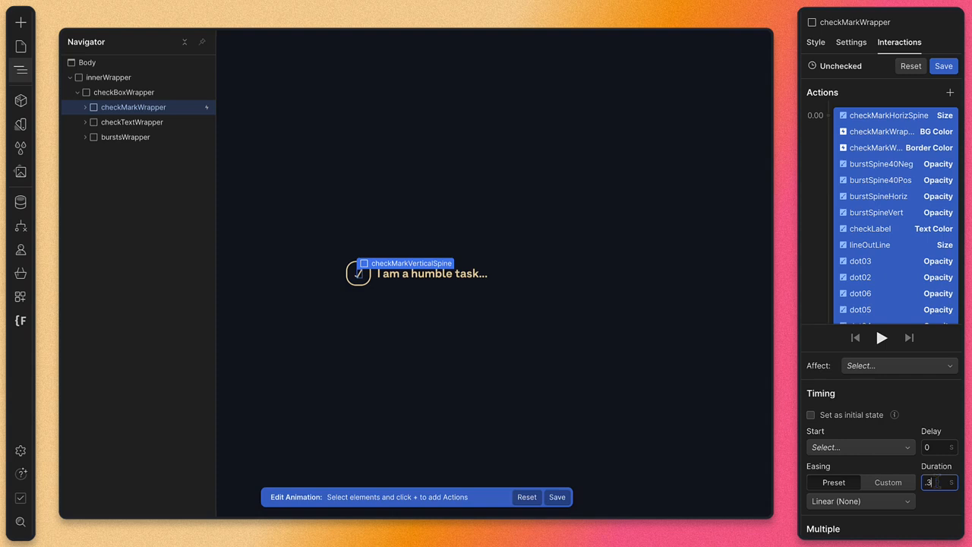
left_click(908, 503)
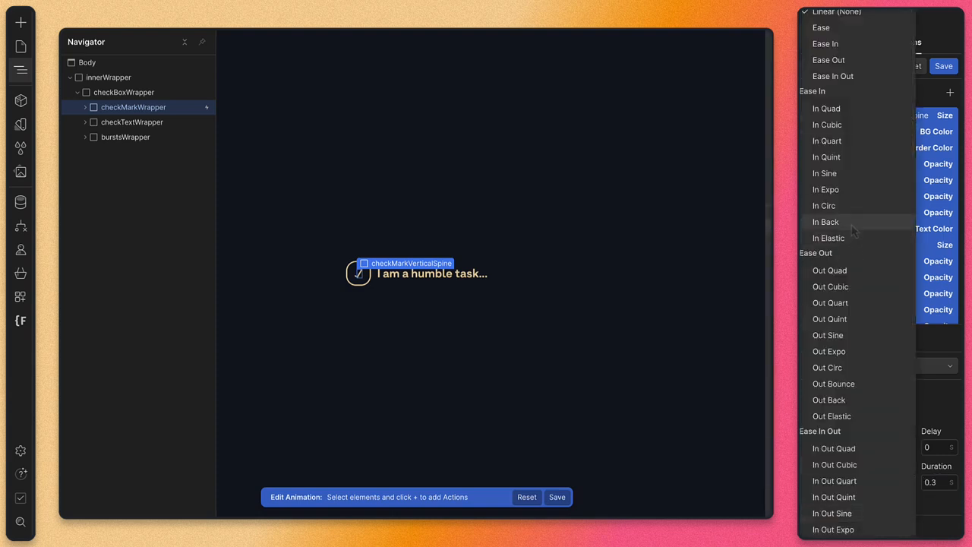
left_click(826, 221)
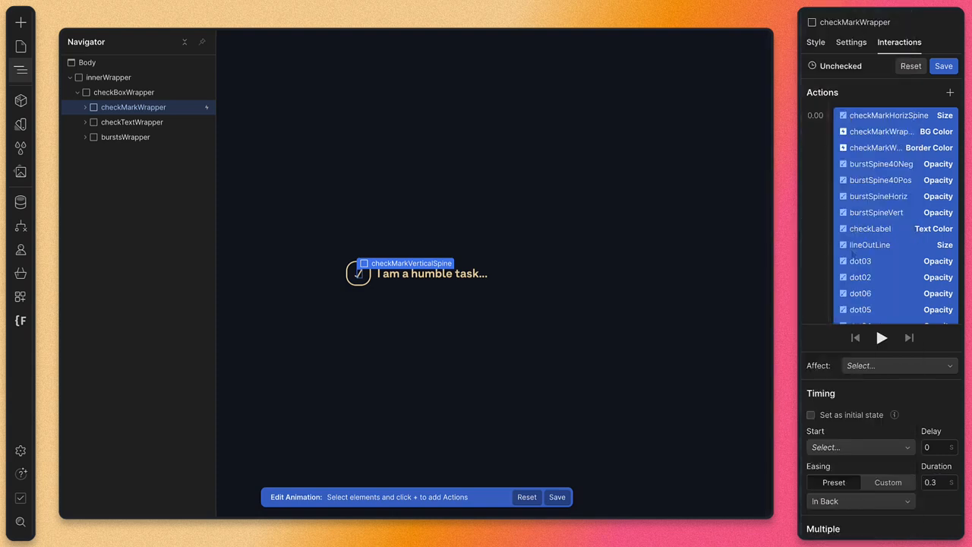
Save the Unchecked animation and test checking and unchecking the checkbox in preview mode.
left_click(942, 67)
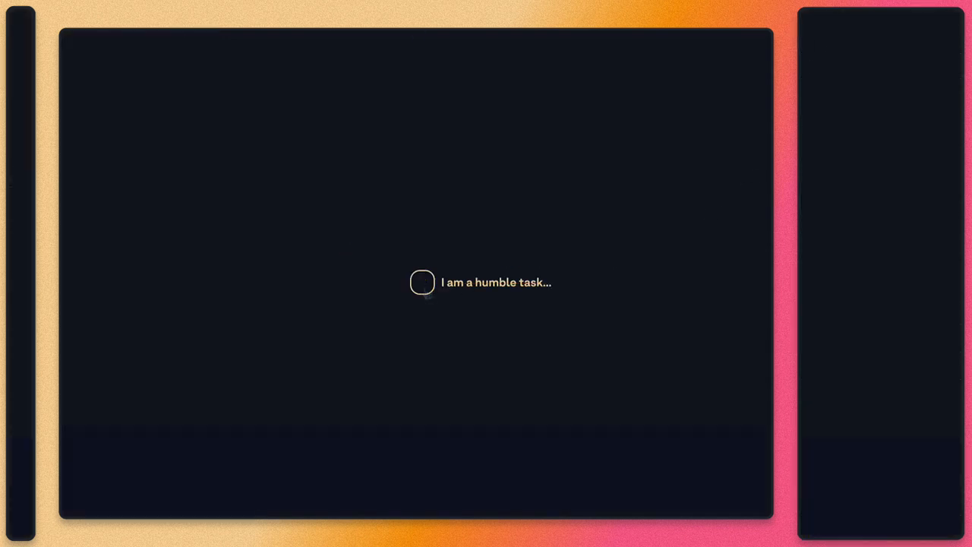
left_click(426, 292)
left_click(423, 290)
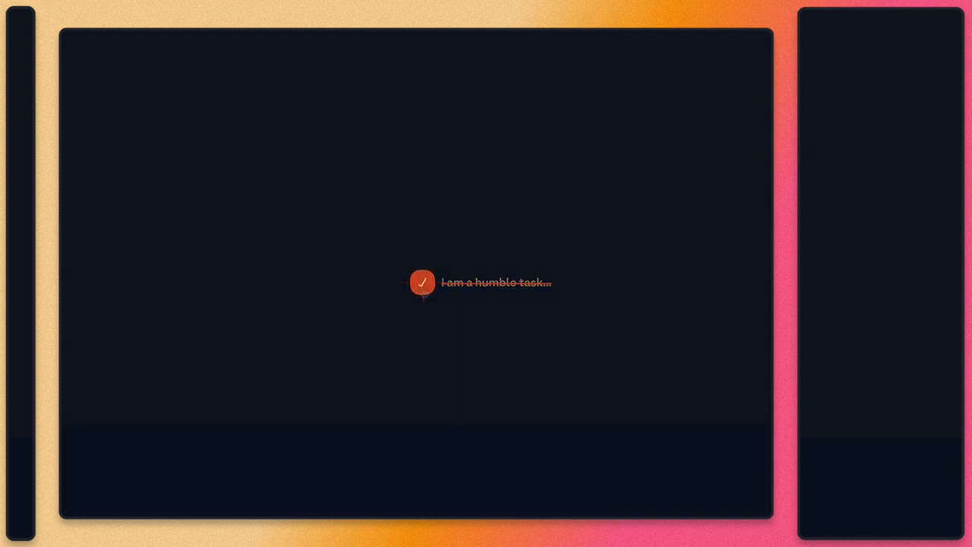